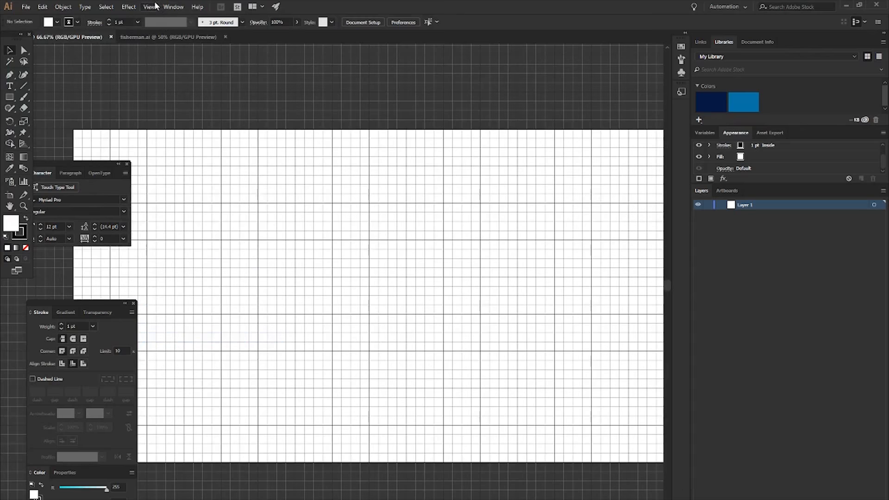
- Draw a wide rectangle, about 1200 by 120 px, horizontally centred in the lower half of the artboard
left_click(201, 348)
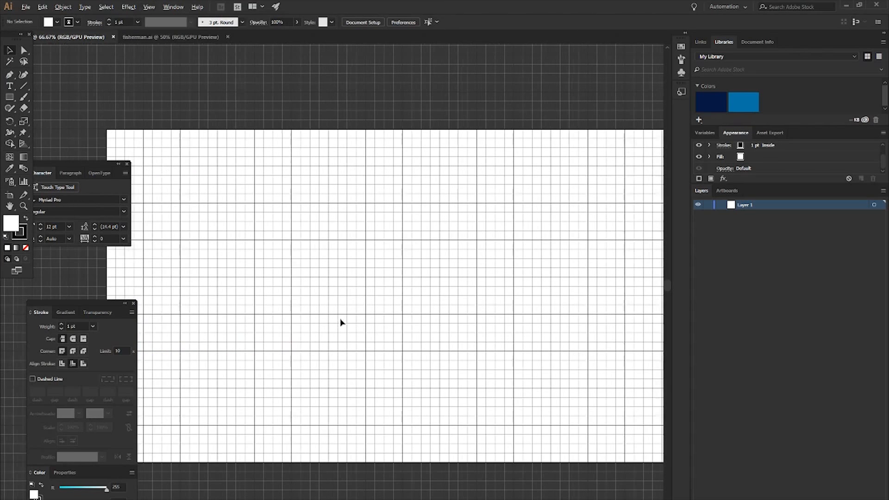
key("ctrl+minus")
scroll(374, 351, "down", 2)
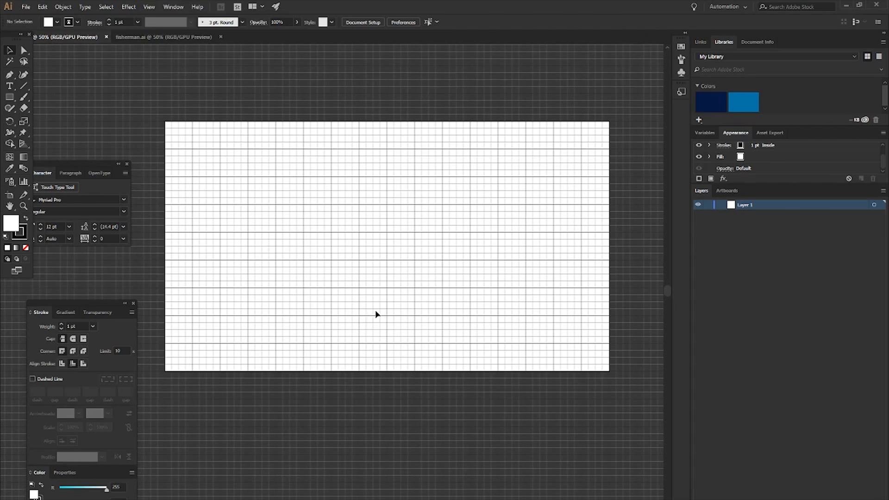
key("m")
scroll(352, 314, "up", 1)
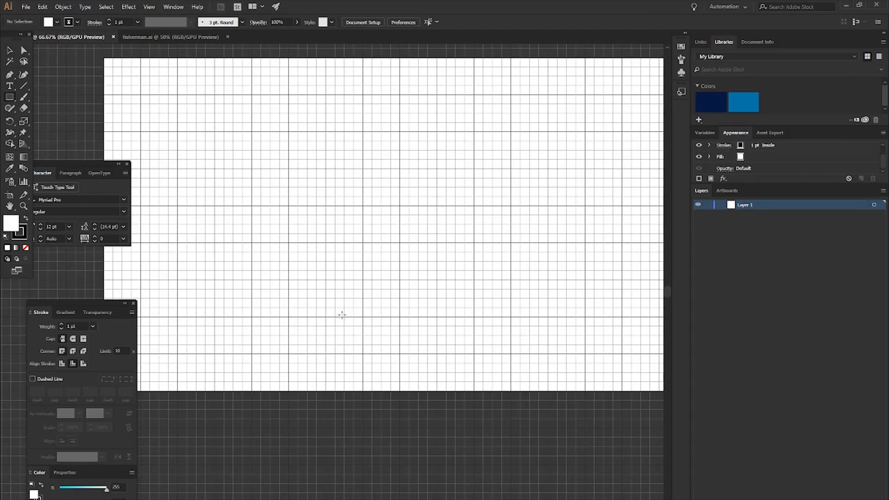
scroll(214, 247, "right", 1)
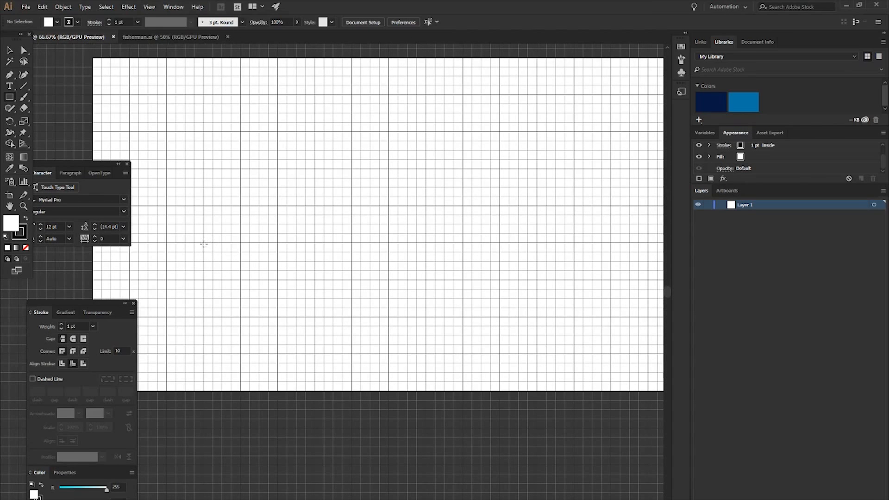
mouse_move(204, 242)
left_mouse_down()
mouse_move(586, 280)
mouse_move(574, 280)
left_mouse_up()
- Move the rectangle straight down by one major grid square
scroll(563, 278, "down", 1)
scroll(537, 285, "right", 4)
key("alt+v")
left_click_drag(450, 266, 449, 269)
key("ctrl+z")
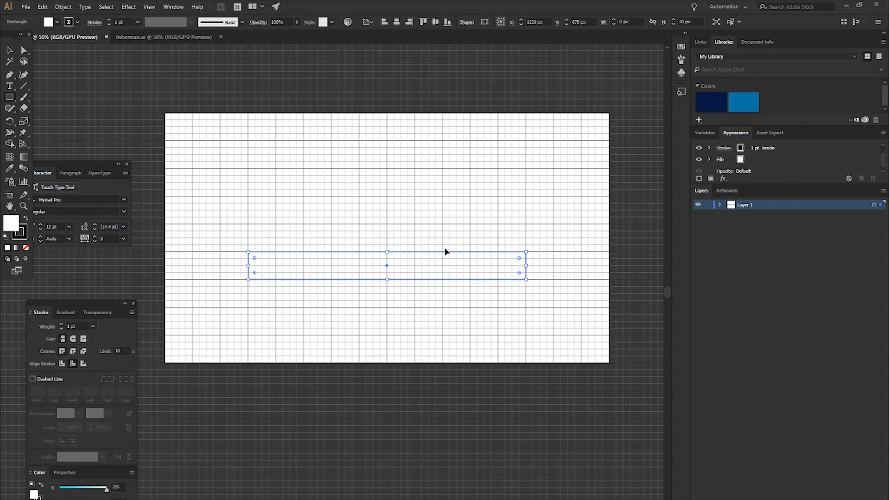
key("v")
left_click(419, 237)
left_click(442, 279)
left_click_drag(425, 280, 423, 307)
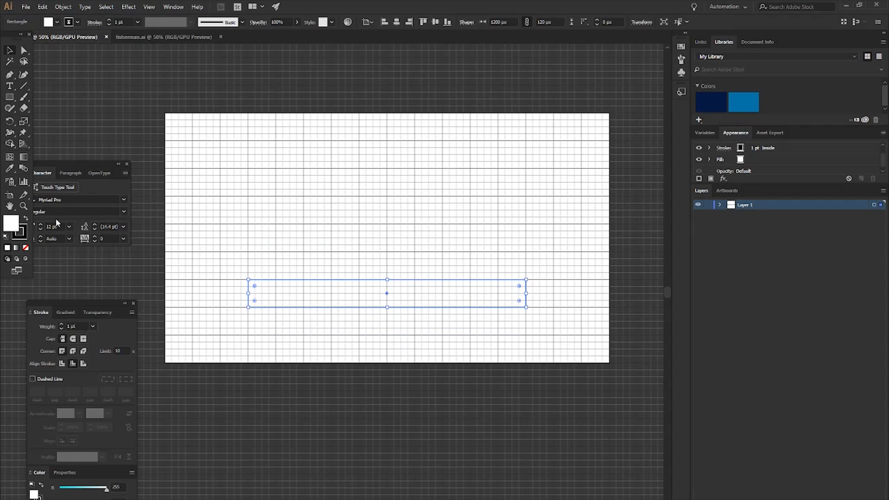
- Swap the rectangle's fill and stroke colours, and remove its stroke
key("shift+x")
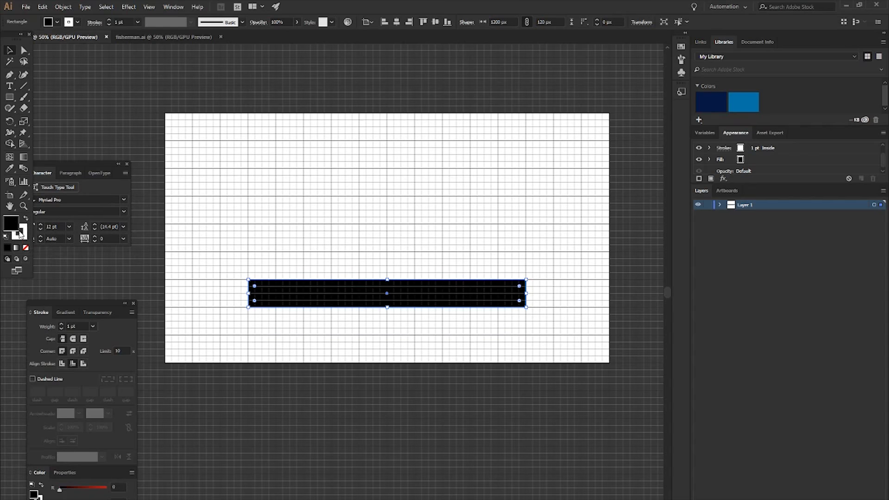
left_click(22, 230)
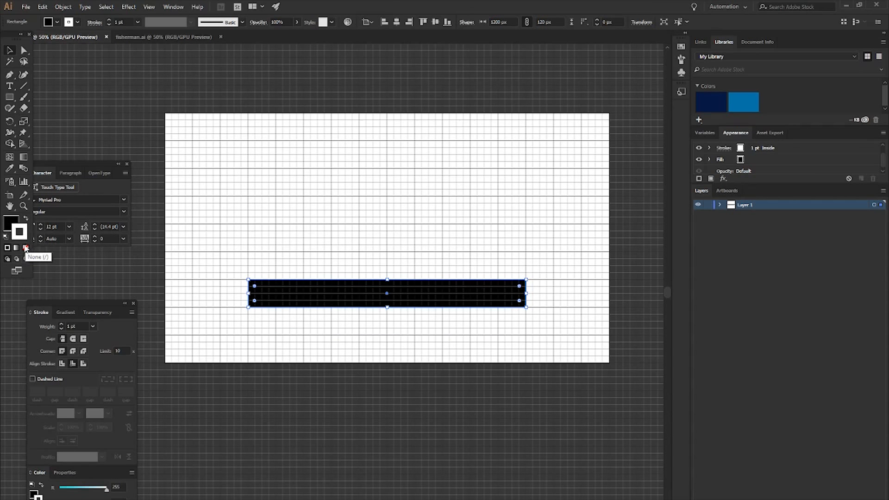
left_click(15, 225)
left_click(21, 231)
left_click(26, 249)
- Recolour the rectangle's fill to a muted dark blue
double_click(11, 223)
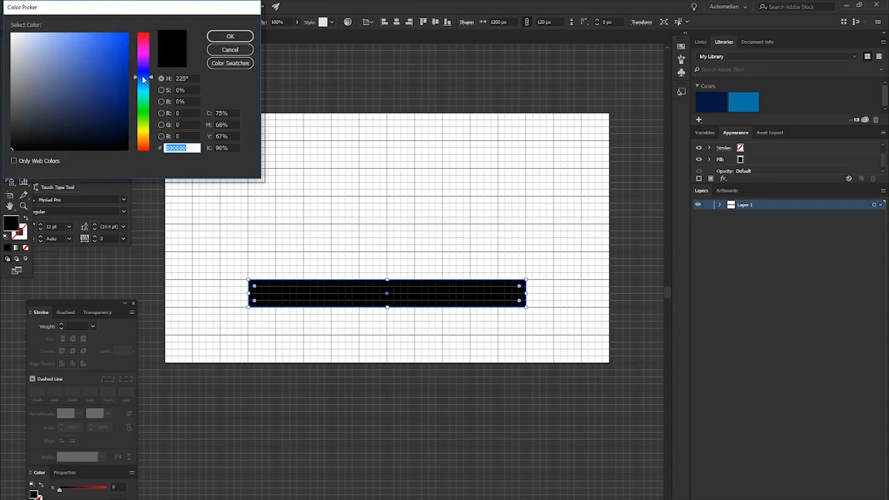
left_click_drag(98, 88, 77, 99)
left_click(224, 37)
left_click(331, 210)
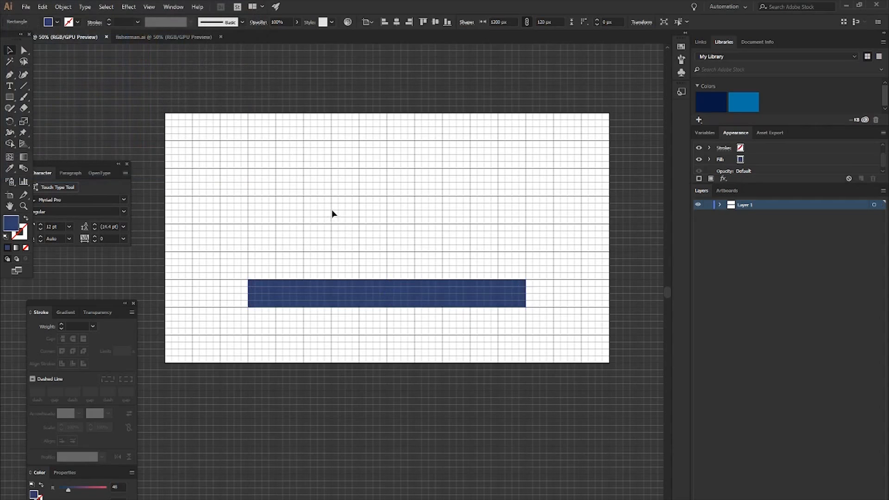
- Round the blue rectangle's corners fully, with a 60 px radius, to make a pill shape, and deselect it
scroll(384, 283, "up", 1)
scroll(202, 299, "up", 1)
left_click(205, 300)
scroll(352, 295, "right", 1)
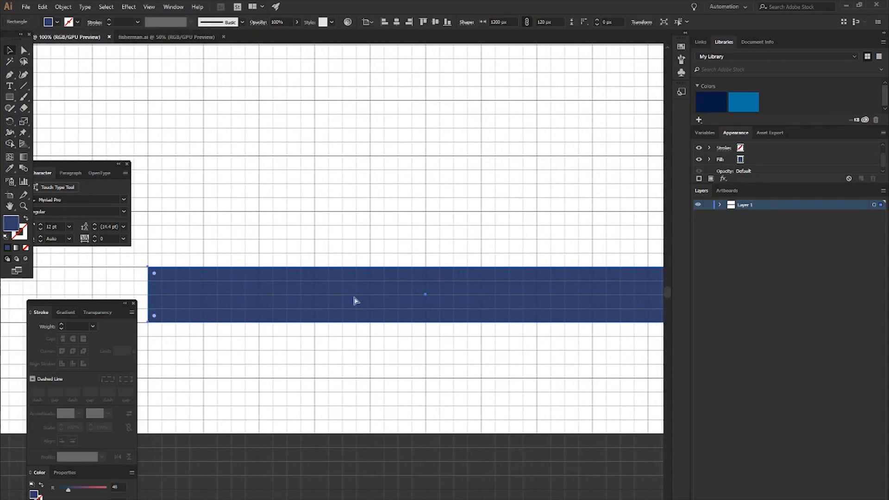
scroll(351, 295, "down", 2)
scroll(385, 281, "right", 1)
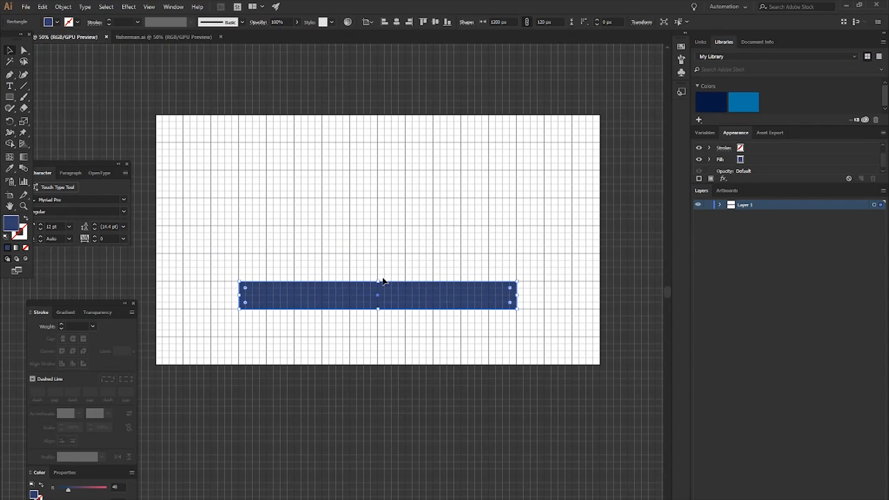
scroll(246, 288, "up", 2)
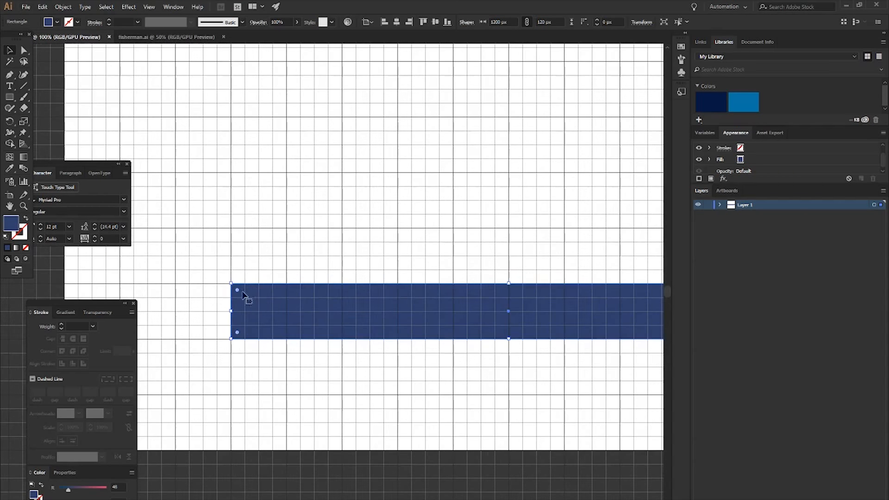
scroll(247, 297, "right", 5)
key("a")
scroll(247, 304, "down", 1)
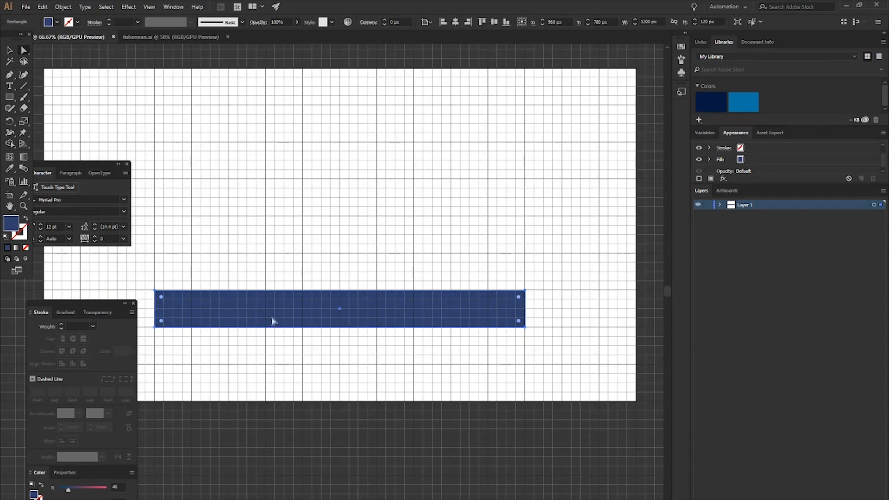
key("v")
left_click_drag(162, 297, 242, 324)
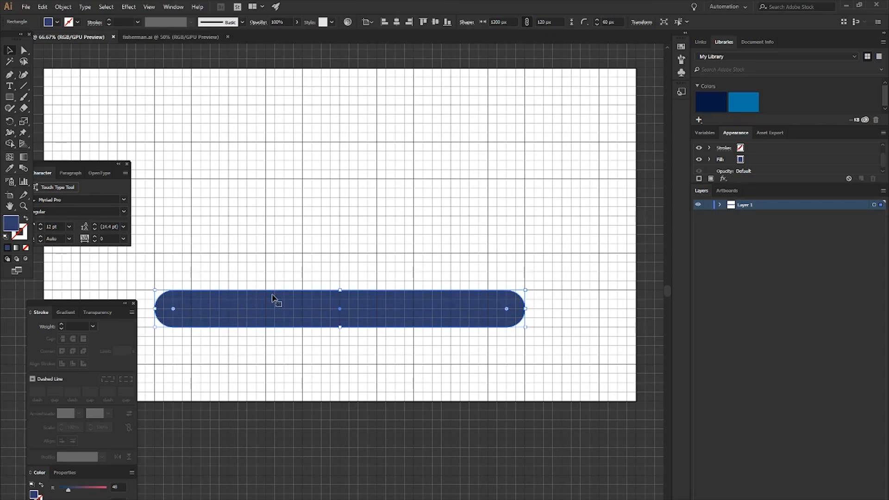
left_click(356, 232)
- Draw a closed boat hull above the blue bar with the Pen tool, as a grid-aligned trapezoid with the wide side up
scroll(398, 234, "left", 3)
scroll(443, 276, "up", 2)
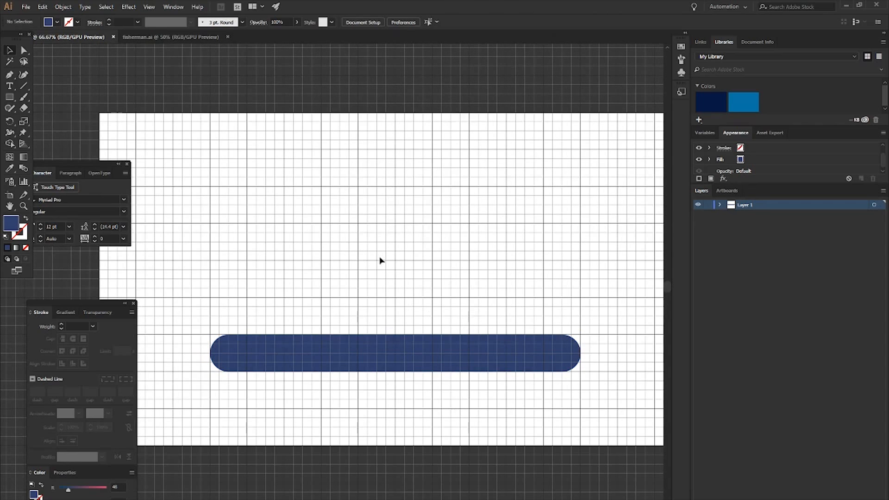
key("m")
scroll(358, 292, "up", 1)
scroll(365, 296, "right", 1)
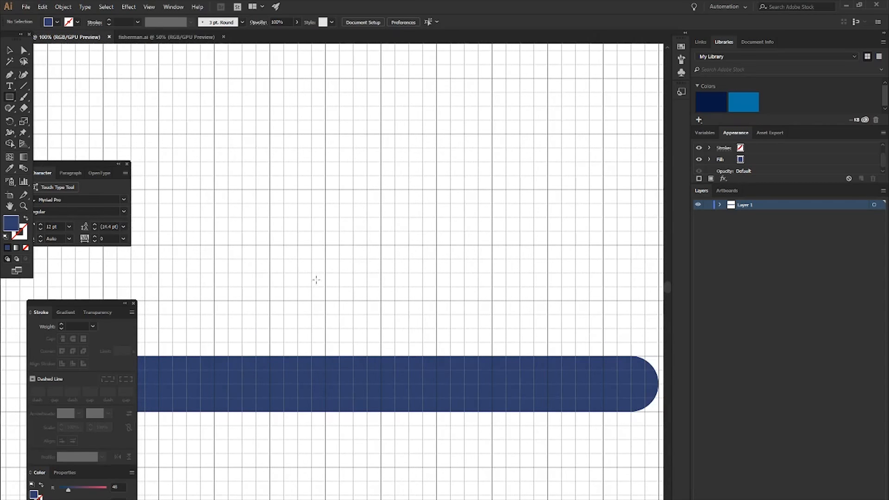
scroll(317, 280, "down", 1)
key("p")
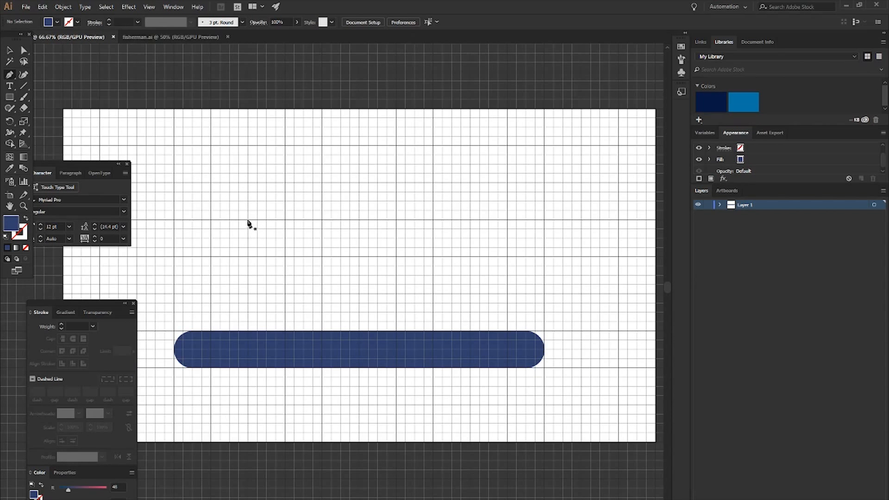
left_click(248, 219)
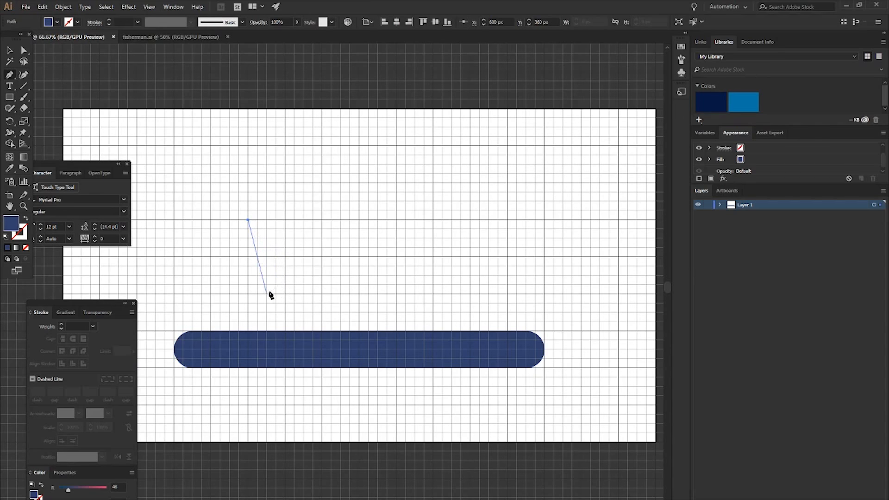
left_click(285, 293)
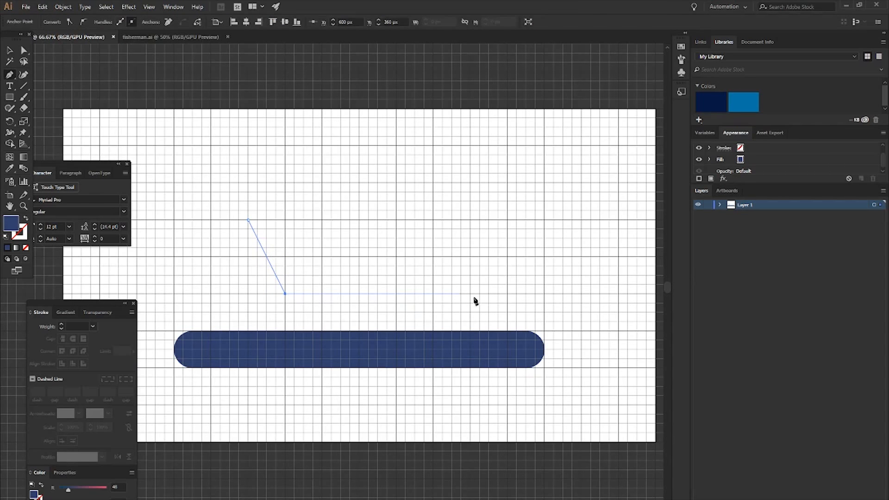
left_click(509, 293)
left_click(544, 219)
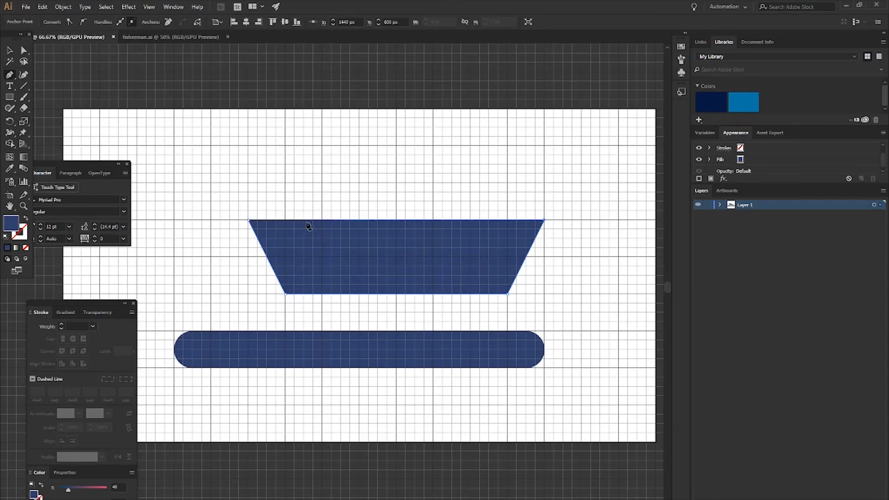
left_click(248, 221)
- Recolour the boat hull's fill to a medium brown and deselect it
double_click(11, 226)
left_click_drag(143, 133, 146, 141)
left_click_drag(81, 101, 80, 96)
left_click(246, 34)
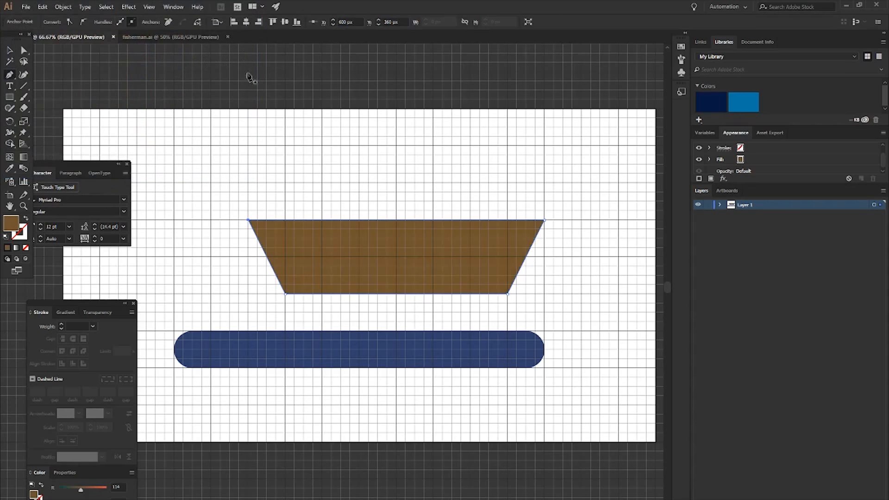
left_click(248, 79)
- Draw a rim rectangle, about 1020 by 30 px, along the hull's upper edge, overhanging both sides, and fill it with brown 684A29
key("m")
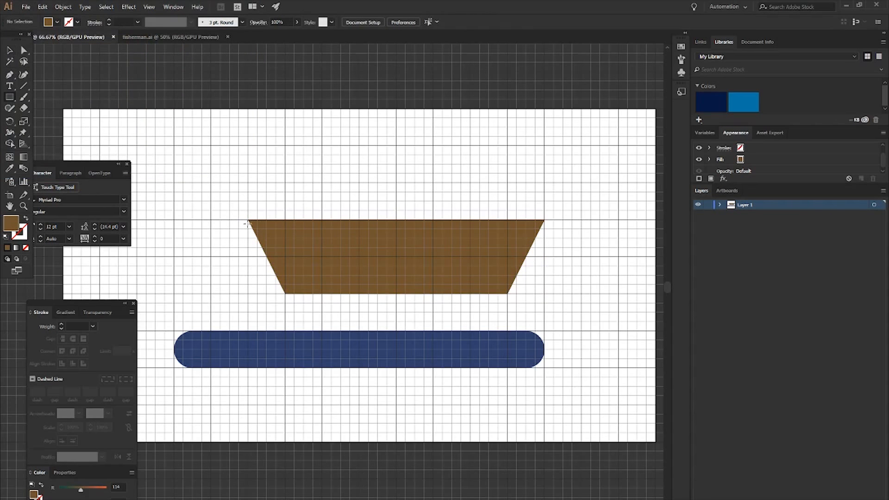
left_click_drag(238, 220, 554, 229)
double_click(8, 227)
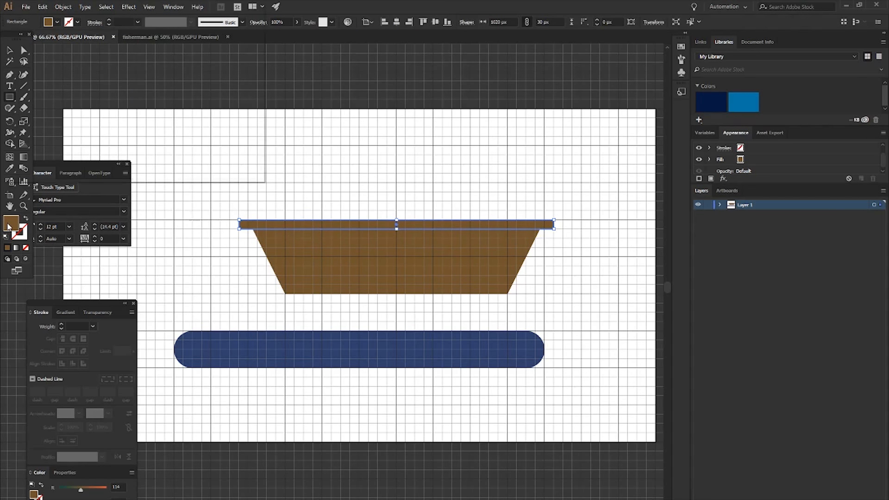
type("684A29")
left_click(225, 39)
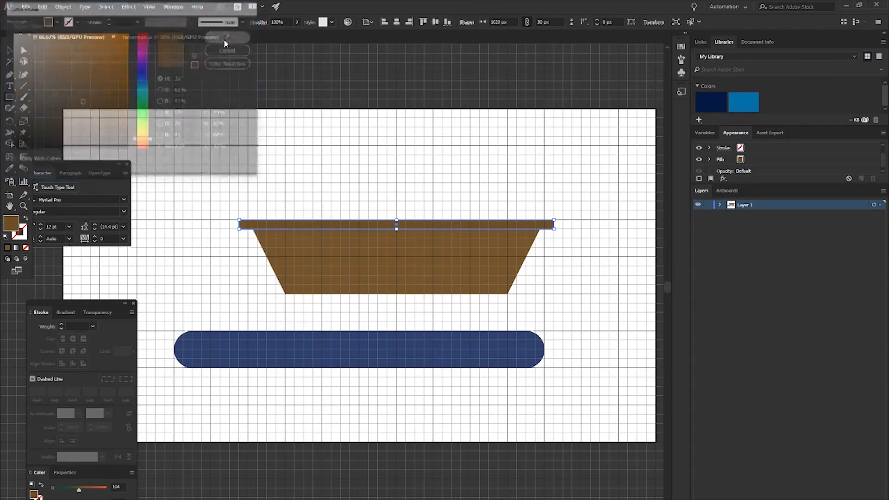
left_click(387, 184)
- Darken the rim rectangle's fill to brown 5B4024
scroll(389, 185, "up", 1)
left_click(313, 245)
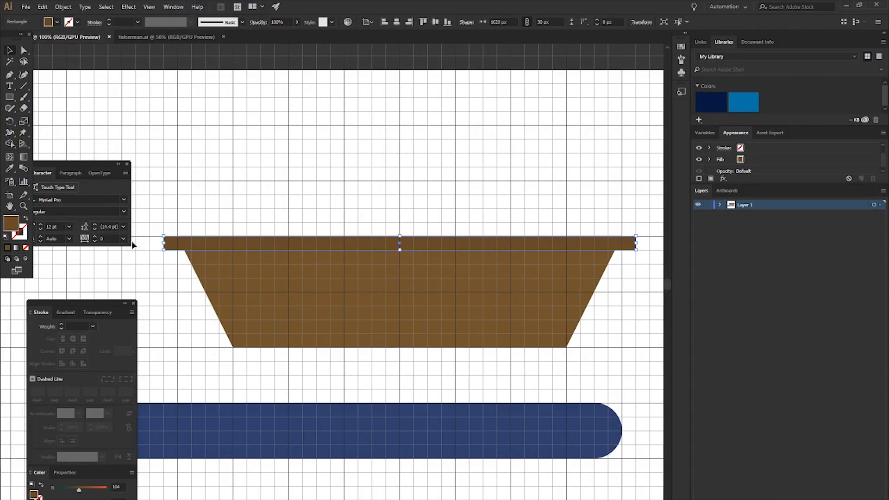
double_click(16, 227)
type("563B21")
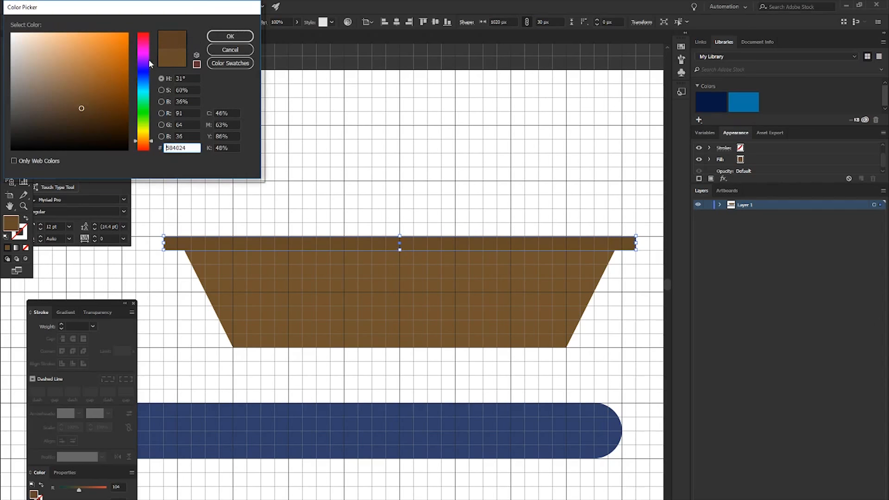
left_click(216, 36)
- Round the rim's corners fully, with a 15 px radius, and deselect it
scroll(301, 227, "down", 3)
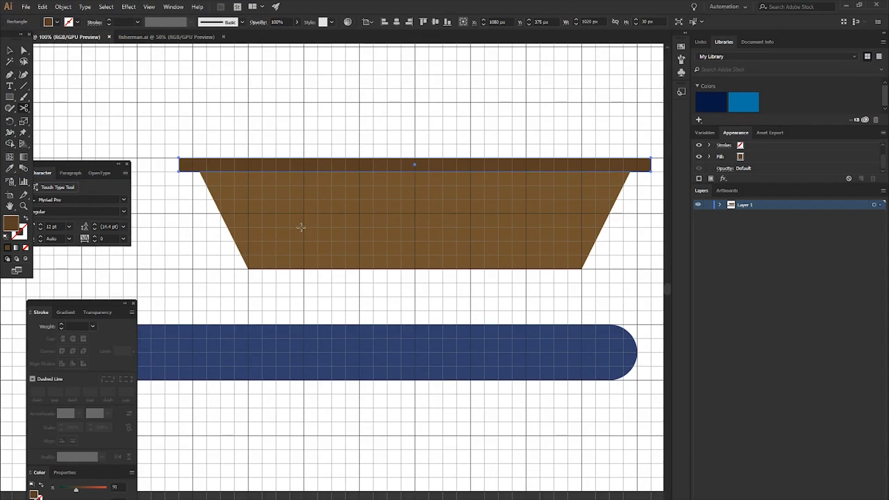
key("v")
scroll(191, 159, "up", 2)
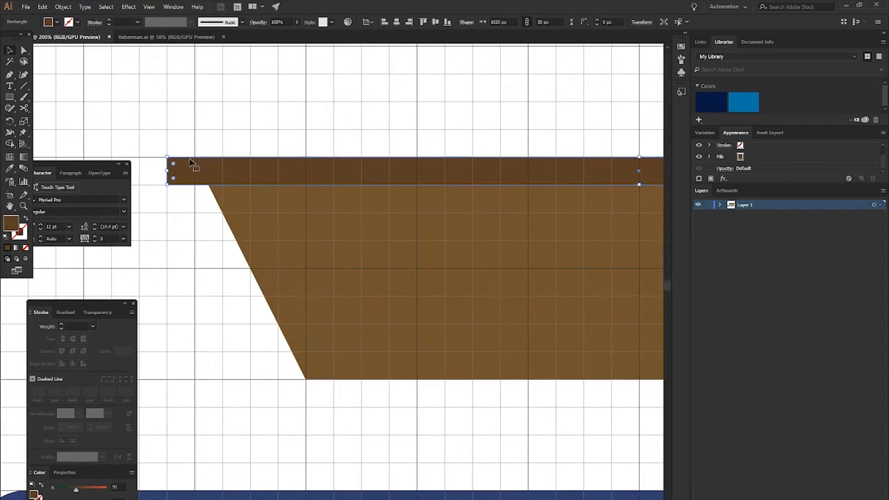
key("a")
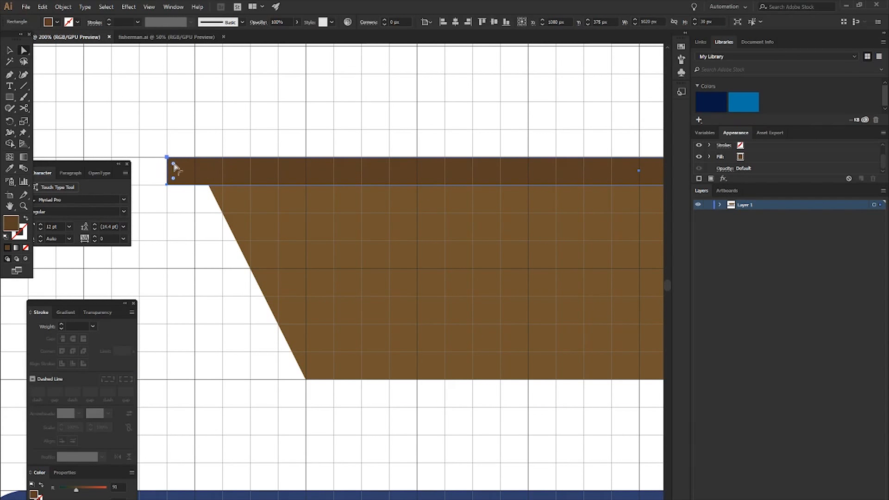
left_click_drag(175, 165, 222, 178)
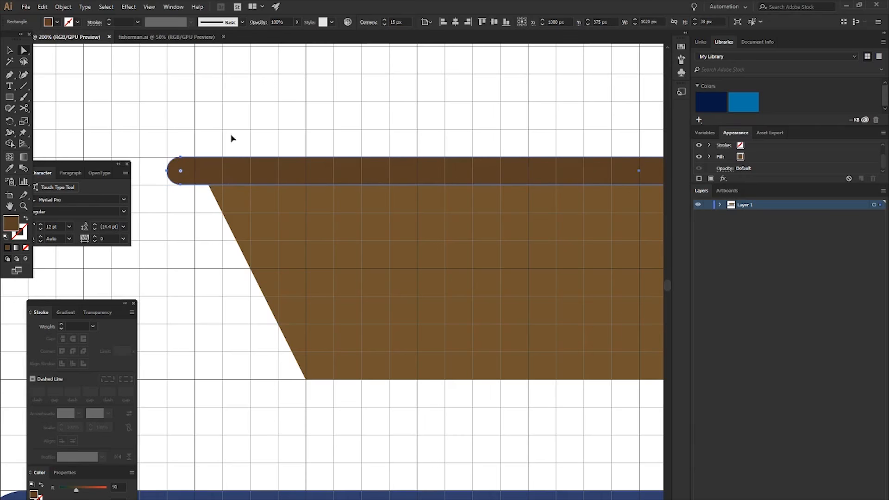
left_click(245, 145)
- Draw a plank rectangle, about 210 by 30 px, on the upper left part of the hull below the rim
key("ctrl+1")
scroll(329, 222, "right", 1)
scroll(288, 209, "up", 1)
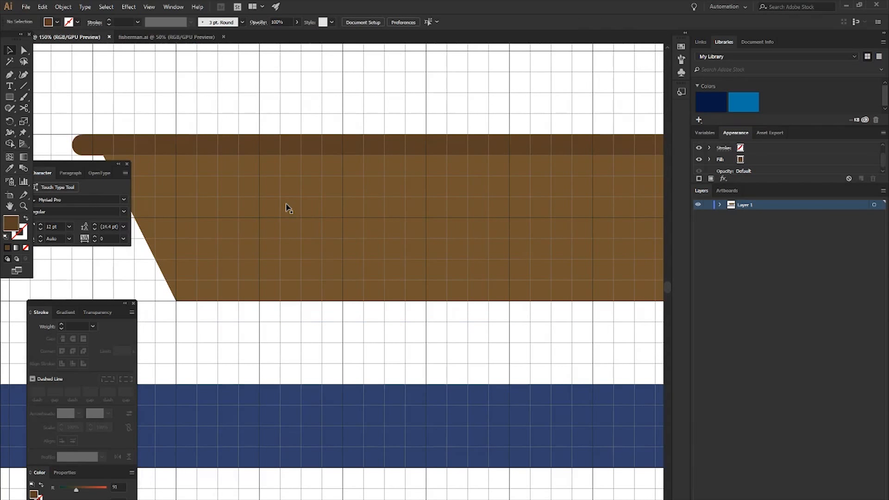
scroll(287, 208, "down", 1)
scroll(284, 212, "right", 1)
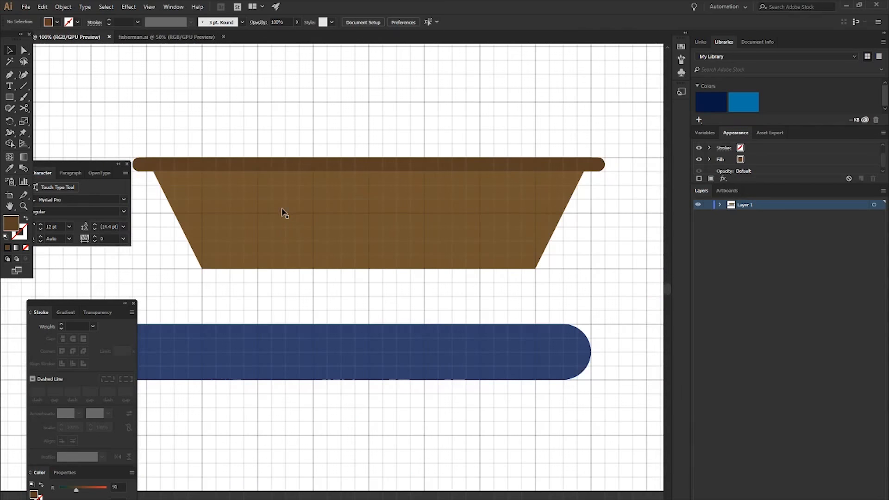
scroll(280, 208, "left", 1)
key("m")
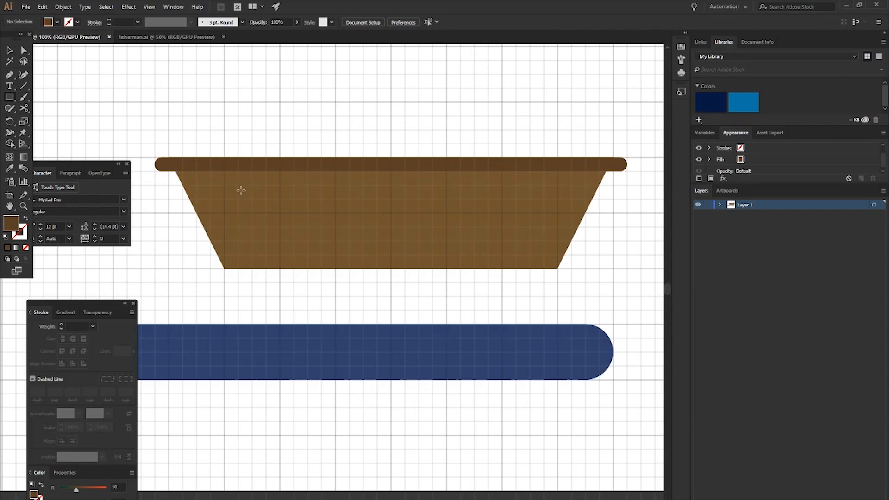
left_click_drag(331, 202, 337, 200)
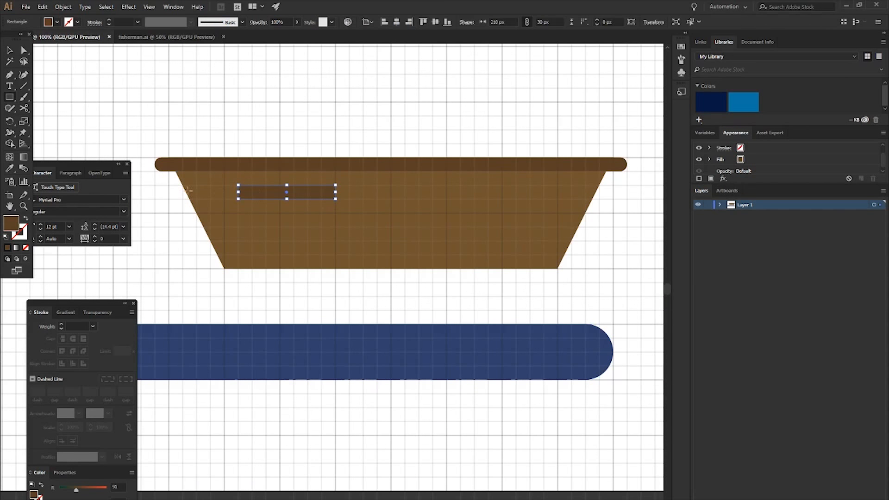
- Set the plank's fill to brown 7A5431
double_click(11, 227)
left_click(80, 93)
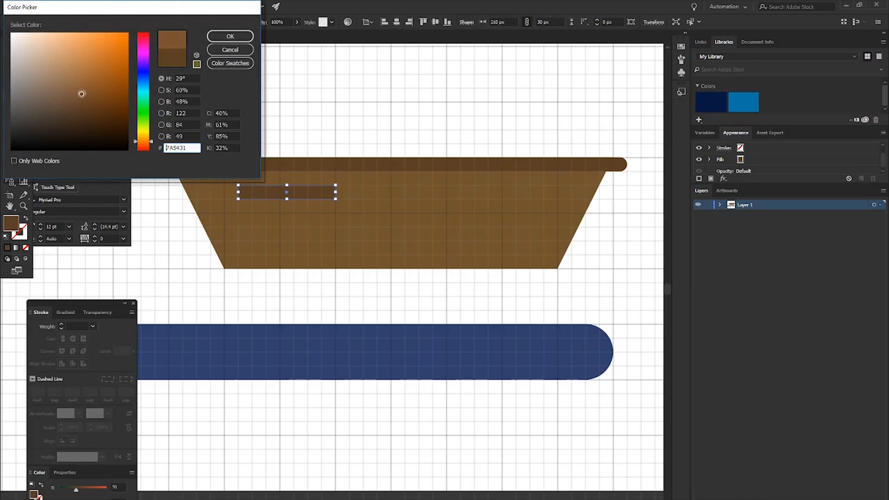
left_click(230, 36)
- Sample the hull's brown for the plank and lighten its fill to 8E6942
key("i")
key("v")
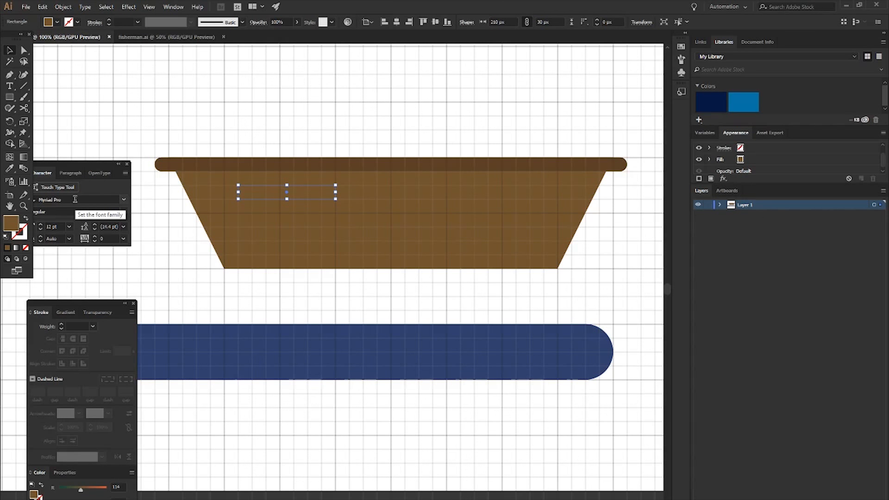
key("i")
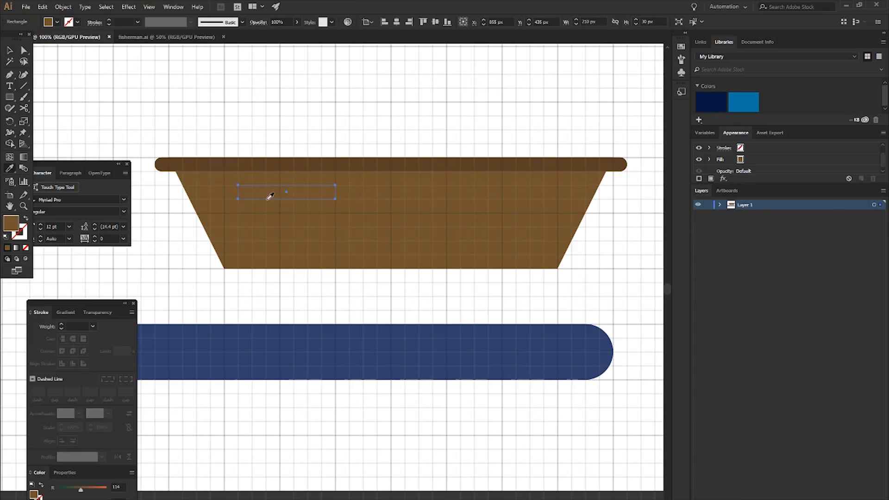
key("v")
double_click(13, 227)
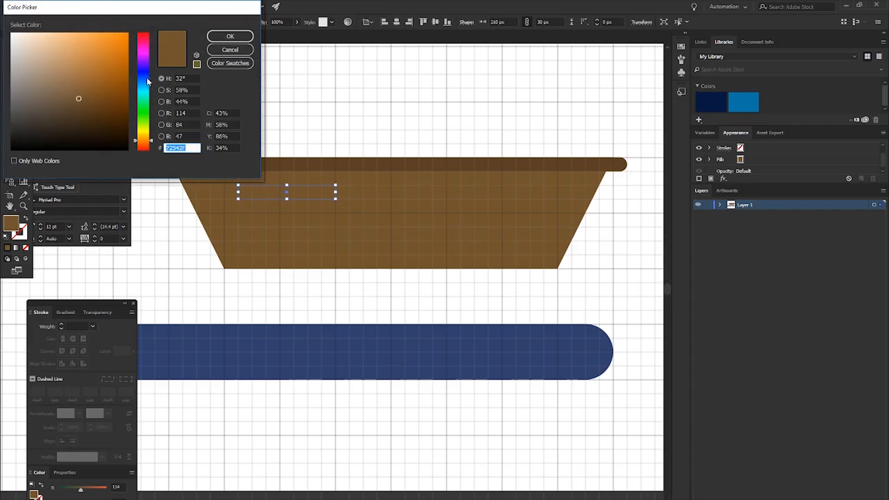
left_click_drag(81, 91, 76, 83)
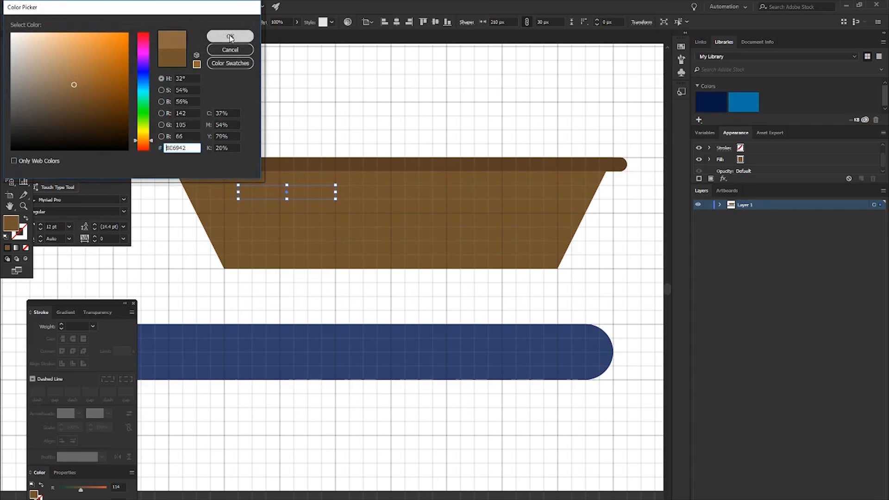
left_click(231, 36)
- Duplicate the plank across the hull's three rows: a 120 px copy above, a 390 px one overhanging the right side, and two 270 px ones
left_click_drag(307, 196, 348, 198)
left_click_drag(429, 203, 611, 225)
left_click_drag(506, 224, 289, 234)
left_click_drag(445, 222, 300, 224)
left_click_drag(335, 269, 524, 250)
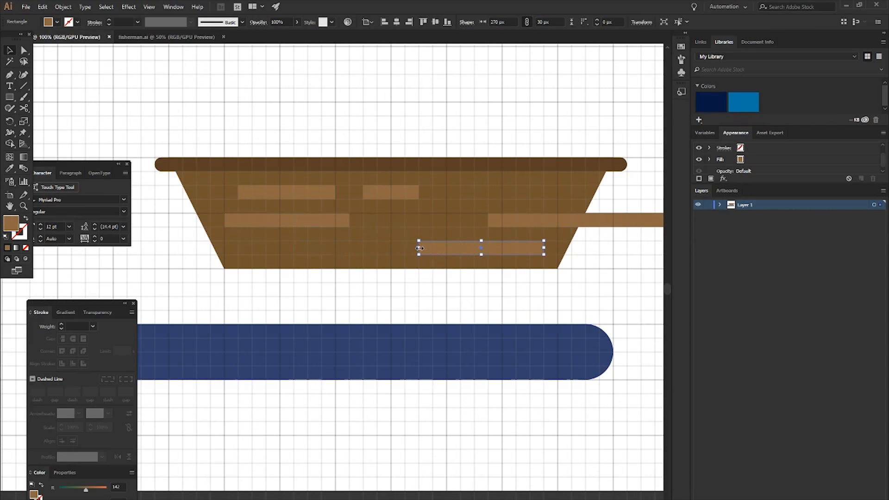
- Shorten the bottom-right plank to about 150 px and the middle-left one to about 120 px, adding 300 px middle and 270 px bottom copies
left_click_drag(421, 247, 473, 249)
left_click_drag(393, 253, 449, 227)
left_click(287, 222)
left_click(371, 278)
left_click(337, 248)
left_click_drag(374, 249, 332, 249)
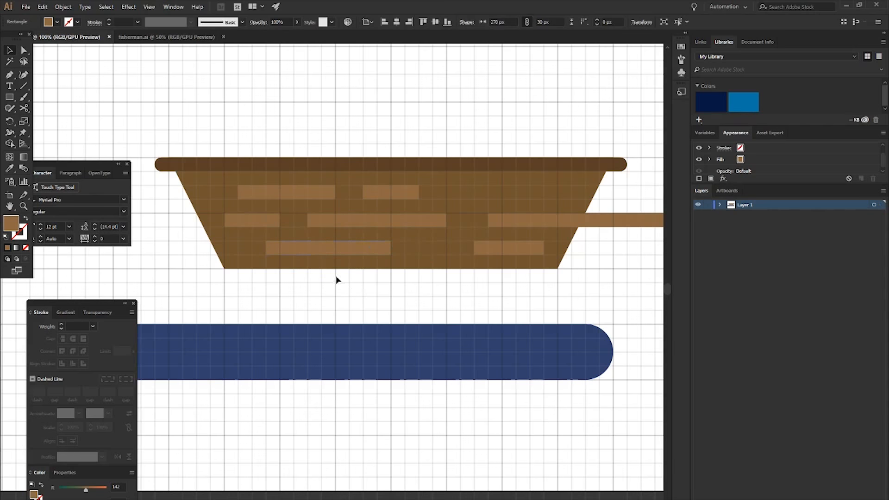
left_click(338, 278)
- Select all seven planks, round their corners fully with a 15 px radius, and deselect them
left_click(302, 193)
left_click(271, 220, "shift")
left_click(308, 244, "shift")
left_click(360, 224, "shift")
left_click(382, 196, "shift")
left_click(492, 218, "shift")
left_click(477, 246, "shift")
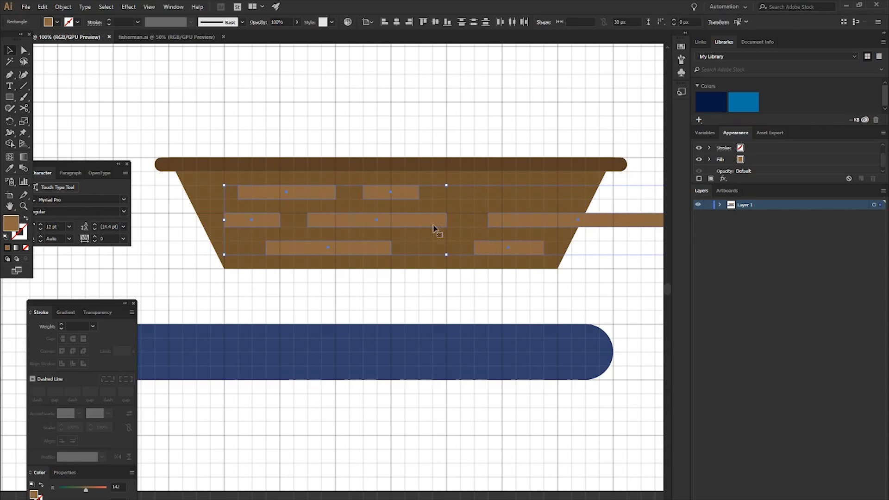
key("a")
left_click_drag(244, 193, 302, 223)
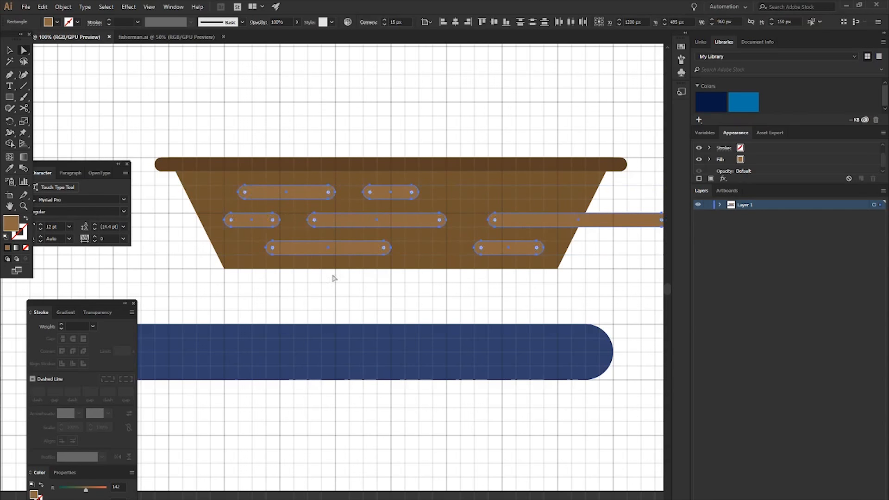
key("v")
left_click(349, 284)
- Duplicate the 210 px plank from the upper row's left end to the right end of that row
scroll(353, 285, "right", 3)
left_click(501, 193)
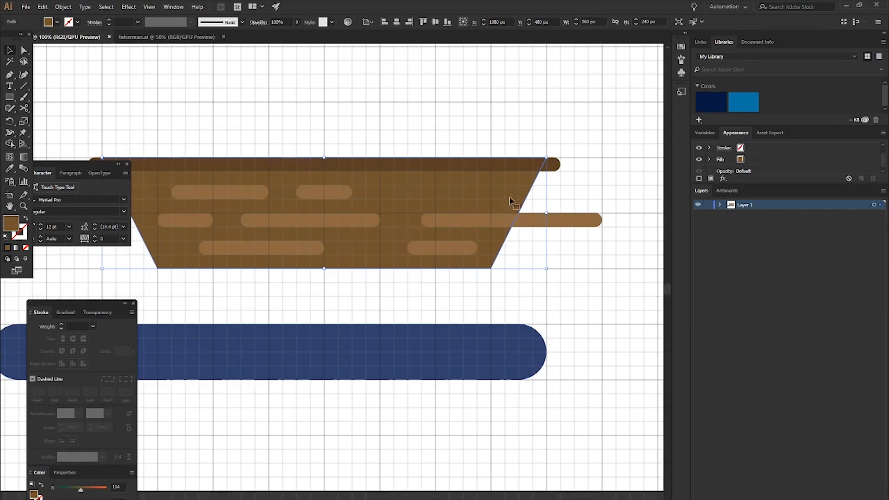
left_click(338, 194)
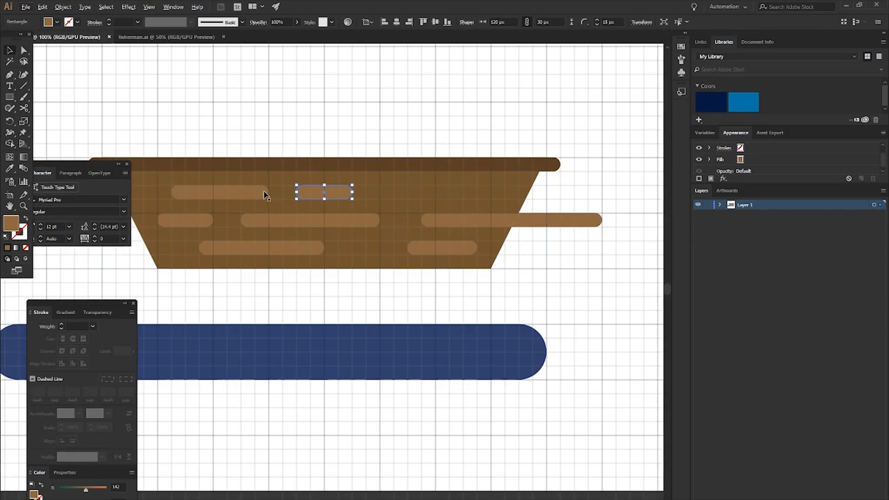
left_click_drag(250, 194, 480, 193)
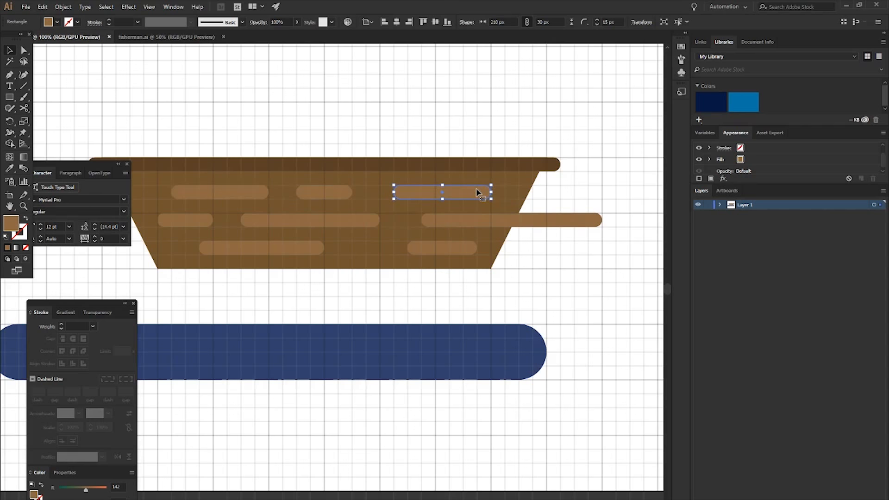
- Trim off the part of the middle-row plank that overhangs the hull's right side using the Shape Builder tool
left_click(492, 225, "shift")
left_click(504, 204, "shift")
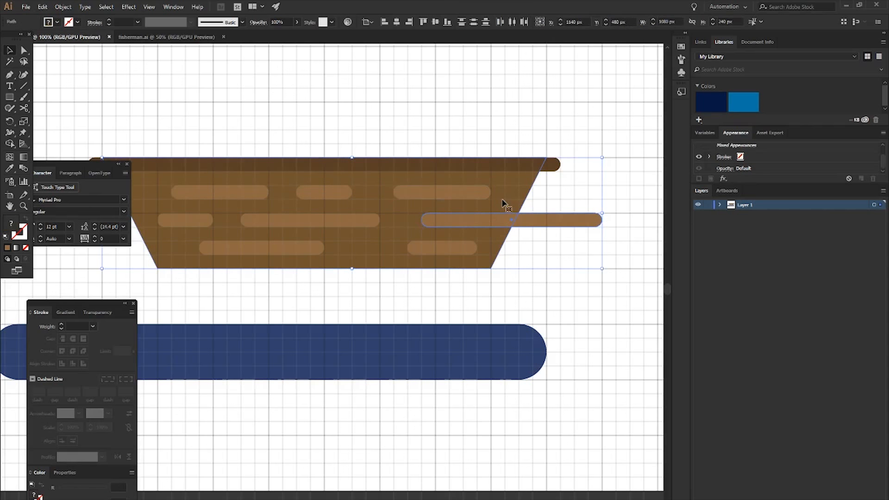
key("shift+m")
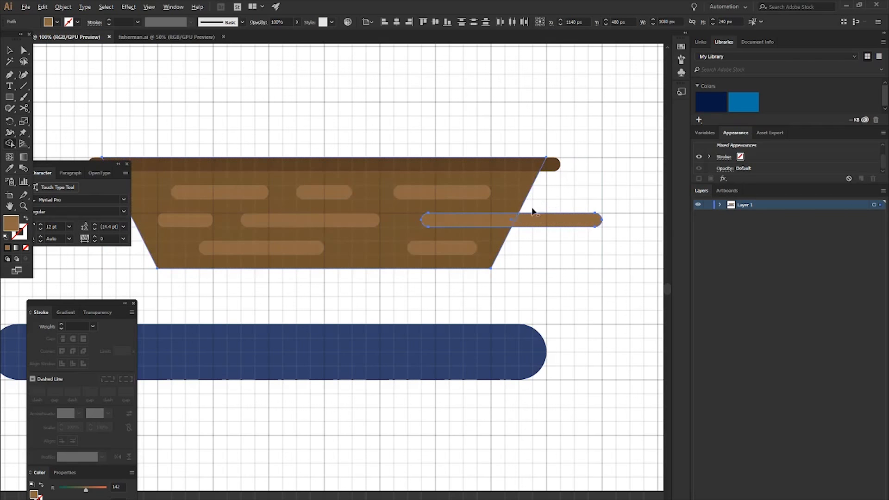
left_click(566, 221, "alt")
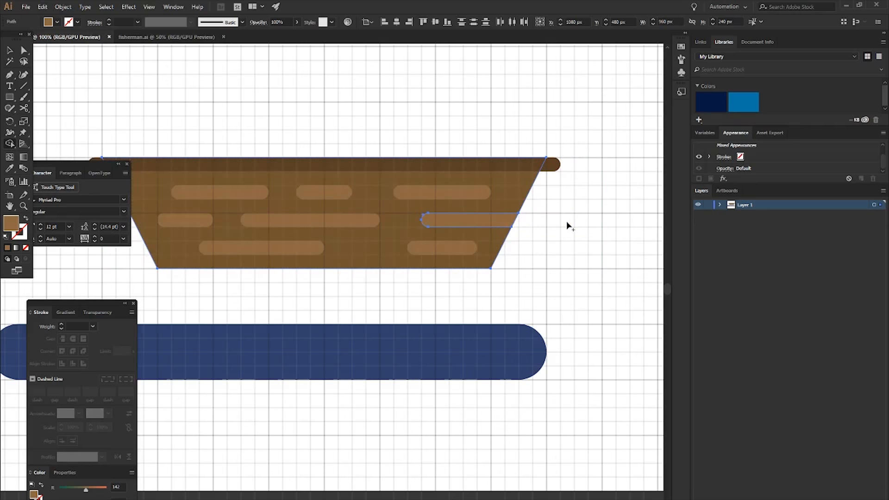
key("v")
left_click(544, 233)
- Widen the hull's base by moving its bottom-left and bottom-right corner points outward about 60 px each
scroll(358, 162, "left", 2)
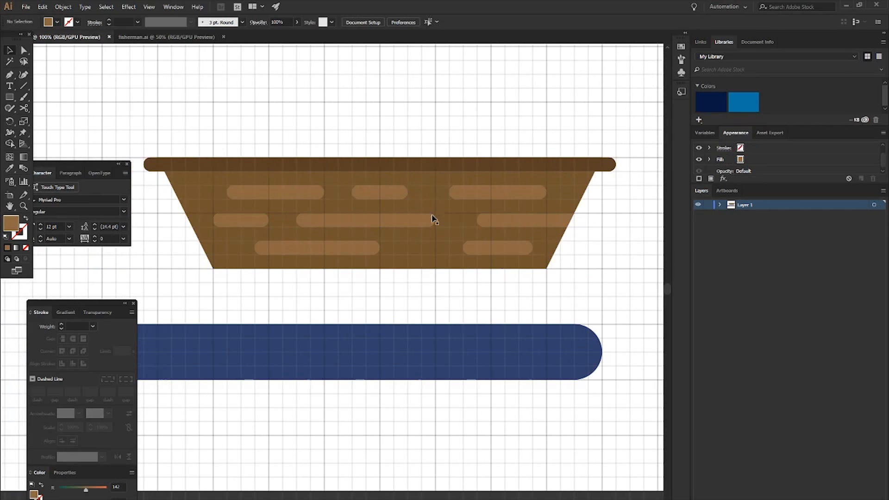
key("a")
left_click_drag(212, 268, 185, 268)
left_click_drag(548, 269, 574, 269)
left_click(573, 274)
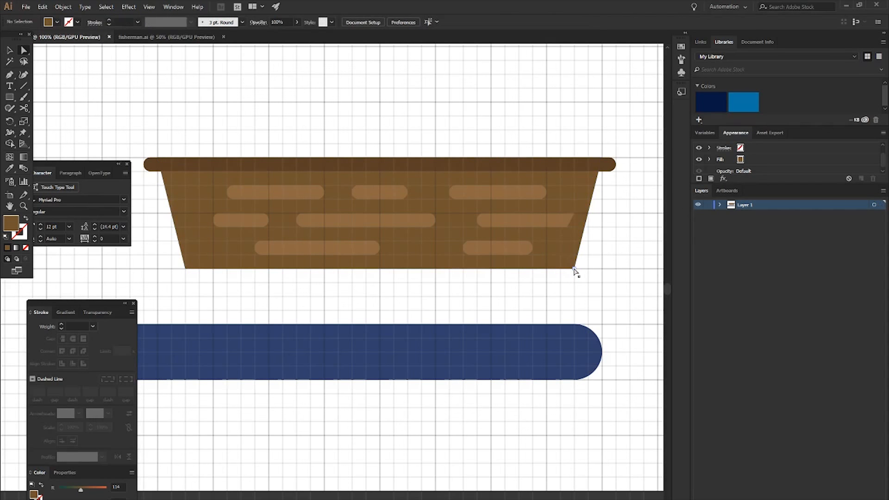
- Round the hull's two bottom corners and deselect the shape
left_click(405, 268)
left_click(185, 268)
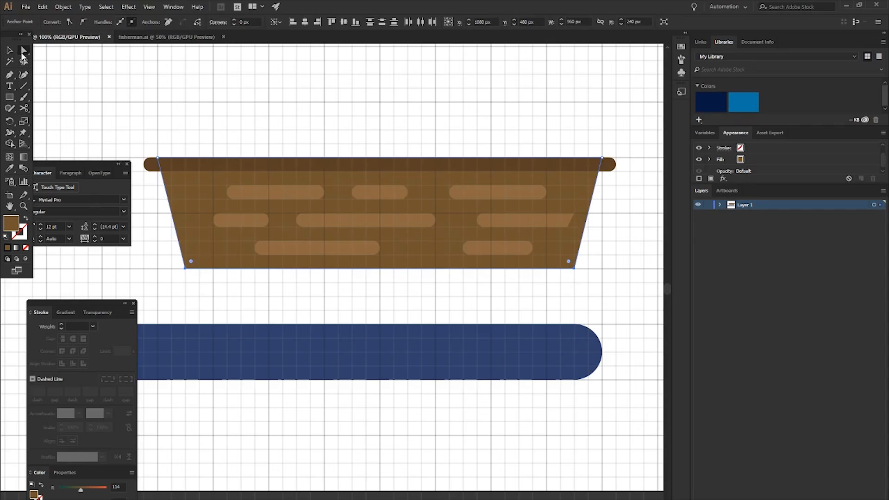
left_click_drag(194, 265, 211, 253)
left_click(242, 308)
- Draw a closed handle shape with rounded top corners, about 120 by 60 px, on the rim's upper edge near the left end
key("ctrl+minus")
scroll(292, 225, "left", 3)
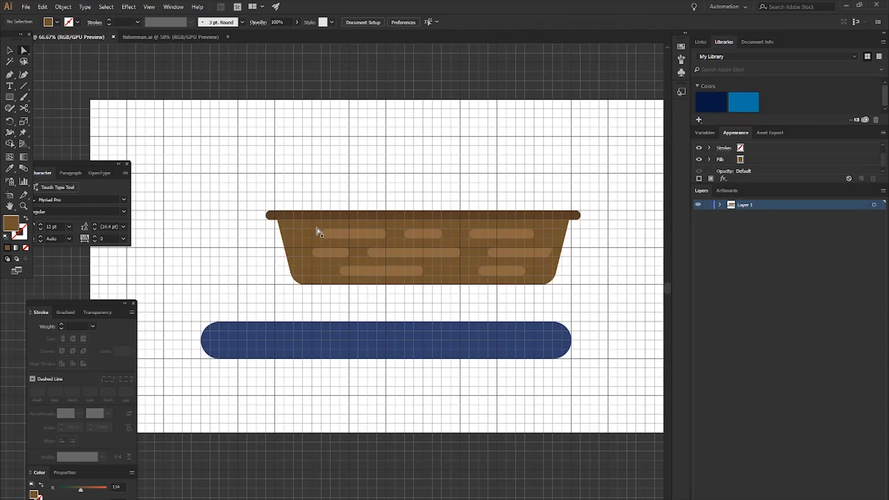
scroll(288, 205, "up", 1)
scroll(305, 206, "up", 1)
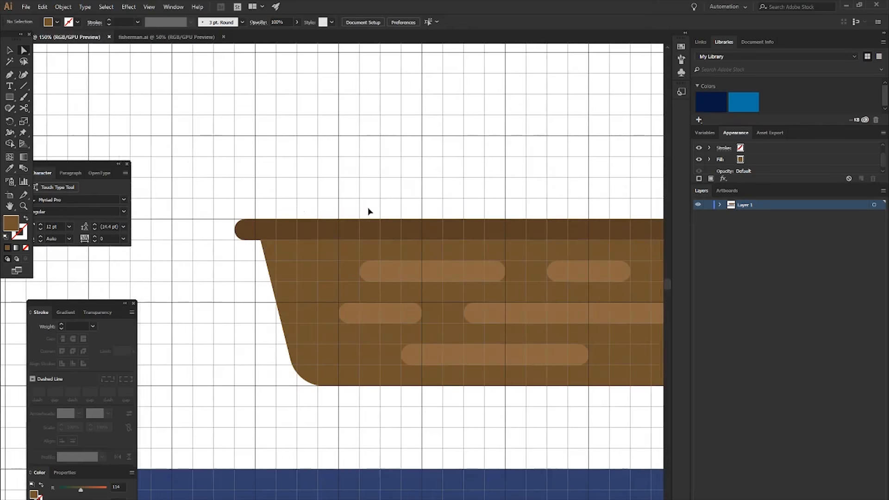
scroll(359, 210, "right", 4)
scroll(330, 210, "up", 1)
scroll(317, 190, "right", 1)
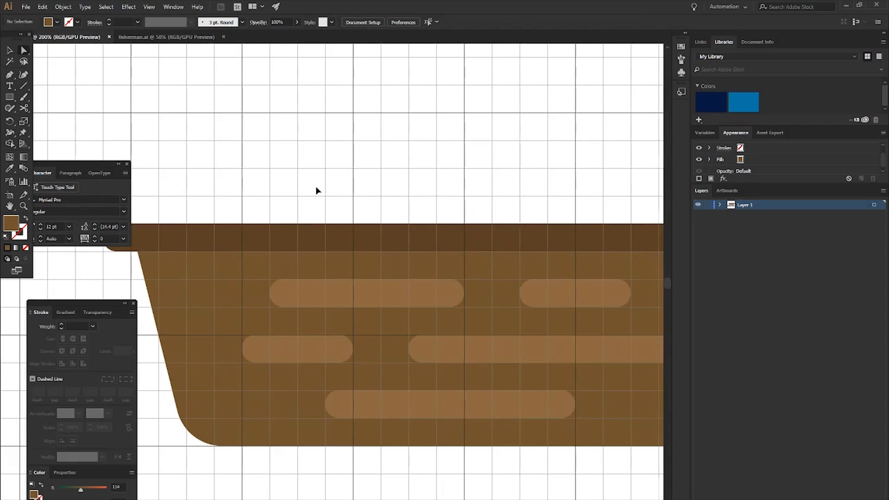
scroll(317, 190, "right", 3)
key("p")
left_click(264, 224)
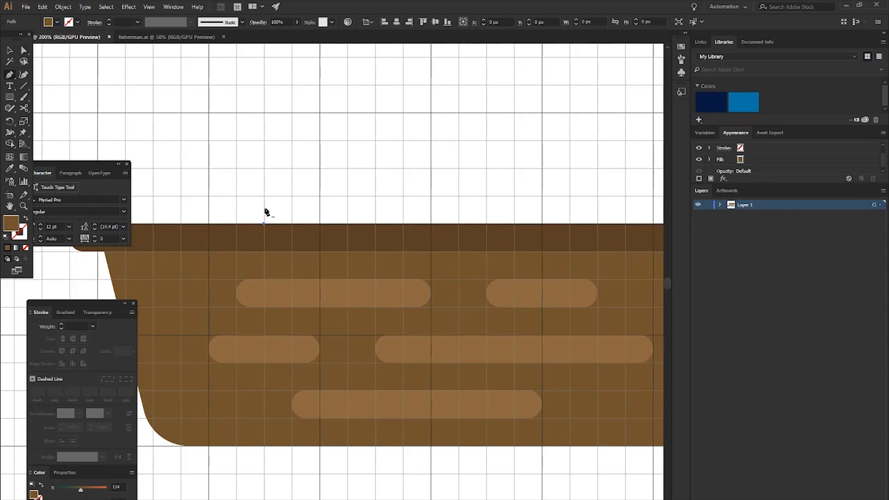
left_click(263, 196)
left_click(292, 168)
left_click_drag(302, 170, 320, 171)
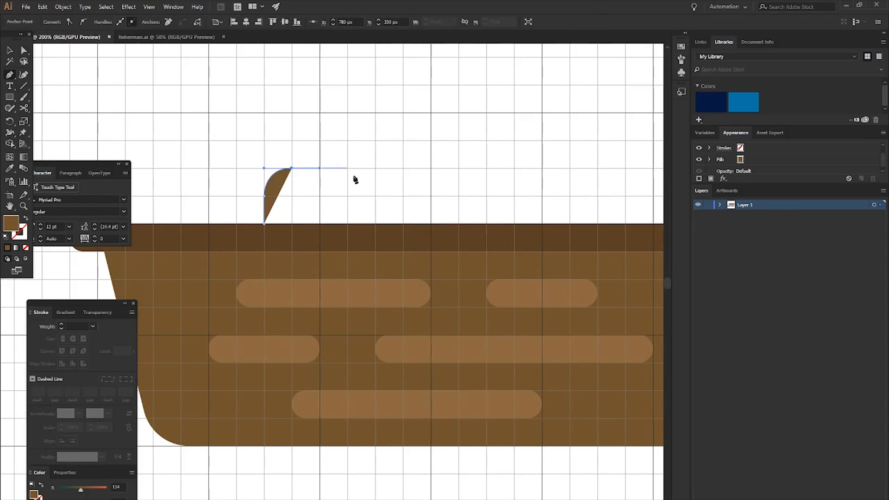
left_click(350, 172)
left_click_drag(376, 197, 379, 207)
left_click(375, 224)
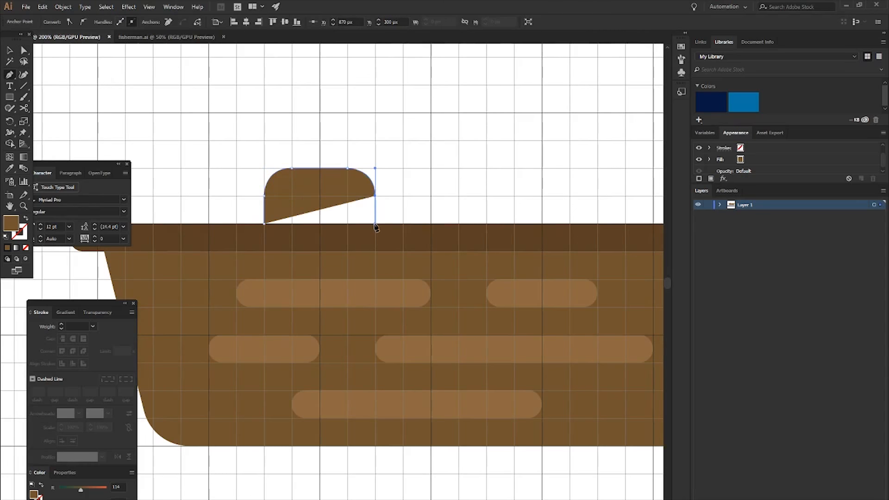
left_click(265, 225)
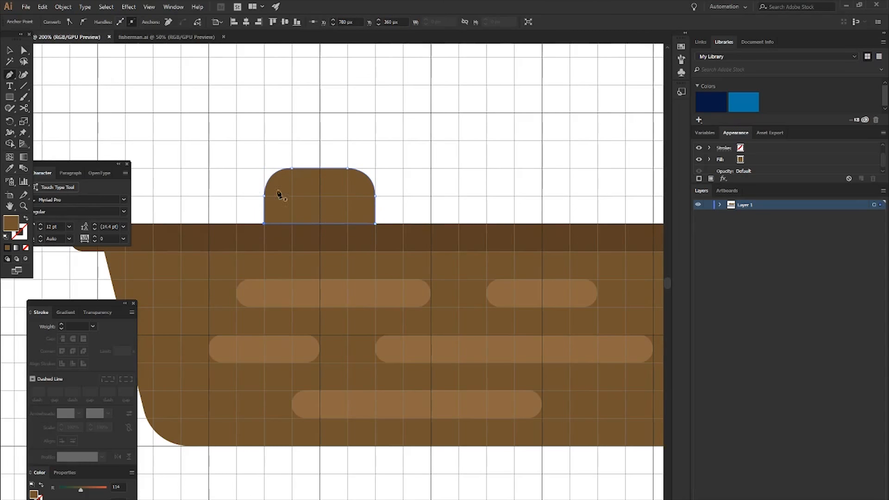
- Convert the handle shape to an unfilled dark grey outline with a 7 pt stroke weight
key("shift+x")
left_click(17, 235)
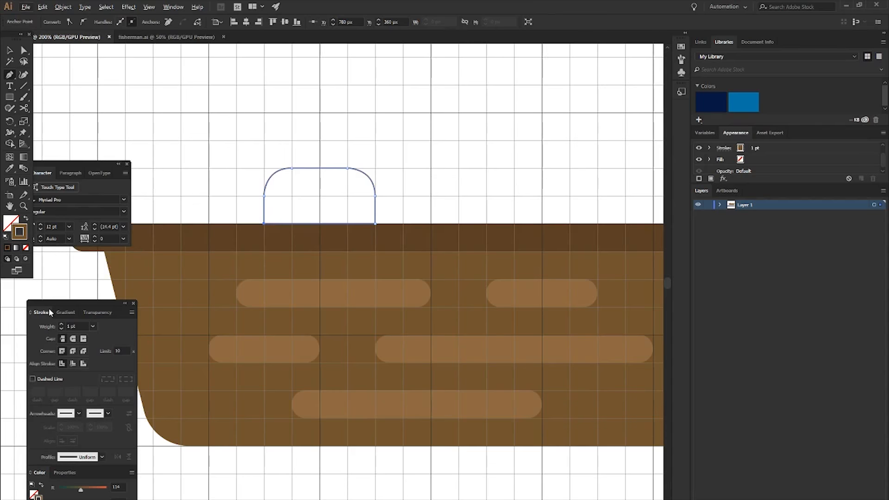
double_click(16, 237)
left_click(8, 115)
left_click(230, 36)
left_click(61, 323)
left_click(61, 323)
left_click(61, 323)
left_click(61, 323)
left_click(61, 323)
left_click(60, 323)
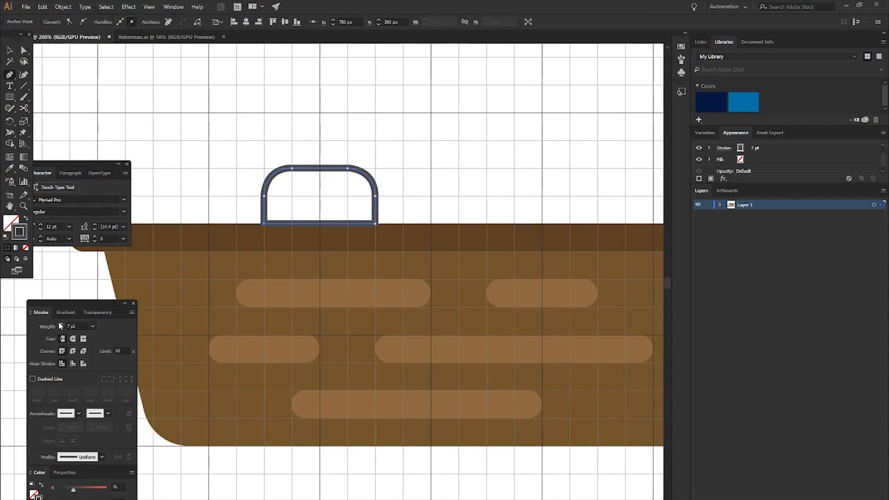
left_click(156, 6)
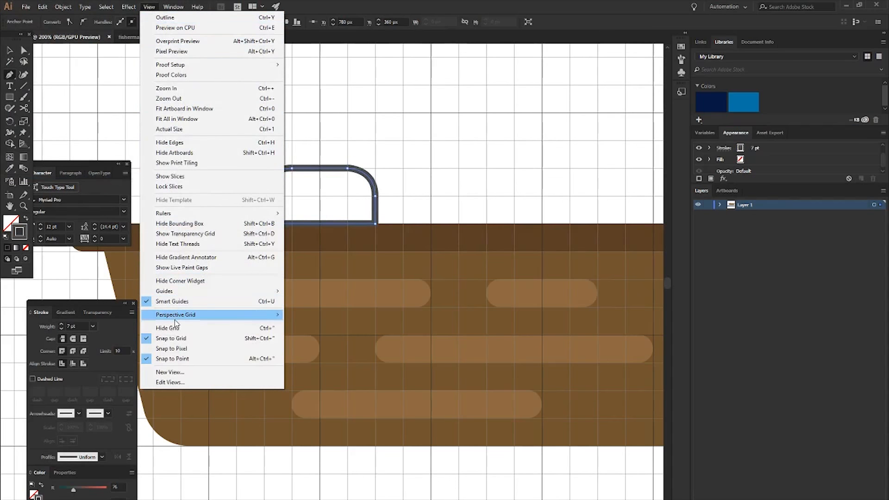
left_click(150, 7)
left_click(171, 7)
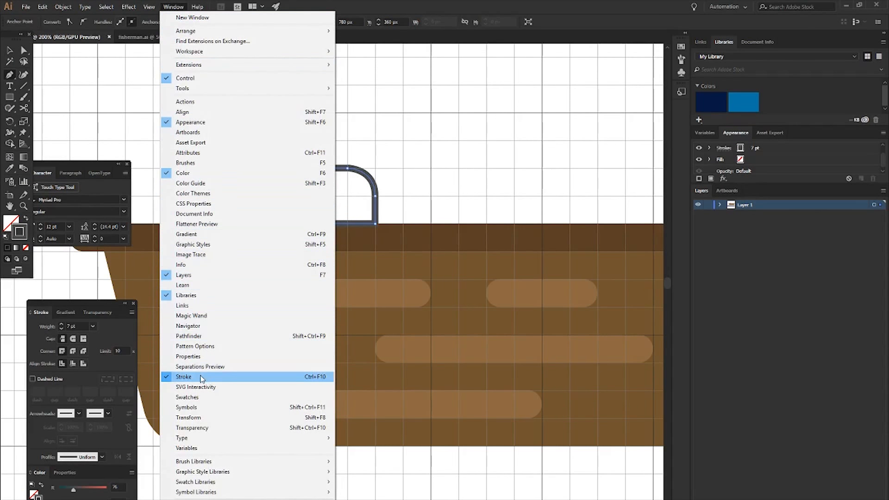
left_click(419, 186)
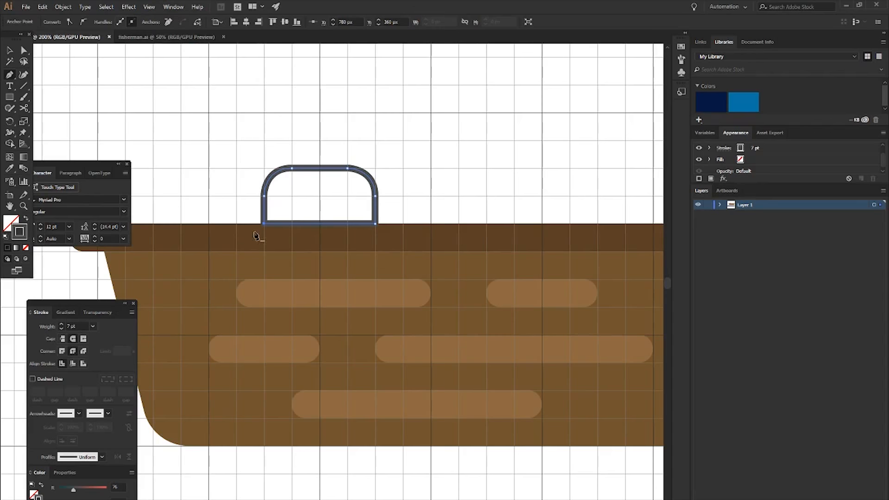
- Set the handle outline's corners to a round join
scroll(376, 217, "up", 6)
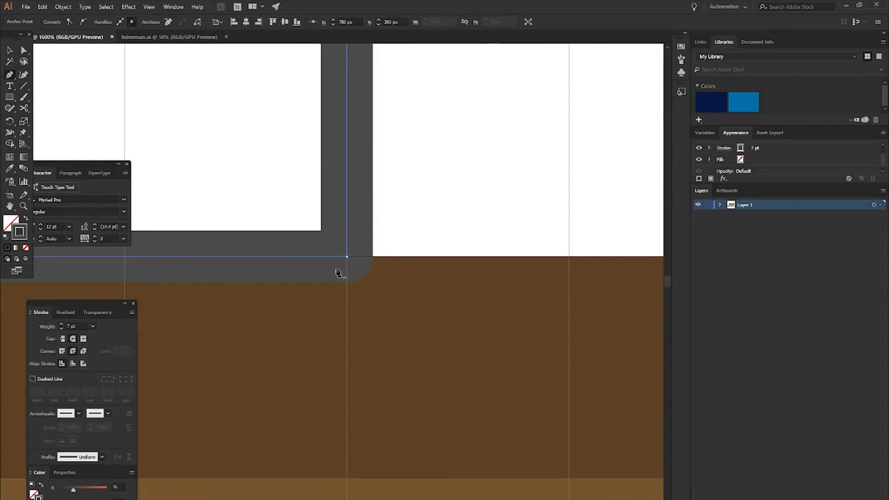
left_click(84, 351)
left_click(84, 352)
scroll(284, 280, "down", 7)
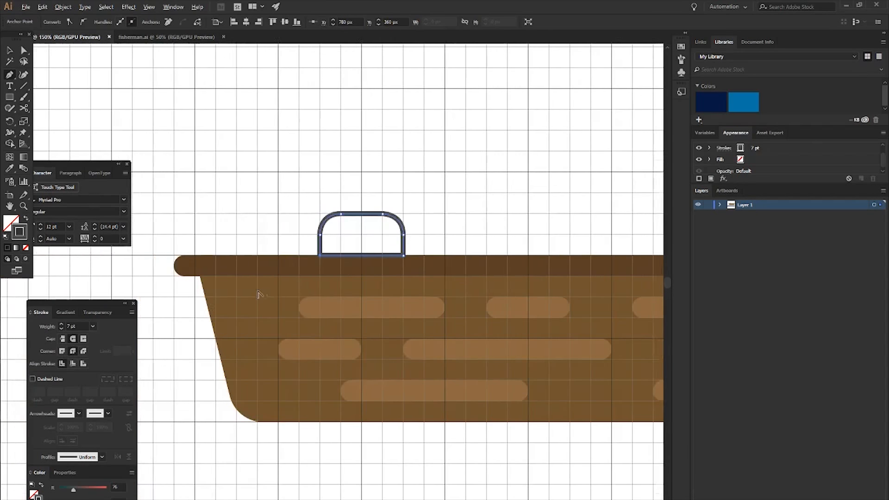
- Thicken the handle outline to a 17 pt stroke weight
scroll(261, 293, "up", 2)
left_click(59, 323)
left_click(59, 324)
left_click(59, 323)
left_click(60, 323)
left_click(59, 323)
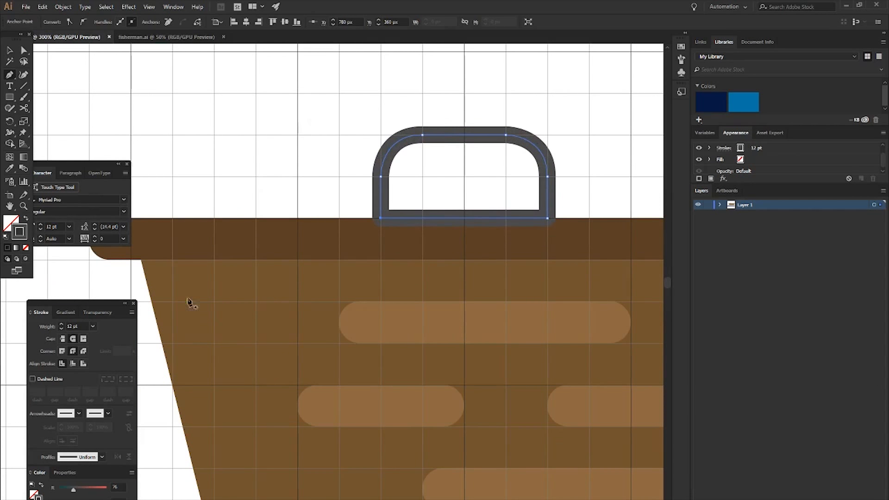
left_click(61, 323)
left_click(61, 324)
left_click(61, 323)
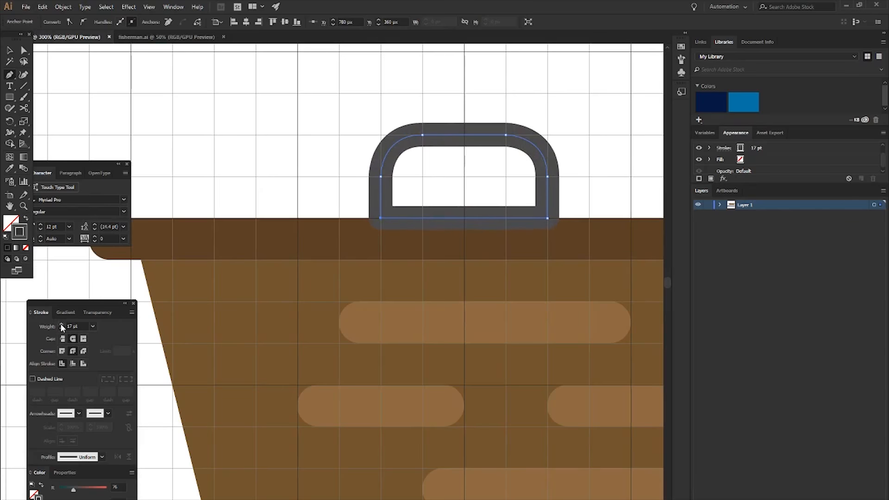
left_click(60, 324)
left_click(60, 324)
scroll(99, 292, "down", 2)
key("v")
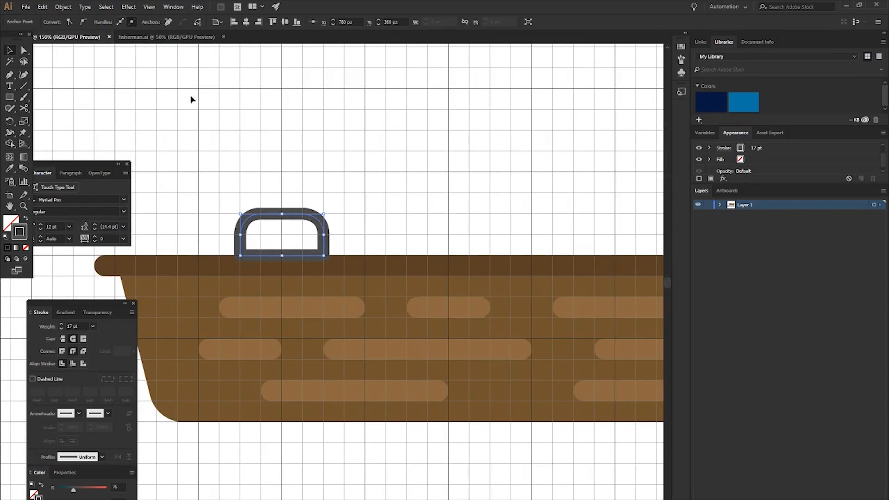
- Expand the fill and stroke of the handle outline into a filled shape
left_click(63, 6)
left_click(94, 107)
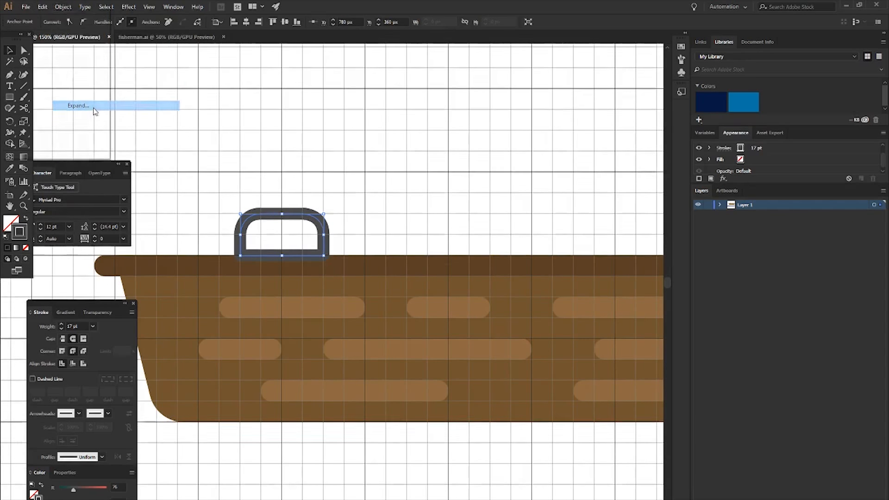
left_click(33, 134)
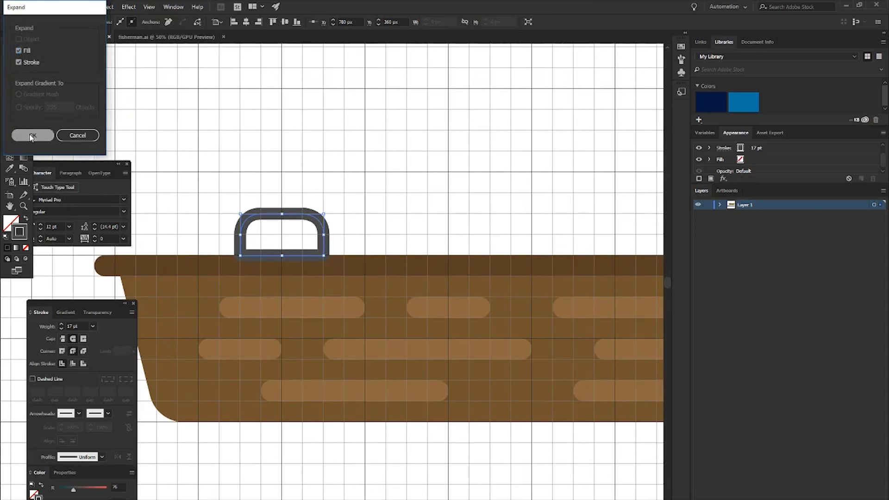
scroll(267, 216, "up", 1)
scroll(267, 216, "up", 1)
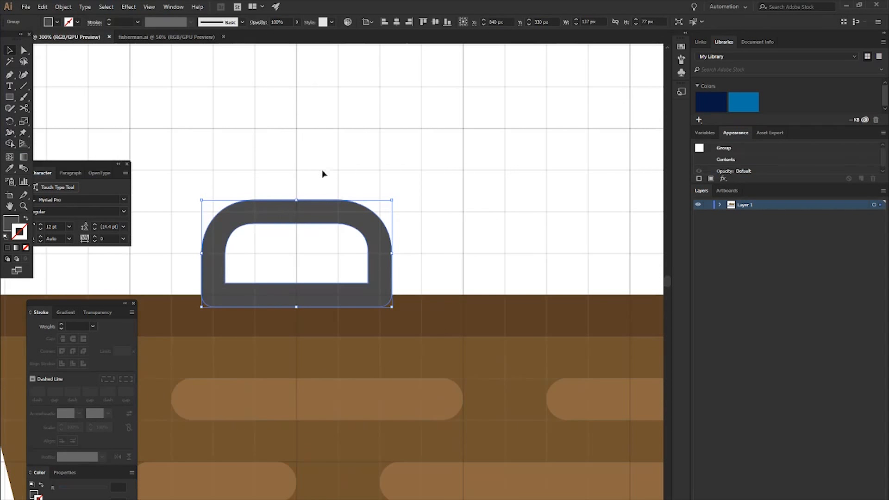
left_click(360, 165)
- Scale the expanded handle down to about 107 by 60 px so its base rests on the rim's upper edge
scroll(412, 214, "down", 1)
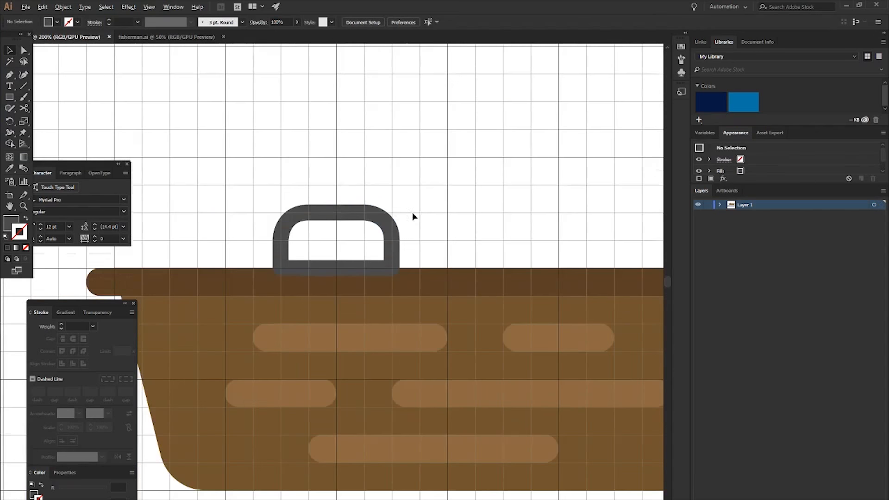
scroll(387, 208, "down", 1)
left_click_drag(387, 208, 333, 217)
scroll(333, 217, "down", 1)
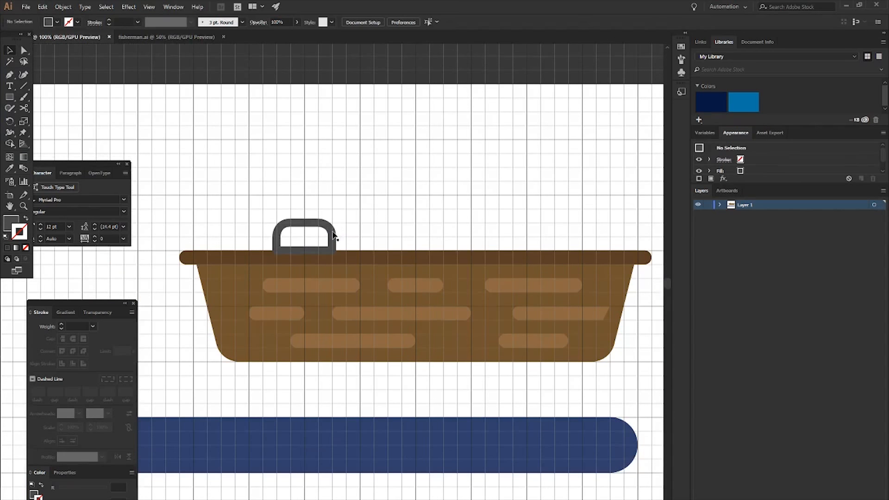
scroll(323, 238, "up", 3)
left_click(337, 238)
left_click_drag(346, 195, 325, 206)
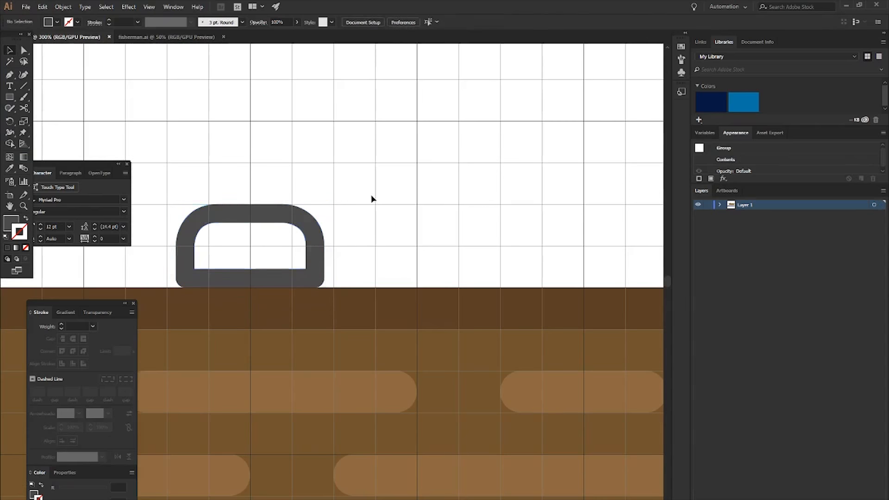
left_click(296, 233)
scroll(352, 217, "down", 4)
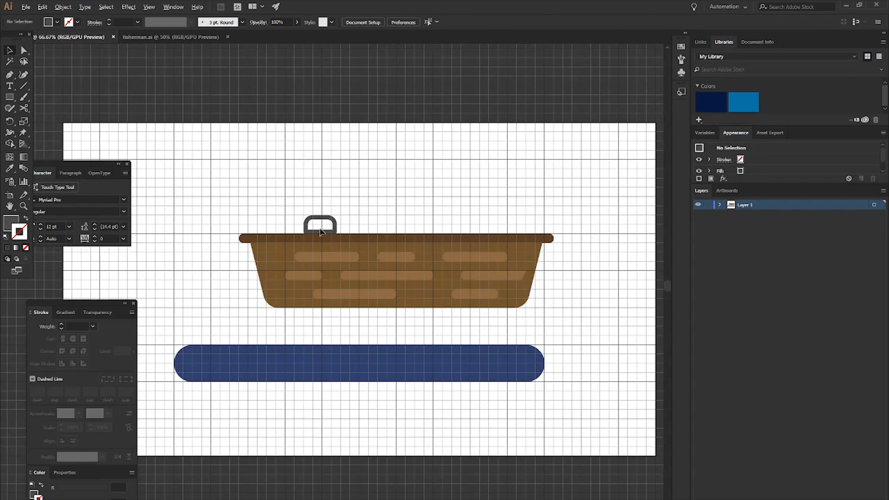
- Narrow the handle to 90 px wide at the grid lines and undo the extra height change
scroll(319, 230, "up", 3)
left_click(346, 222)
left_click_drag(349, 221, 333, 221)
left_click_drag(294, 193, 294, 213)
key("ctrl+z")
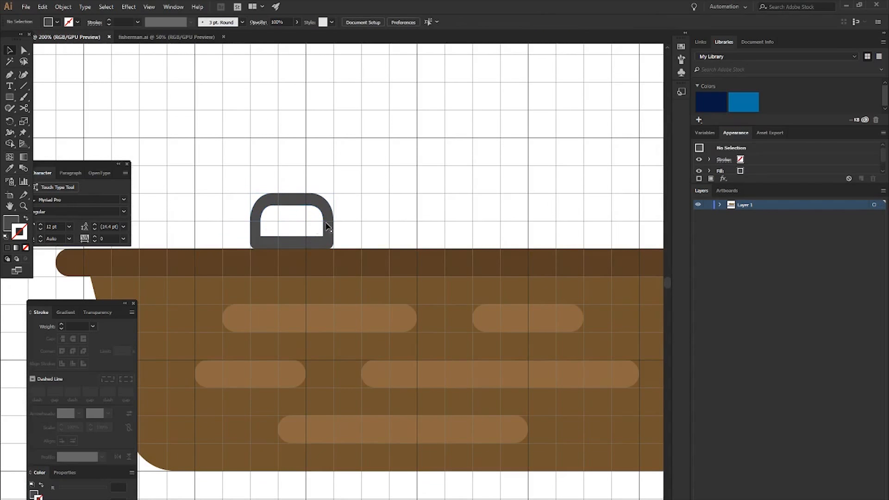
- Lighten the handle's fill to the grey #6D6D6D
left_click(11, 225)
double_click(11, 225)
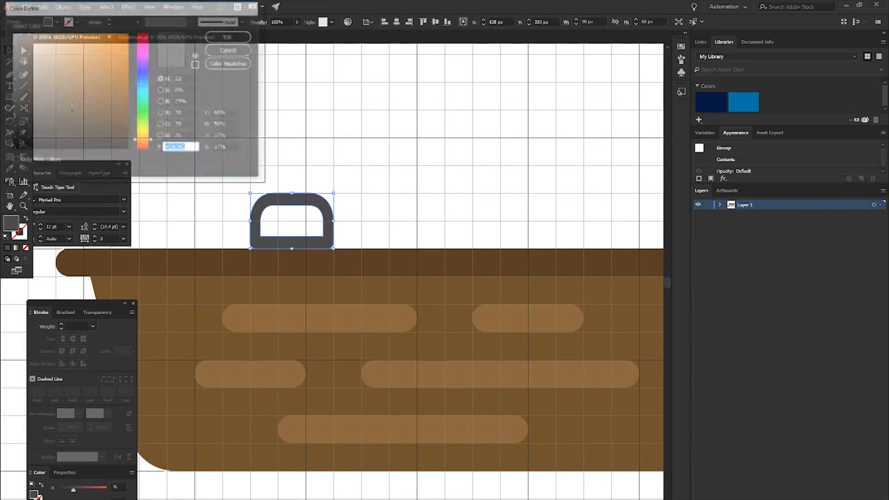
left_click(10, 109)
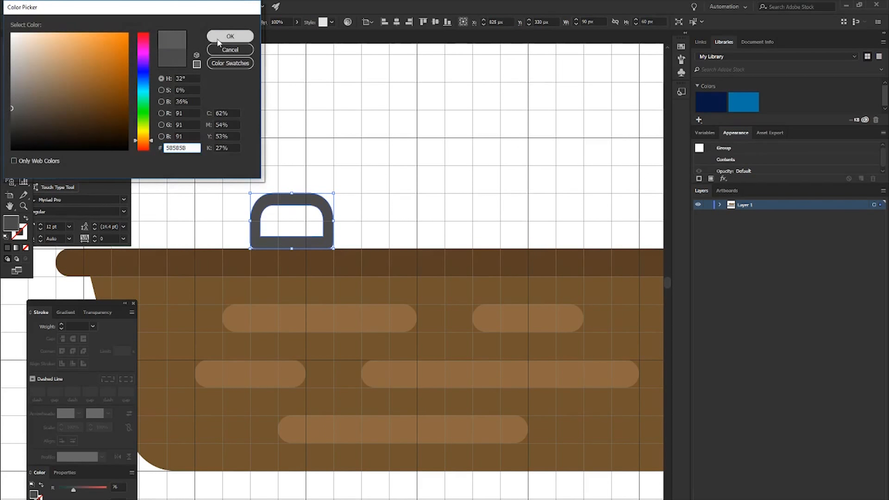
left_click_drag(11, 109, 9, 99)
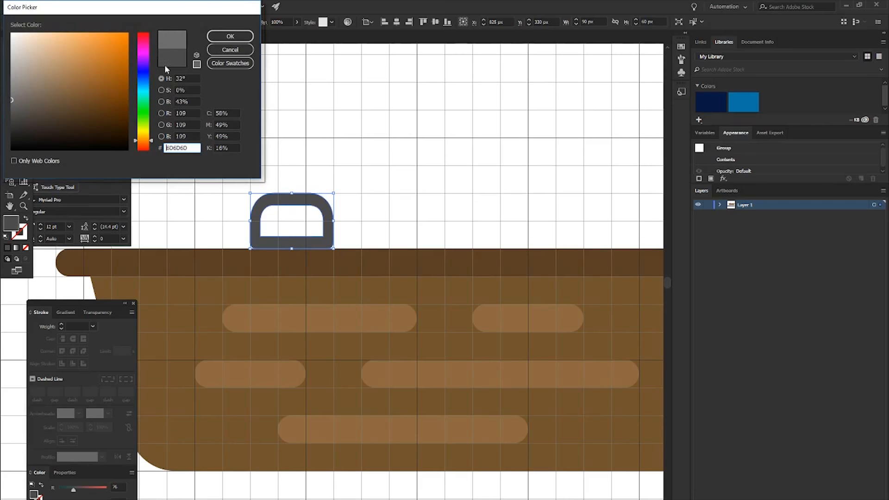
left_click(230, 36)
left_click(364, 160)
scroll(401, 209, "down", 2)
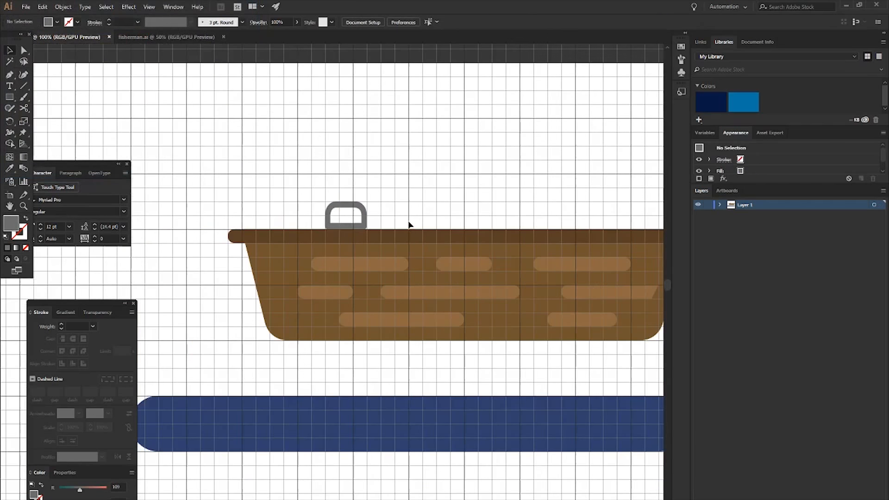
- Draw a tall vertical rectangle of 30 by 630 px across the boat, just to the right of the handle
scroll(374, 217, "right", 1)
key("m")
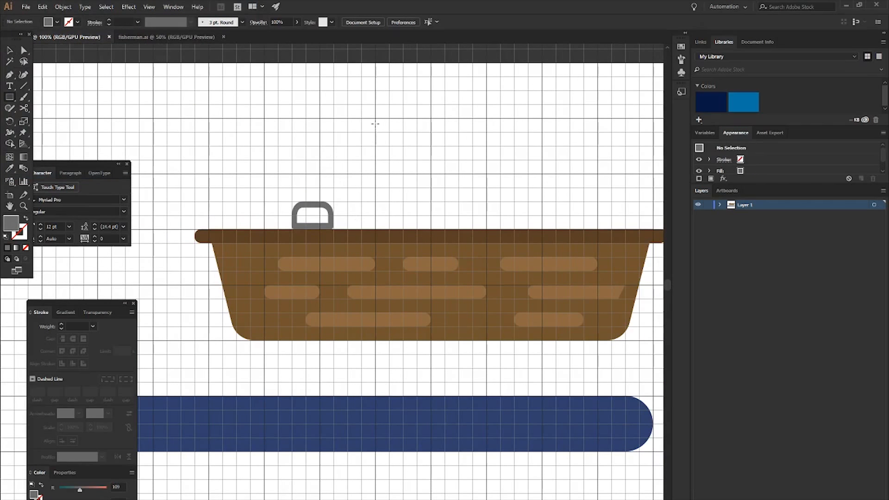
mouse_move(376, 93)
left_mouse_down()
mouse_move(397, 377)
mouse_move(389, 381)
left_mouse_up()
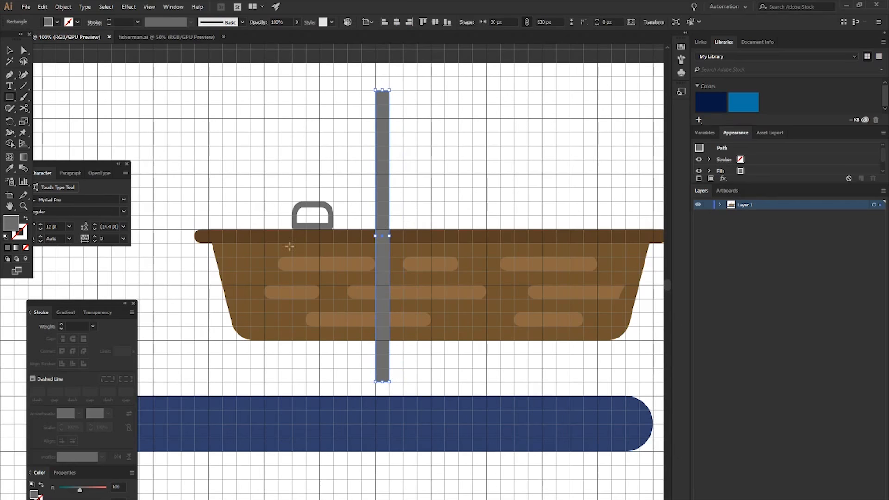
- Fill the tall rectangle with a darker shade of the rim's brown
key("i")
left_click(264, 235)
double_click(11, 223)
left_click(81, 115)
left_click(230, 36)
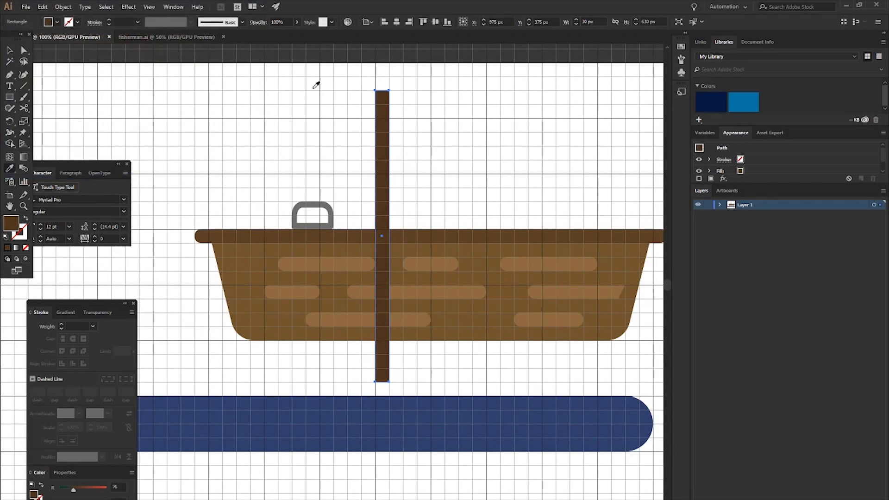
key("v")
left_click(313, 81)
- Fully round the two upper corners of the tall brown pole
key("a")
left_click_drag(365, 85, 396, 111)
key("v")
left_click(409, 116)
- Tilt the pole diagonally through the handle, with its rounded end at the upper left and its flat end below the hull
left_click(386, 114)
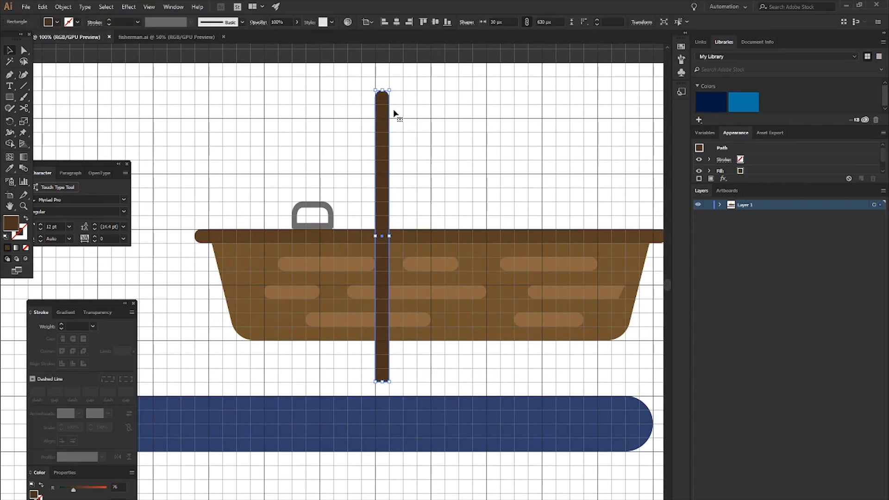
left_click_drag(390, 84, 265, 111)
left_click_drag(348, 214, 313, 241)
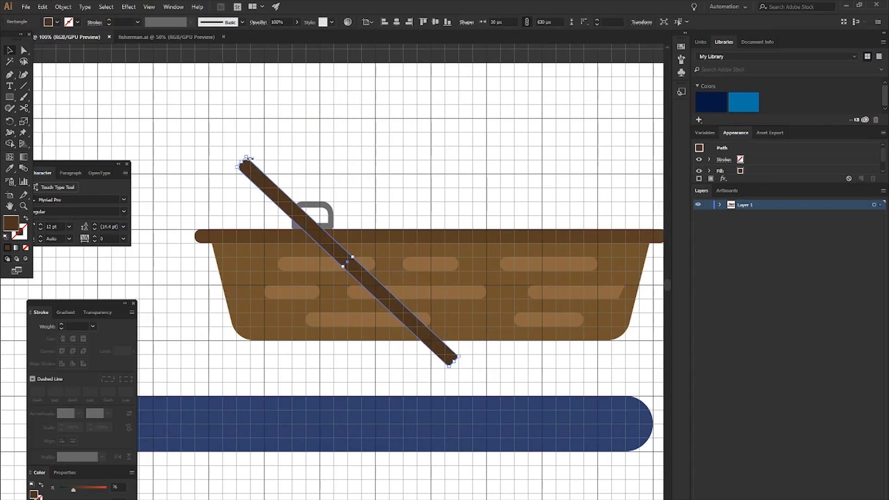
left_click_drag(248, 154, 273, 156)
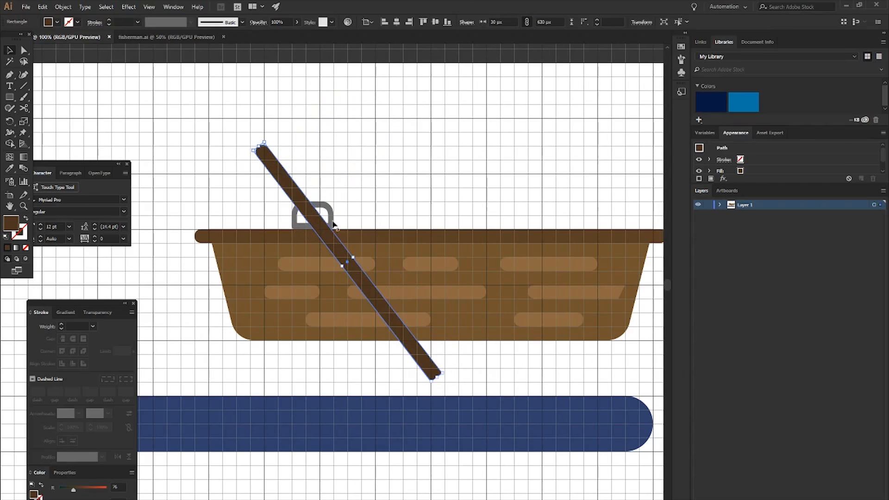
left_click_drag(412, 347, 414, 348)
left_click(391, 189)
- Try to merge the handle's pieces in front of the pole with the Shape Builder tool
scroll(329, 181, "up", 2)
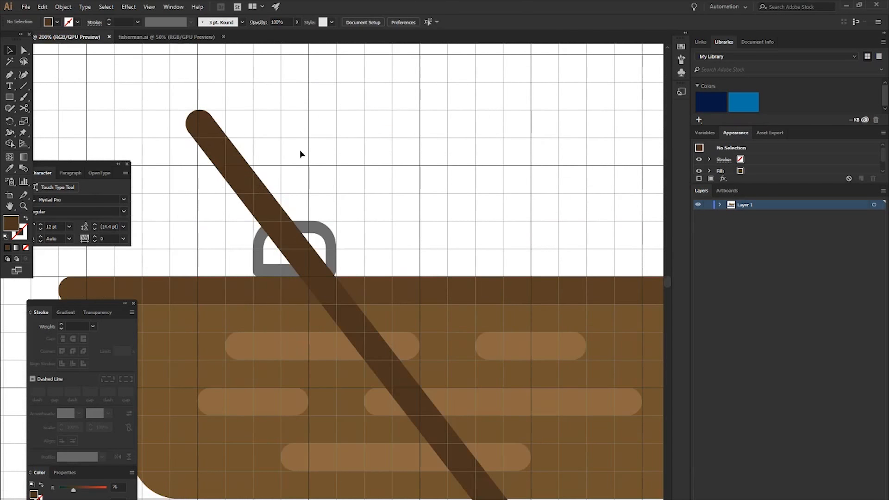
left_click_drag(300, 154, 246, 256)
key("shift+m")
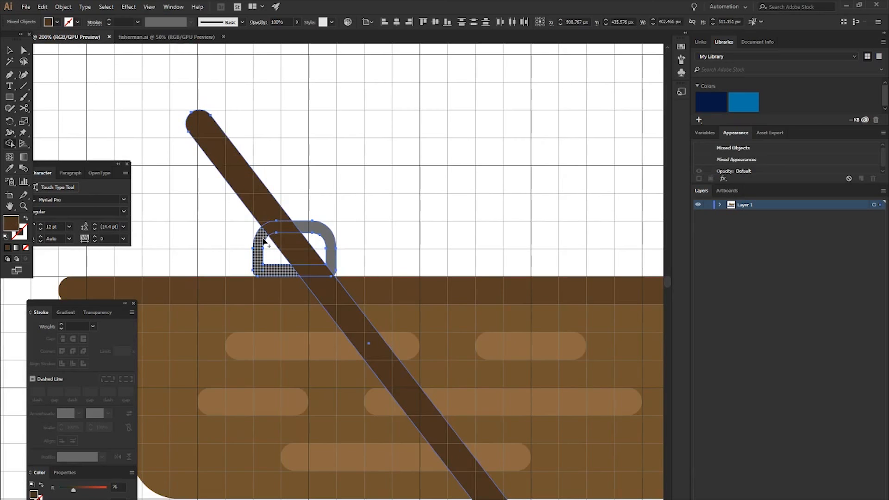
mouse_move(263, 239)
left_mouse_down()
mouse_move(320, 234)
mouse_move(334, 255)
mouse_move(322, 272)
left_mouse_up()
key("v")
left_click(375, 217)
- Fill the merged handle with a medium grey
left_click(319, 227)
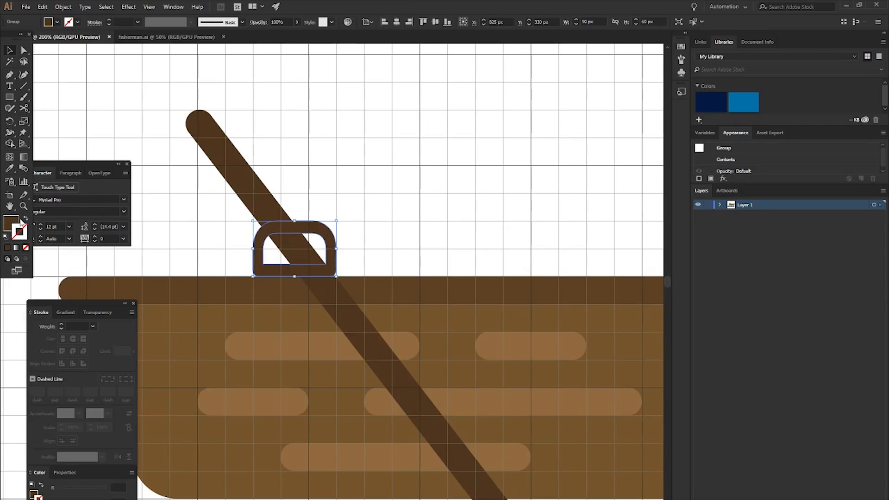
double_click(15, 222)
left_click(12, 91)
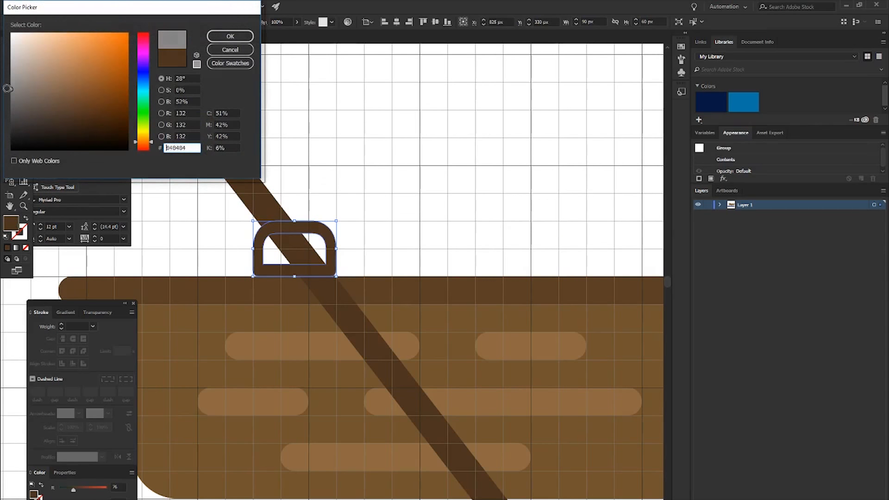
left_click(230, 36)
left_click(348, 154)
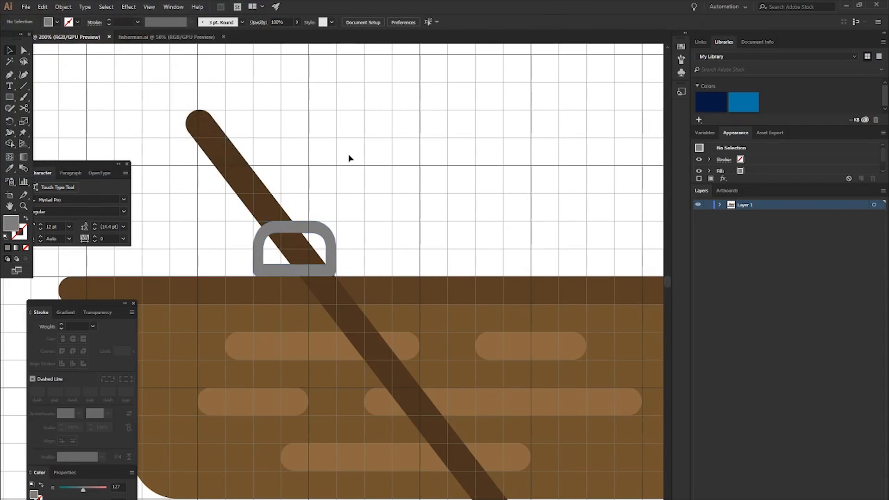
- Undo the handle's grey recolouring and the Shape Builder merge with the pole
scroll(351, 183, "down", 3)
scroll(357, 217, "down", 2)
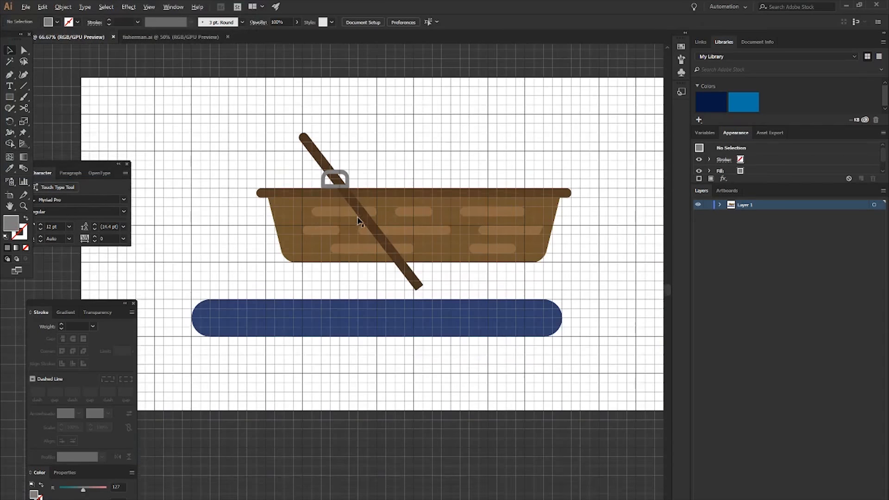
scroll(358, 217, "up", 1)
scroll(388, 182, "down", 1)
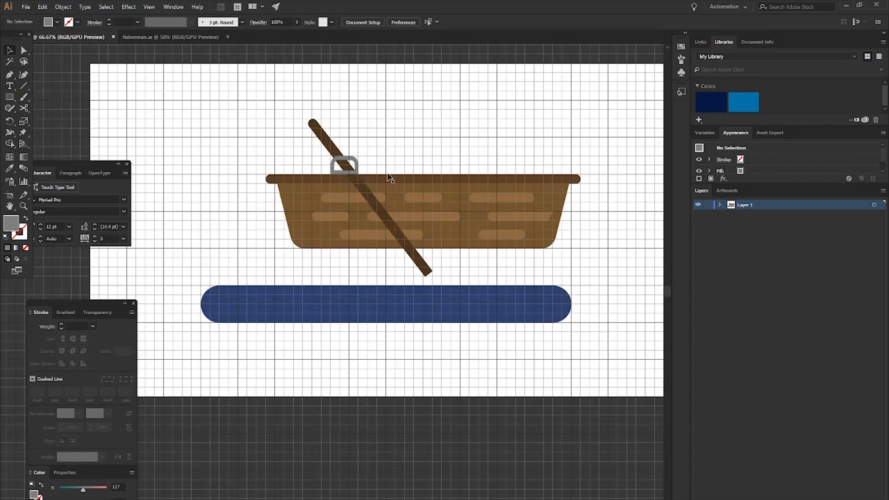
scroll(344, 147, "up", 2)
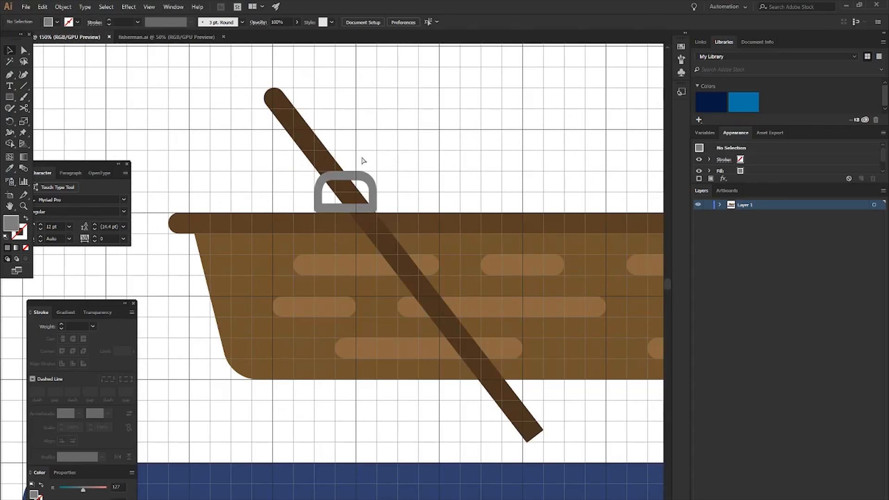
key("ctrl+z")
key("ctrl+z")
key("ctrl+z")
key("ctrl+z")
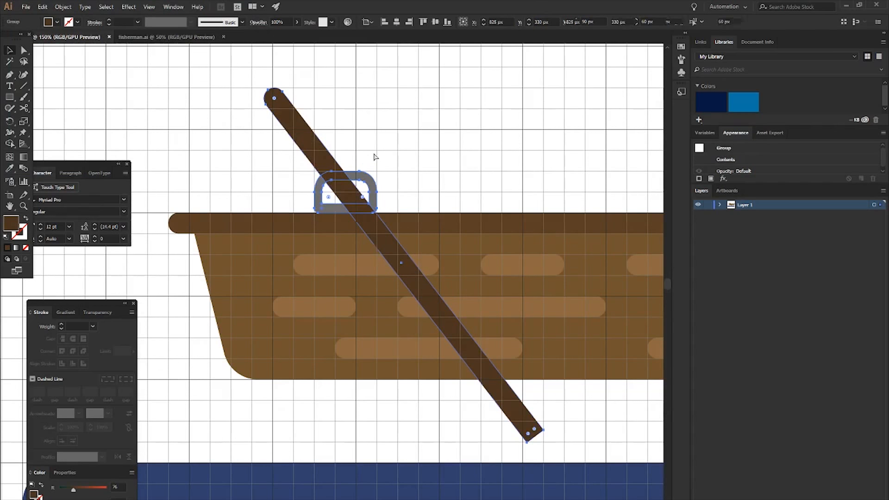
- Merge the handle's left side, upper crossing and right side over the pole with Shape Builder, leaving the lower crossing separate
scroll(361, 152, "up", 3)
scroll(342, 151, "down", 2)
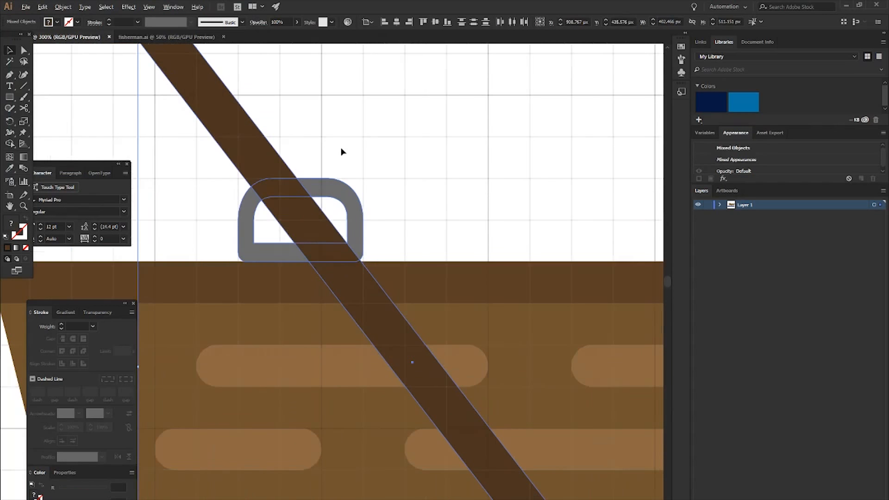
left_click(175, 94)
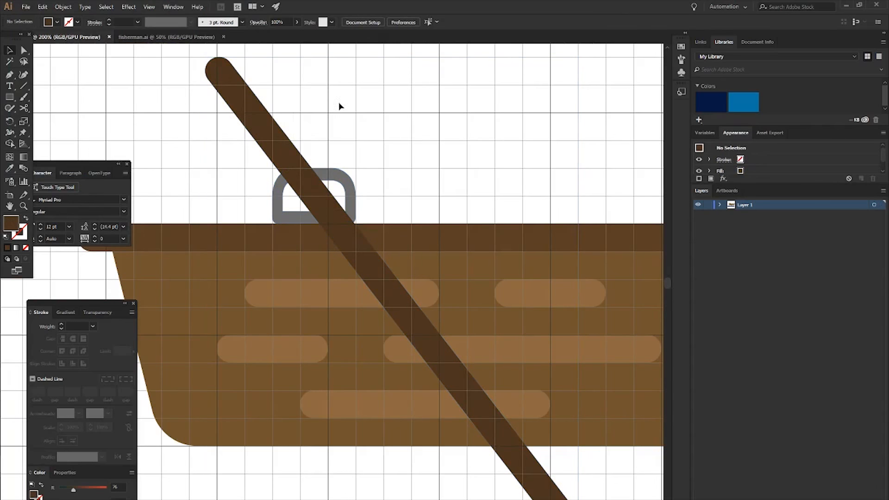
left_click_drag(341, 195, 263, 202)
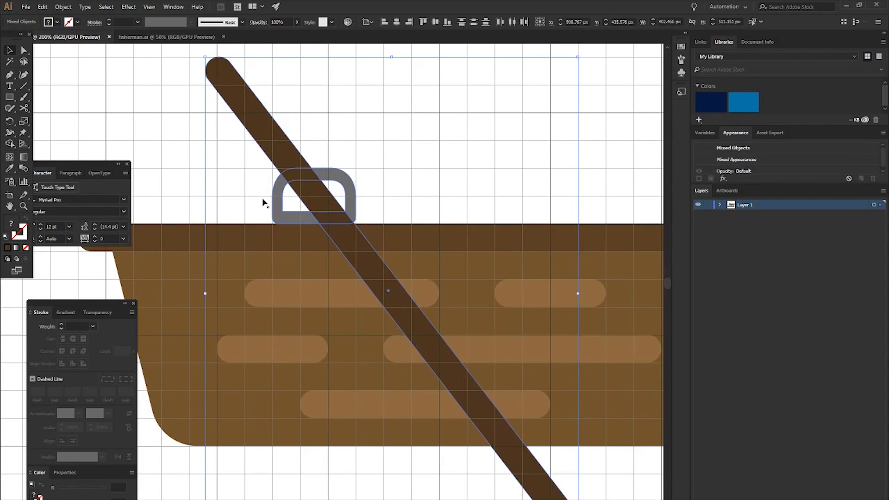
key("shift+m")
scroll(273, 144, "up", 2)
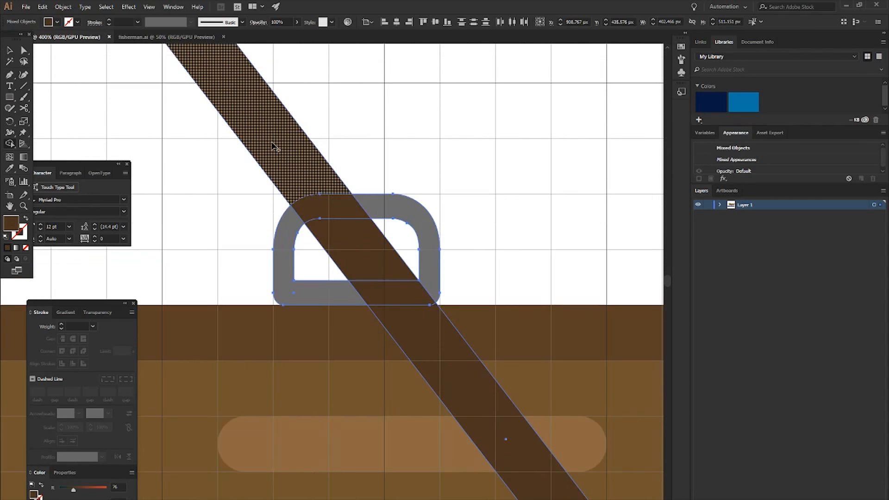
mouse_move(287, 236)
left_mouse_down()
mouse_move(321, 210)
mouse_move(378, 213)
left_mouse_up()
scroll(431, 164, "down", 1)
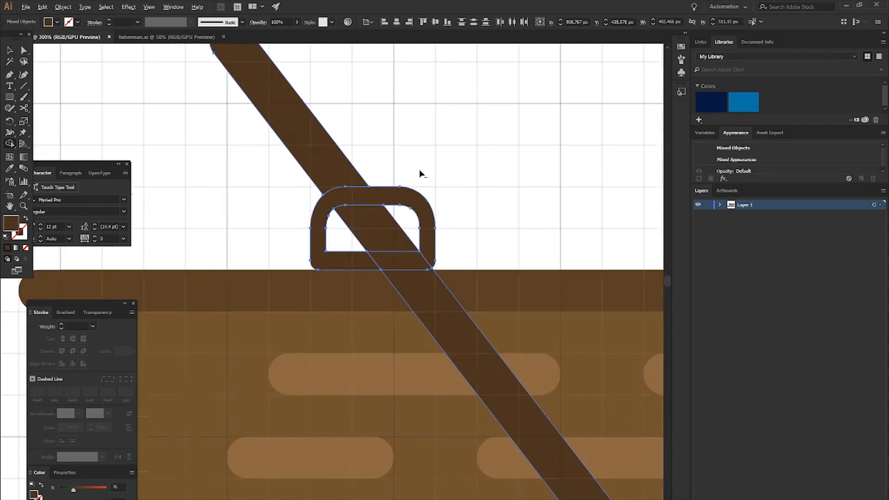
- Ungroup the merged handle pieces
key("v")
left_click(359, 191)
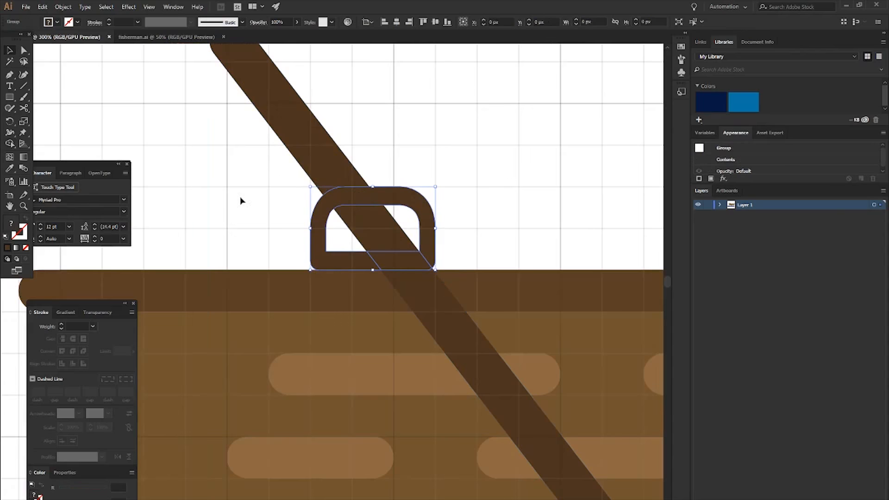
key("ctrl+shift+g")
left_click(271, 191)
- Fill the handle around the pole with the grey 7C7C7C
left_click(344, 199)
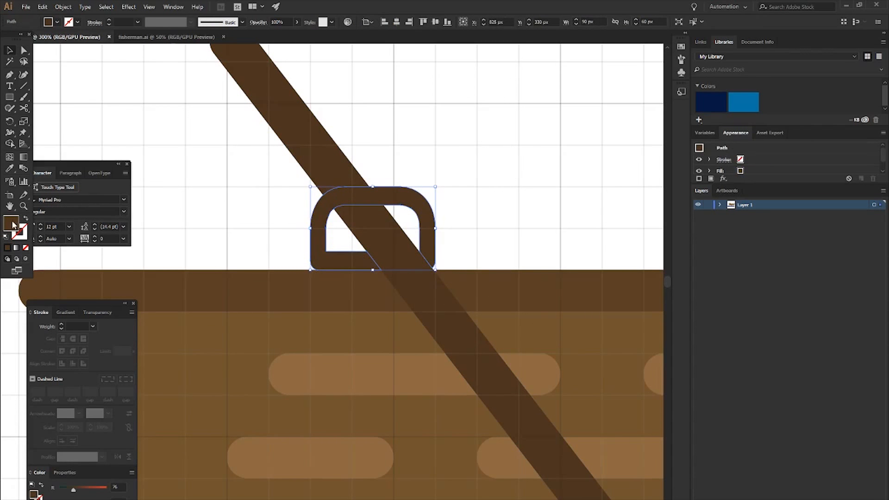
double_click(13, 224)
type("7C7C7C")
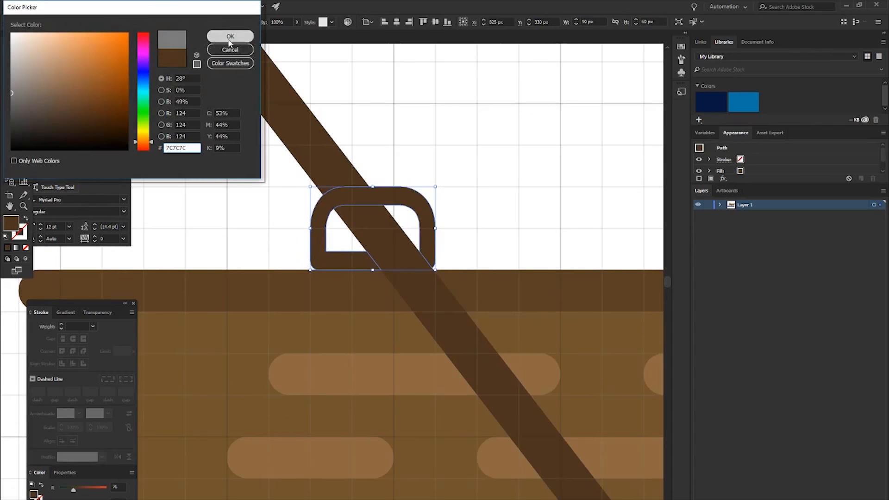
left_click(231, 38)
left_click(218, 154)
- Group all the boat, handle and pole parts and move the group down and left onto the blue water shape
scroll(429, 197, "down", 4)
scroll(419, 221, "right", 2)
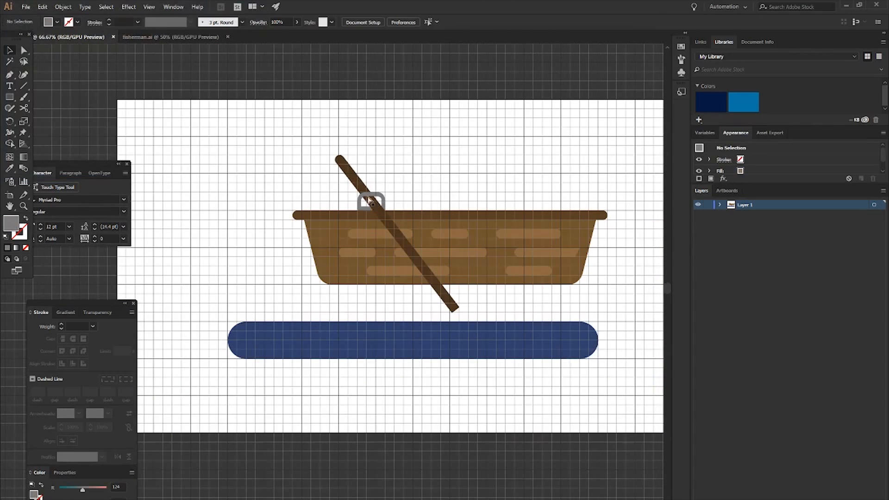
scroll(370, 200, "right", 1)
left_click_drag(246, 116, 589, 298)
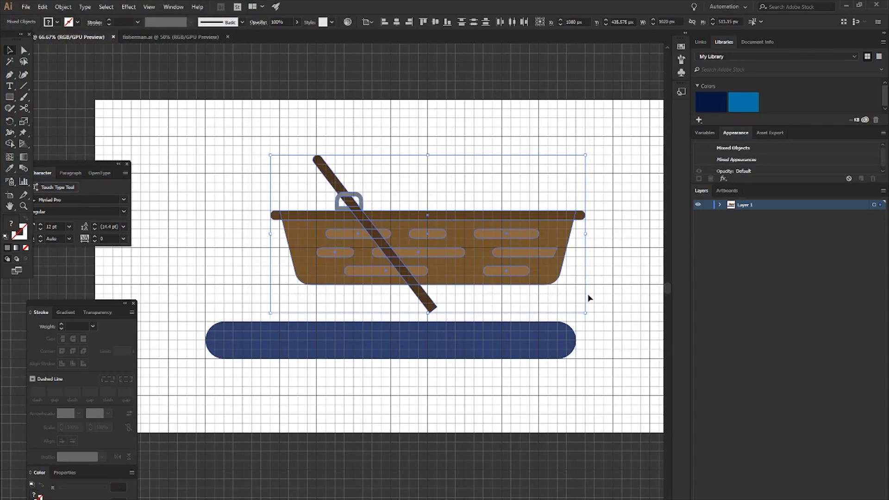
key("ctrl+g")
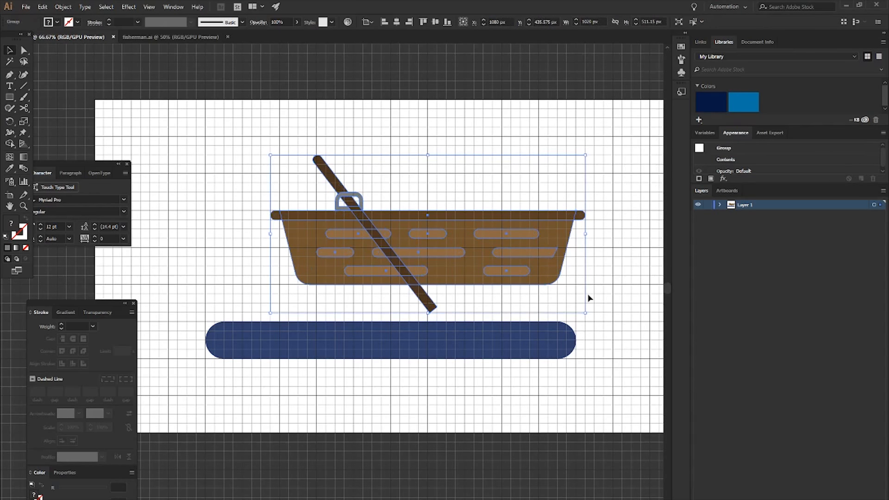
left_click_drag(403, 214, 356, 260)
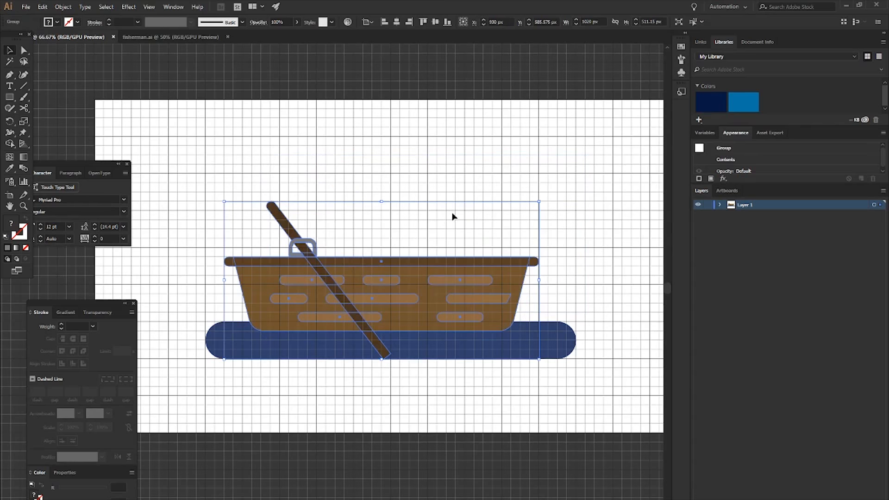
- Move the water rectangle above the boat group in the stacking order of Layer 1
left_click(720, 205)
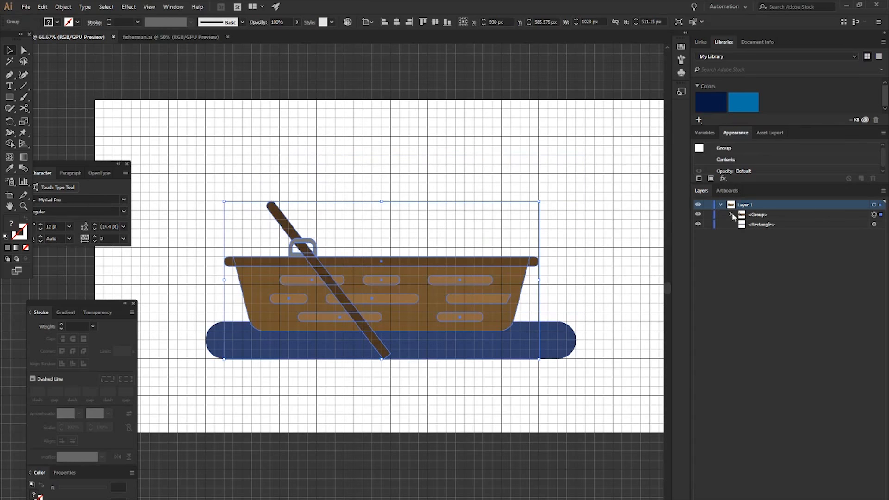
left_click(731, 215)
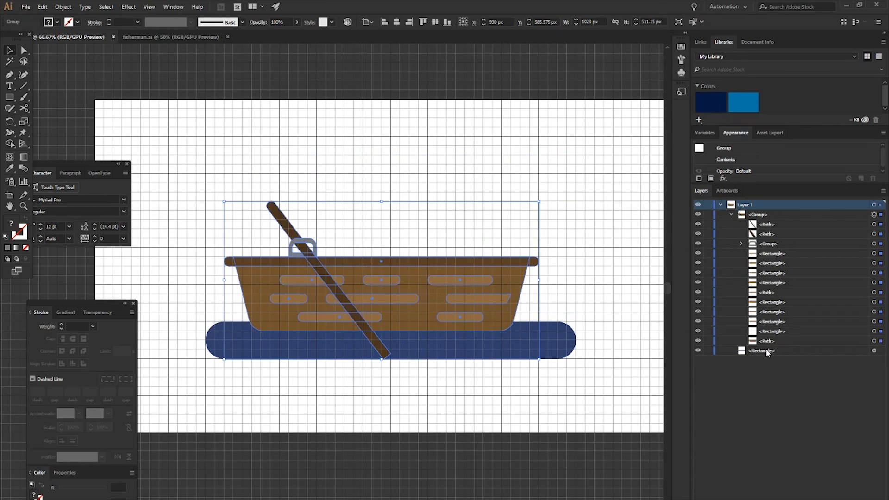
mouse_move(765, 355)
left_mouse_down()
mouse_move(761, 277)
mouse_move(740, 224)
left_mouse_up()
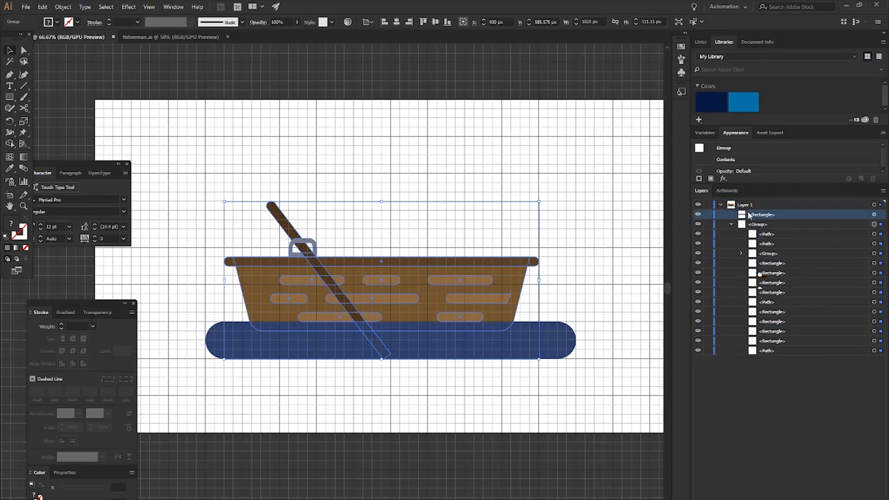
left_click(731, 225)
- Rename the blue rectangle as water and the boat group as boat
double_click(760, 214)
type("water")
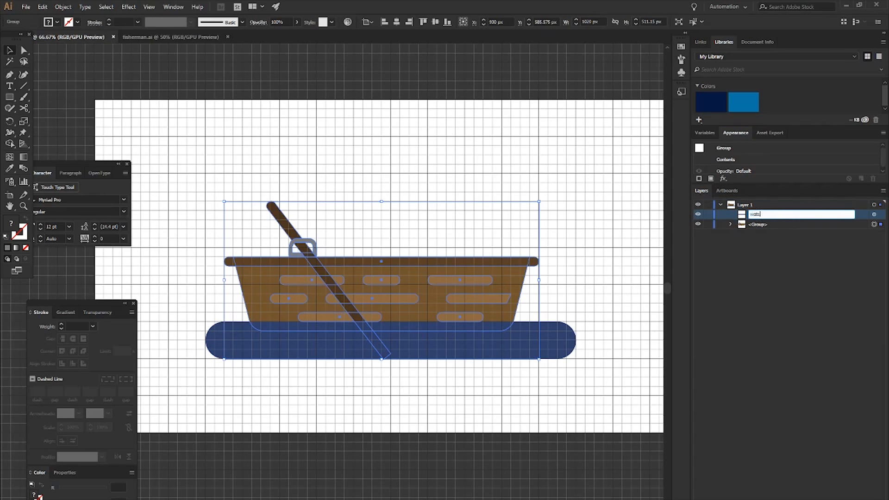
key("Return")
double_click(759, 224)
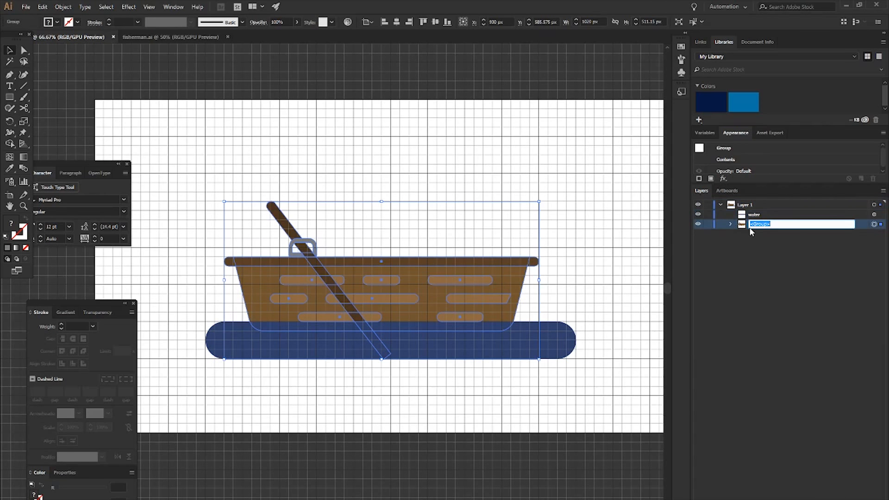
type("boat")
key("Return")
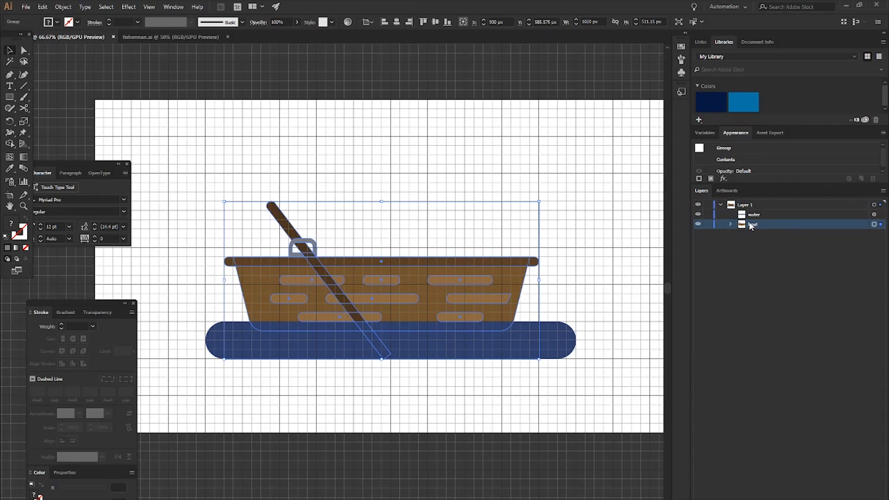
- Set the layer list's row size to a custom 40 pixels
left_click(882, 197)
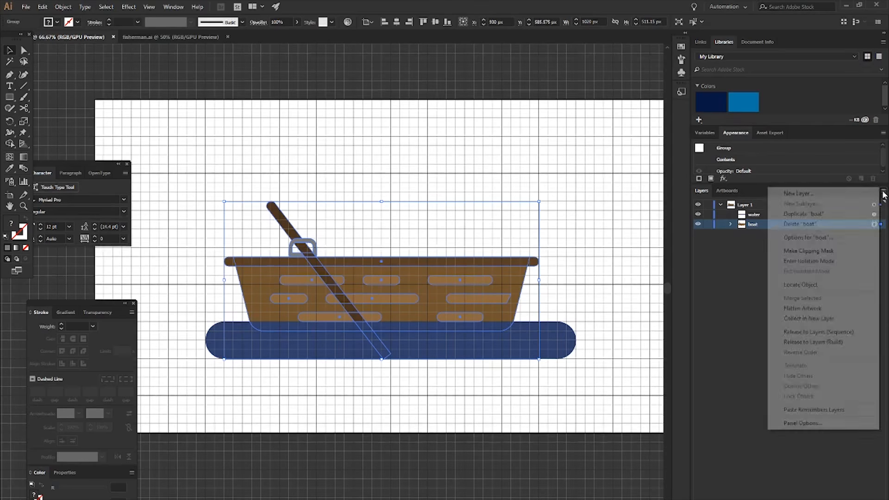
left_click(820, 423)
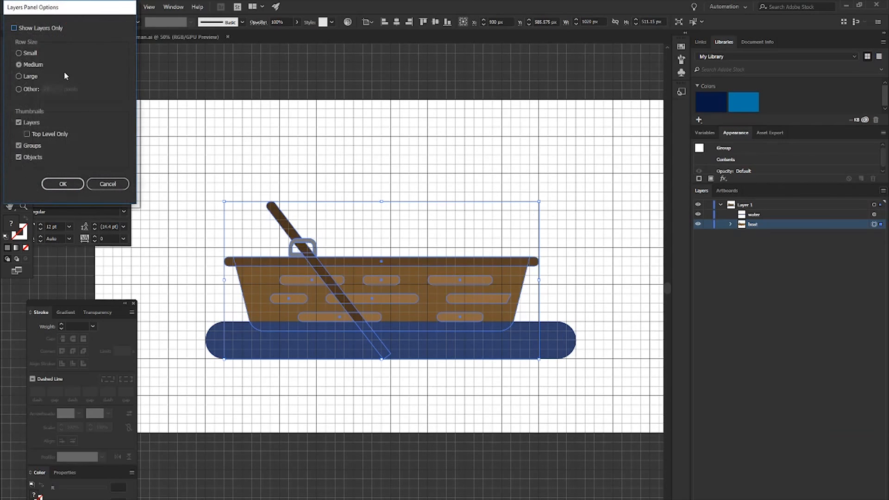
left_click(19, 90)
left_click(46, 87)
type("40")
key("Return")
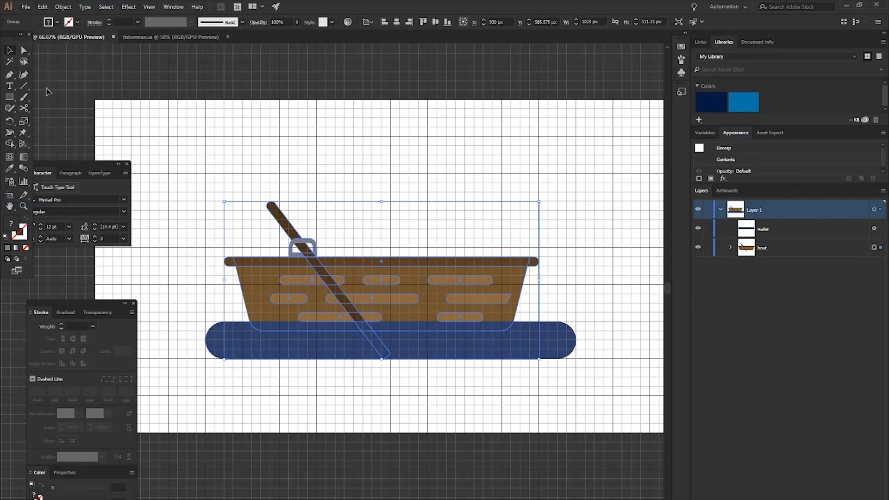
- Set the layer list's custom row size to 50 pixels
left_click(883, 192)
left_click(802, 424)
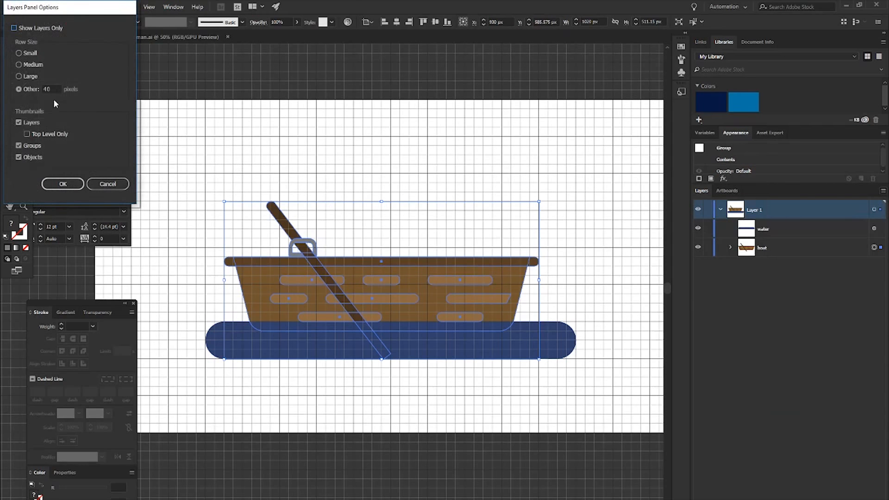
double_click(44, 89)
type("50")
key("Return")
left_click(730, 259)
left_click(730, 259)
- Shift the boat group about 60 px to the right over the water
left_click(546, 190)
scroll(507, 218, "right", 2)
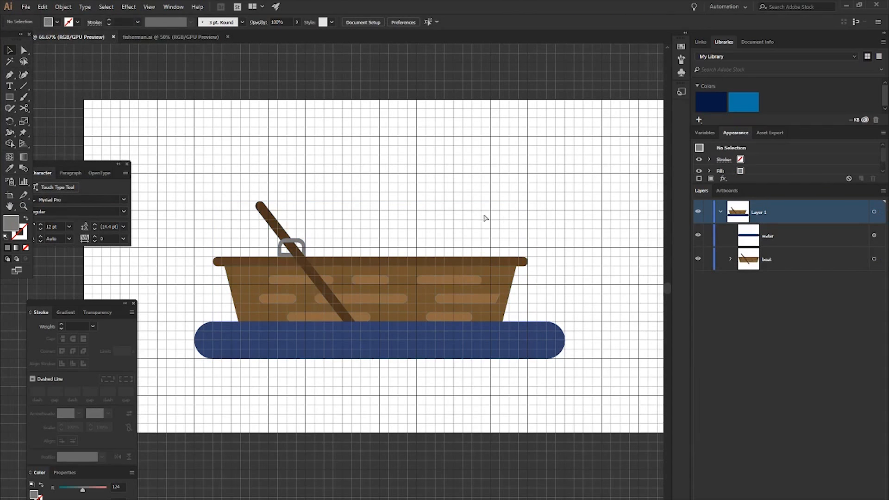
left_click(432, 262)
left_click_drag(432, 261, 448, 259)
key("Down")
key("Up")
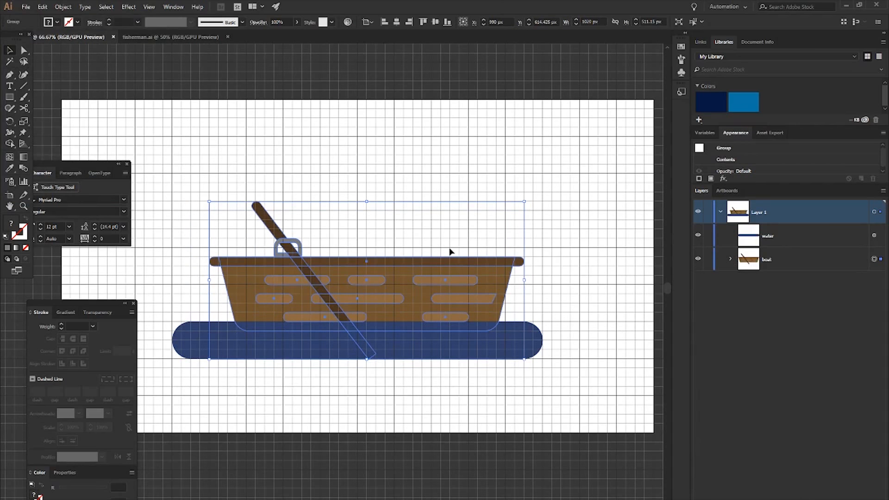
left_click(519, 165)
scroll(512, 179, "left", 1)
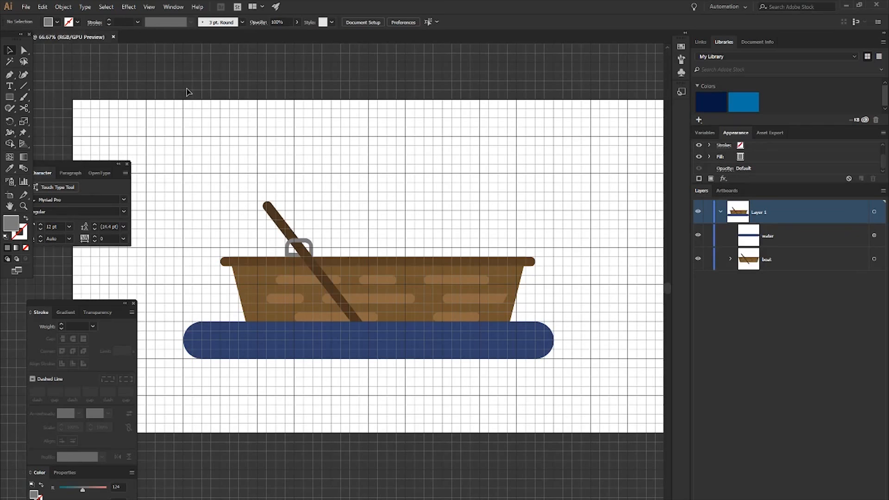
scroll(225, 107, "down", 3)
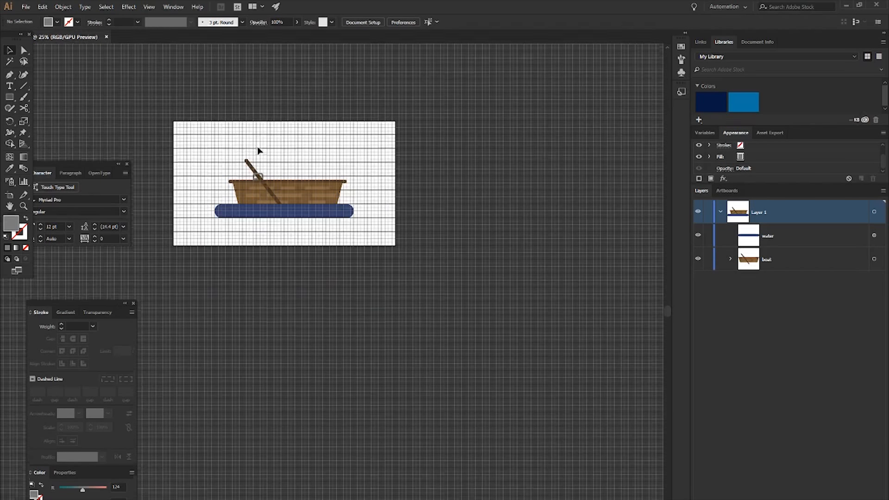
scroll(319, 179, "up", 2)
scroll(322, 190, "left", 3)
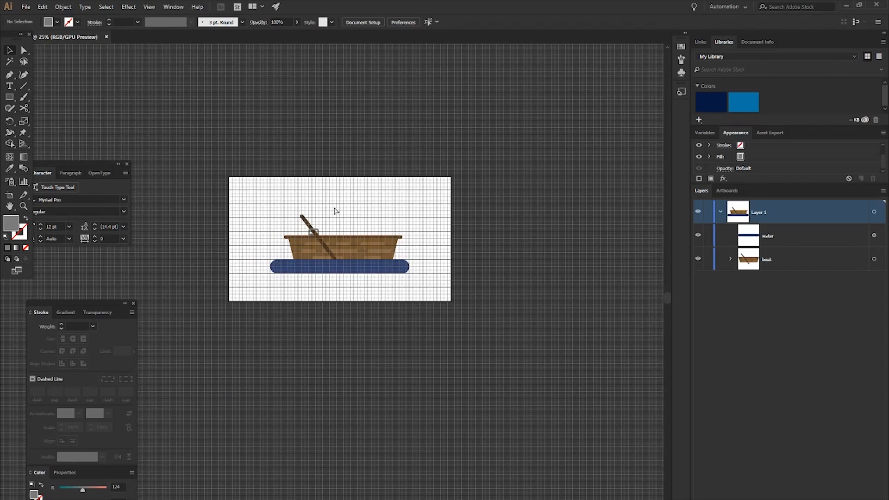
scroll(335, 212, "up", 1)
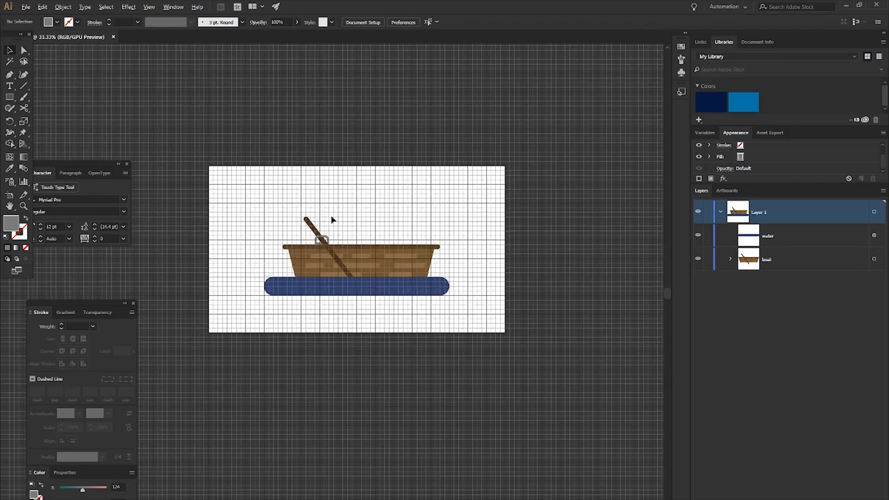
scroll(332, 220, "up", 1)
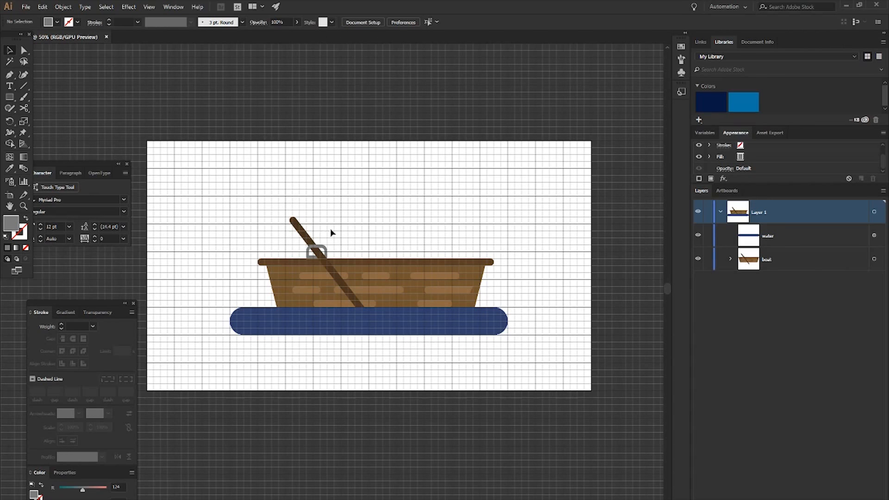
- Open the reference images fisherman dock, in boat, luberjack and hat from the fisherman folder
key("ctrl+o")
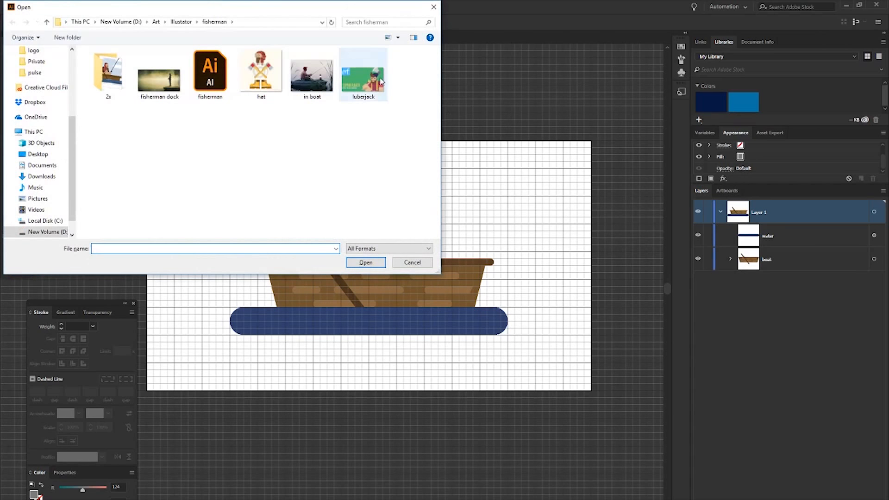
left_click(172, 94)
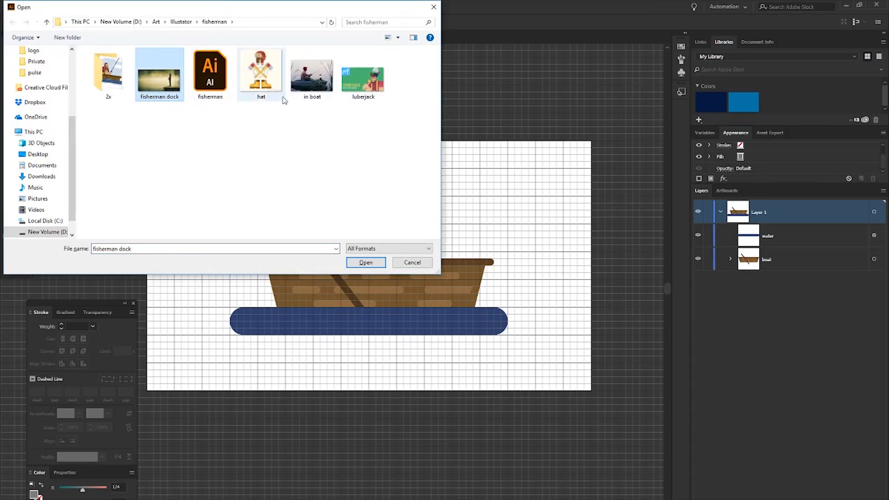
left_click(317, 87, "ctrl")
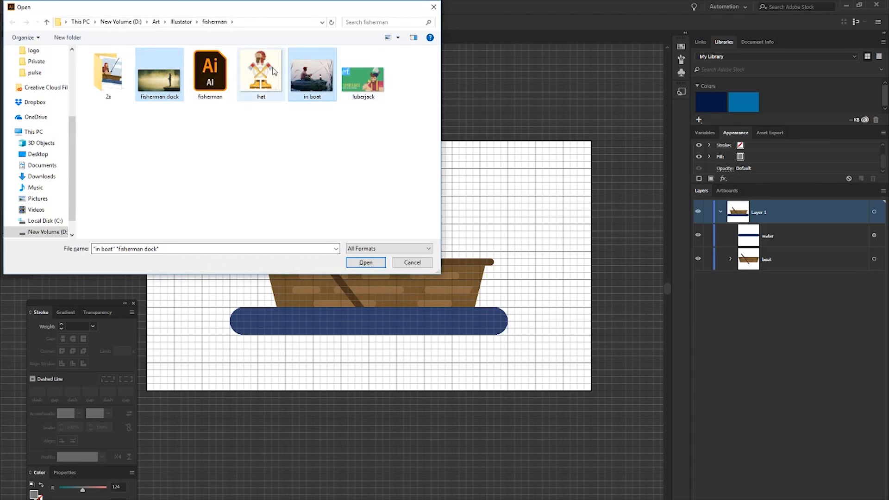
left_click(371, 80, "ctrl")
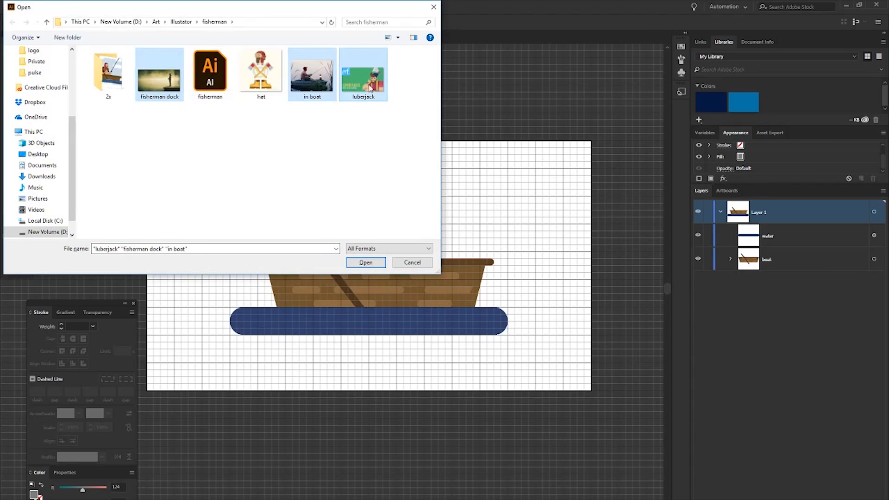
left_click(266, 72, "ctrl")
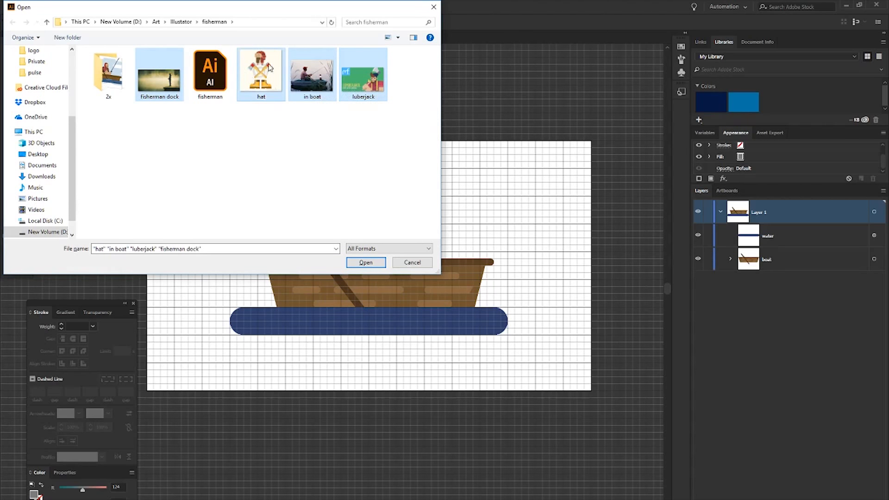
left_click(368, 262)
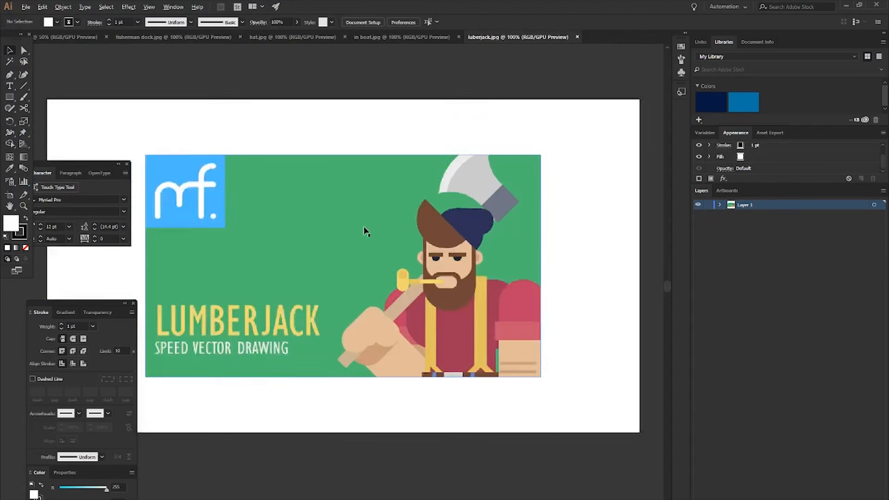
- Bring the luberjack, fisherman dock, hat and in boat images from their own documents into the boat document
scroll(365, 231, "down", 3)
left_click_drag(345, 229, 300, 171)
left_click(187, 37)
left_click_drag(296, 253, 268, 79)
left_click(292, 36)
left_click_drag(274, 223, 69, 40)
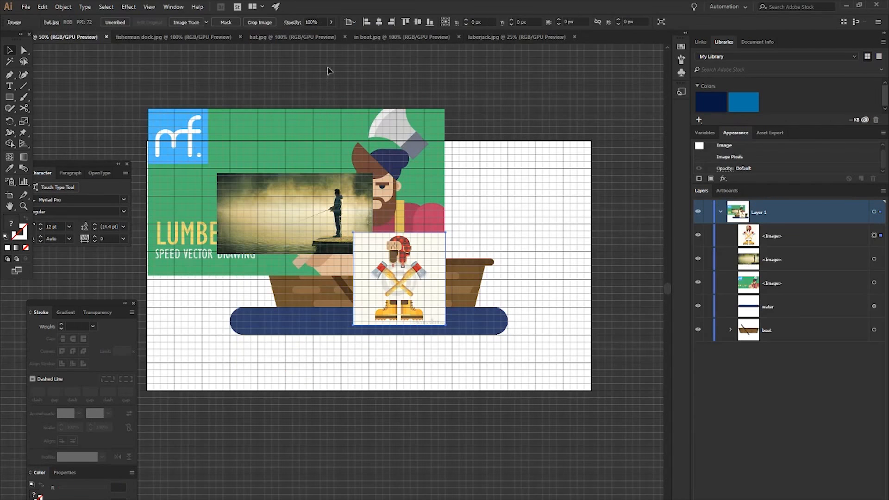
left_click(374, 35)
left_click_drag(332, 285, 74, 40)
- Close the separate fisherman dock, hat, in boat and luberjack documents
left_click(174, 36)
left_click(240, 36)
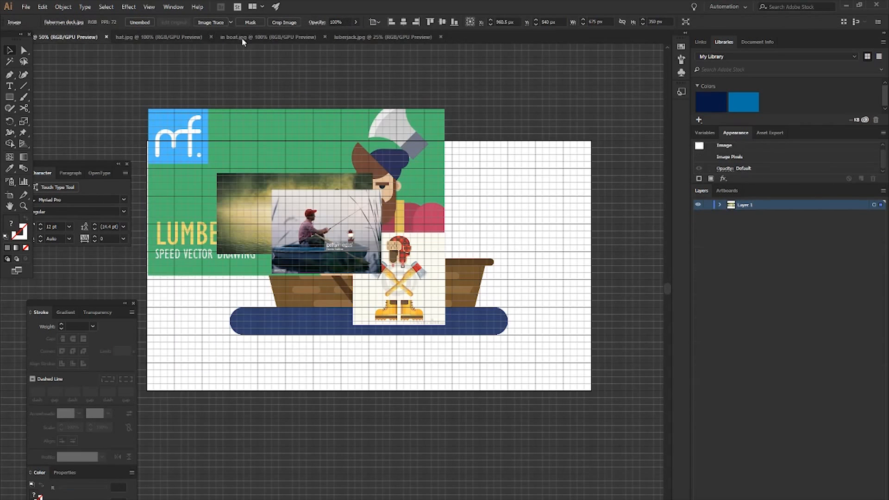
left_click(212, 37)
left_click(220, 37)
left_click(222, 36)
- Place the lumberjack image left of the artboard and the in boat photo above it, enlarging the photo
left_click(356, 154)
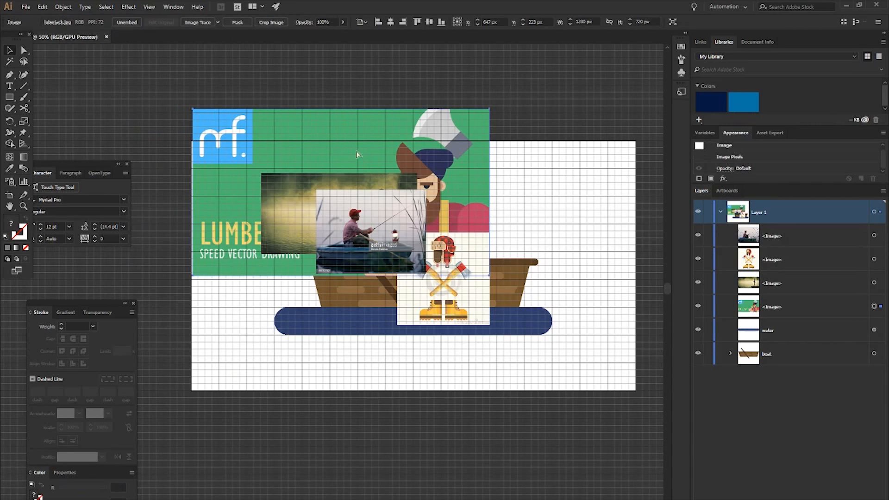
key("ctrl+minus")
left_click_drag(368, 160, 208, 182)
left_click(382, 188)
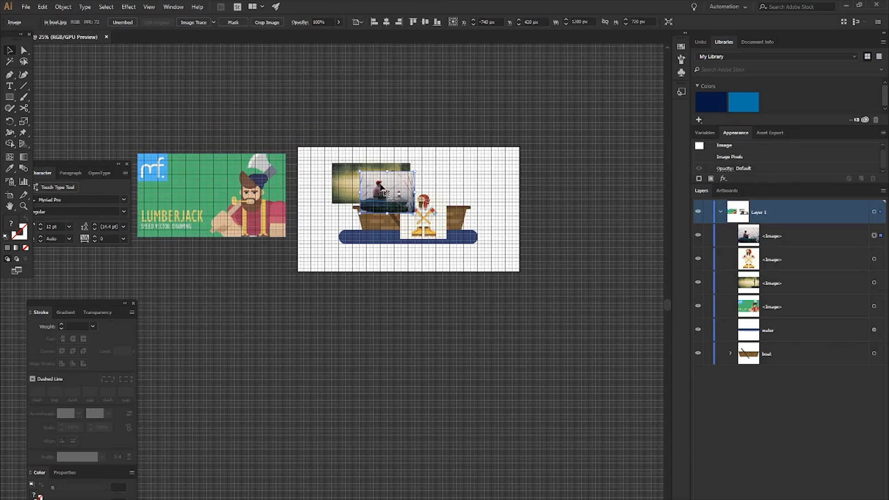
left_click_drag(382, 187, 224, 106)
left_click_drag(262, 133, 296, 162)
- Move the fisherman dock photo above the artboard and enlarge it, and place the hat image to its right
left_click_drag(353, 169, 335, 103)
left_click_drag(393, 138, 449, 171)
left_click_drag(365, 116, 363, 92)
left_click_drag(427, 213, 510, 140)
left_click(557, 185)
- Place the photo of the man in yellow overalls to the right of the artboard
scroll(557, 199, "up", 3)
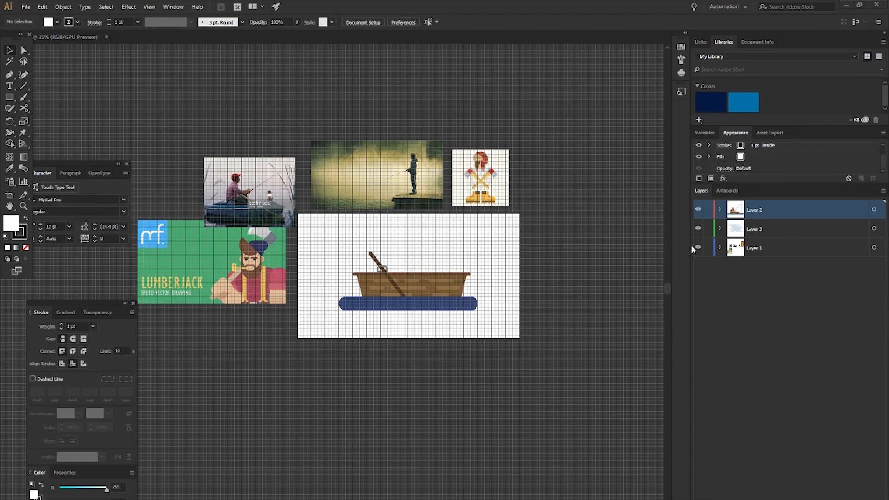
left_click(463, 169)
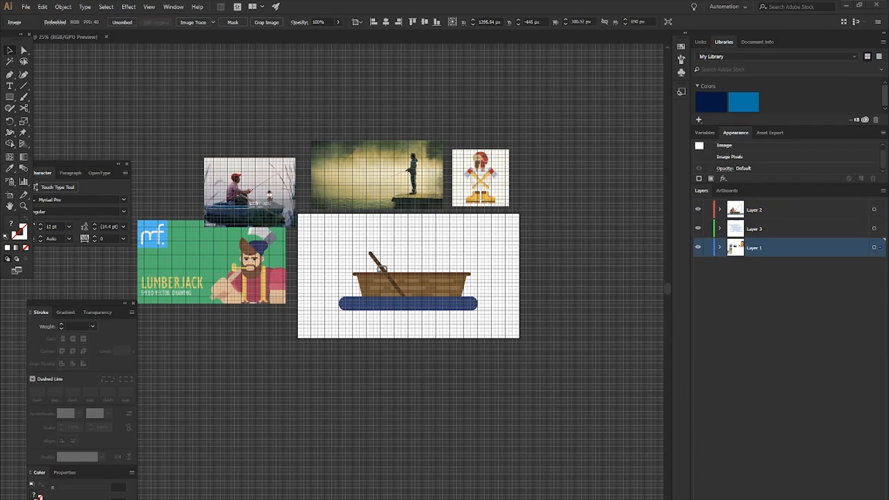
left_click_drag(481, 289, 550, 242)
left_click(630, 252)
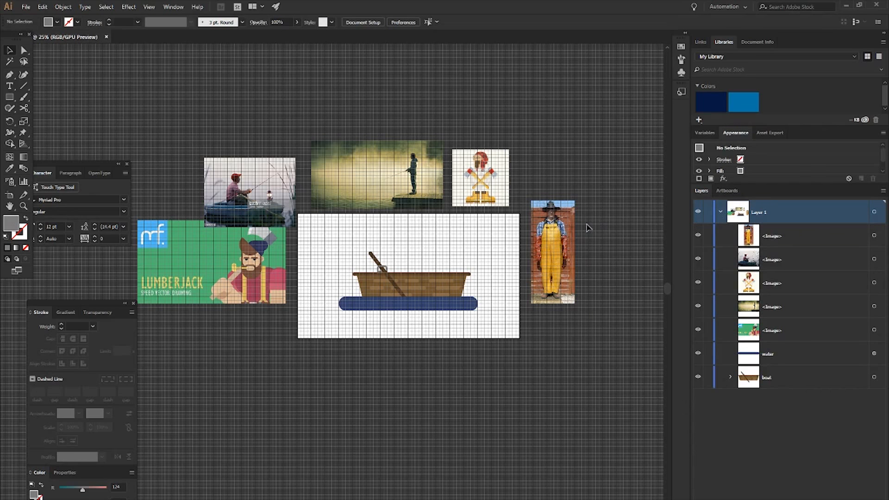
- Examine the yellow overalls photo up close and compare it with the boat artwork
scroll(569, 231, "left", 2)
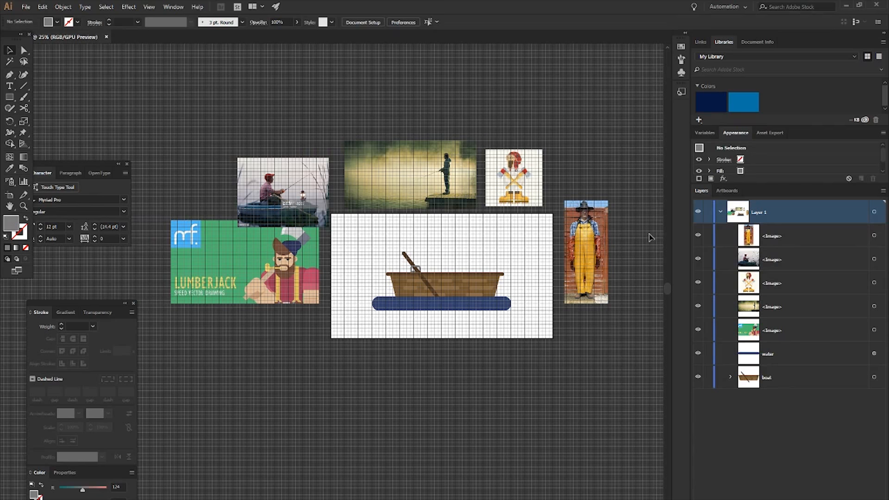
scroll(618, 250, "up", 3)
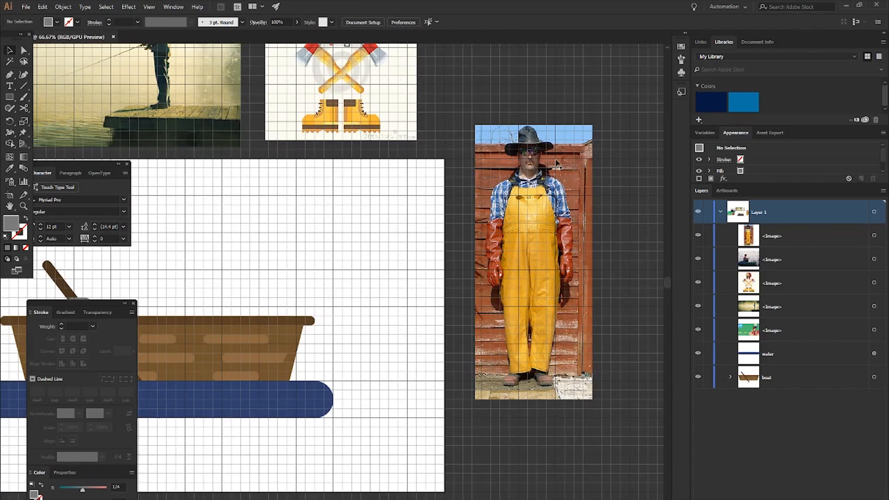
scroll(519, 250, "left", 2)
scroll(369, 223, "down", 1)
scroll(391, 257, "right", 3)
scroll(375, 255, "left", 5)
scroll(455, 255, "down", 1)
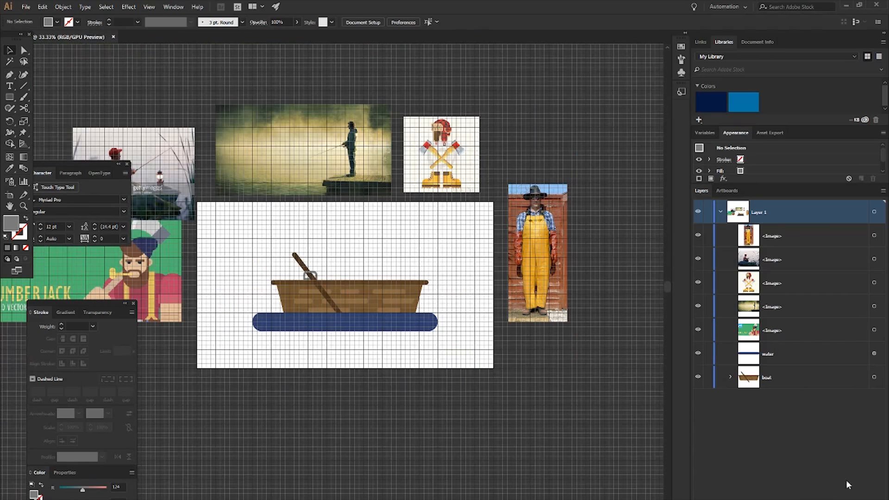
- Move the five reference images into a new Layer 2, order it below Layer 1 and lock it
key("ctrl+l")
left_click(788, 357)
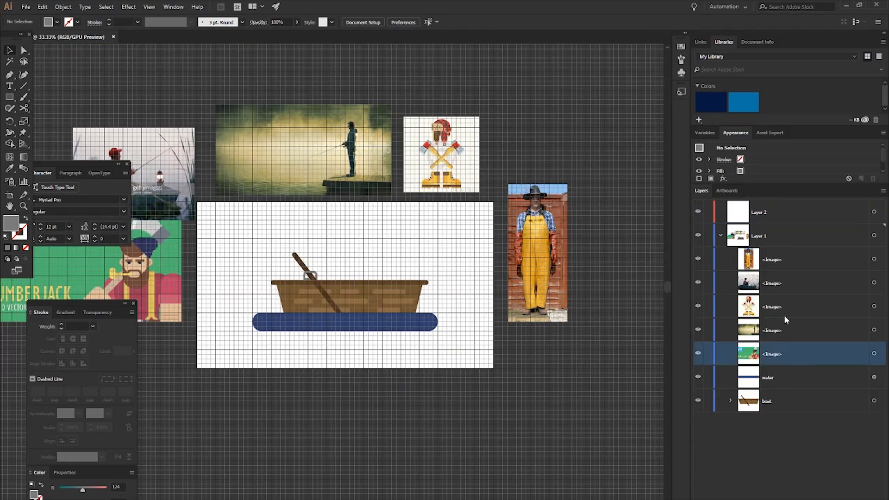
left_click(779, 267, "shift")
left_click_drag(779, 266, 764, 243)
left_click(721, 235)
scroll(476, 221, "left", 3)
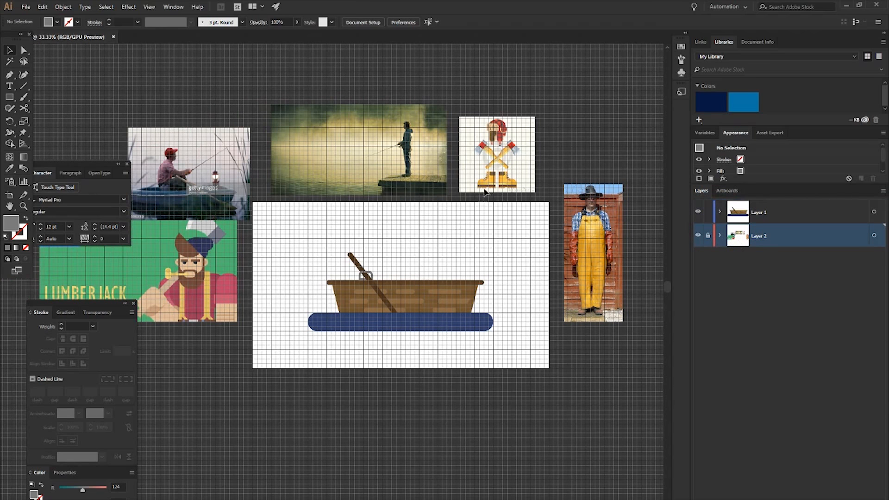
- Hide the document grid
key("ctrl+apostrophe")
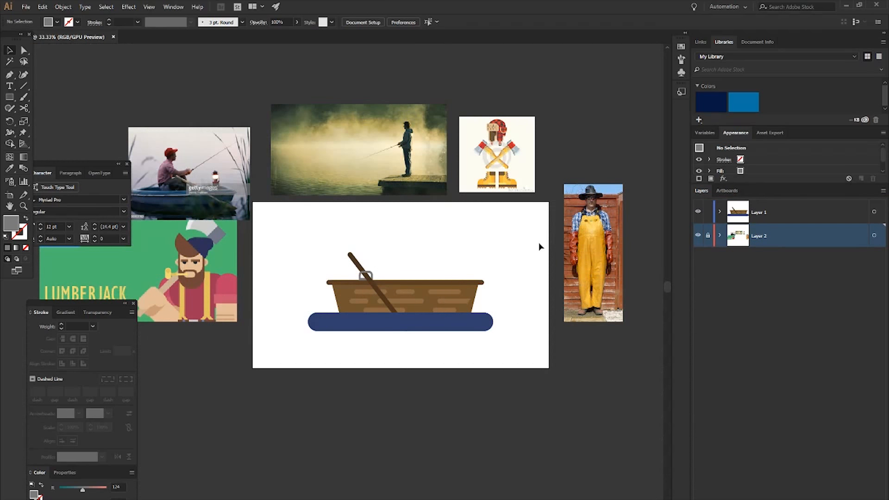
scroll(421, 224, "down", 2)
scroll(407, 231, "right", 2)
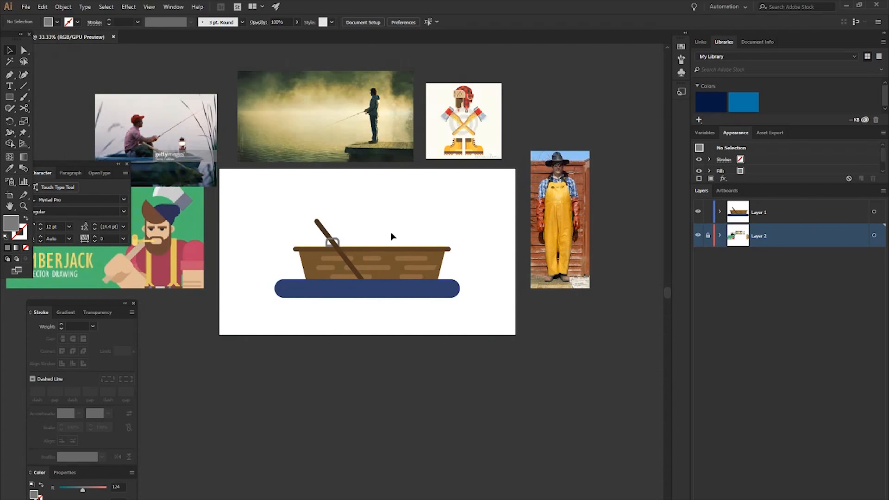
- Remove the oar tip that sticks out below the water using the Shape Builder tool on the boat and water
scroll(376, 240, "up", 2)
left_click(370, 277)
scroll(407, 255, "left", 2)
left_click_drag(427, 261, 417, 278)
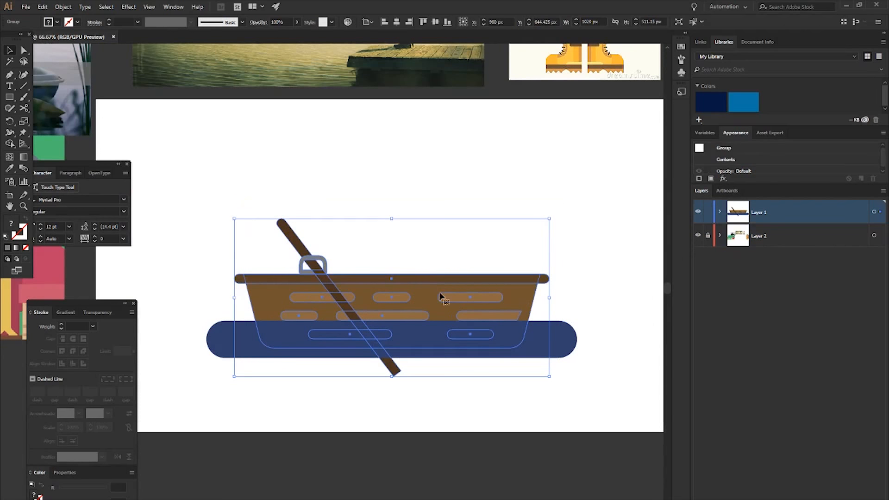
scroll(407, 371, "up", 2)
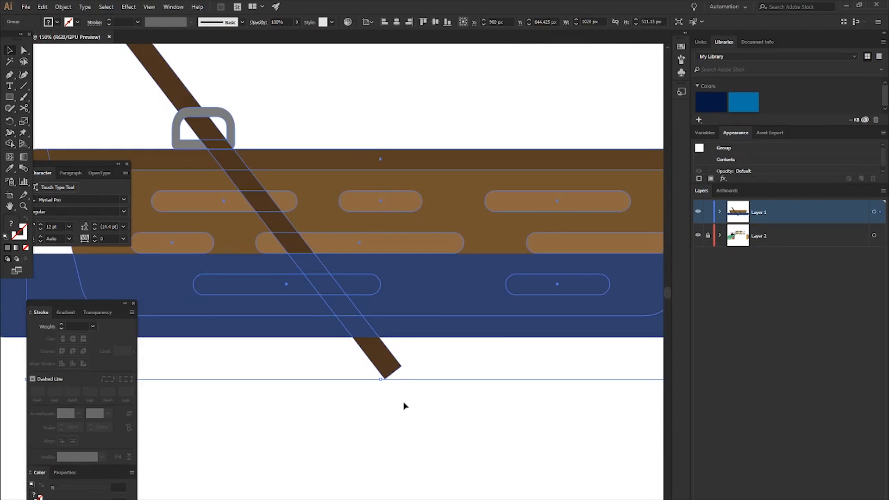
left_click(396, 371, "shift")
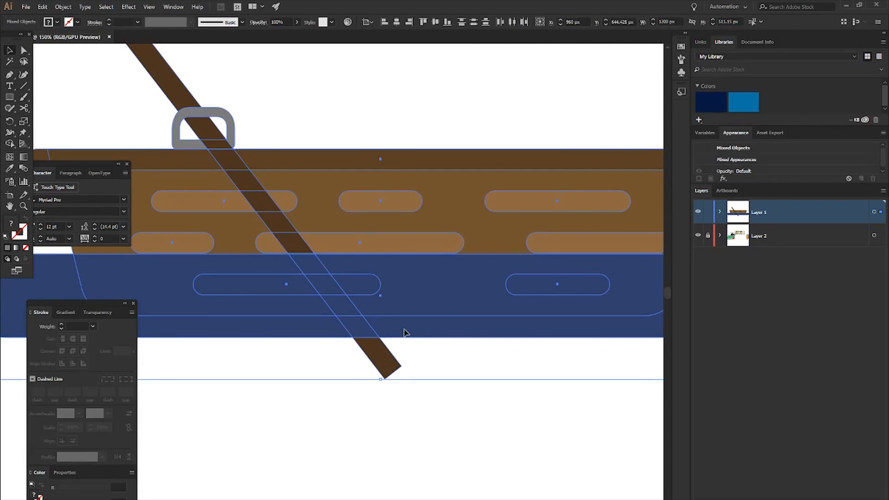
scroll(387, 328, "down", 1)
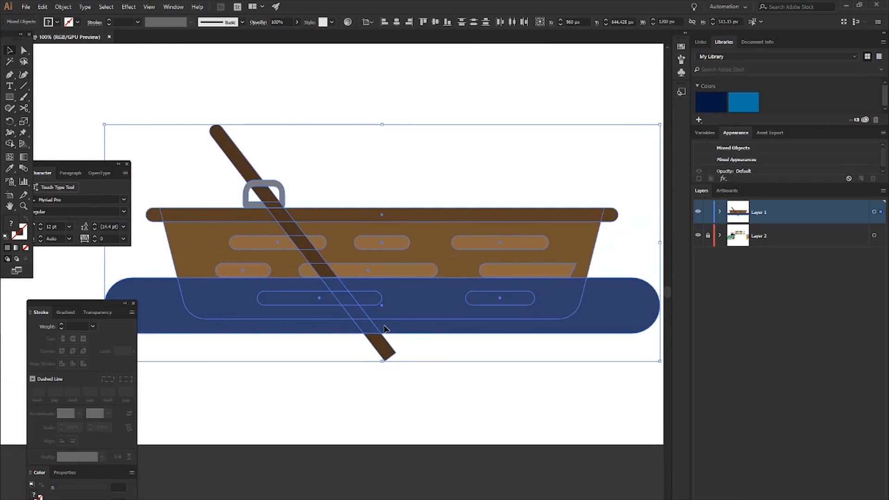
key("shift+m")
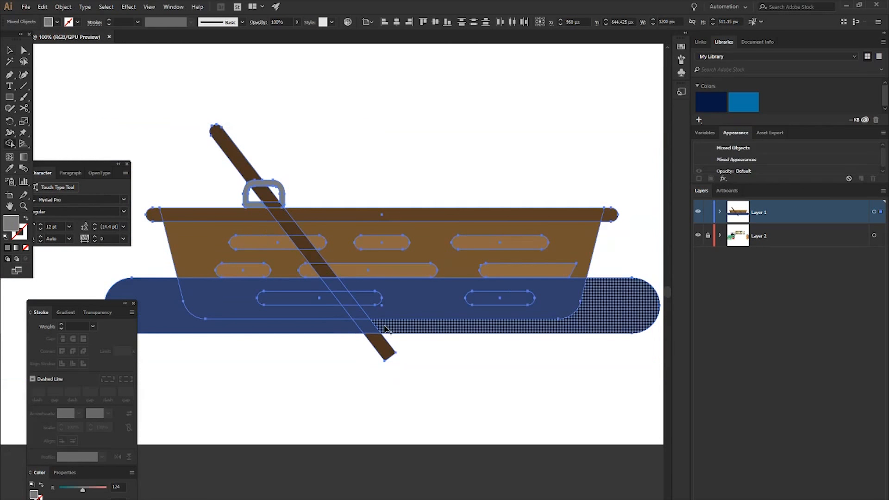
left_click(388, 350, "alt")
key("v")
left_click(389, 360)
- Show the grid again and set its subdivisions to 8
scroll(366, 218, "down", 2)
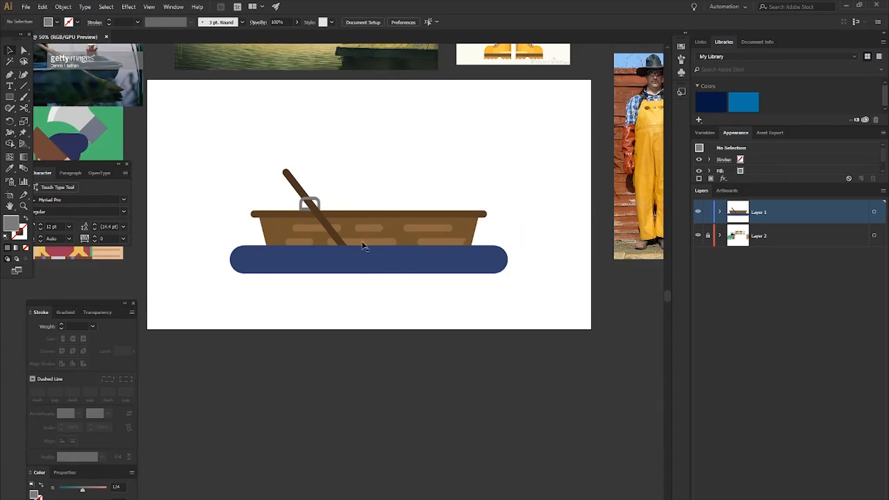
scroll(366, 292, "up", 1)
scroll(329, 272, "up", 1)
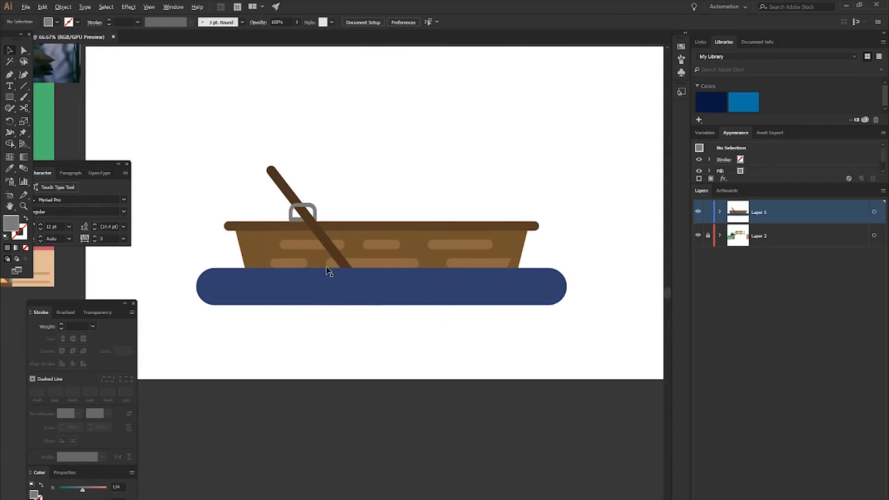
key("ctrl+apostrophe")
scroll(328, 275, "up", 1)
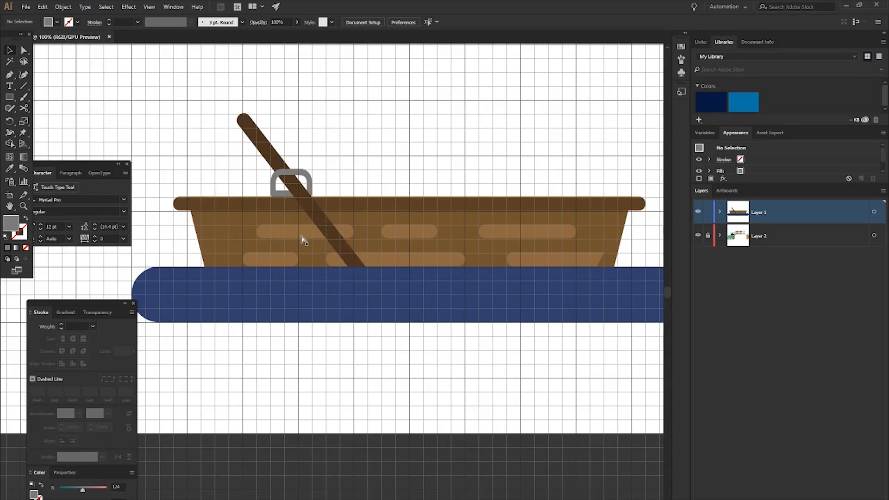
key("ctrl+k")
left_click(46, 67)
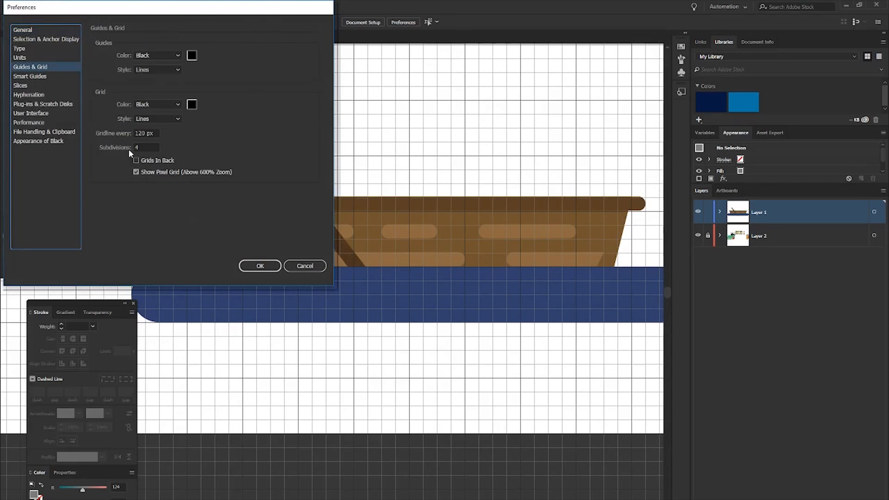
left_click(142, 146)
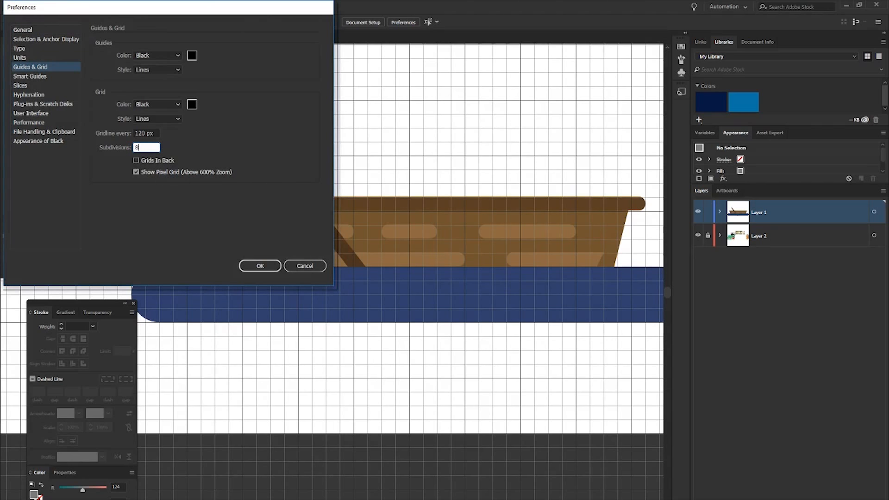
type("8")
key("Return")
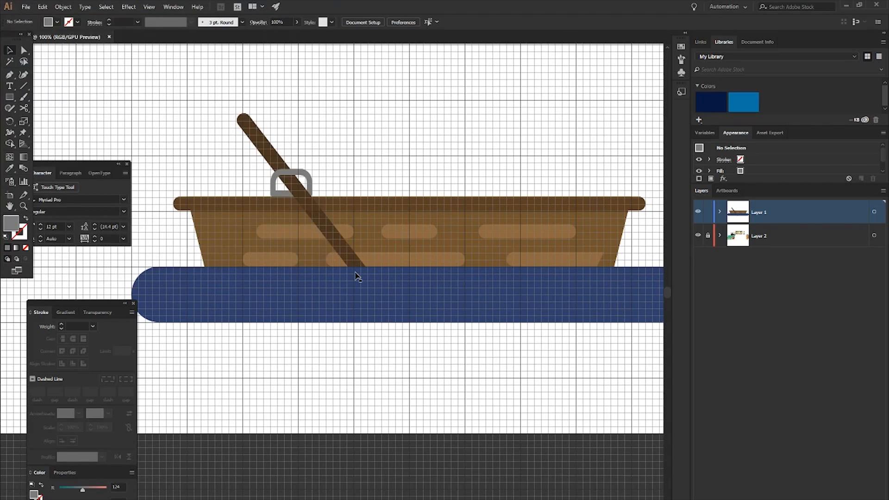
- Draw a fully rounded splash shape about 135 by 30 px at the oar's waterline and fill it with a lighter blue than the water
scroll(290, 264, "up", 4)
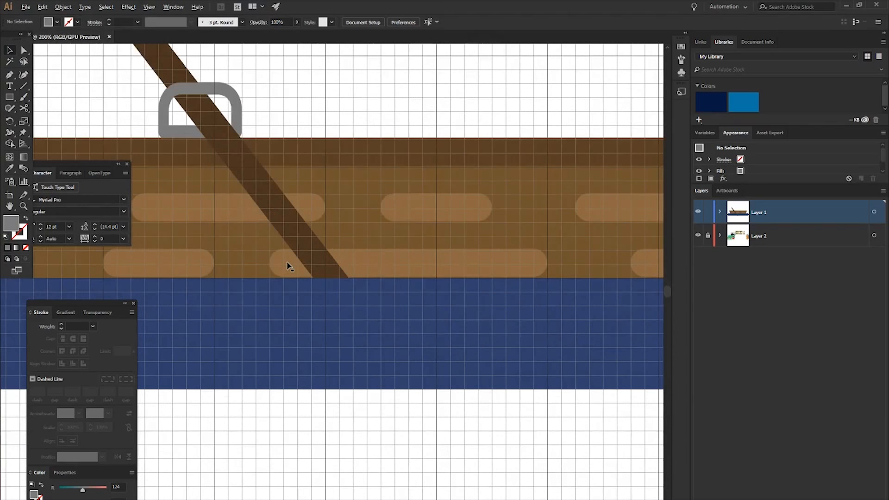
key("m")
mouse_move(281, 263)
left_mouse_down()
mouse_move(443, 292)
mouse_move(469, 305)
left_mouse_up()
left_click_drag(462, 272, 305, 287)
key("i")
left_click(229, 317)
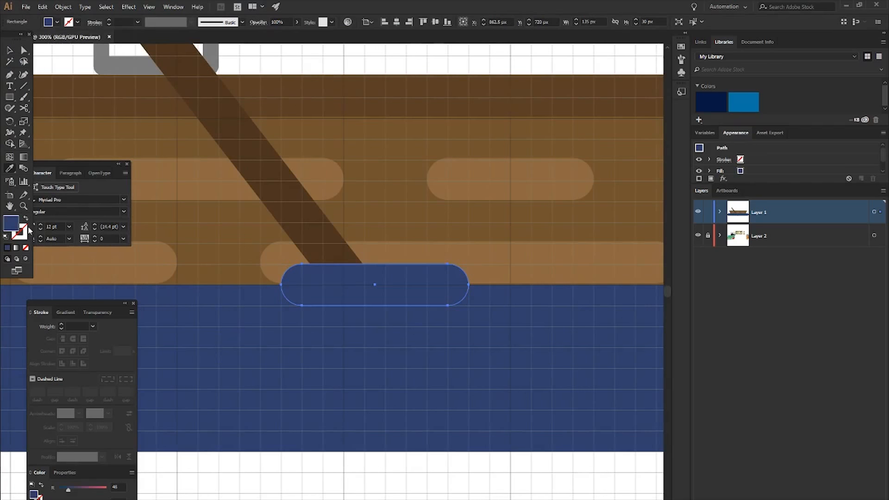
double_click(16, 228)
left_click_drag(45, 94, 72, 79)
left_click(230, 36)
- Duplicate the splash shape slightly lower and to the left, and shorten the copy to about 120 px
left_click_drag(315, 280, 273, 301)
left_click_drag(426, 305, 398, 311)
key("ctrl+minus")
left_click(431, 439)
key("ctrl+minus")
key("ctrl+minus")
key("ctrl+minus")
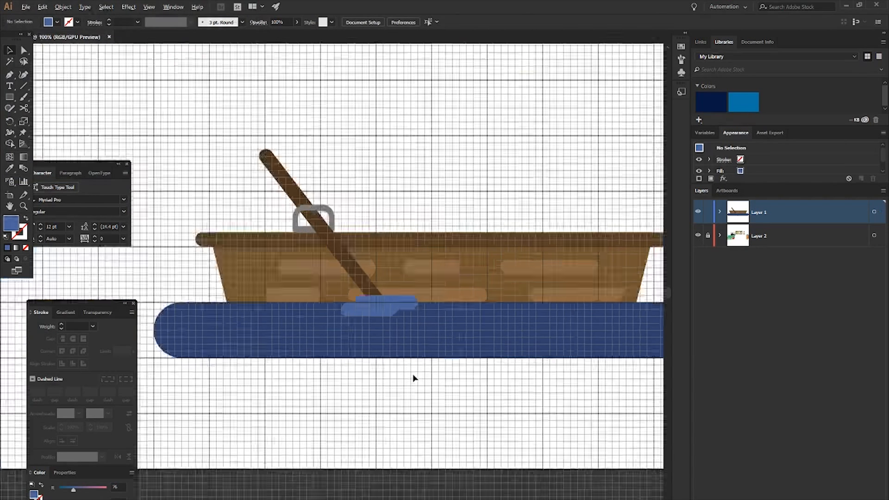
- Draw a 15 px high rounded highlight on the water's left part and make three copies about 255, 120 and 90 px wide on lower rows
scroll(392, 370, "up", 3)
key("m")
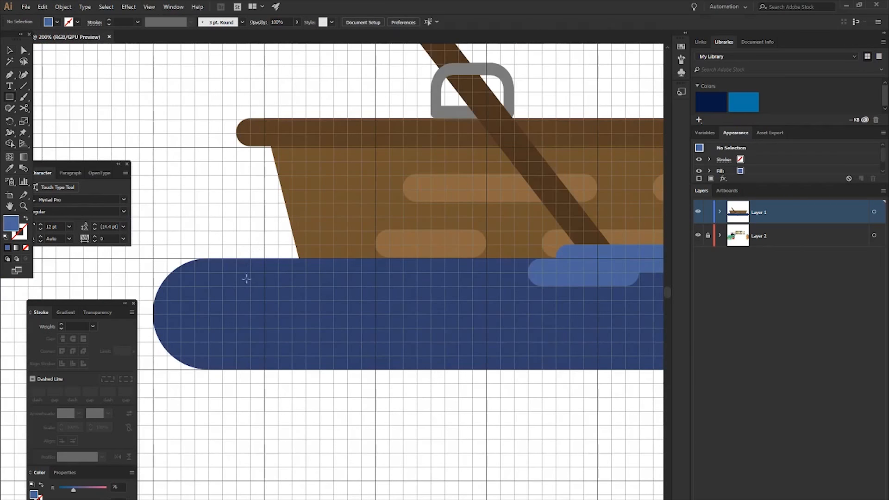
mouse_move(236, 271)
left_mouse_down()
mouse_move(361, 286)
mouse_move(308, 292)
mouse_move(324, 285)
mouse_move(424, 317)
mouse_move(410, 306)
mouse_move(539, 321)
left_mouse_up()
key("v")
left_click_drag(426, 308, 301, 335)
mouse_move(431, 334)
left_mouse_down()
mouse_move(306, 334)
mouse_move(433, 334)
left_mouse_up()
left_click_drag(334, 335, 362, 335)
left_click(447, 399)
left_click_drag(465, 445, 387, 390)
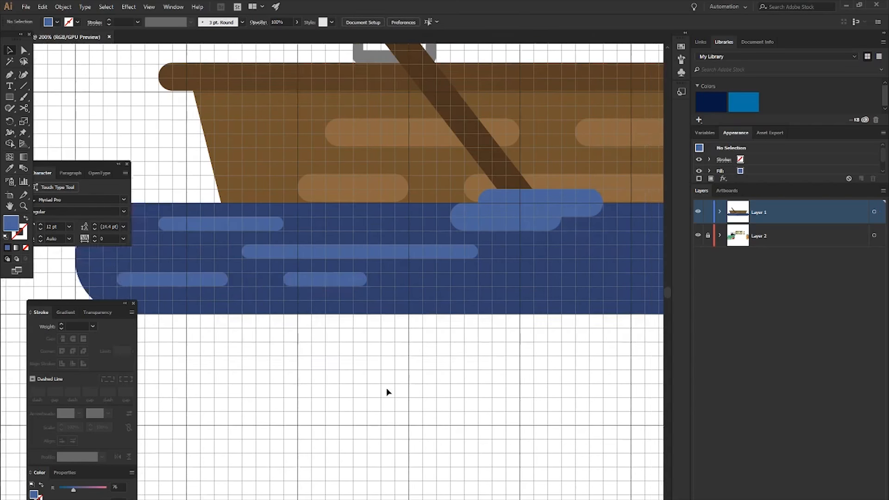
- Bring the lower-left highlight's end further right and shorten the small highlight beside it to about 60 px
scroll(384, 379, "down", 3)
scroll(382, 378, "up", 3)
scroll(206, 352, "left", 2)
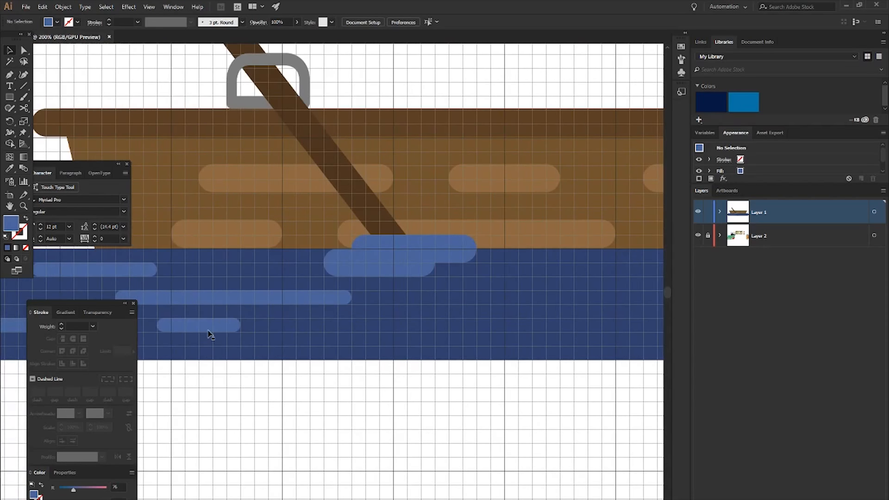
left_click_drag(206, 329, 254, 326)
scroll(222, 343, "left", 2)
left_click(164, 329)
left_click_drag(165, 328, 226, 328)
left_click_drag(358, 328, 302, 334)
left_click(377, 391)
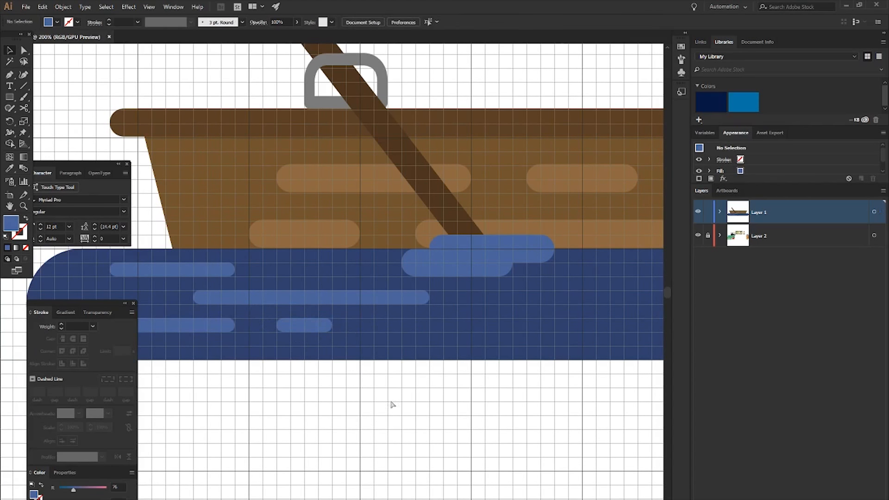
- Draw a 240 by 15 px highlight in the water right of the oar, shift it right and fully round its ends
scroll(378, 403, "down", 1)
scroll(379, 403, "right", 2)
key("m")
left_click_drag(356, 337, 520, 340)
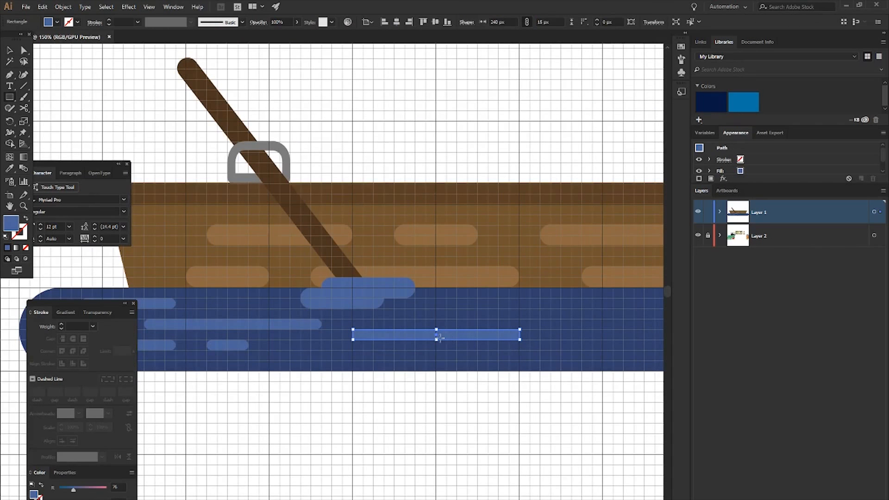
key("Right")
key("Right")
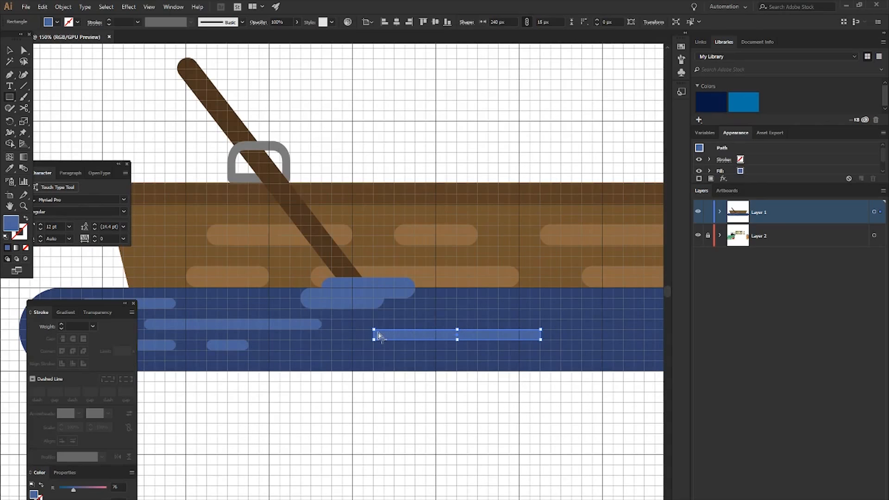
key("v")
left_click_drag(381, 335, 416, 364)
left_click(434, 434)
- Draw a 15 px high highlight near the waterline under the boat's right end, round its corners to 7.5 px and shorten it to 120 px
scroll(431, 394, "down", 1)
scroll(431, 397, "right", 1)
scroll(498, 377, "right", 1)
scroll(498, 377, "up", 1)
key("m")
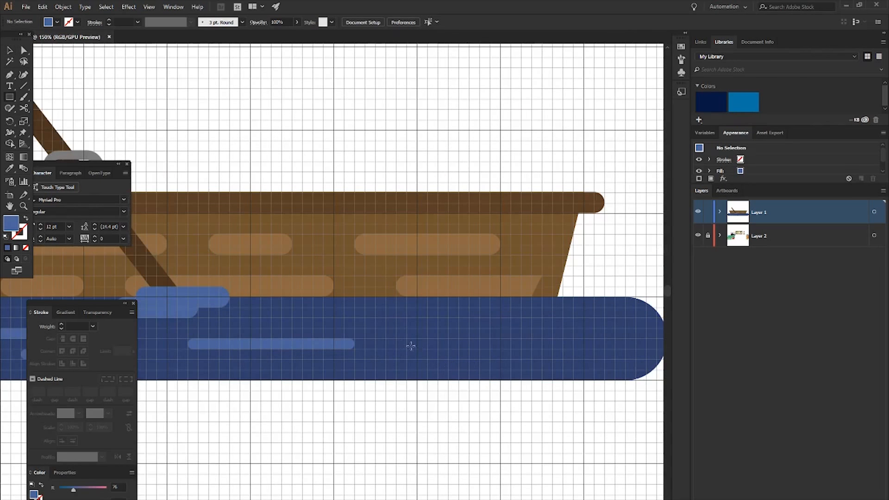
left_click_drag(365, 306, 469, 317)
key("v")
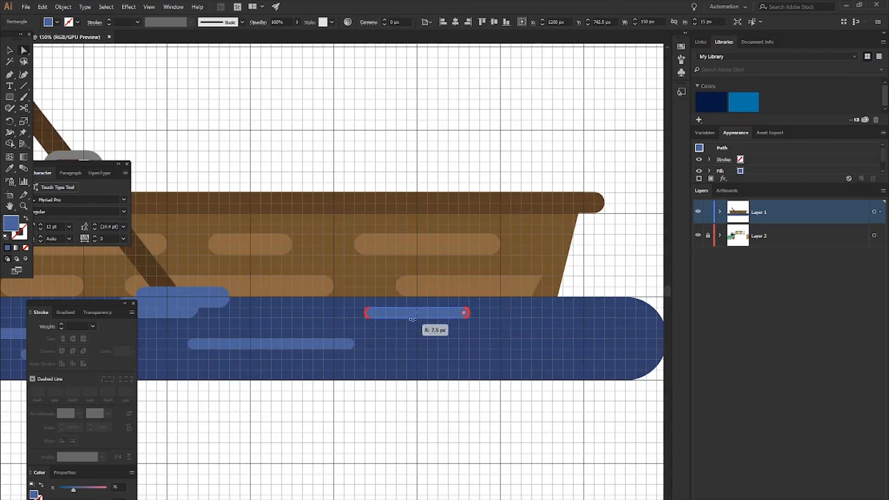
scroll(467, 315, "up", 2)
left_click_drag(465, 300, 423, 301)
- Copy the upper right highlight further right, widening the copy to about 135 px and shortening the original to 105 px
scroll(422, 301, "down", 3)
scroll(433, 327, "right", 1)
left_click_drag(373, 320, 442, 321)
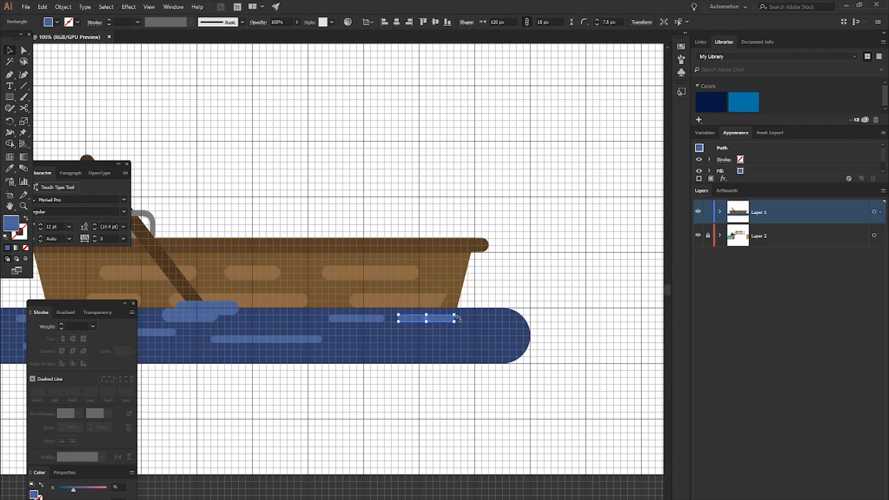
scroll(458, 318, "up", 3)
mouse_move(421, 280)
left_mouse_down()
mouse_move(465, 294)
mouse_move(422, 287)
mouse_move(420, 296)
left_mouse_up()
scroll(466, 313, "down", 3)
scroll(473, 295, "up", 3)
scroll(455, 332, "down", 2)
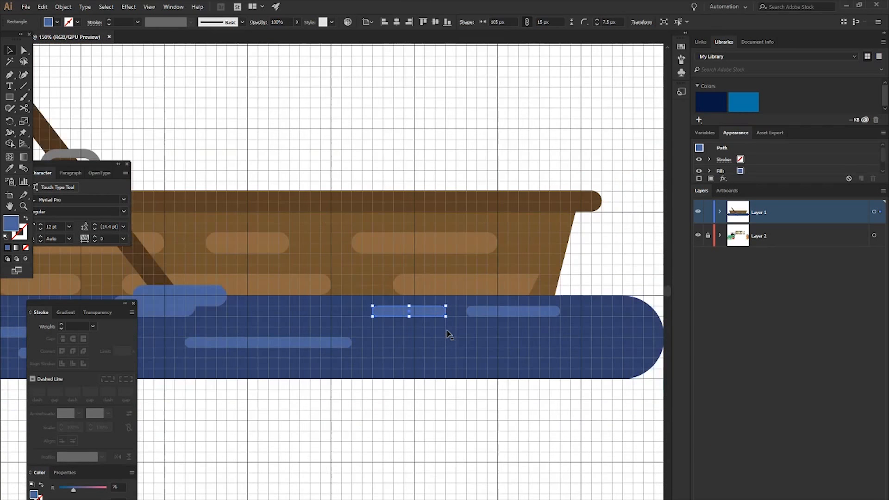
- Copy the rightmost highlight to a lower row, widen it to 165 px, and duplicate it one row up and to the right
scroll(448, 331, "right", 2)
left_click(473, 311)
left_click_drag(486, 311, 510, 356)
scroll(465, 363, "up", 3)
left_click_drag(427, 353, 559, 292)
scroll(519, 306, "right", 2)
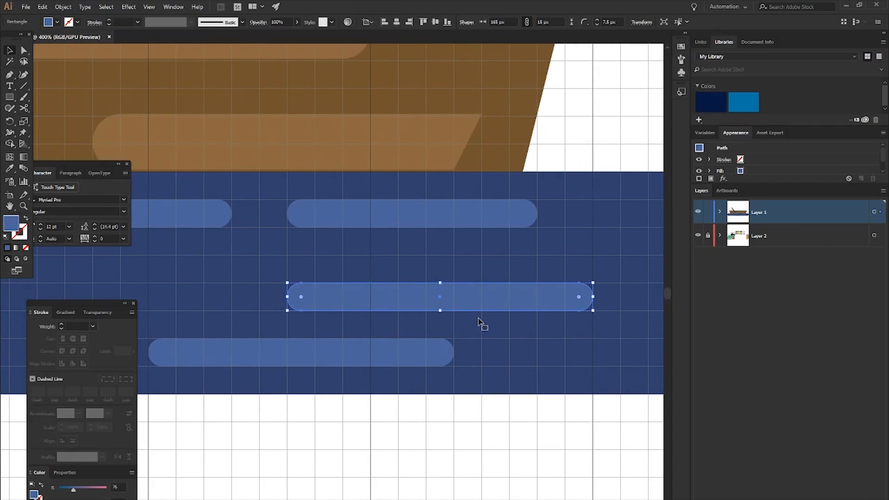
- Move the selected highlight in the water's right part one row up and extend its right end to make it longer
key("Up")
scroll(480, 319, "down", 3)
scroll(578, 307, "right", 2)
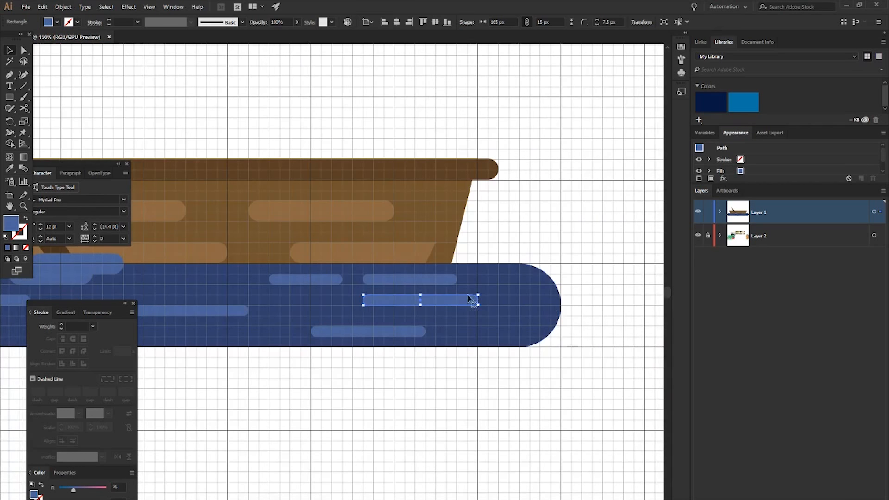
scroll(488, 302, "up", 2)
left_click_drag(468, 300, 509, 319)
left_click(526, 404)
scroll(526, 404, "down", 5)
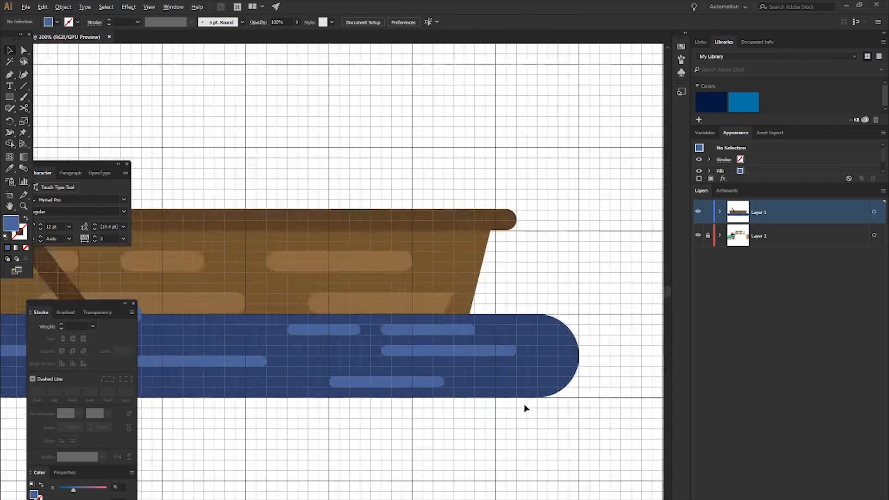
scroll(481, 423, "up", 2)
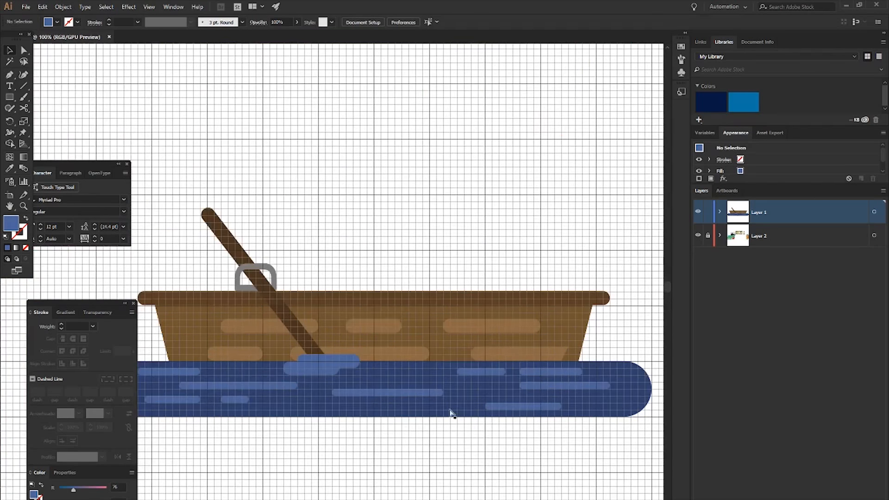
scroll(451, 415, "down", 2)
scroll(530, 419, "down", 1)
scroll(550, 389, "up", 4)
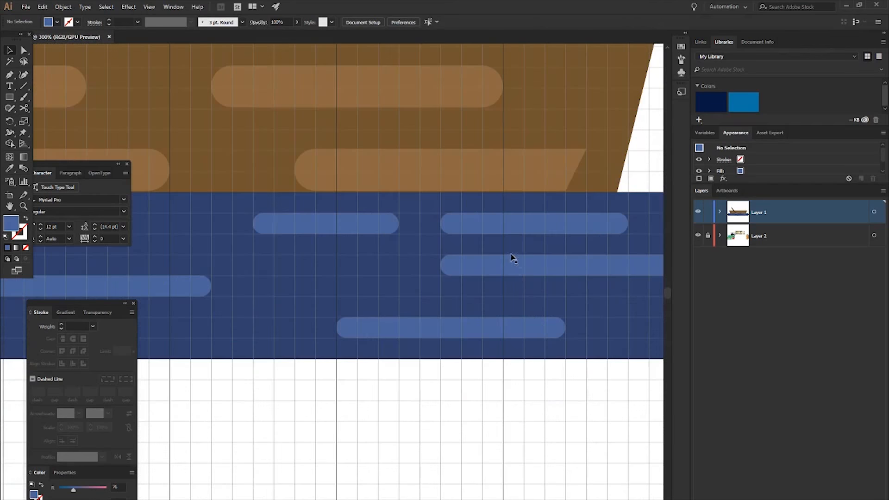
- Delete the 135 px wide highlight in the top row at the right end of the water
left_click(519, 268)
left_click(501, 222)
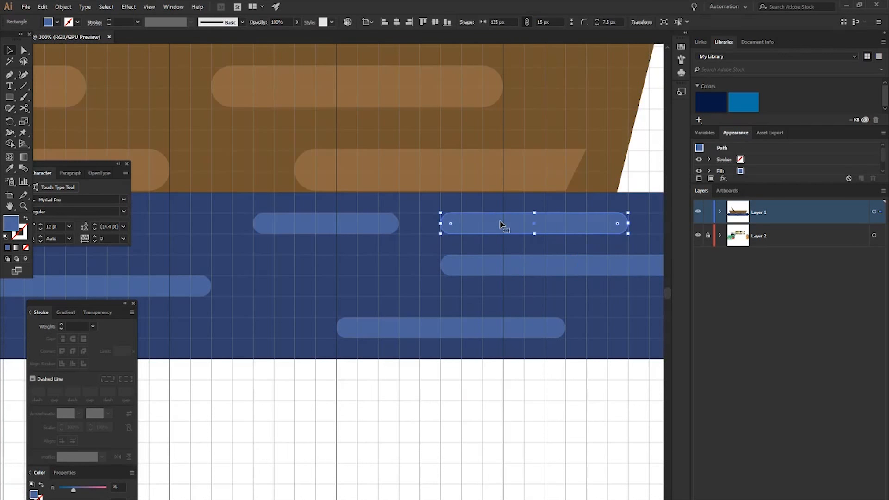
key("ctrl+shift+a")
left_click(500, 223)
key("ctrl+shift+a")
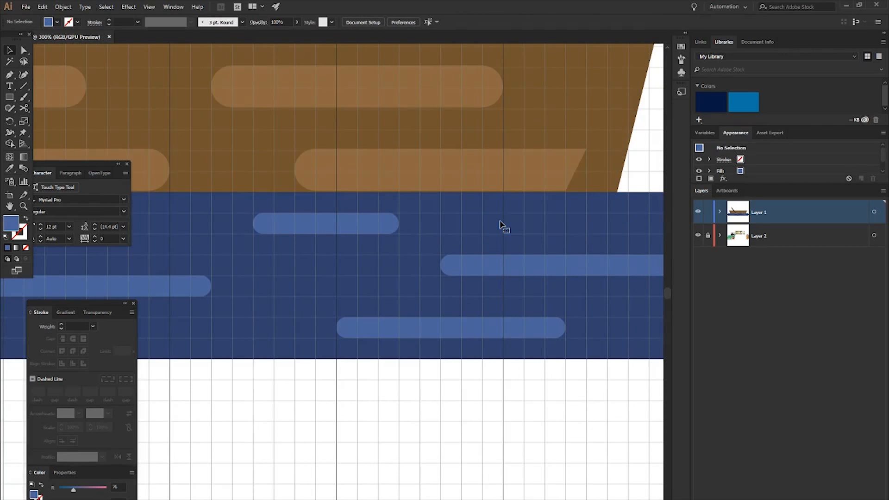
scroll(477, 425, "down", 3)
scroll(477, 425, "left", 2)
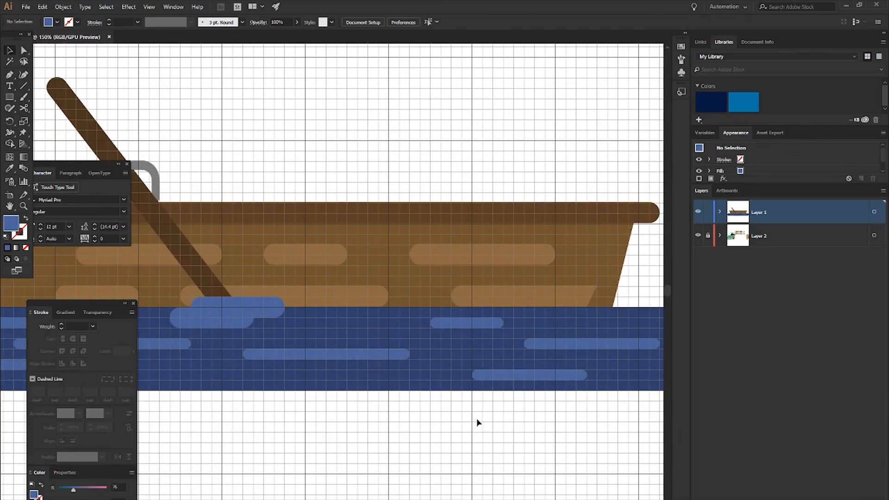
- Copy the remaining top-row highlight at the water's right part further right and shorten the copy to 75 px
left_click(500, 321)
scroll(571, 331, "up", 3)
left_click_drag(439, 315, 621, 321)
left_click_drag(501, 316, 559, 316)
left_click_drag(625, 324, 599, 315)
scroll(543, 363, "down", 3)
left_click(546, 438)
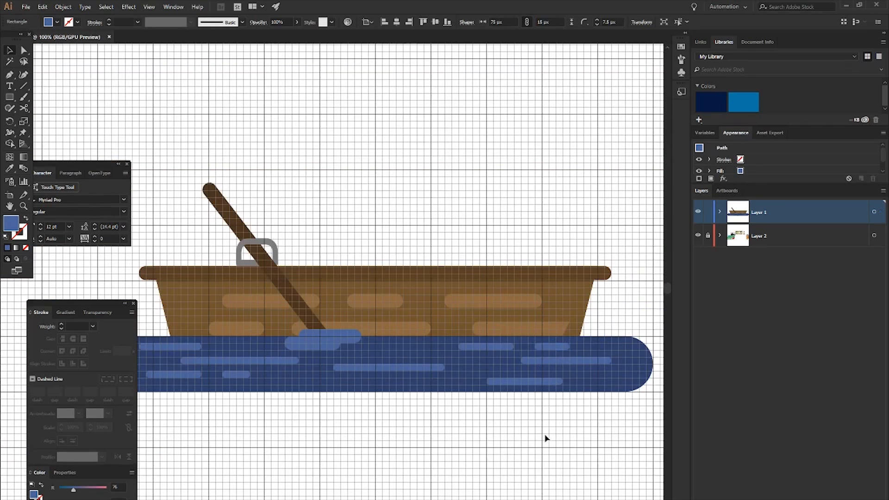
- Hide the grid to show the boat and water on the plain artboard
scroll(545, 439, "left", 2)
scroll(546, 439, "down", 1)
key("ctrl+apostrophe")
scroll(543, 379, "right", 2)
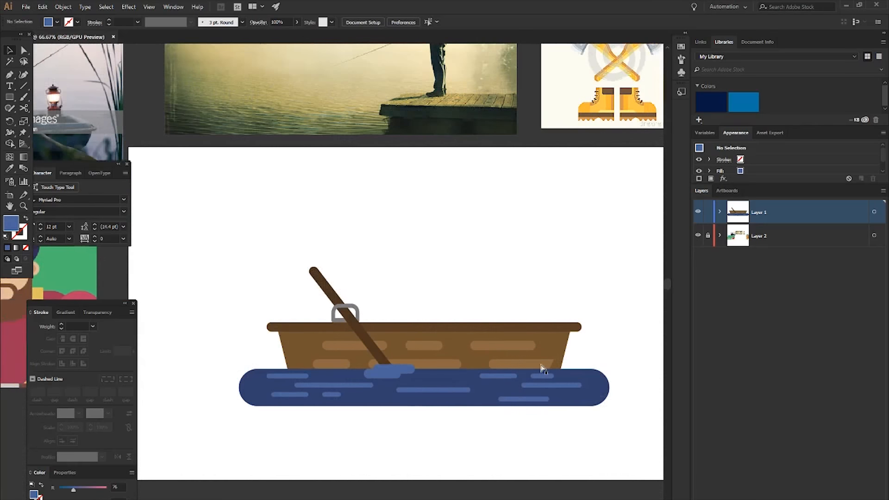
scroll(401, 373, "right", 1)
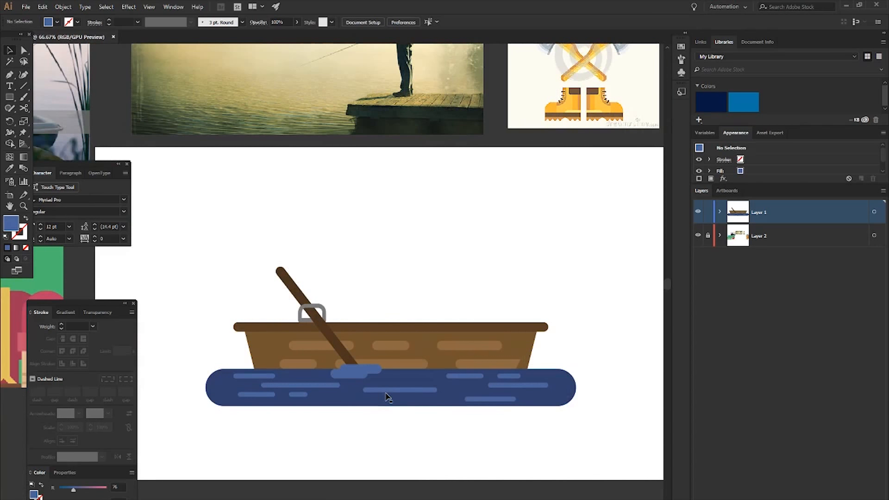
- Recolour both overlapping splash shapes at the oar's lower end to a brighter blue, about RGB 80, 119, 181
scroll(388, 398, "up", 4)
left_click(268, 312)
left_click(169, 314, "shift")
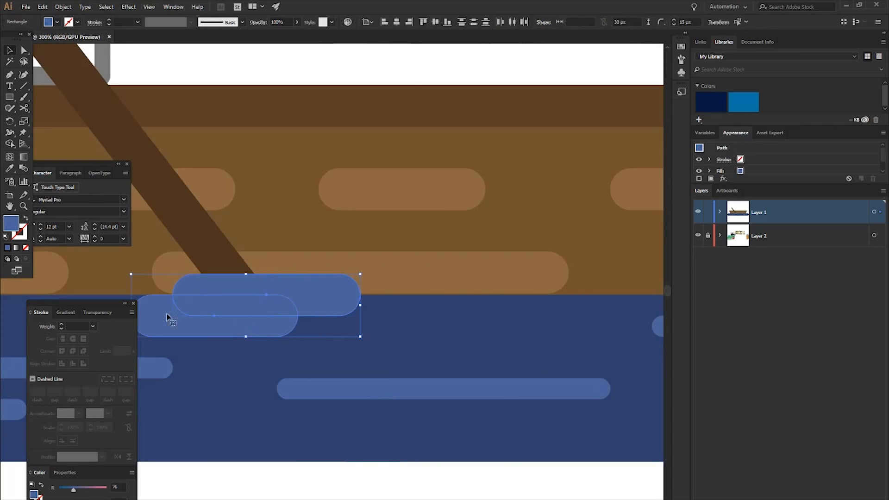
double_click(11, 219)
left_click_drag(69, 78, 62, 64)
left_click(230, 35)
scroll(268, 191, "down", 2)
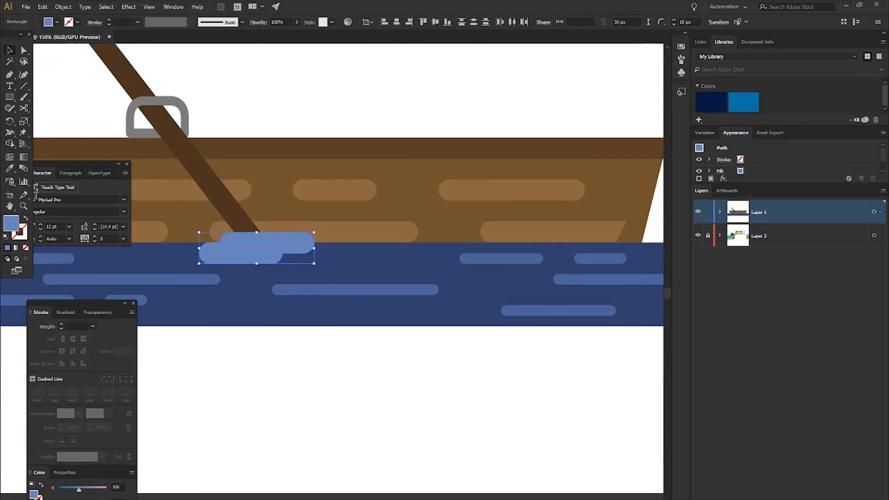
double_click(11, 222)
left_click_drag(65, 71, 75, 64)
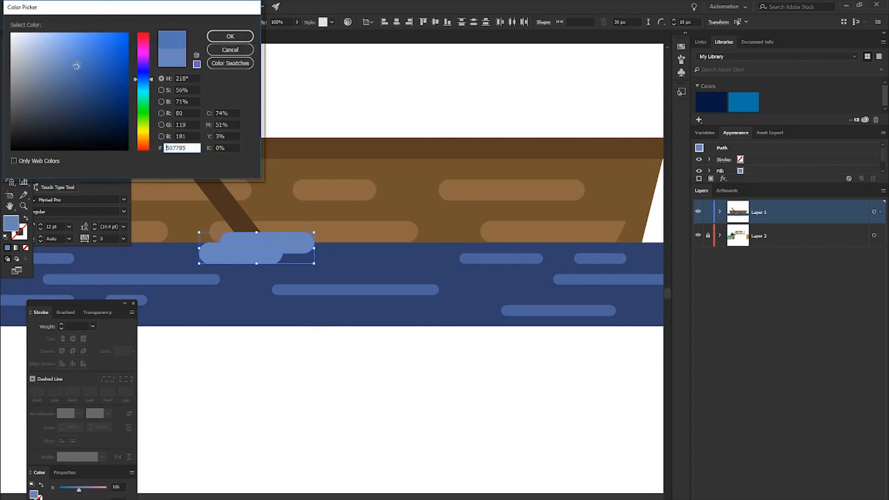
left_click(229, 37)
left_click(317, 353)
scroll(317, 353, "down", 2)
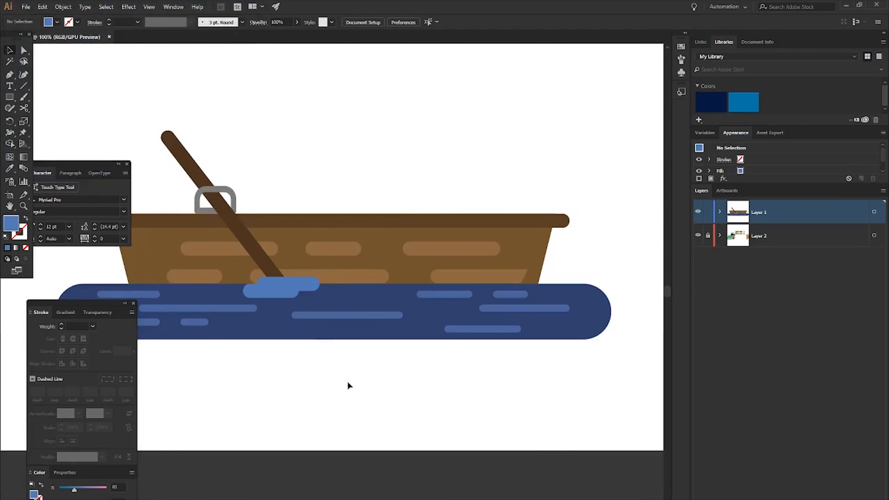
- Add a new empty layer above the boat's layer
scroll(364, 381, "left", 1)
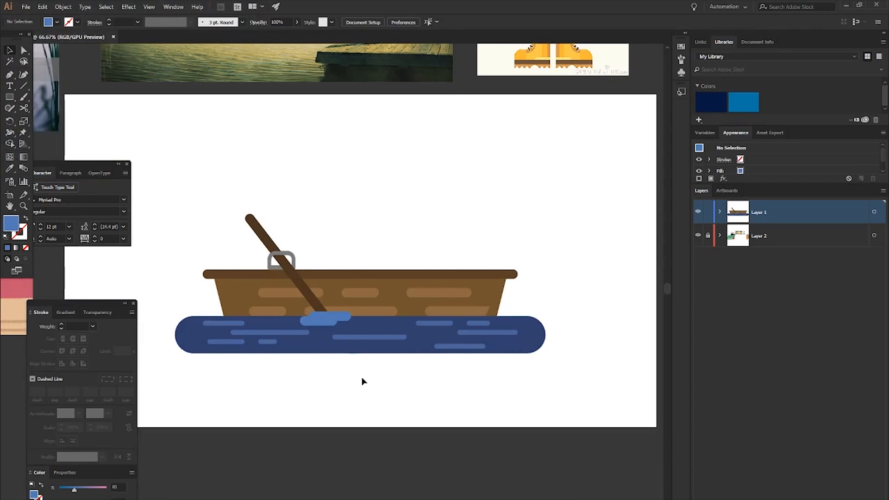
scroll(364, 381, "up", 4)
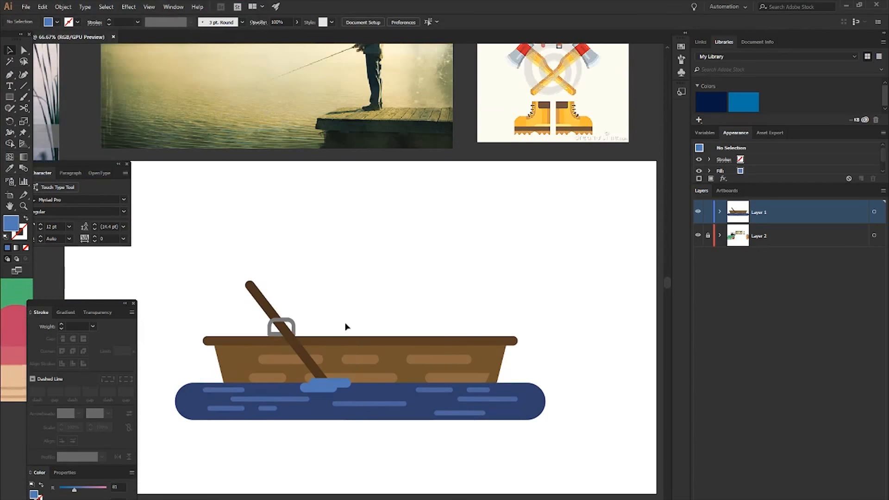
scroll(347, 332, "left", 2)
scroll(327, 287, "up", 1)
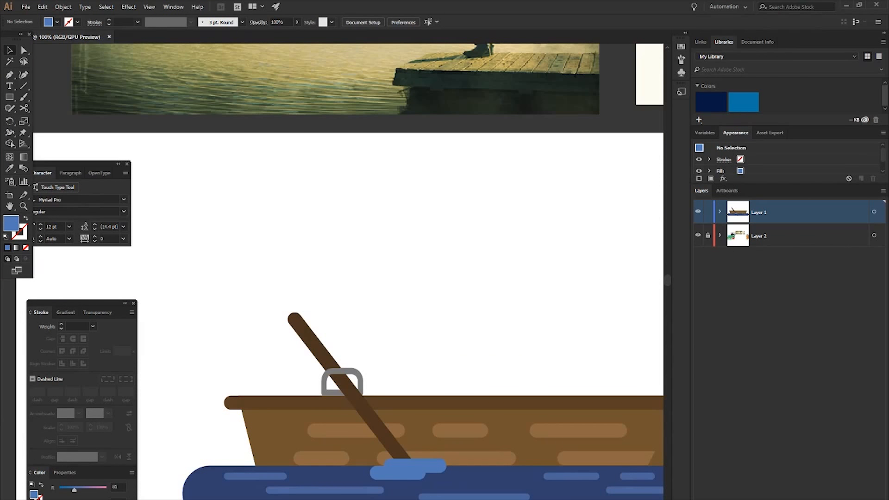
key("ctrl+l")
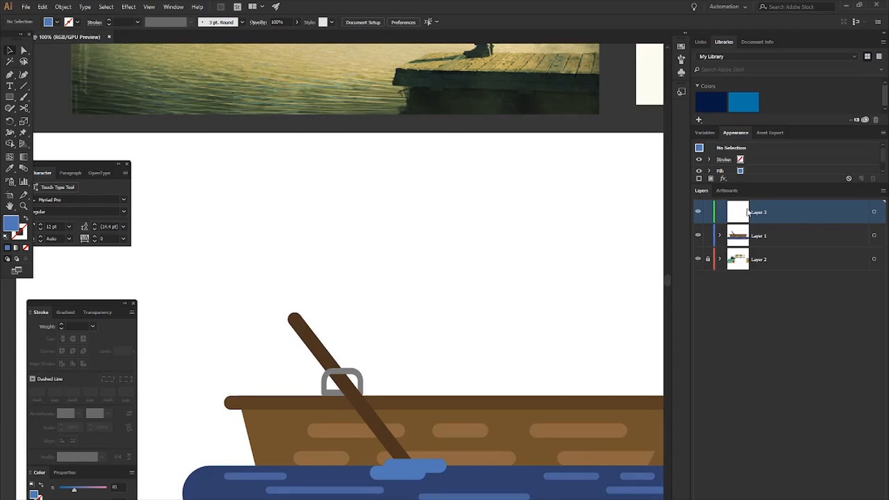
- Draw a 450 px circle on the new layer over the oar and the boat's left part
key("l")
scroll(376, 369, "right", 2)
scroll(376, 369, "down", 4)
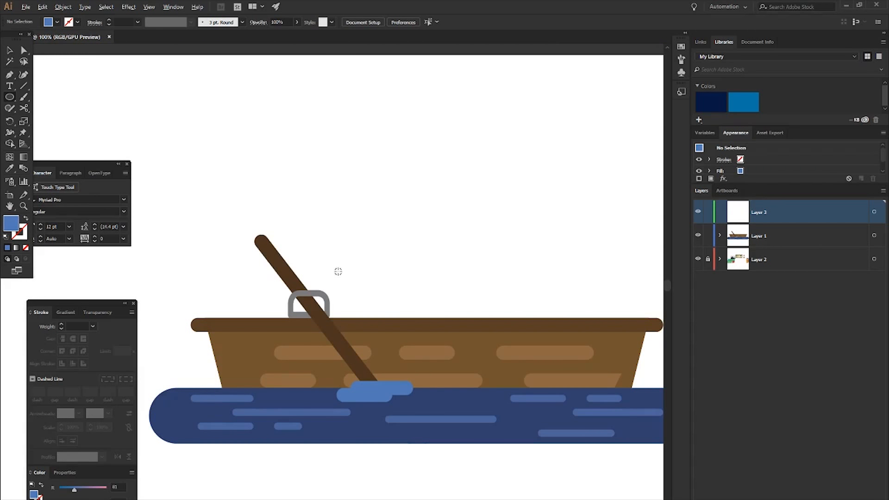
left_click_drag(330, 269, 435, 359)
- Nudge the large circle down and left until its base overlaps the water below the boat's left part
key("Down")
key("Down")
key("Down")
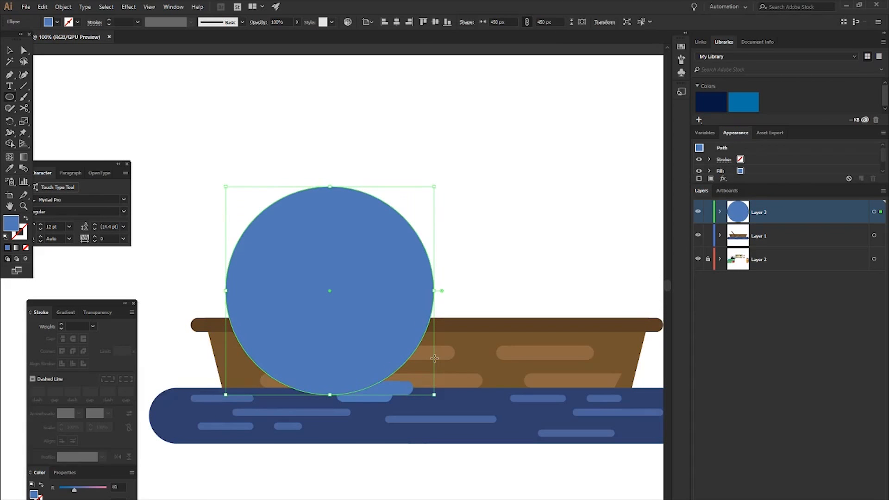
key("Left")
key("Right")
key("Left")
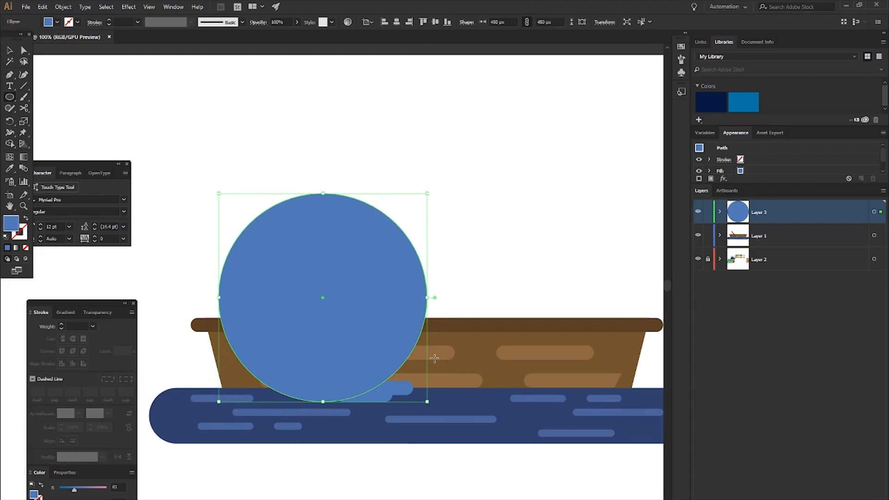
key("Down")
key("Up")
key("Down")
key("Left")
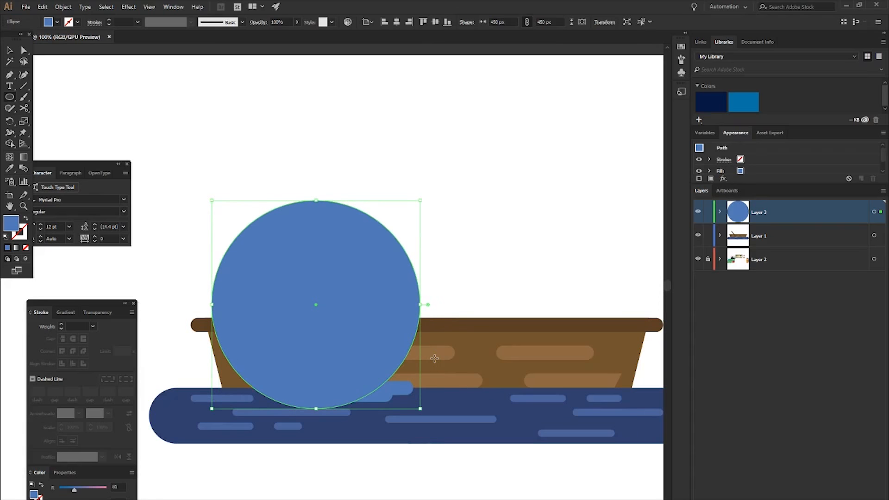
- Change the large circle's fill from blue to a dark red
scroll(213, 227, "down", 1)
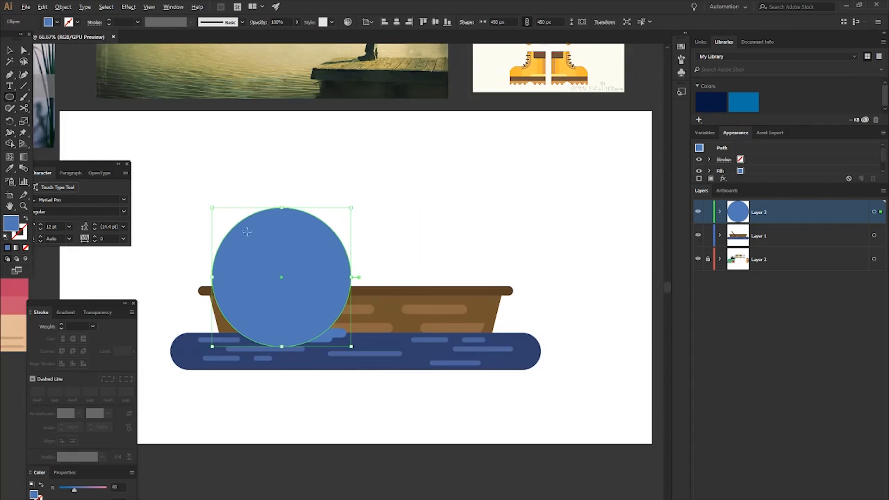
scroll(270, 244, "left", 4)
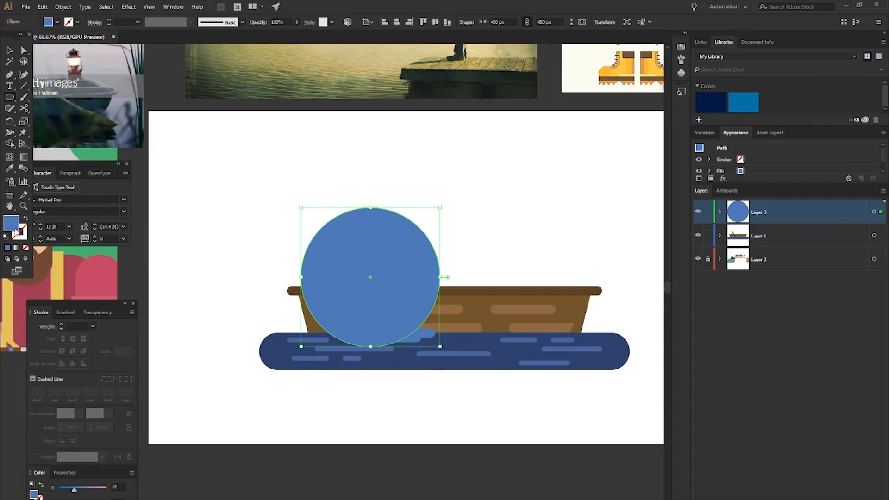
double_click(10, 223)
left_click(142, 34)
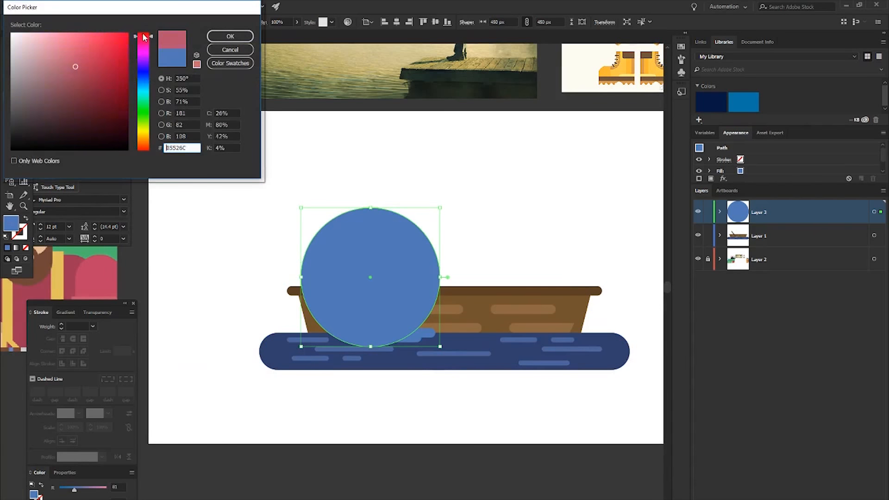
mouse_move(77, 79)
left_mouse_down()
mouse_move(83, 99)
mouse_move(95, 100)
left_mouse_up()
left_click(147, 37)
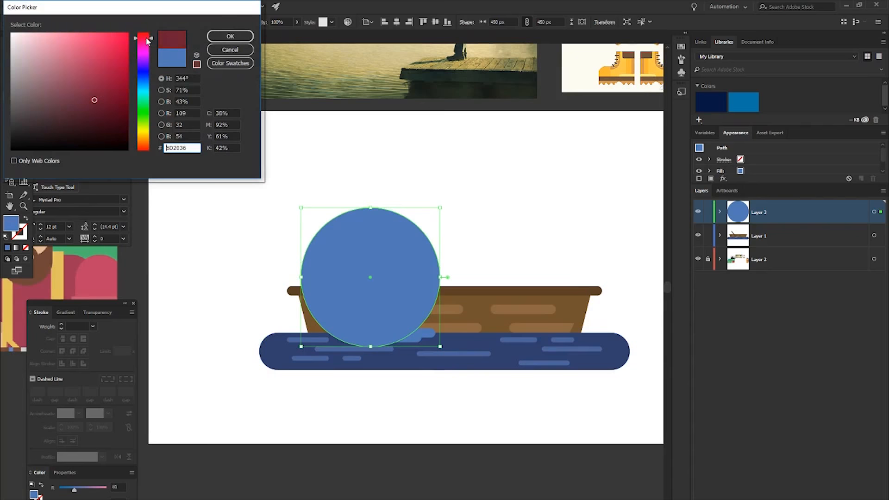
left_click_drag(144, 34, 144, 34)
left_click(218, 38)
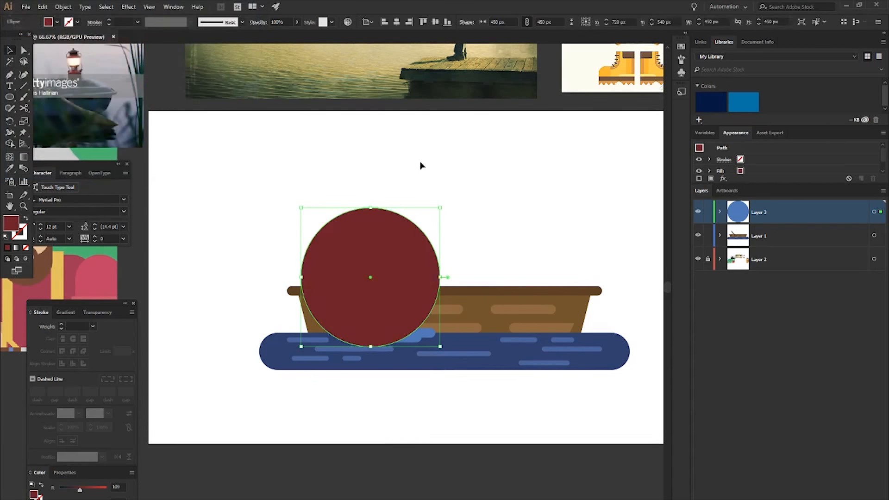
- Darken the large circle's fill to the deep red 56161F and deselect it
scroll(371, 266, "up", 2)
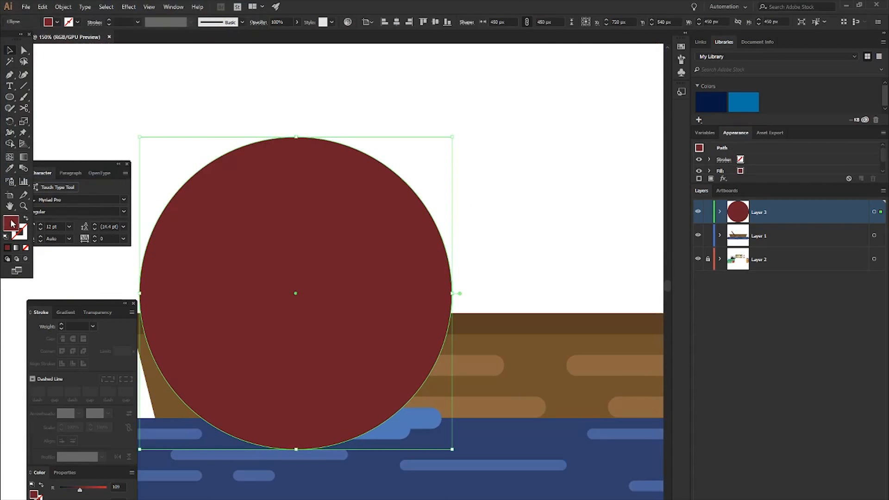
double_click(11, 224)
left_click_drag(94, 95, 98, 109)
left_click(230, 37)
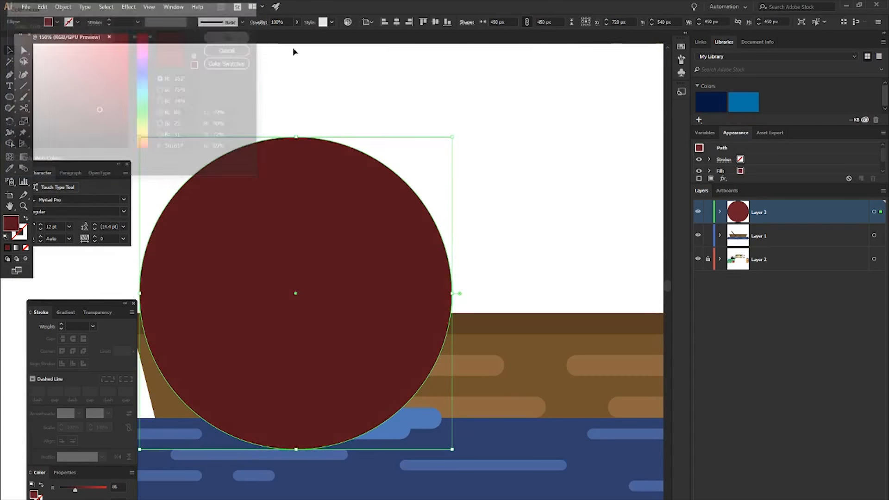
left_click(404, 158)
scroll(403, 178, "down", 1)
scroll(411, 234, "left", 1)
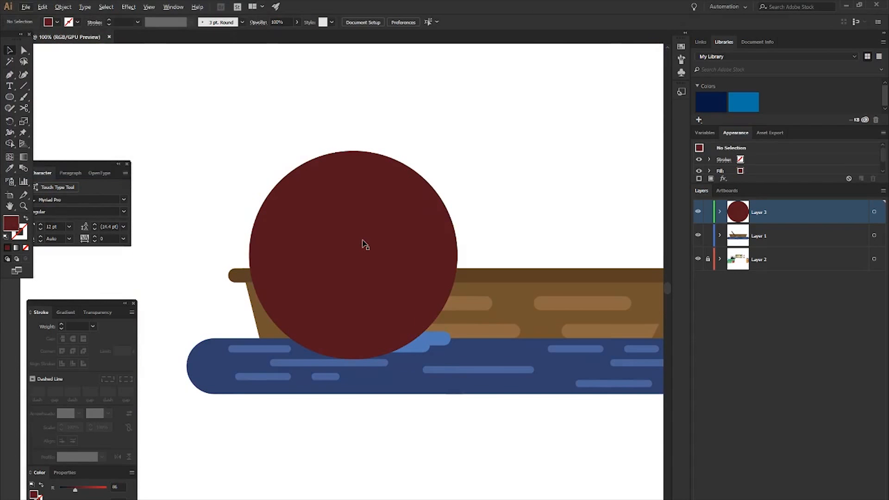
- Draw a 180 px circle overlapping the upper right edge of the large red circle
scroll(421, 204, "up", 1)
key("l")
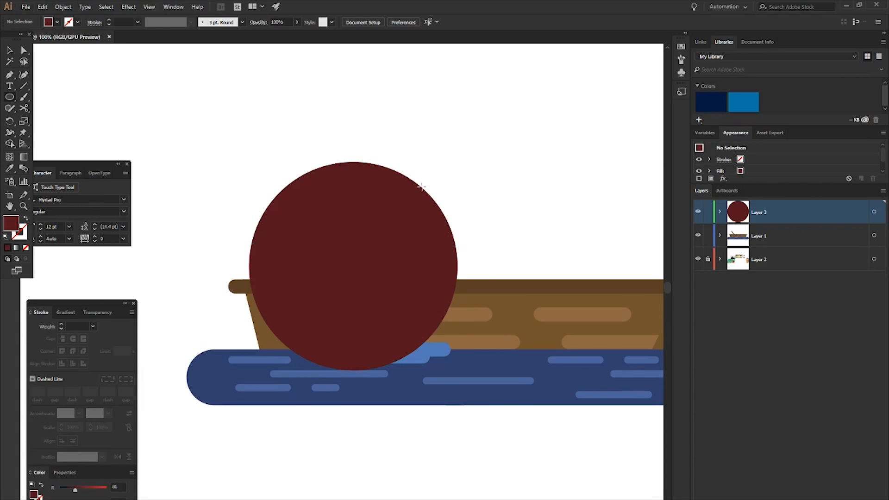
mouse_move(426, 187)
left_mouse_down()
mouse_move(460, 214)
mouse_move(464, 231)
left_mouse_up()
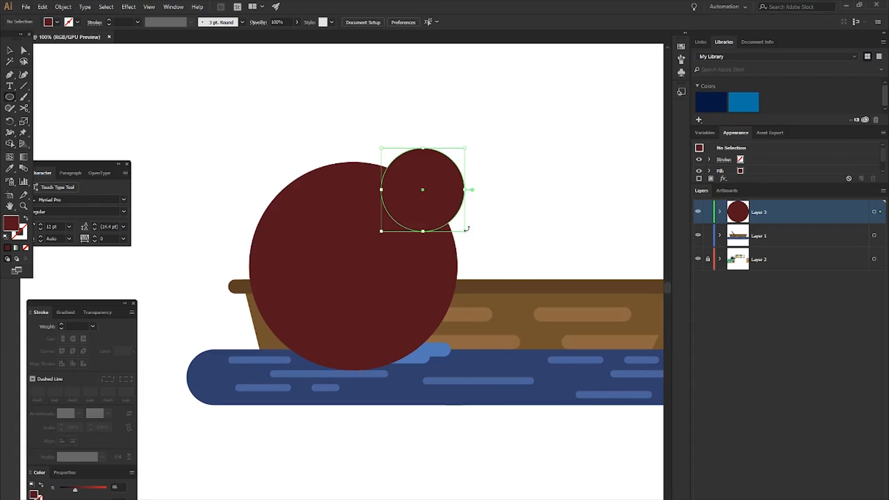
double_click(10, 230)
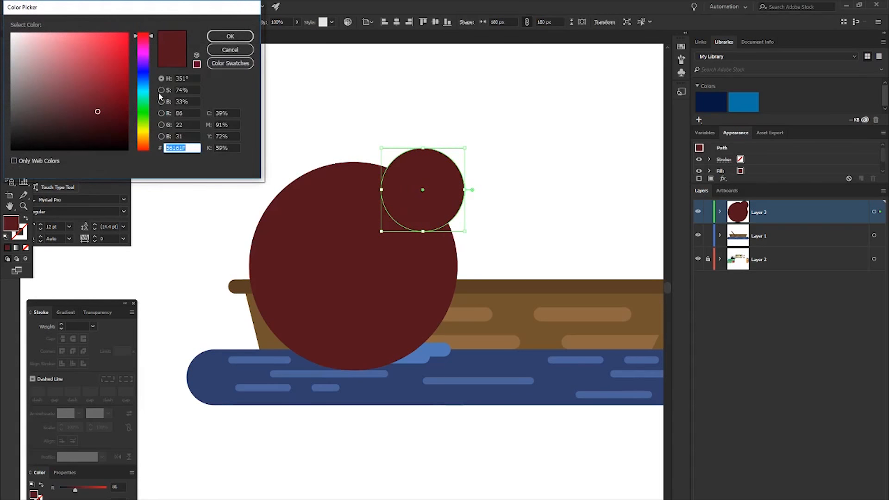
left_click(234, 50)
- Fill the small circle with the skin tone sampled from the bearded lumberjack reference image
scroll(266, 143, "down", 1)
scroll(264, 224, "down", 1)
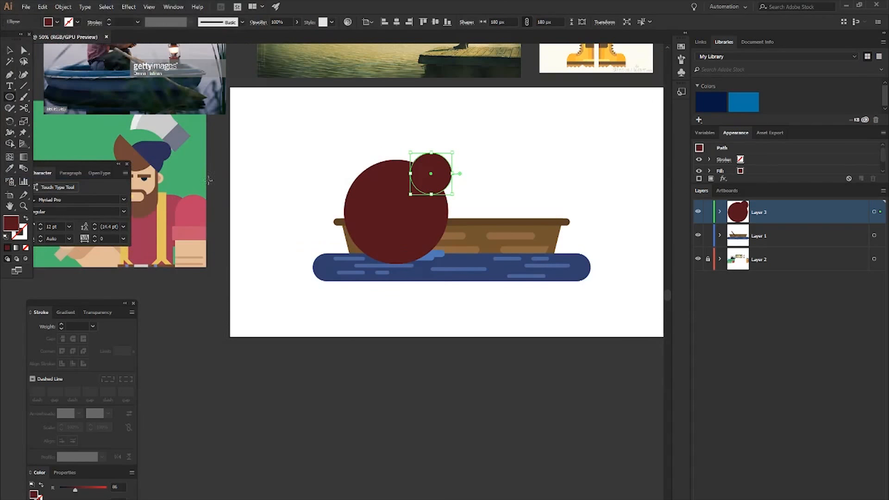
left_click(152, 169)
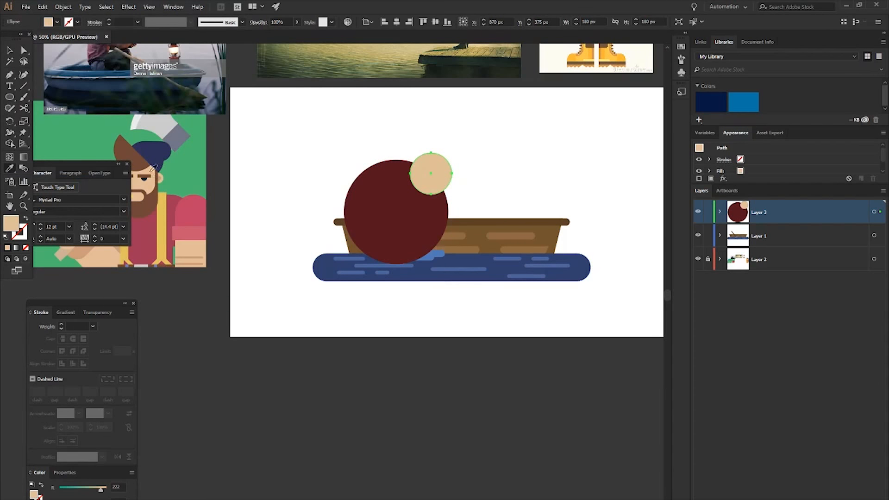
- Fill the small head circle with the darker skin tone from the lumberjack image and enlarge it to 210 px
left_click(85, 251)
key("v")
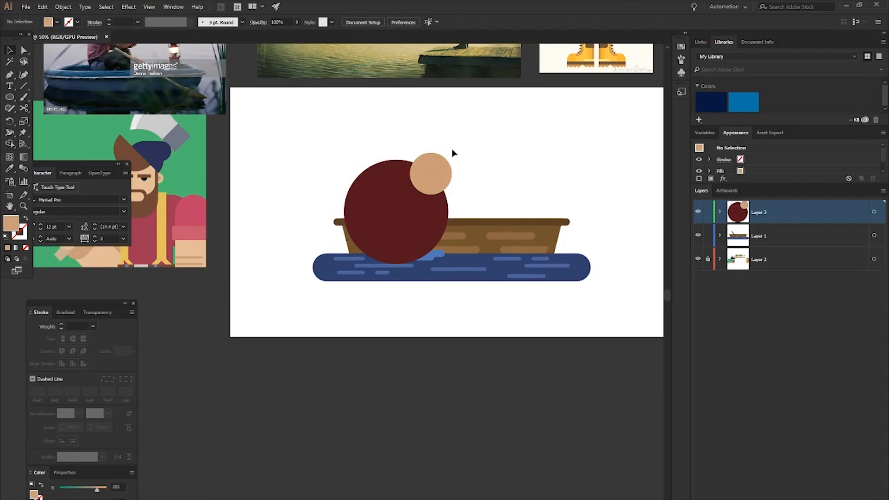
scroll(435, 162, "up", 3)
left_click(431, 182)
left_click_drag(486, 260, 497, 277)
- Move the head circle left until its edge lines up with the body circle's right edge, and raise it 30 px
key("shift+Left")
key("shift+Left")
key("shift+Left")
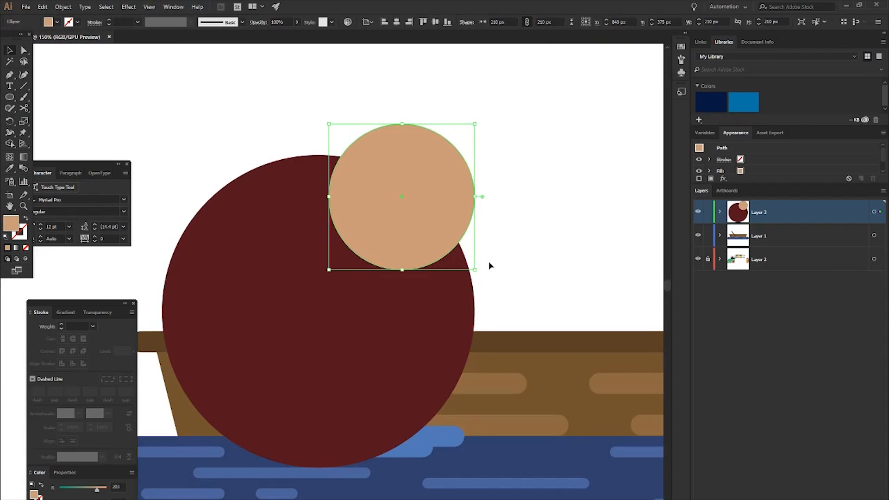
key("shift+Up")
key("shift+Up")
key("shift+Up")
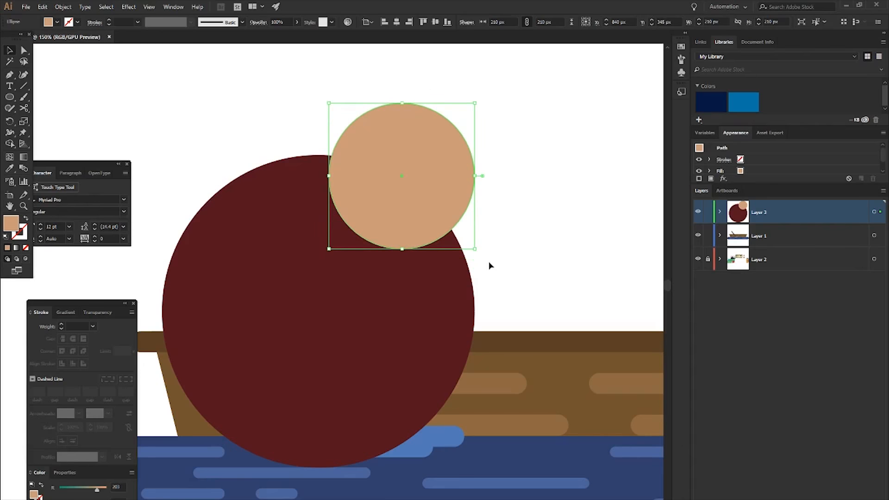
left_click(488, 261)
scroll(492, 237, "down", 2)
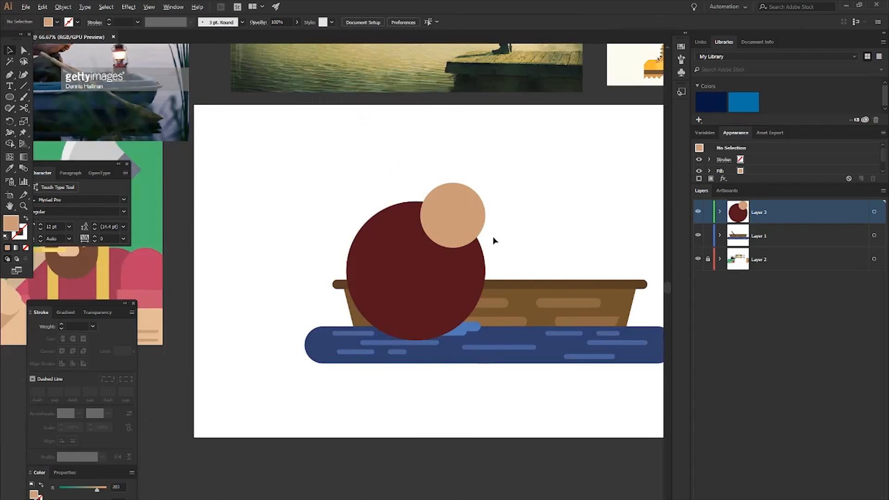
scroll(476, 234, "right", 3)
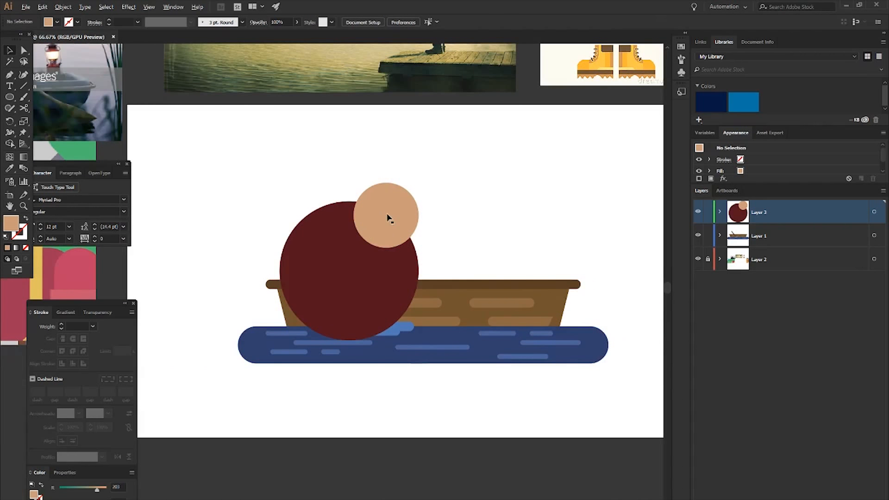
scroll(390, 214, "up", 1)
scroll(379, 217, "up", 1)
left_click(381, 219)
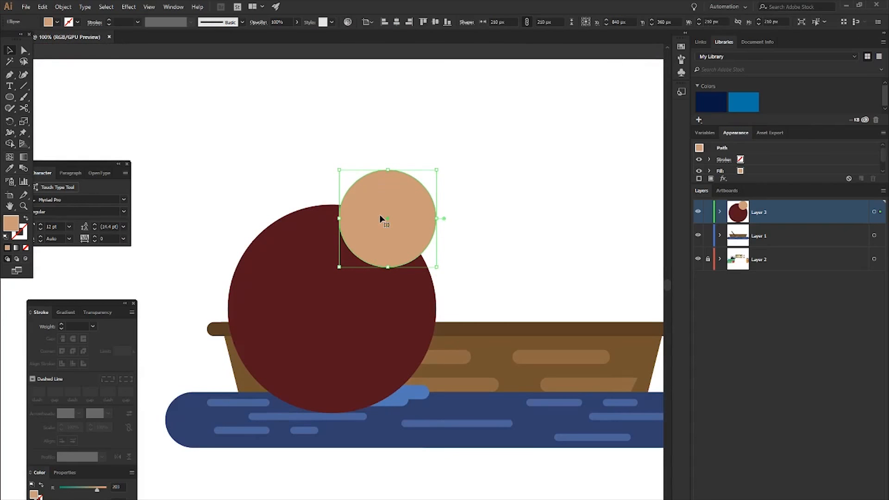
left_click(465, 224)
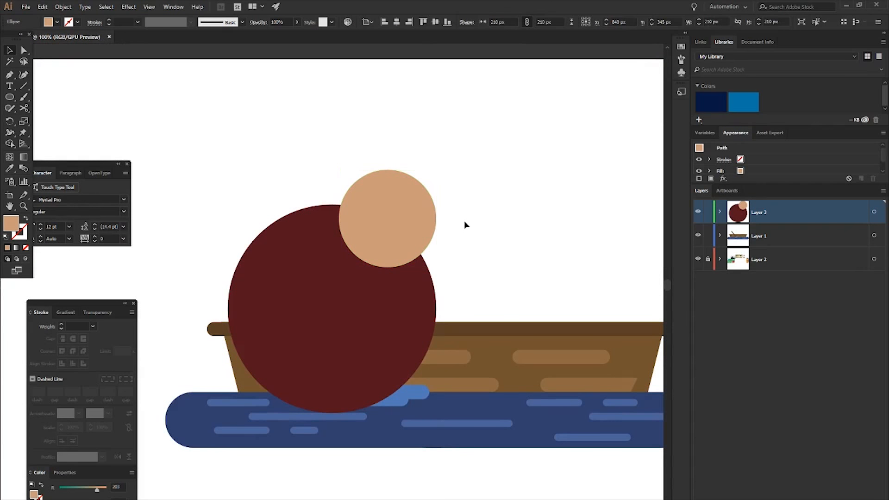
scroll(465, 224, "down", 1)
scroll(397, 270, "down", 3)
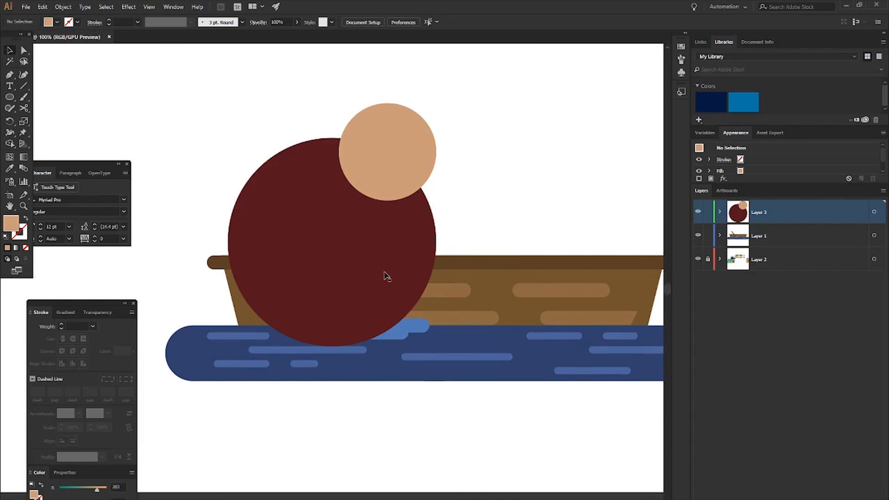
scroll(365, 220, "up", 1)
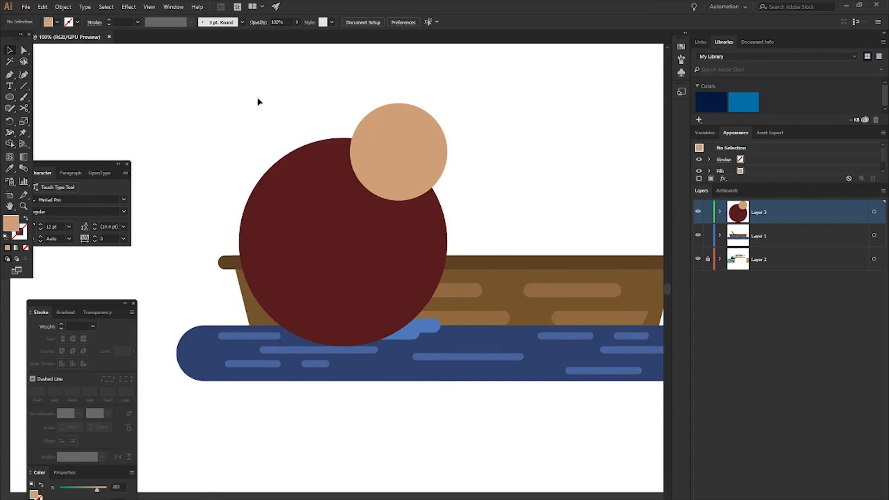
- Move the body and head circles up together by 15 px
left_click(319, 227)
left_click(425, 119, "shift")
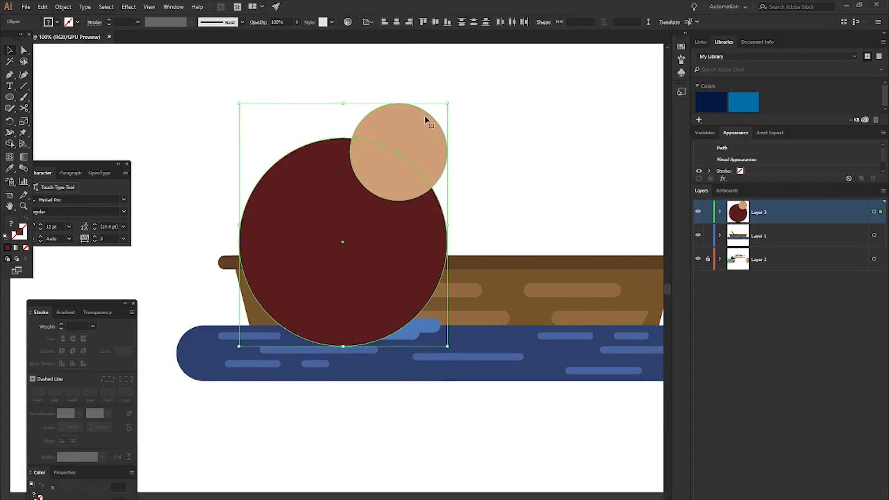
key("shift+Up")
left_click(504, 131)
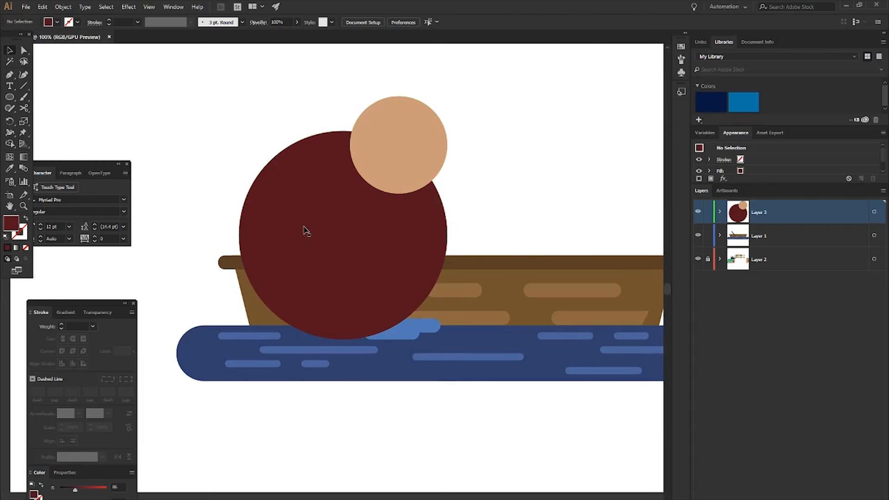
- Draw a 480 x 30 px rectangle across the middle of the red body circle, overhanging both sides
key("m")
key("ctrl+equal")
mouse_move(229, 215)
left_mouse_down()
mouse_move(571, 234)
mouse_move(559, 234)
left_mouse_up()
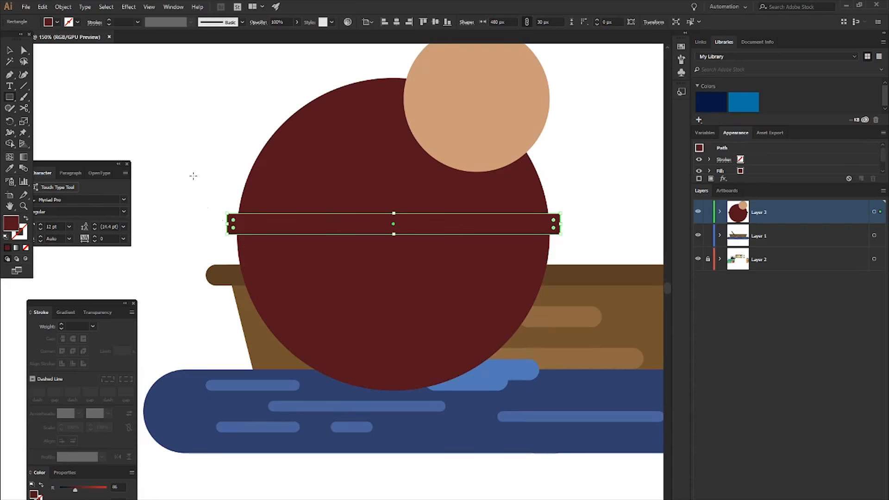
scroll(193, 176, "down", 2)
key("v")
left_click(173, 149)
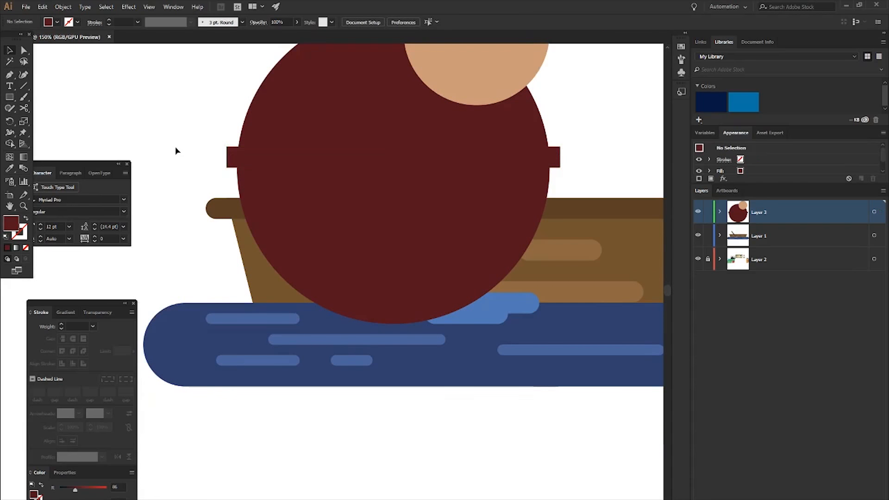
- Extend the rectangle's height downward to 270 px and lower it so its upper edge crosses the body circle's centre
left_click(234, 160)
left_click_drag(394, 168, 394, 334)
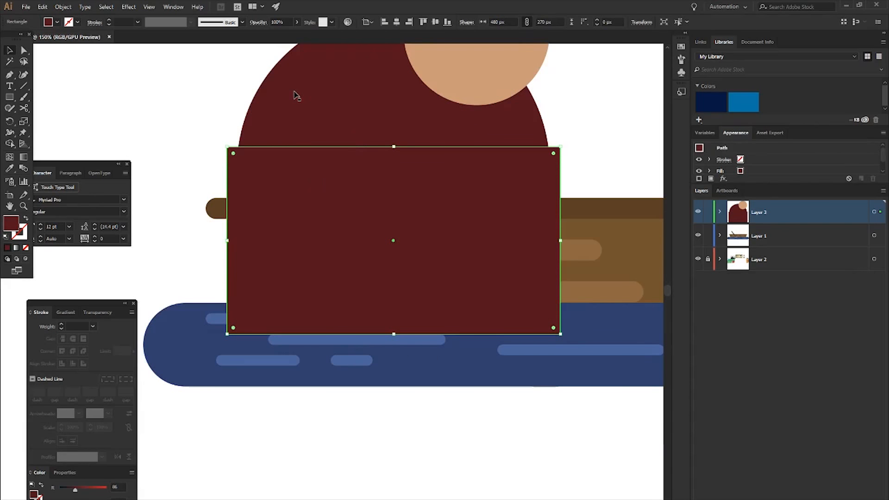
key("shift+Down")
key("shift+Down")
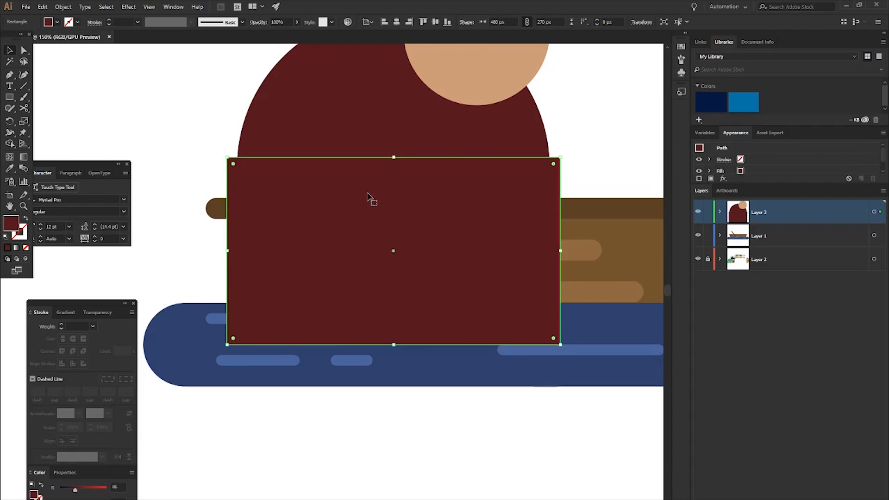
- Split the body circle into two halves along the rectangle's edge with Shape Builder and remove the rectangle parts outside it
left_click(352, 137, "shift")
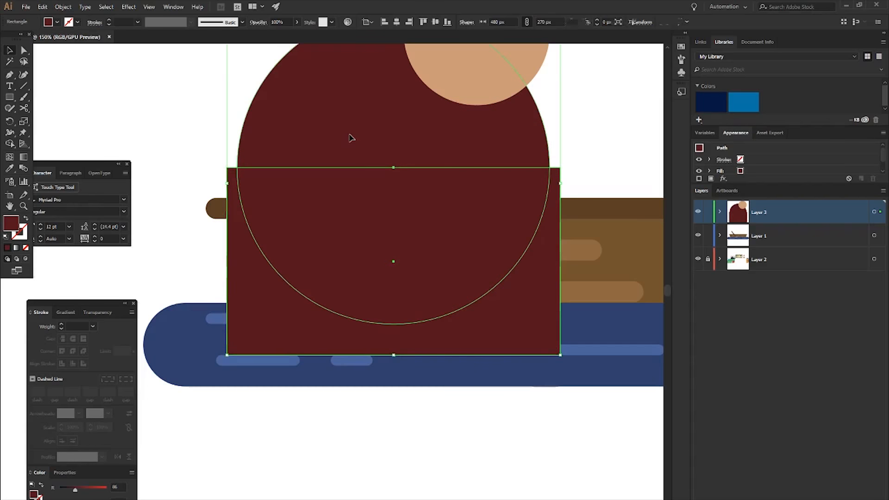
key("shift+m")
left_click(255, 278, "alt")
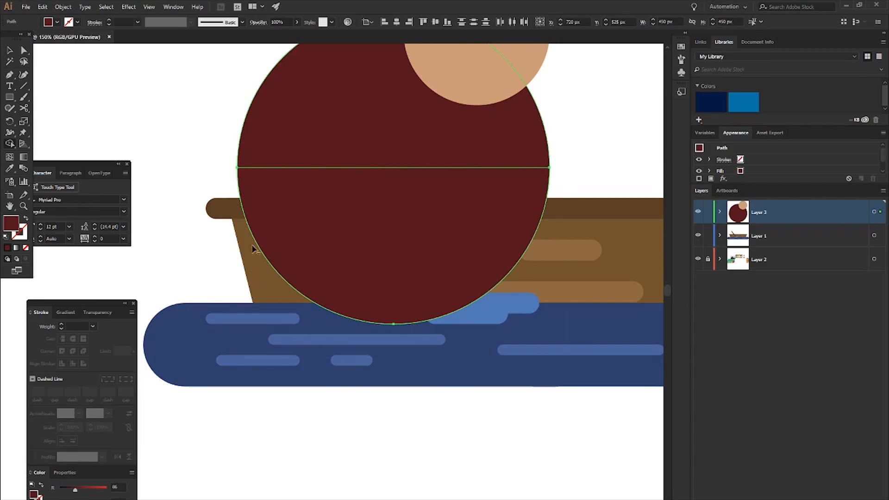
key("v")
left_click(192, 136)
- Fill the lower half of the body circle with the deeper yellow sampled from the overalls in the fisherman photo
left_click(305, 215)
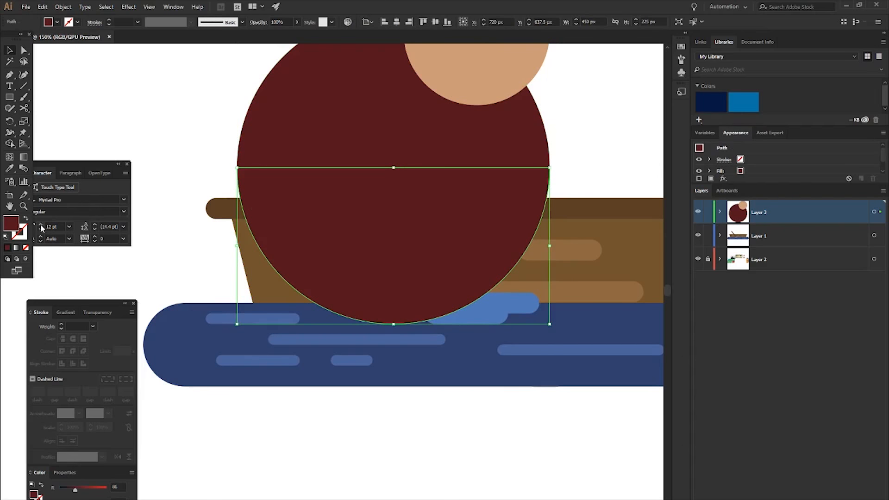
double_click(13, 223)
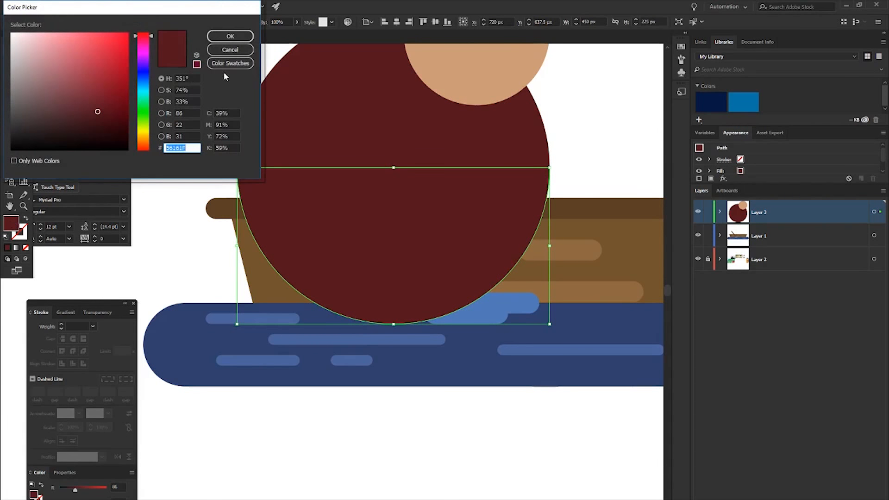
left_click(229, 50)
scroll(312, 193, "down", 6)
scroll(381, 178, "up", 2)
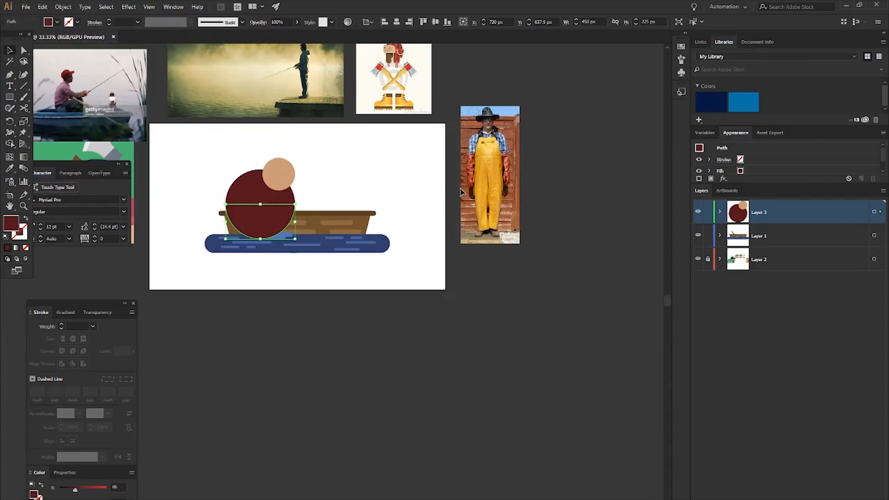
key("i")
left_click(497, 160)
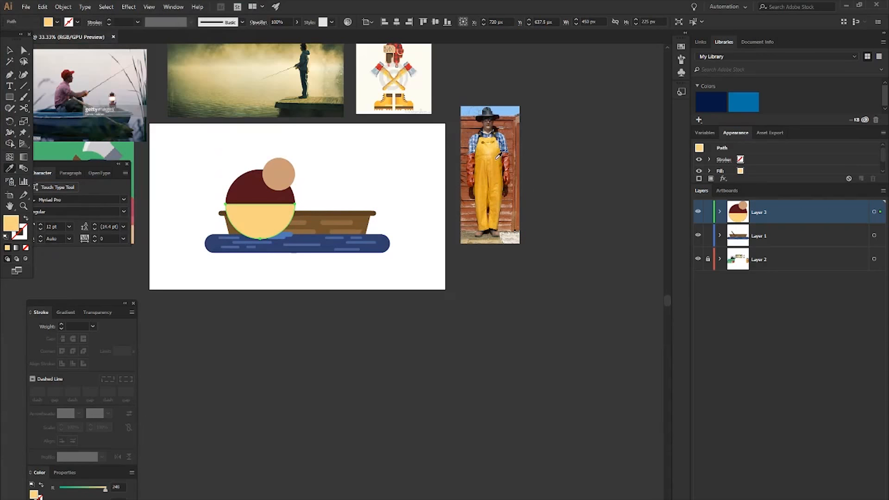
left_click(495, 153)
key("v")
left_click(305, 179)
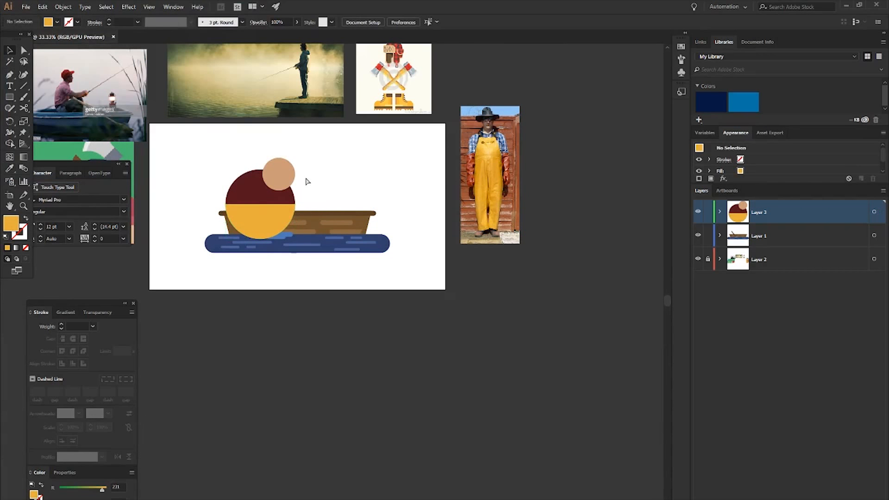
- Draw a 480 x 30 px yellow waistband rectangle along the upper edge of the yellow half circle
scroll(288, 215, "left", 1)
scroll(306, 220, "up", 2)
scroll(306, 221, "left", 1)
scroll(327, 221, "up", 2)
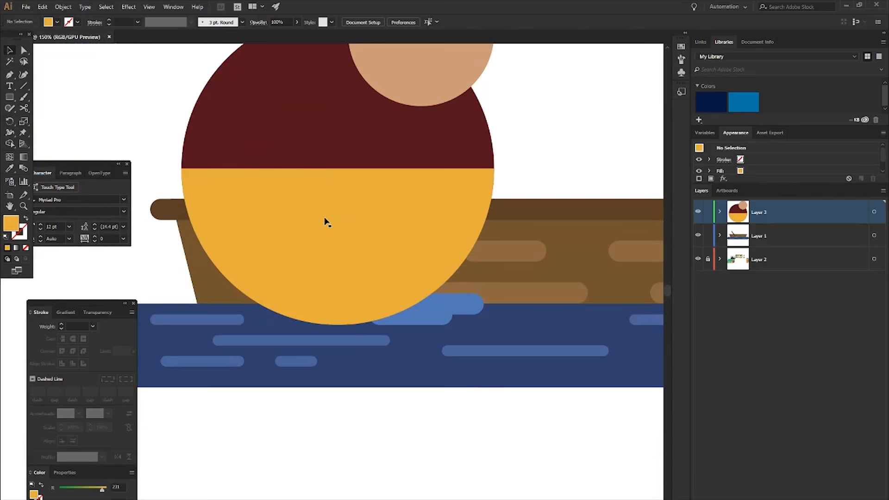
left_click(325, 222)
scroll(326, 223, "up", 1)
scroll(163, 151, "left", 1)
left_click(188, 148)
key("m")
left_click_drag(183, 214, 517, 226)
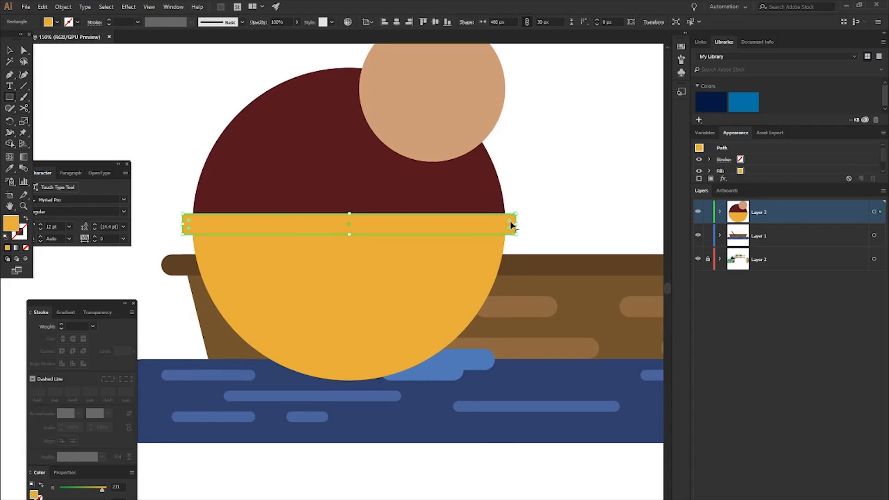
- Darken the waistband's fill to D19833 and fully round its corners to a 15 px radius
double_click(11, 226)
left_click_drag(101, 45, 101, 53)
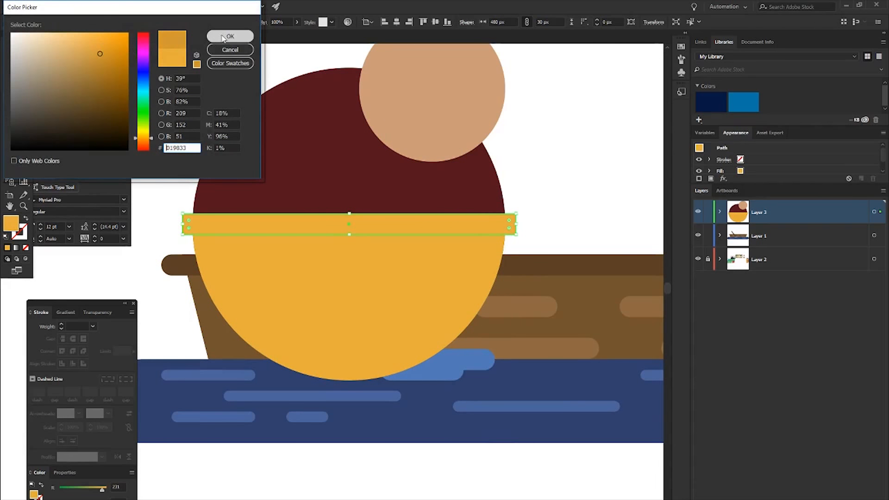
left_click(230, 36)
left_click_drag(190, 220, 204, 241)
key("v")
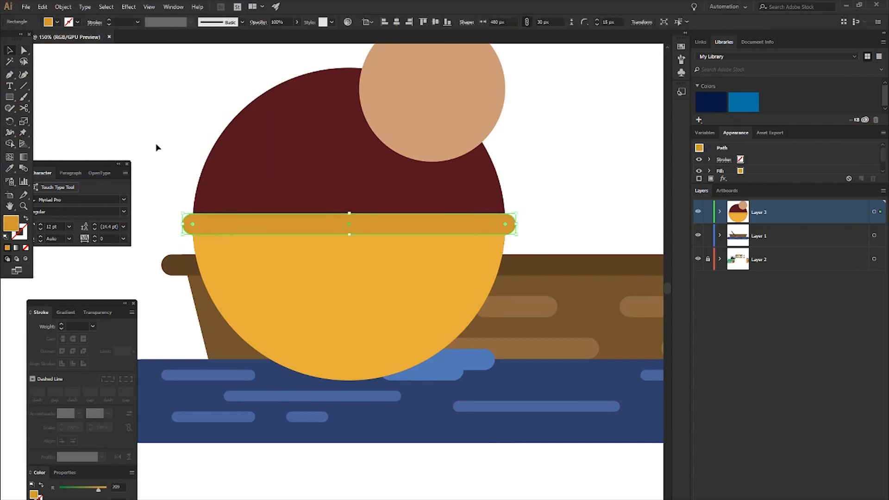
left_click(155, 143)
- Move the head circle up 15 px and left 15 px relative to the body
scroll(260, 212, "down", 2)
scroll(313, 276, "up", 1)
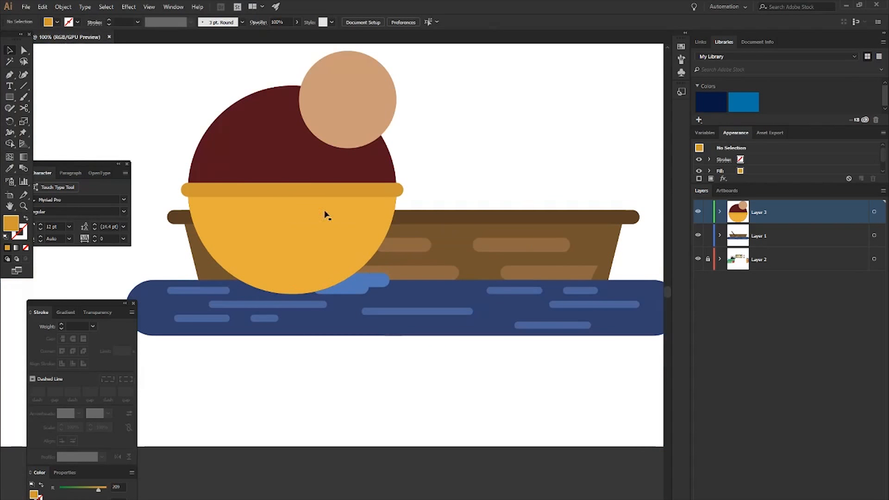
scroll(484, 200, "up", 4)
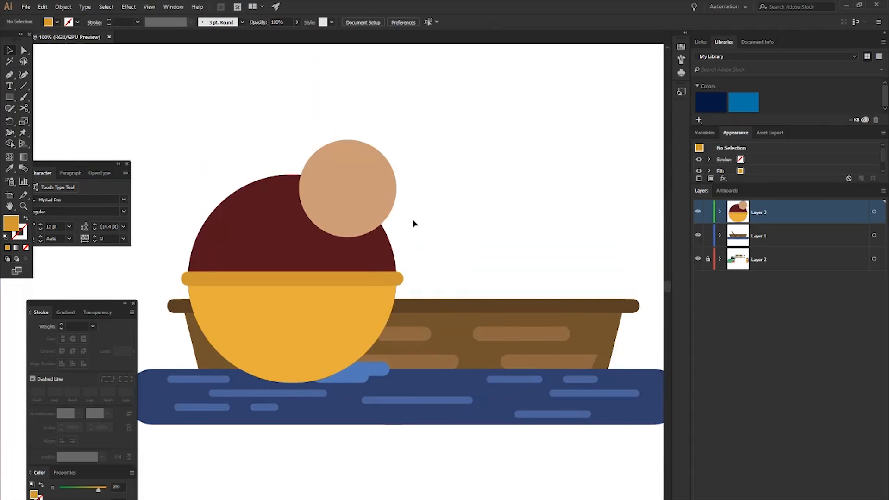
left_click(337, 194)
key("Up")
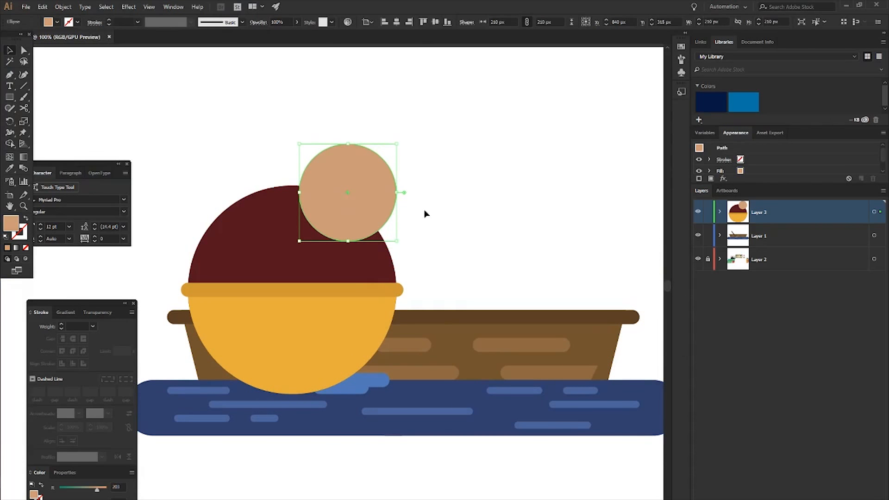
left_click(426, 213)
left_click(381, 185)
key("Left")
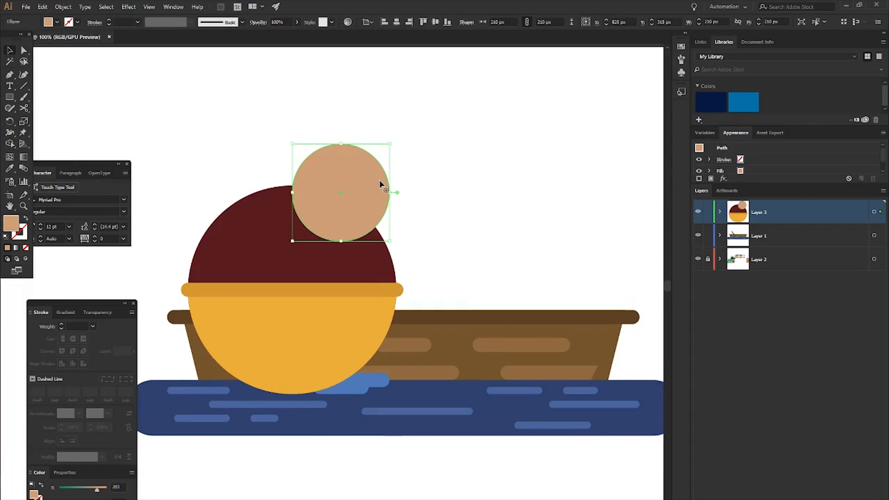
left_click(441, 197)
- Draw a 120 px skin-toned circle centred on the head circle's lower right edge
scroll(371, 204, "up", 1)
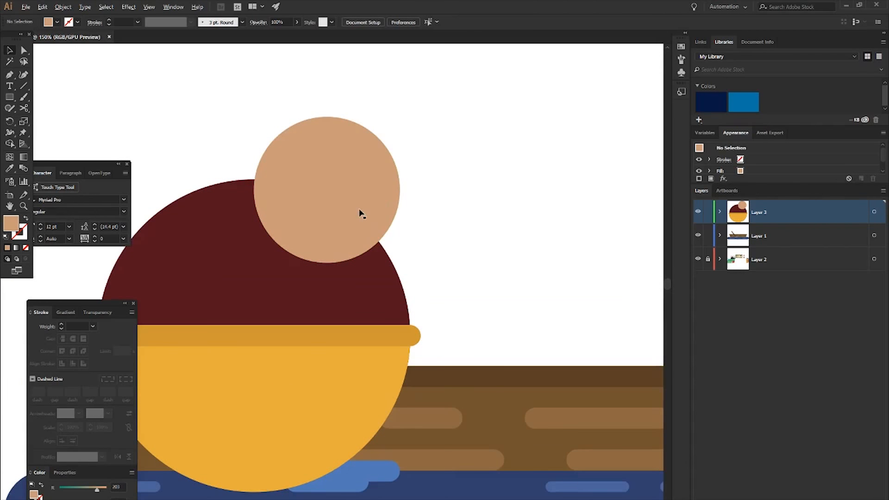
scroll(359, 213, "up", 1)
key("l")
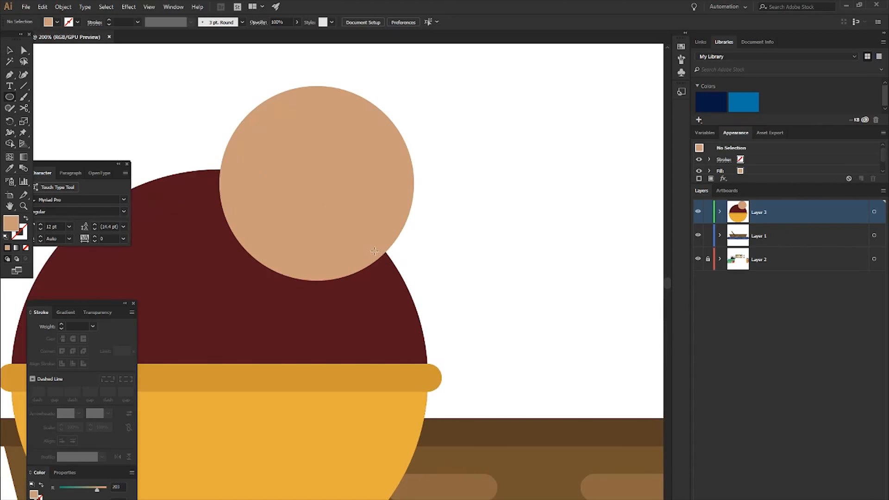
left_click_drag(372, 254, 420, 297)
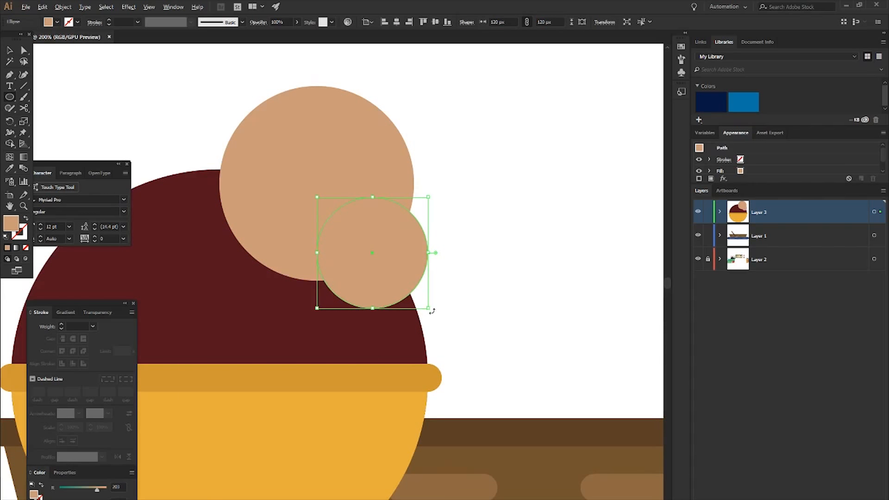
- Shrink the new circle to 90 px and move it left 30 px over the lower part of the head
left_click_drag(430, 310, 401, 282)
key("Left")
key("Left")
key("Left")
key("Left")
key("Right")
key("Right")
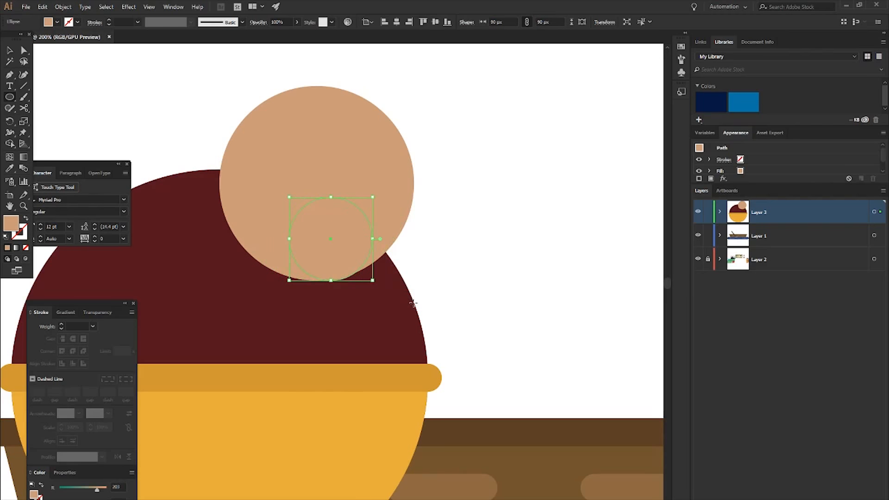
- Change the 90 px circle's fill to the dark brown 5B3D28
double_click(11, 224)
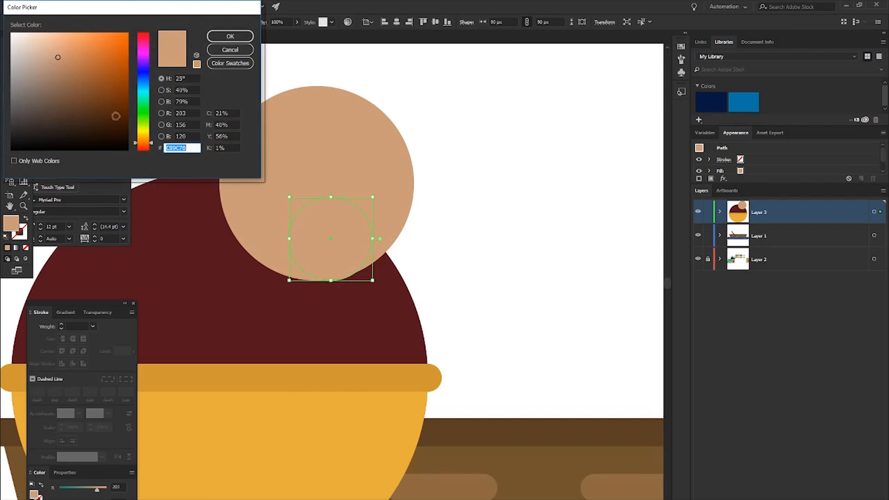
left_click_drag(71, 95, 76, 109)
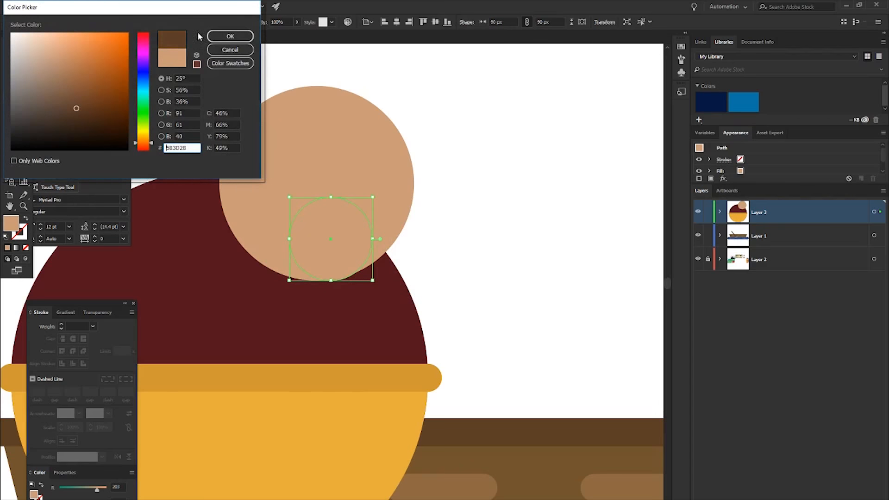
left_click(230, 38)
key("ctrl+shift+a")
left_click(354, 254)
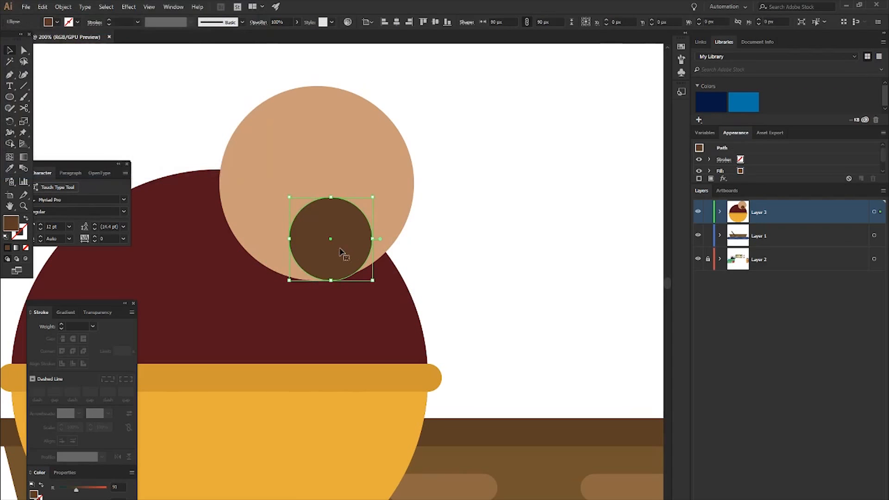
- Copy the brown circle 45 px left and 30 px up, and place a 120 px copy overlapping its lower right side
left_click_drag(316, 229, 445, 328)
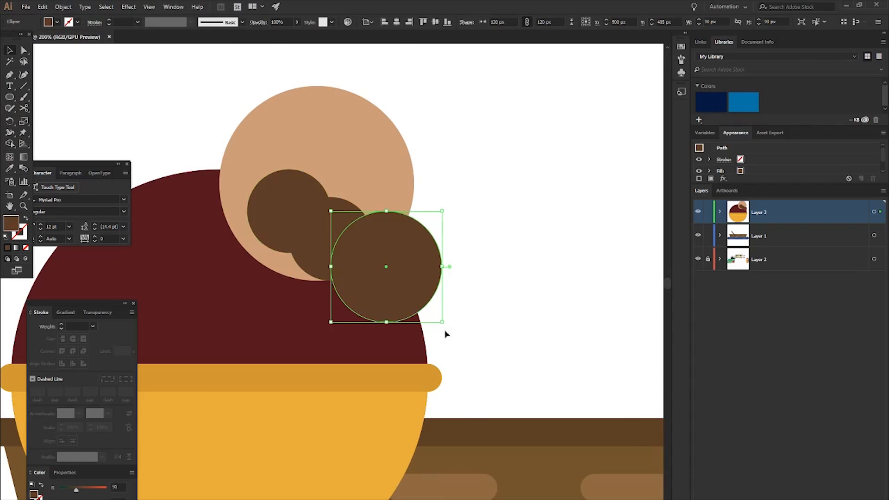
key("shift+Up")
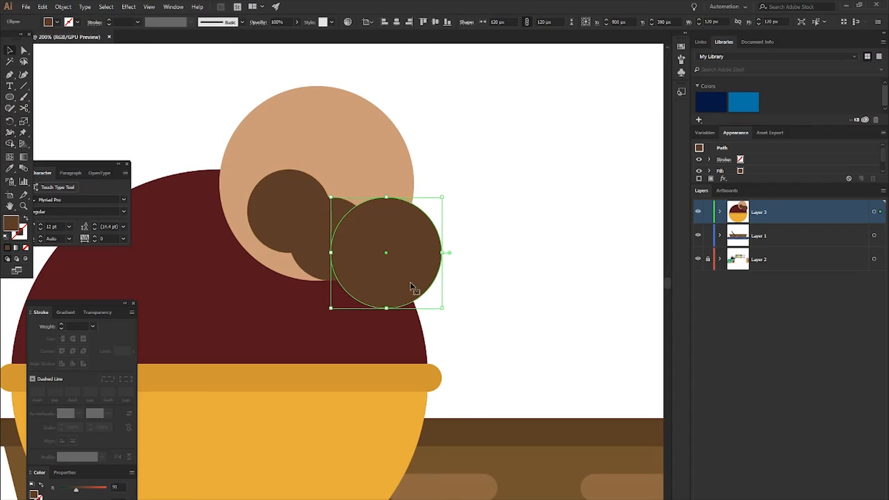
- Enlarge the middle beard circle to 105 px towards its lower left and move the 120 px beard circle down 15 px
left_click(318, 256)
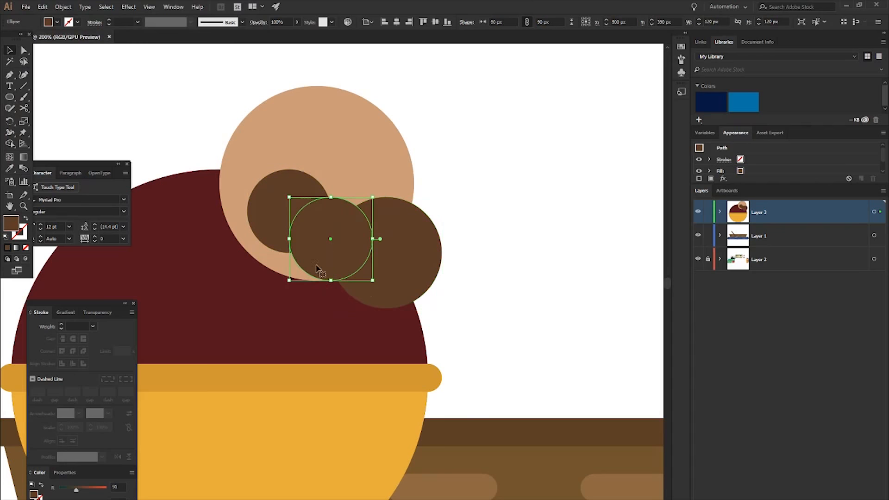
left_click_drag(289, 280, 275, 294)
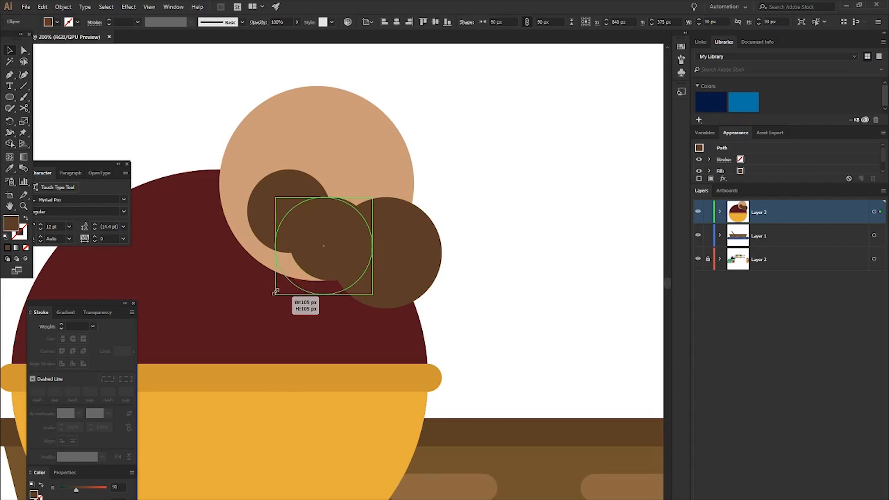
left_click(512, 270)
scroll(365, 301, "up", 5)
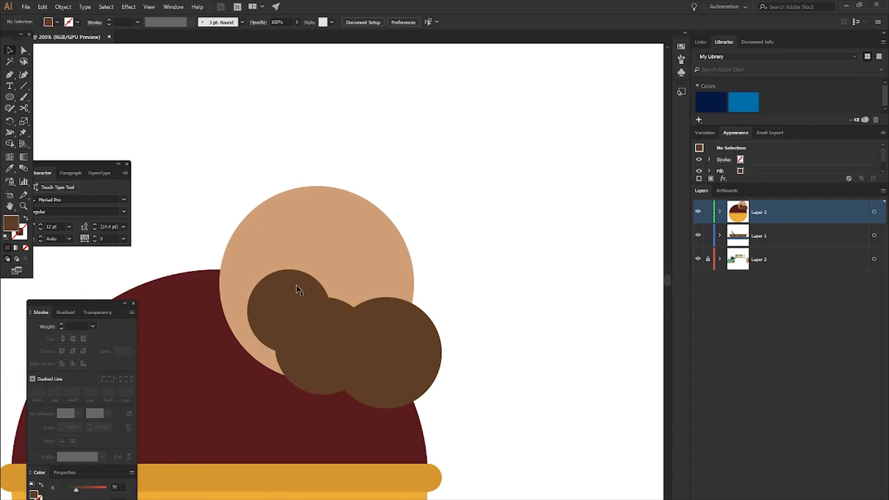
scroll(421, 337, "down", 2)
left_click_drag(410, 301, 411, 311)
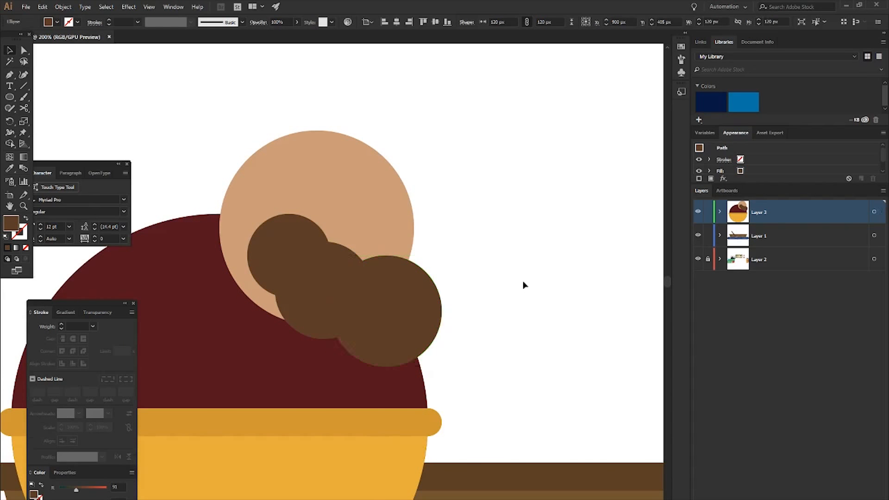
left_click(524, 284)
- Draw a 60 by 15 px open path from the largest beard circle's top, curving into a horizontal line to the right
scroll(394, 250, "up", 2)
key("p")
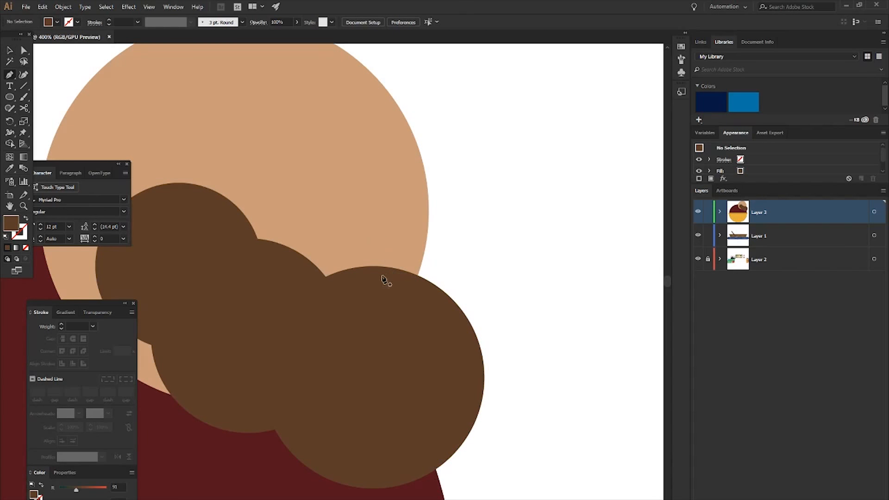
left_click(373, 266)
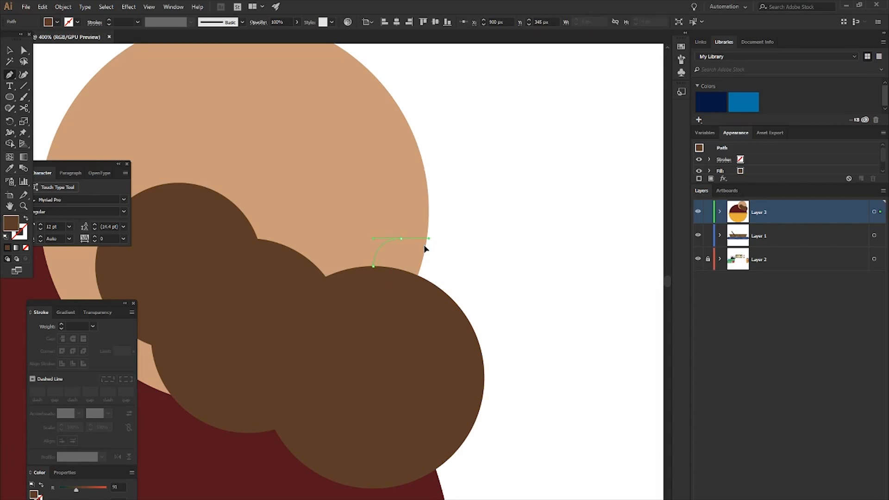
left_click(484, 239)
left_click(436, 255, "ctrl")
left_click(435, 255)
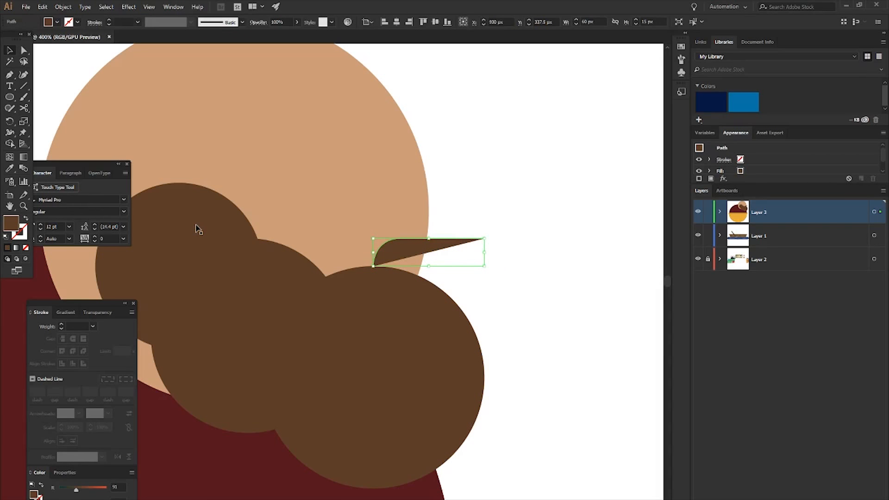
- Swap the curved path's fill to a brown stroke and set its weight to 15 pt
key("shift+x")
left_click(62, 324)
left_click(61, 325)
left_click(62, 324)
left_click(61, 324)
left_click(61, 324)
left_click(61, 324)
left_click(61, 324)
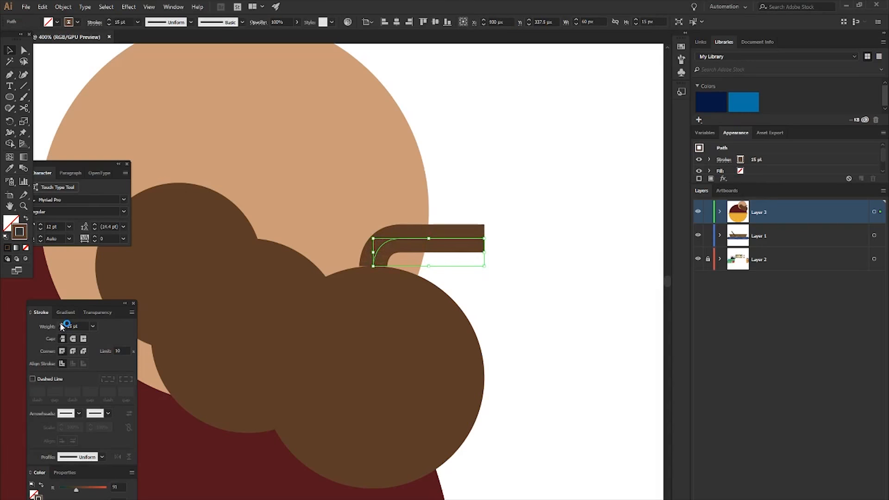
left_click(510, 245)
- Shorten the moustache path by 30 px so it ends at the head's edge, and give its stroke round caps
key("a")
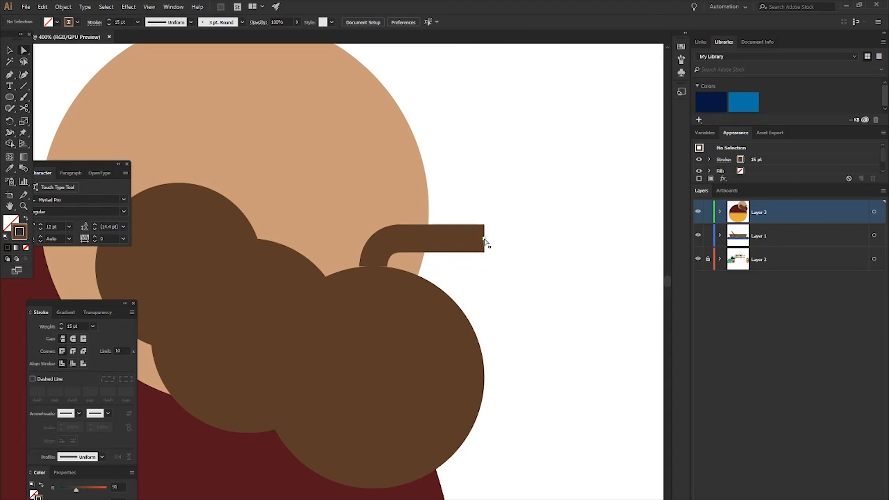
left_click_drag(444, 239, 446, 239)
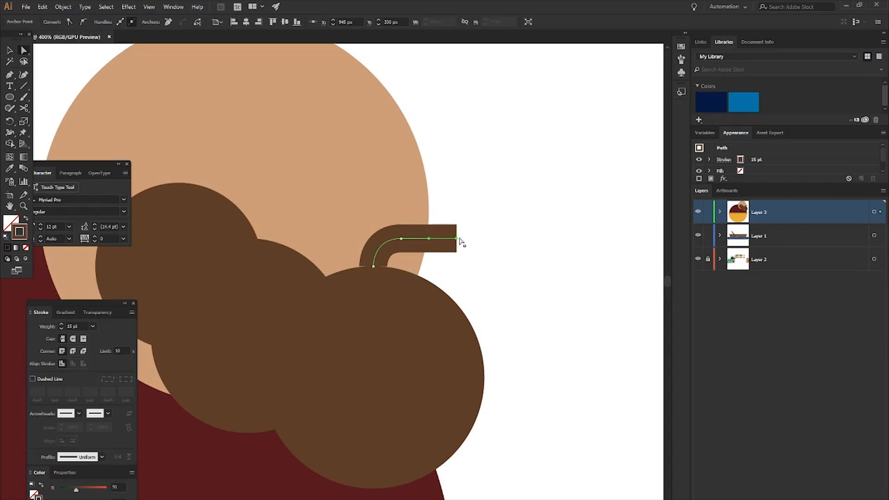
left_click(460, 240)
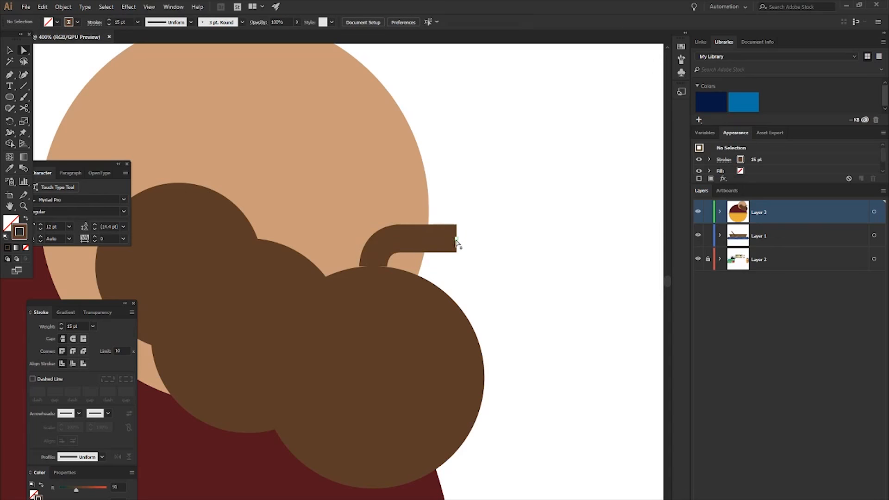
left_click_drag(456, 241, 427, 238)
left_click(422, 239)
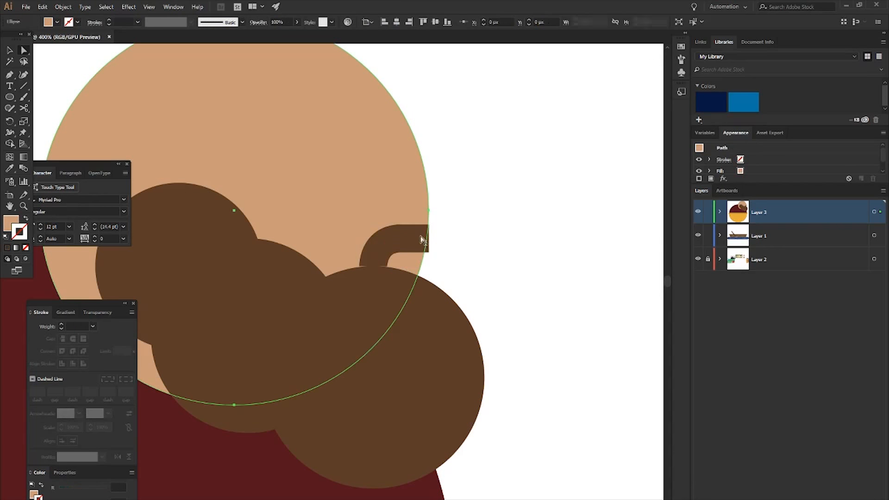
left_click(428, 247)
left_click(399, 239)
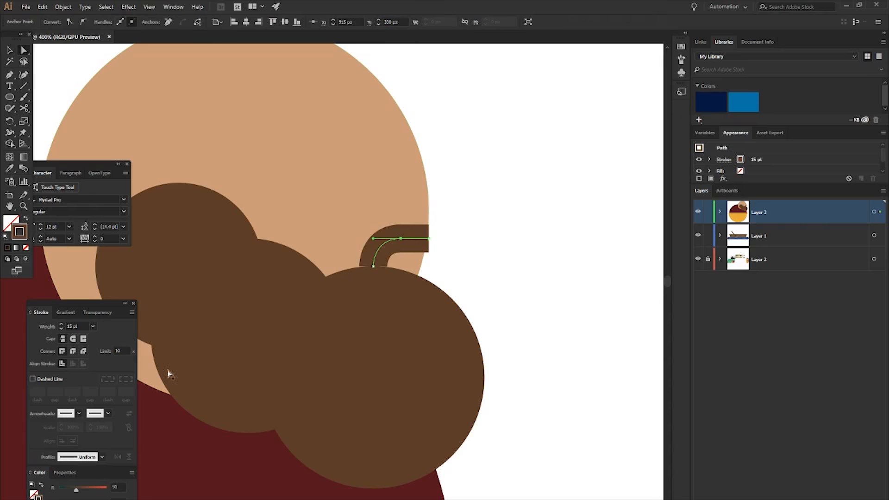
left_click(73, 338)
left_click(544, 282)
- Draw a 60 by 30 px rectangle above the moustache, overlapping the right edge of the head
scroll(529, 283, "down", 3)
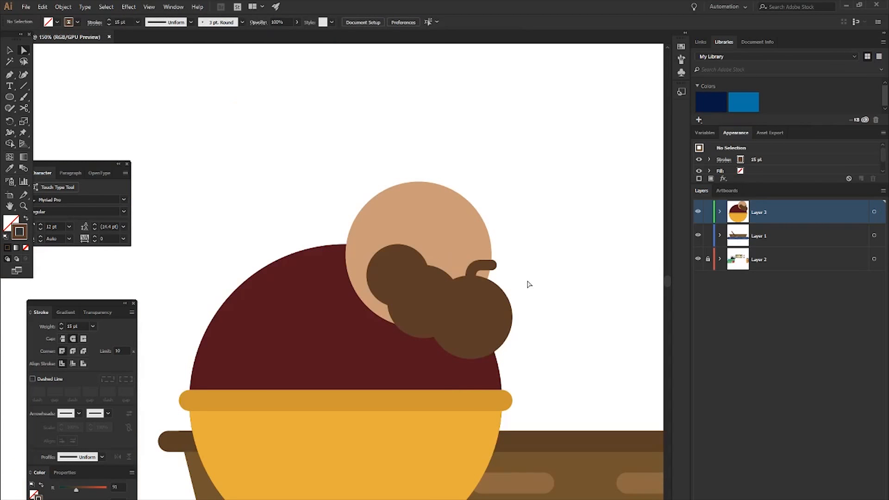
scroll(530, 288, "right", 2)
scroll(488, 310, "down", 2)
scroll(479, 317, "up", 2)
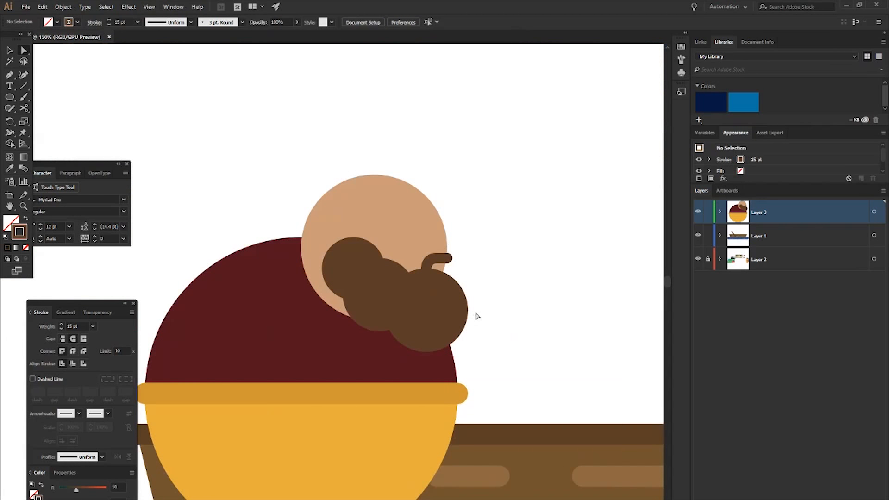
scroll(477, 316, "up", 1)
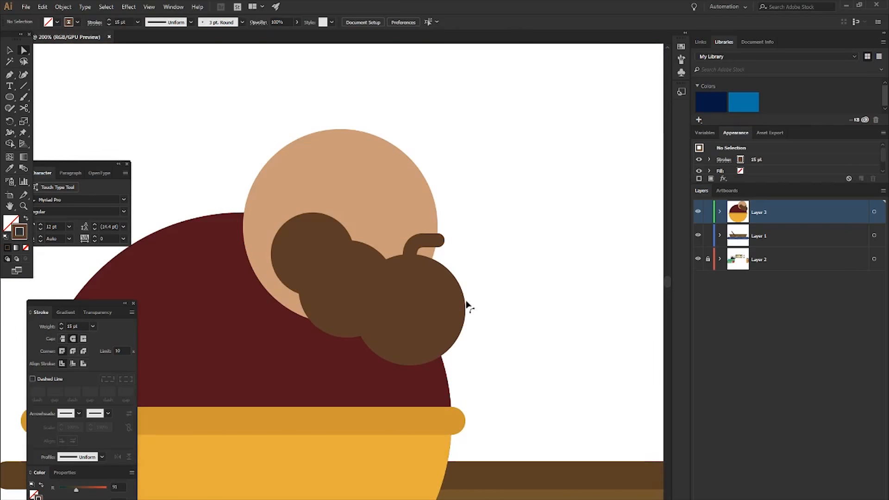
key("v")
scroll(504, 247, "up", 3)
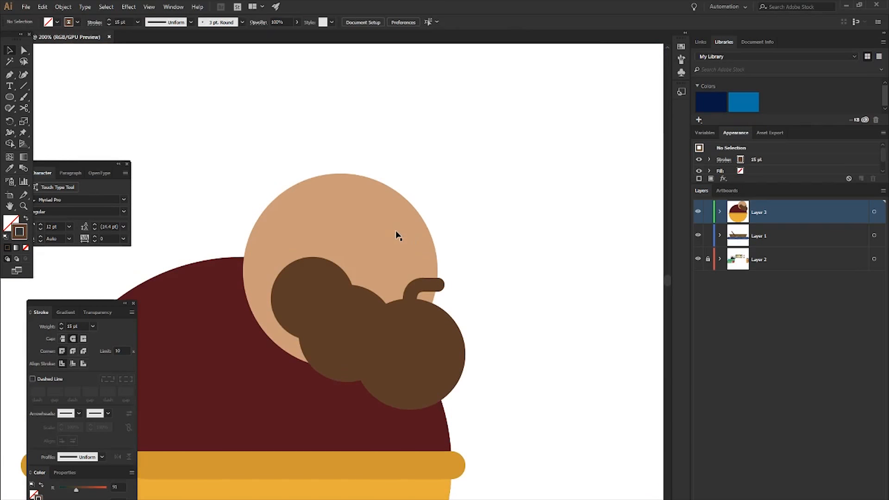
scroll(396, 236, "up", 1)
key("m")
scroll(403, 241, "up", 1)
left_click_drag(393, 241, 478, 282)
- Fill the eyebrow rectangle with brown, without a stroke, and fully round its corners
key("shift+x")
left_click_drag(470, 248, 451, 260)
left_click(518, 265)
left_click(437, 250)
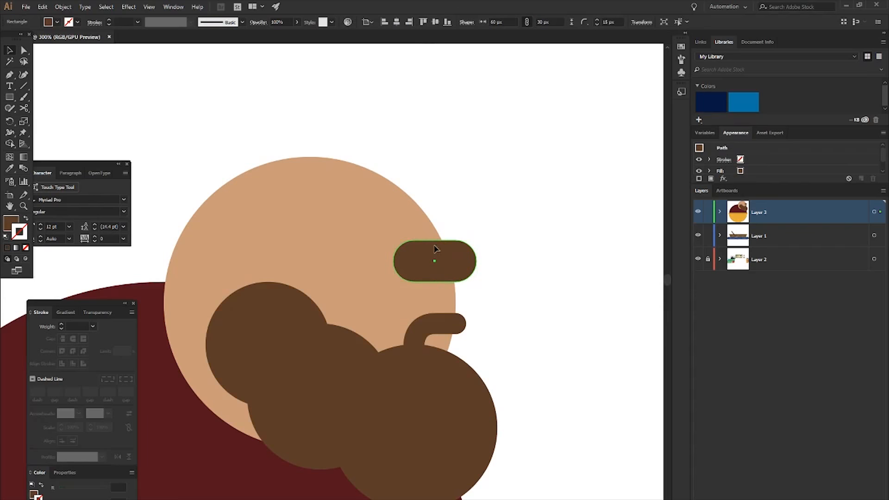
- Extend the eyebrow's left end 15 px further over the head
left_click_drag(394, 261, 373, 261)
left_click(532, 273)
scroll(513, 273, "down", 2)
scroll(492, 285, "up", 2)
scroll(492, 288, "up", 1)
- Shorten the eyebrow's right end by 15 px, making the shape 60 px wide
left_click(432, 246)
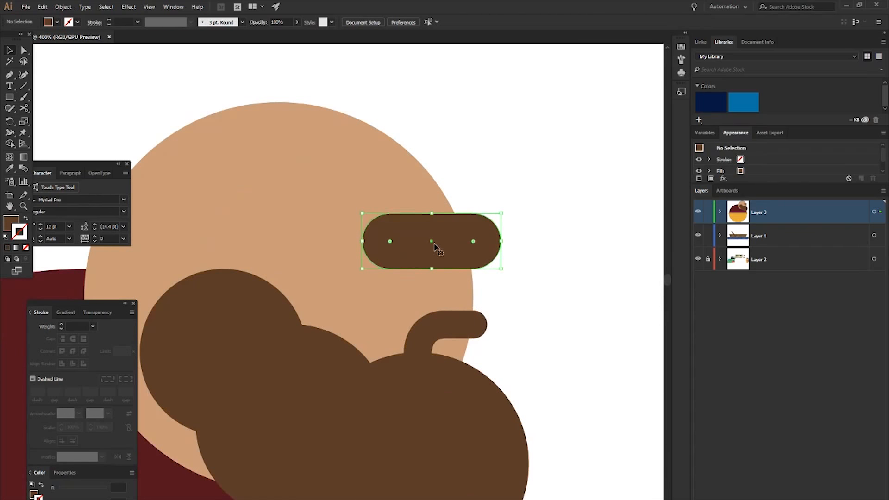
left_click_drag(500, 241, 473, 242)
left_click(510, 239)
left_click(416, 241)
mouse_move(416, 240)
left_mouse_down()
mouse_move(389, 213)
mouse_move(416, 241)
left_mouse_up()
left_click(480, 212)
- Compare the whole fisherman and boat scene with the reference images above the artboard, including the hat and boots
scroll(537, 259, "down", 7)
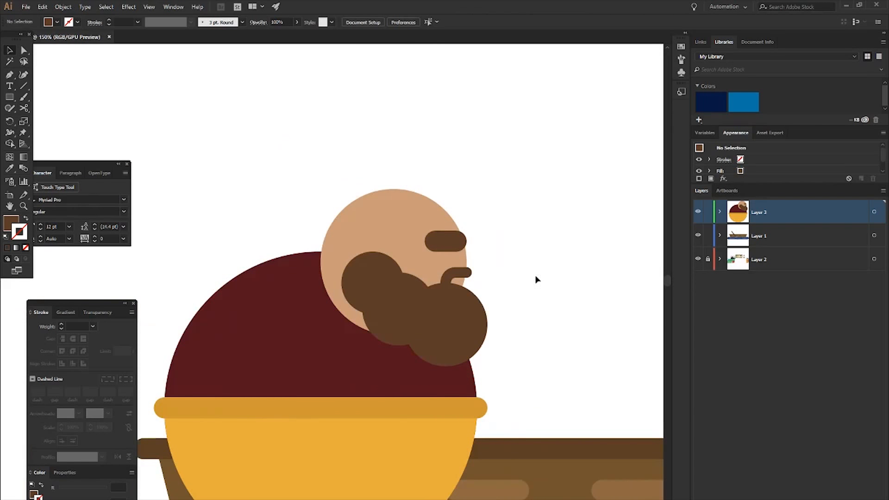
scroll(534, 278, "right", 1)
scroll(478, 289, "up", 2)
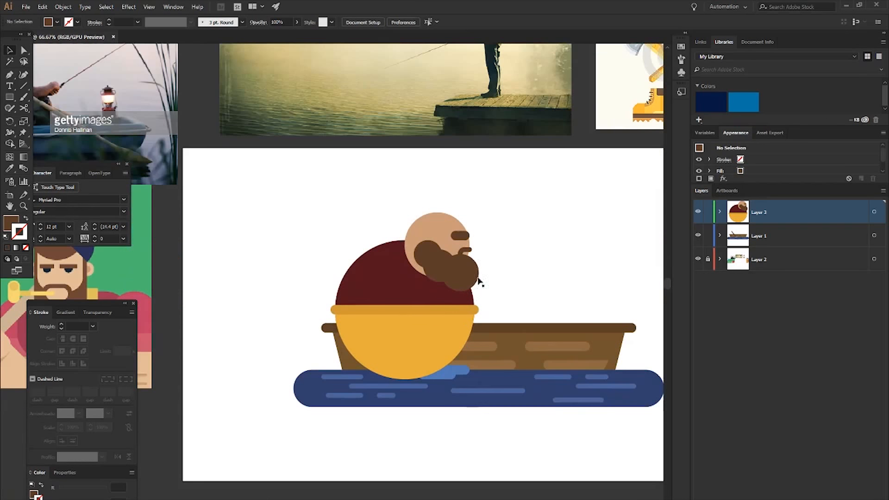
scroll(514, 239, "right", 4)
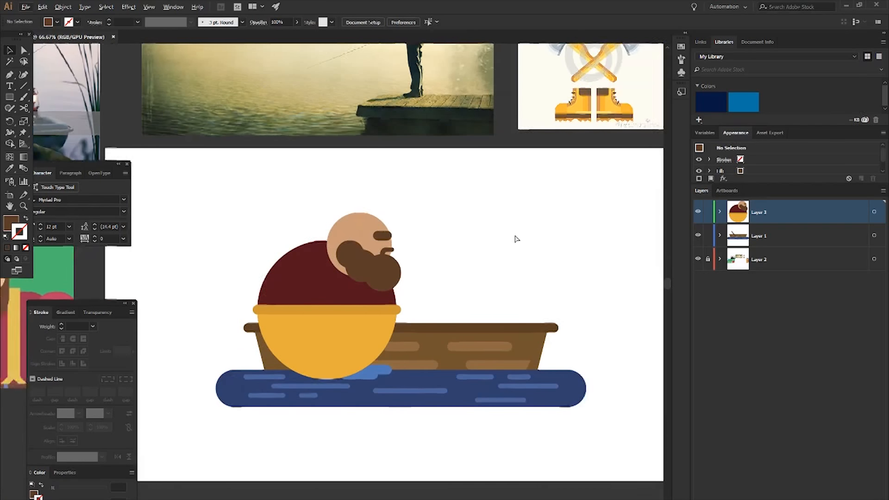
scroll(514, 238, "up", 3)
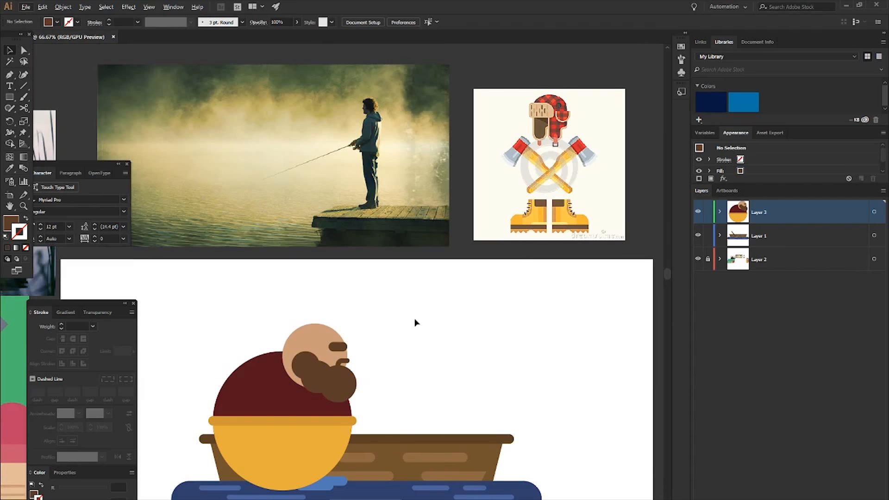
scroll(415, 320, "down", 2)
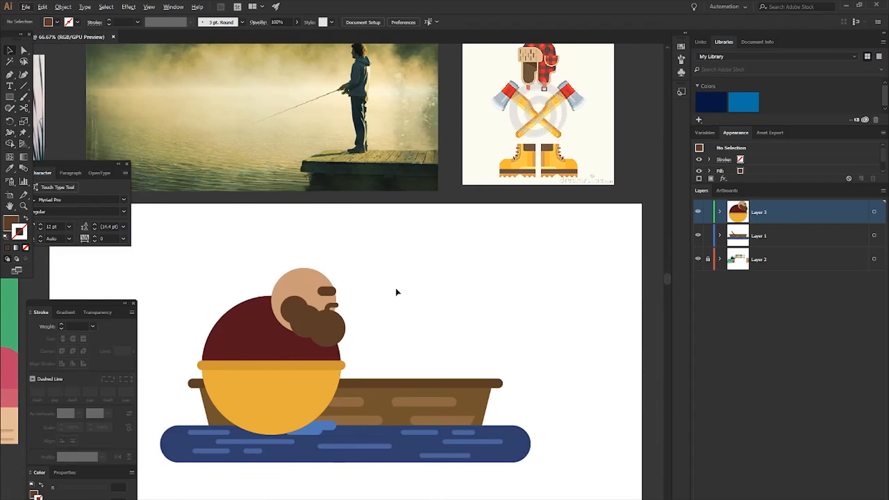
scroll(441, 283, "up", 2)
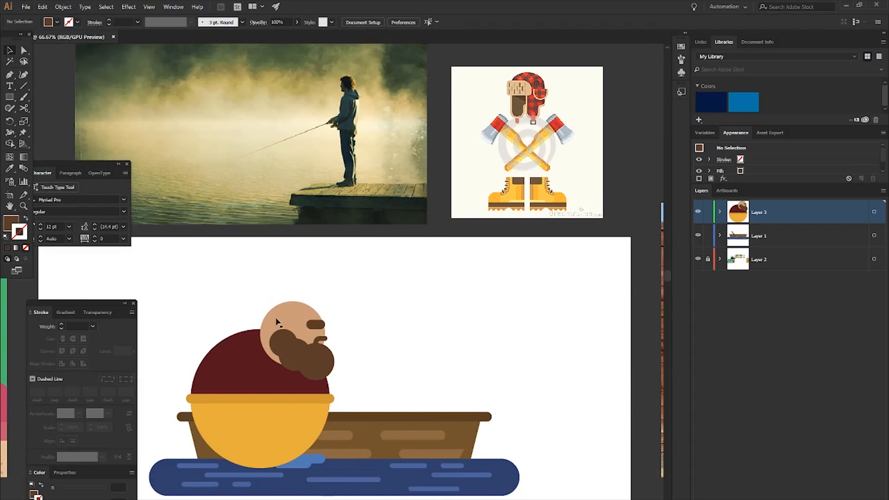
scroll(410, 358, "up", 1)
scroll(383, 337, "down", 1)
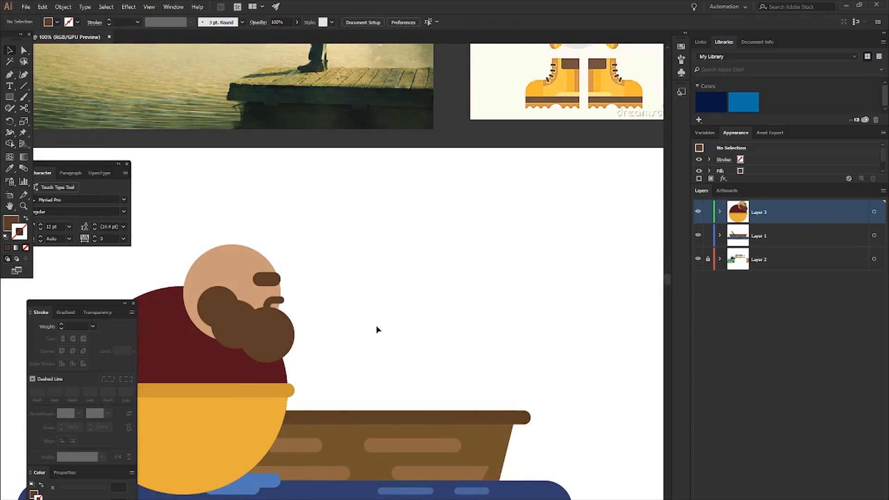
- Show the grid and draw a 240 px brown square on the empty artboard area above and beyond the boat's right end
key("m")
key("ctrl+apostrophe")
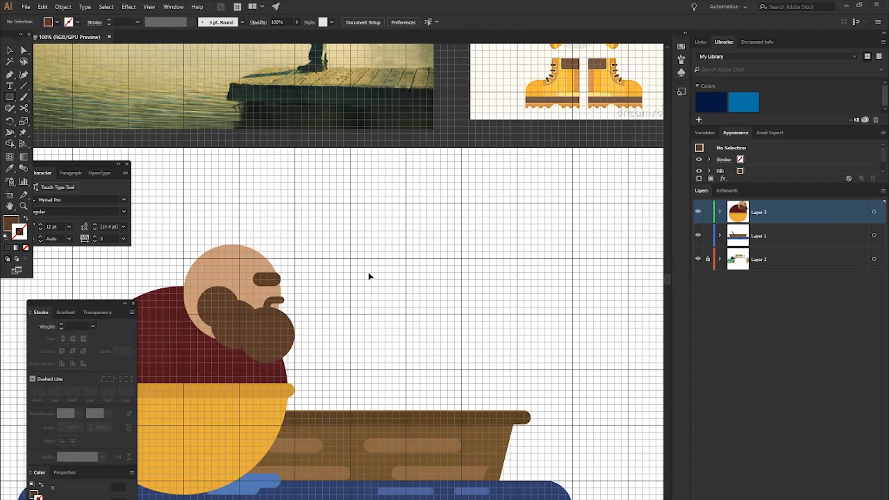
scroll(395, 283, "right", 2)
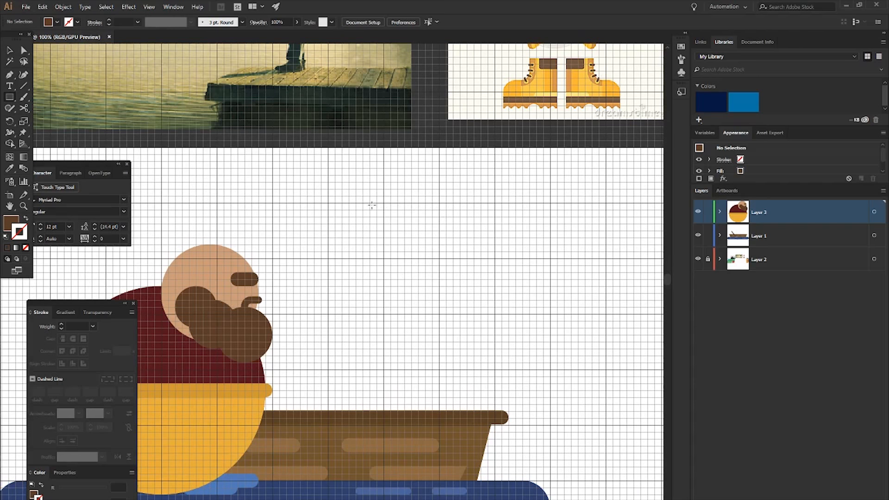
scroll(493, 236, "right", 6)
scroll(376, 213, "left", 1)
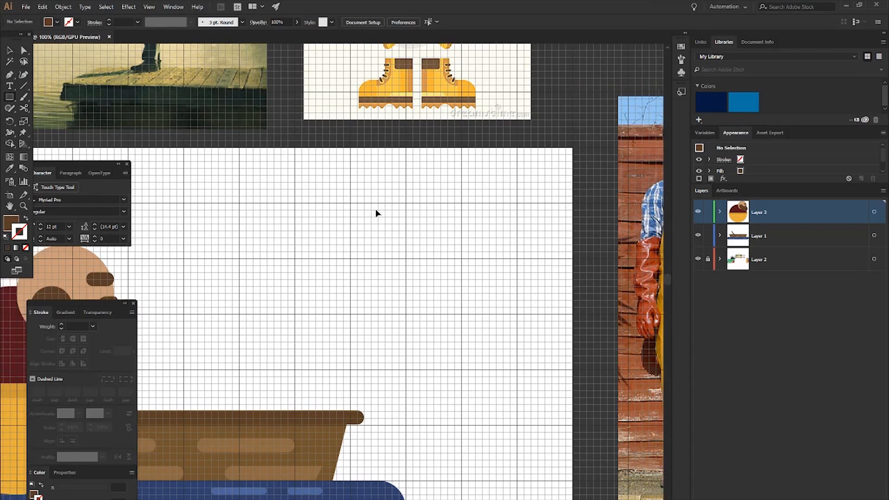
mouse_move(351, 202)
left_mouse_down()
mouse_move(459, 293)
mouse_move(460, 313)
left_mouse_up()
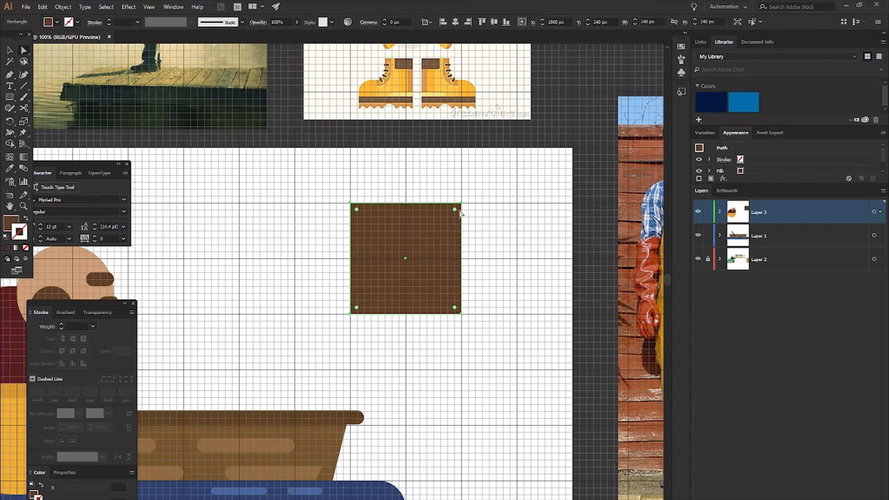
- Round only the two top corners of the brown square with a large radius
left_click(517, 229)
left_click(366, 219)
left_click(340, 188)
left_click_drag(362, 197, 486, 218)
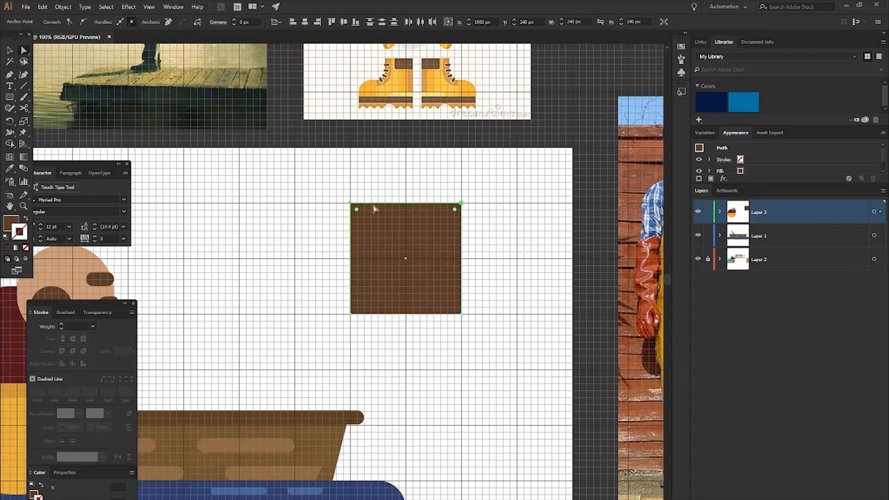
left_click_drag(357, 209, 409, 254)
left_click(526, 238)
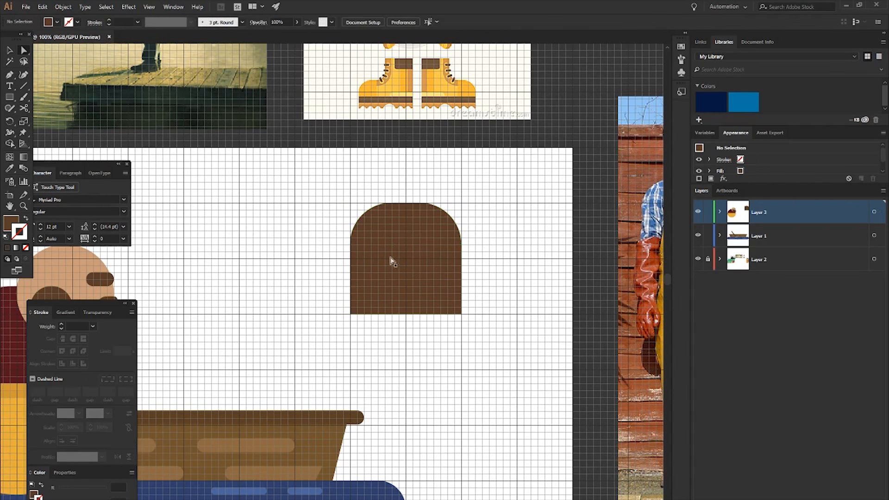
- Try to fully round the brown shape's top and slightly round its two bottom corners
left_click(391, 262)
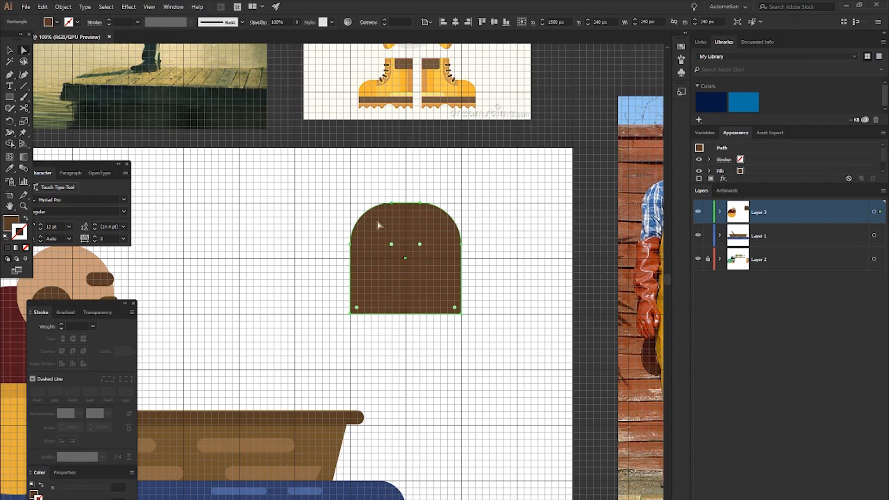
left_click(516, 246)
scroll(447, 292, "left", 1)
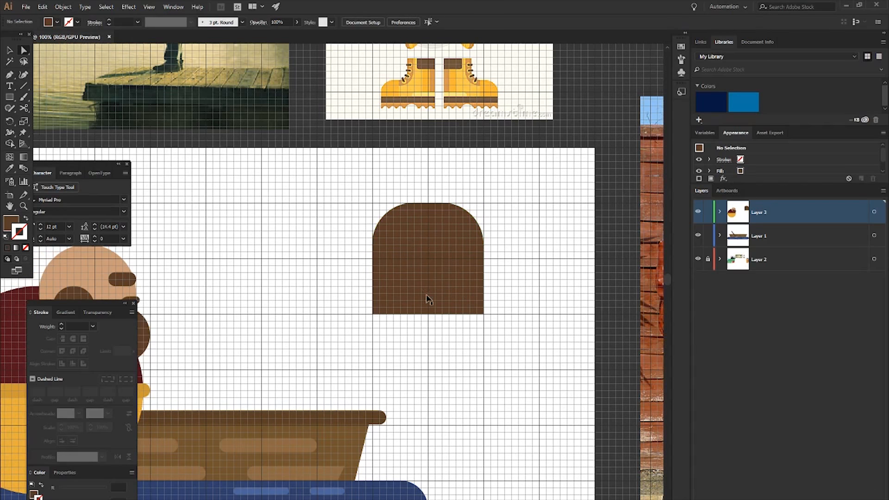
key("m")
left_click(403, 290)
key("Escape")
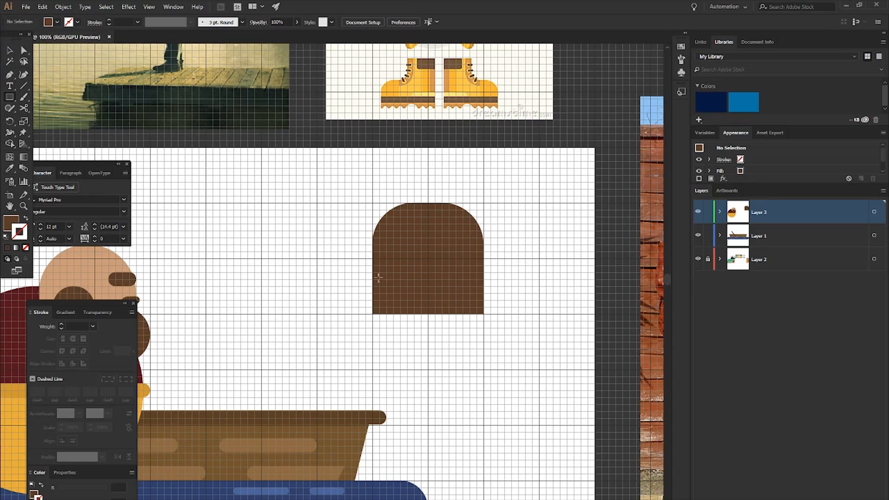
- Trim off the lower half of the brown shape with an overlapping rectangle and the Shape Builder, keeping a dome 120 px high
left_click_drag(358, 258, 497, 328)
key("v")
left_click(447, 241, "shift")
key("shift+m")
left_click_drag(454, 275, 457, 321)
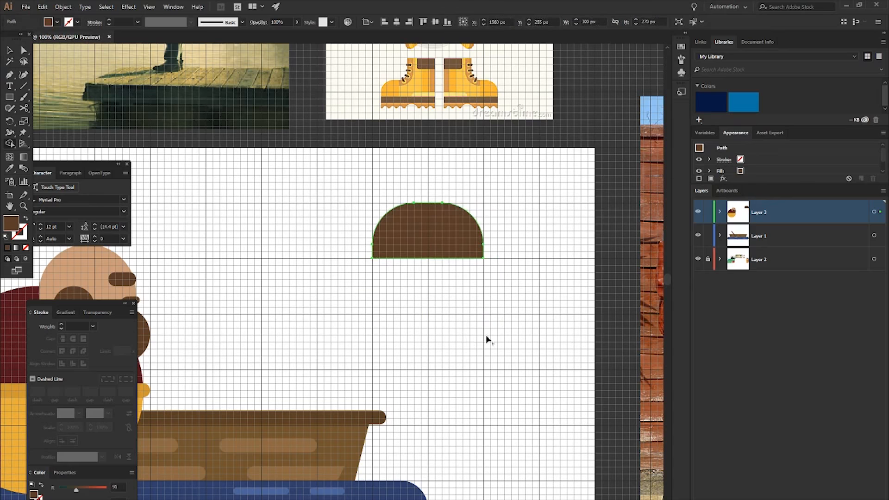
- Draw a 60 px brown square directly below the dome's lower left corner
key("v")
left_click(504, 285)
key("m")
left_click_drag(373, 258, 401, 287)
- Duplicate the square 30 px to the right and enlarge the copy to 90 px wide and 150 px high
key("shift+Right")
key("shift+Right")
key("shift+Right")
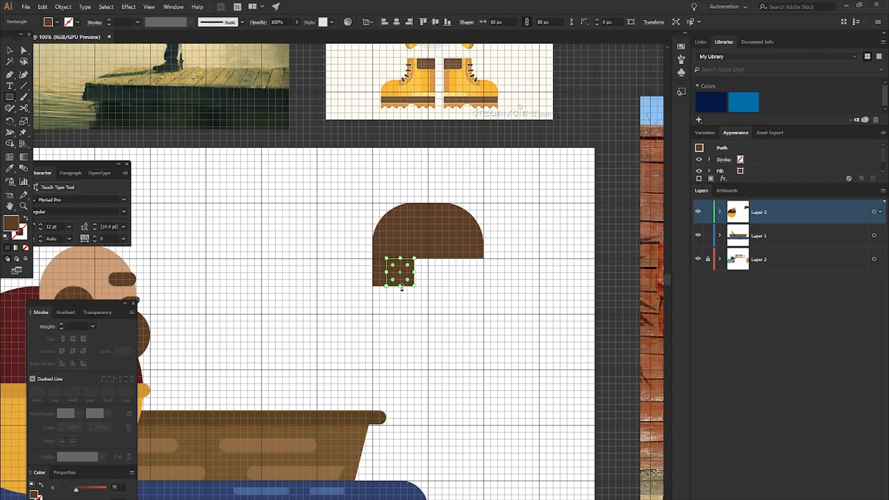
left_click_drag(402, 287, 401, 328)
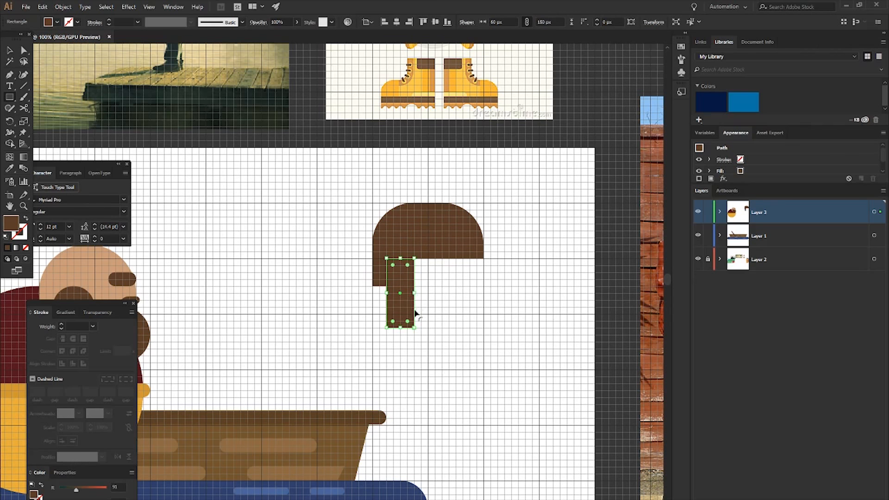
left_click_drag(415, 293, 426, 295)
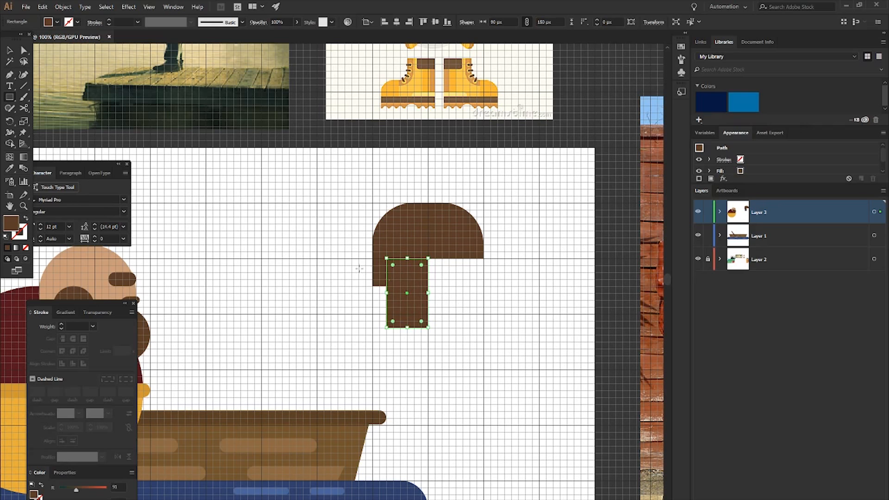
- Merge the small square and the tall rectangle into one ear flap shape with the Shape Builder
key("a")
scroll(373, 275, "up", 2)
left_click(382, 259, "shift")
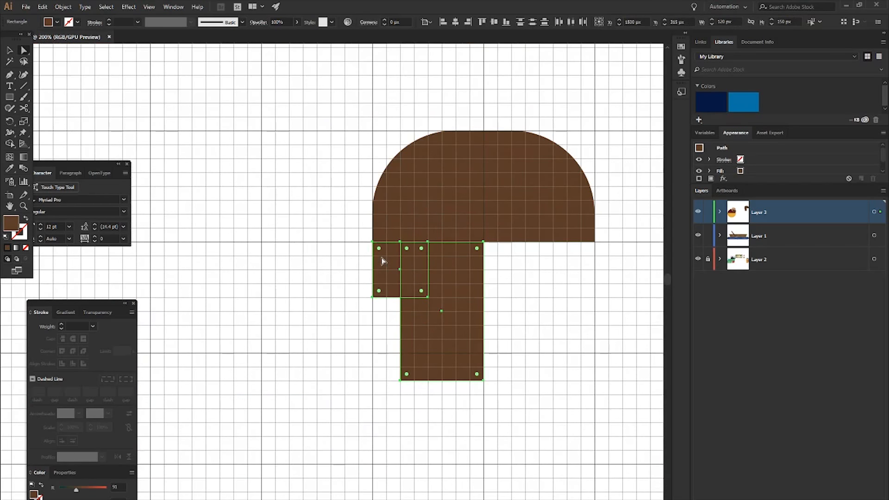
key("shift+m")
left_click_drag(395, 267, 445, 278)
key("v")
left_click(314, 288)
- Round the ear flap's corners slightly, including the inner step, while keeping its upper left corner square against the dome
key("a")
left_click(403, 283)
left_click_drag(376, 292, 443, 274)
key("ctrl+shift+a")
left_click(435, 274)
left_click(330, 254)
left_click(388, 255)
left_click_drag(388, 258, 375, 246)
left_click(308, 236)
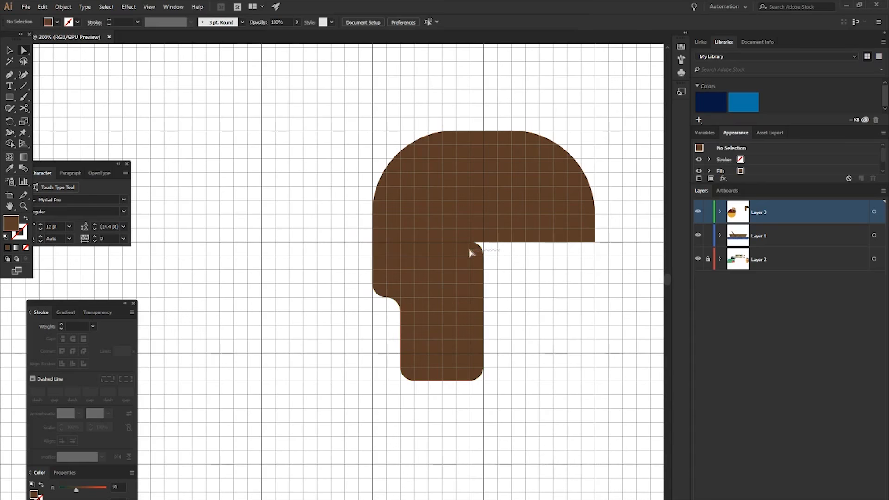
- Remove the rounding from the ear flap's upper right corner so it meets the dome squarely
left_click(470, 252)
left_click_drag(472, 252, 496, 246)
left_click(527, 342)
scroll(526, 343, "right", 3)
scroll(379, 289, "right", 1)
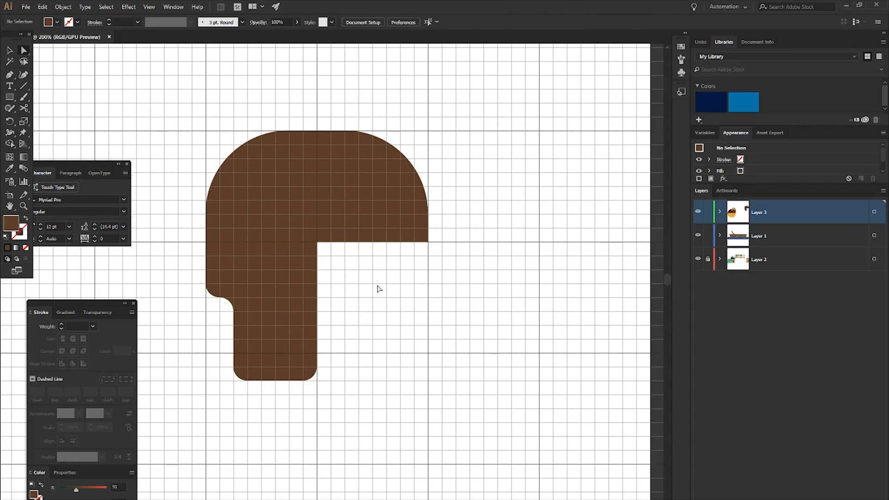
- Round the ear flap's two bottom corners fully into a semicircular end
scroll(379, 289, "down", 1)
left_click(307, 334)
left_click_drag(303, 333, 274, 303)
left_click(363, 326)
left_click_drag(222, 324, 363, 354)
left_click_drag(248, 333, 297, 299)
left_click(391, 302)
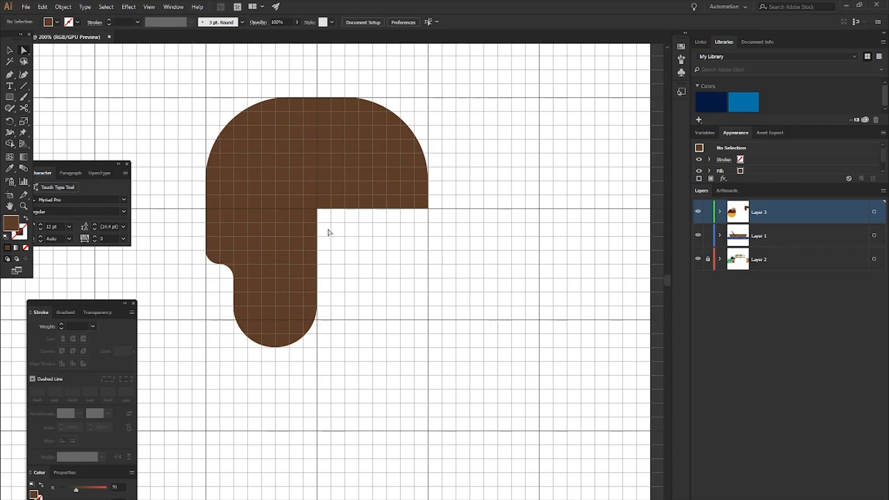
- Draw a 165 × 90 px brown rectangle over the dome's lower right part, extending slightly past its right edge
scroll(327, 232, "up", 1)
key("m")
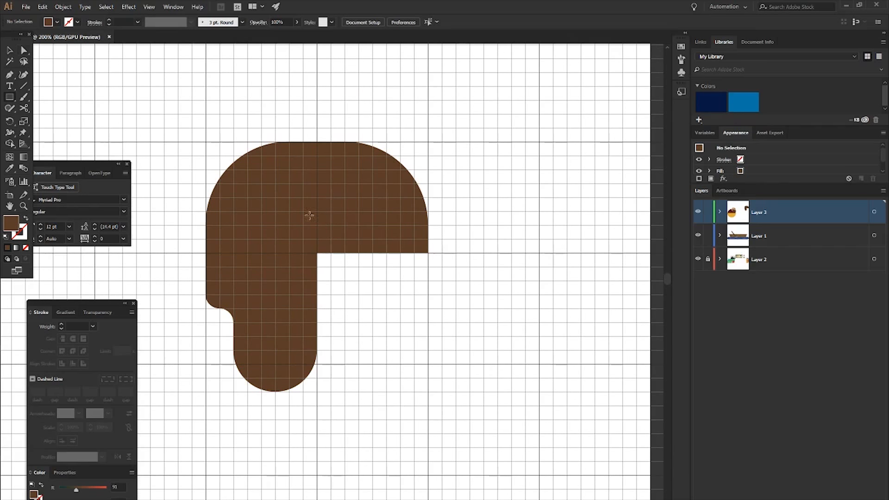
left_click_drag(289, 200, 438, 286)
left_click(430, 192)
key("Escape")
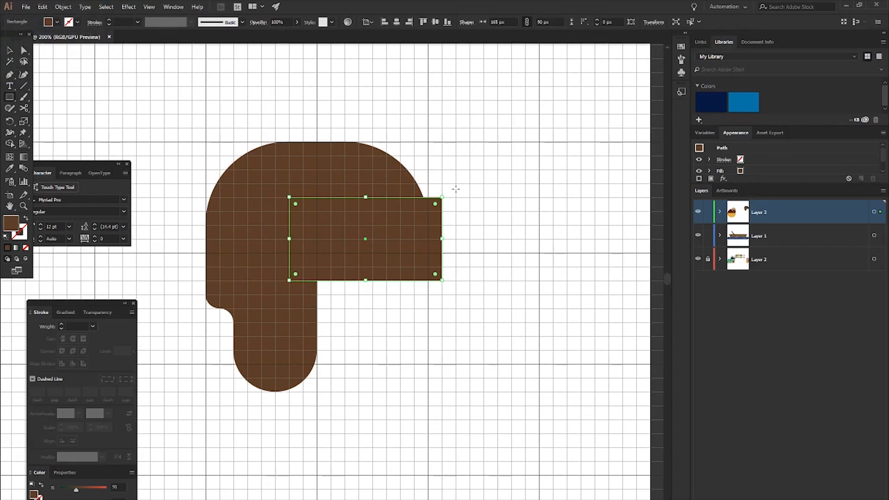
key("ctrl+shift+a")
- Round the two right corners of the new rectangle to about 21 px
key("a")
left_click_drag(437, 176, 465, 307)
mouse_move(436, 206)
left_mouse_down()
mouse_move(400, 209)
mouse_move(420, 211)
left_mouse_up()
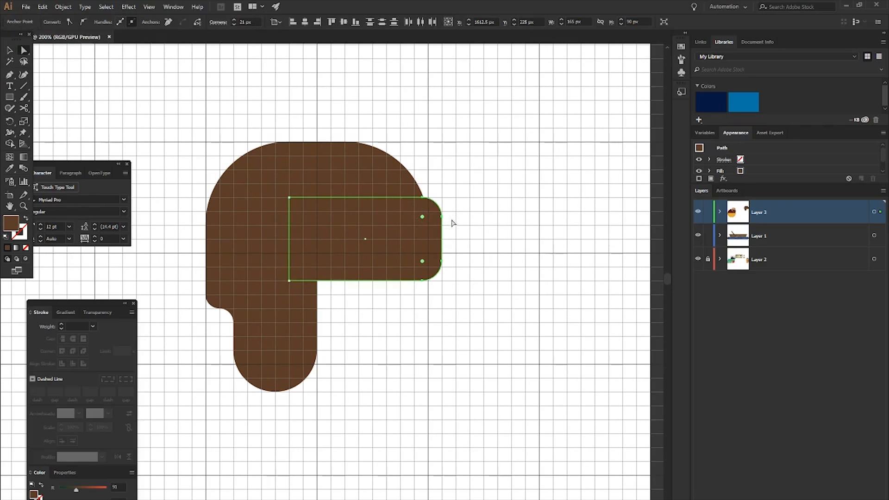
left_click(496, 251)
- Round the two left corners of the brim rectangle with a larger radius than its right corners
left_click(303, 213)
left_click(399, 298)
left_click(289, 198)
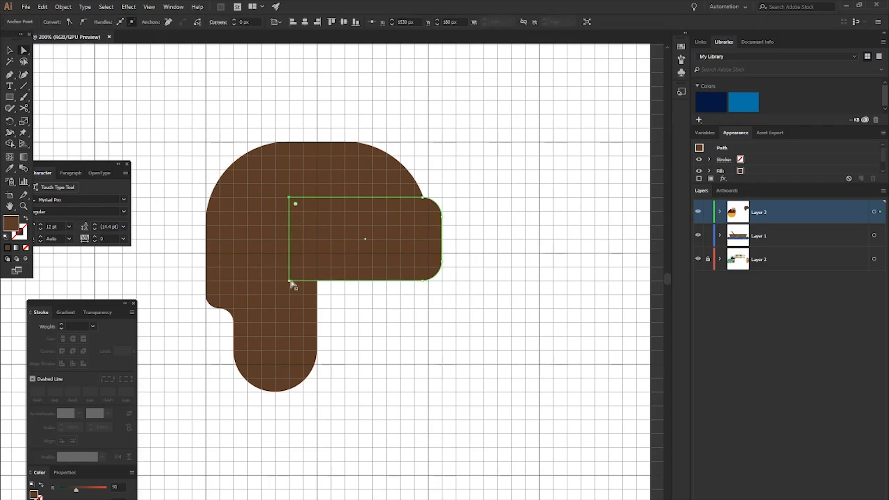
left_click(289, 281, "shift")
left_click_drag(296, 274, 330, 248)
left_click(404, 328)
left_click(347, 243)
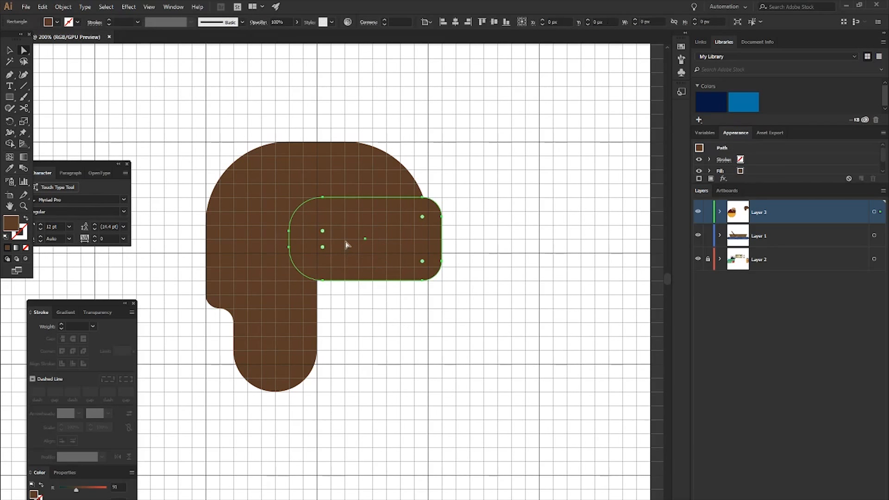
left_click(369, 370)
- Duplicate the ear flap for the hat's far side, placing the copy 120 px to the right and 15 px higher
scroll(352, 352, "down", 1)
left_click(290, 339)
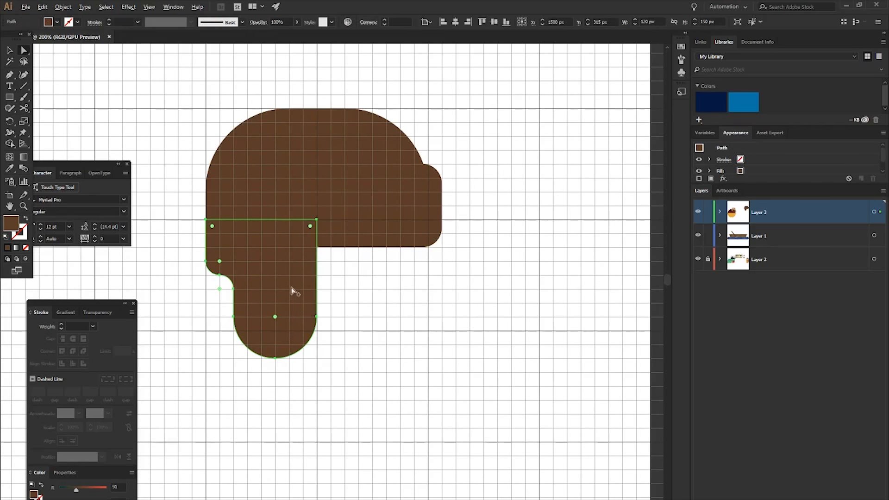
key("v")
left_click_drag(279, 284, 382, 277)
key("Up")
key("Left")
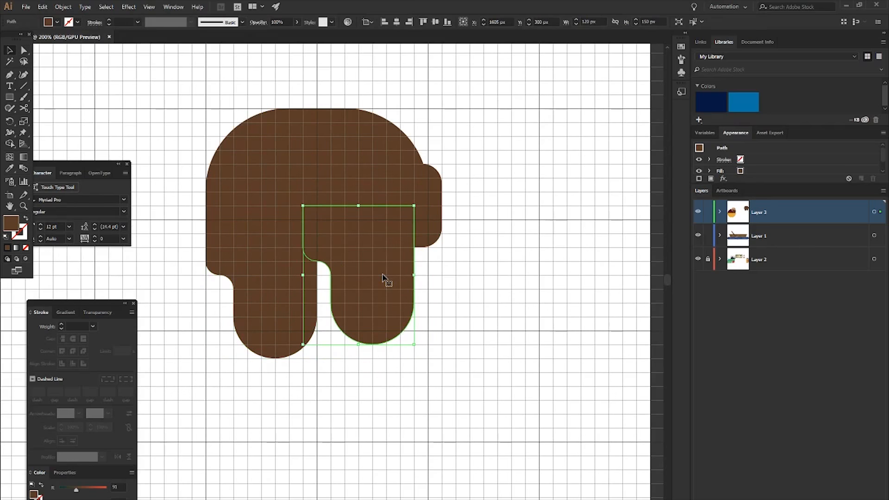
key("Right")
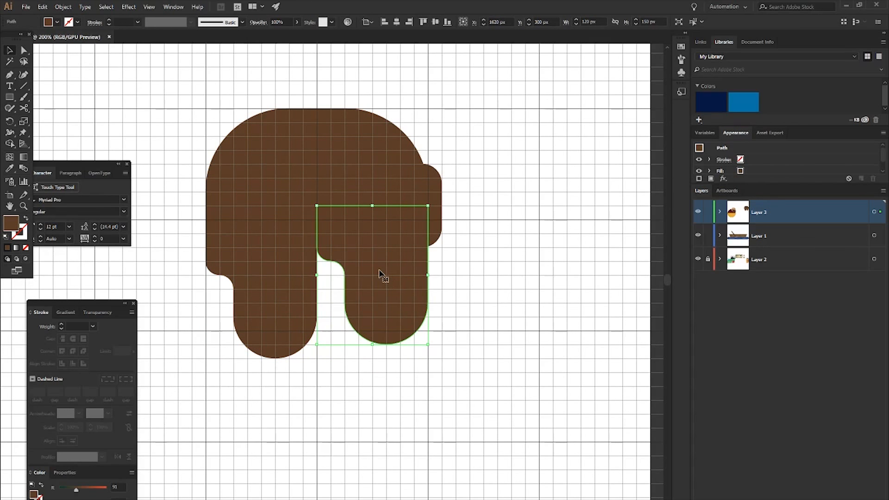
key("Left")
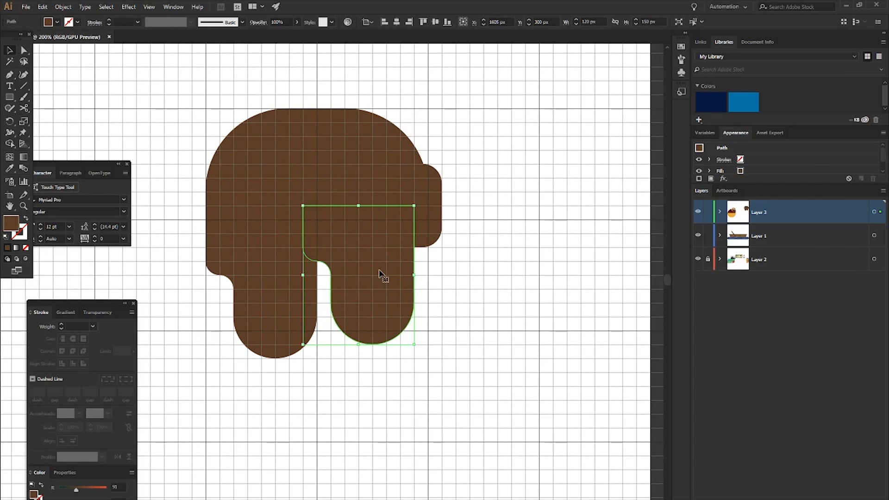
key("Right")
key("ctrl+shift+a")
- Give the left ear flap a tan outline with the colour D1B78C
left_click(280, 286)
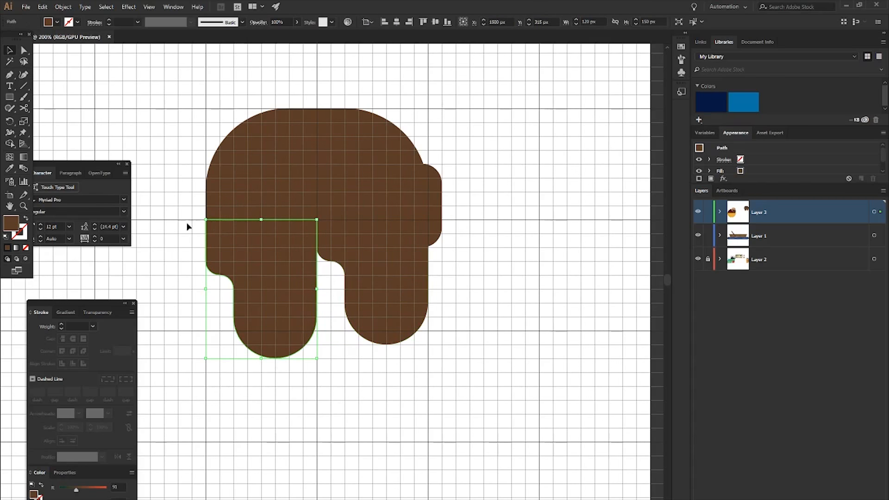
left_click(173, 217)
scroll(174, 217, "up", 4)
scroll(303, 331, "left", 3)
scroll(341, 296, "down", 6)
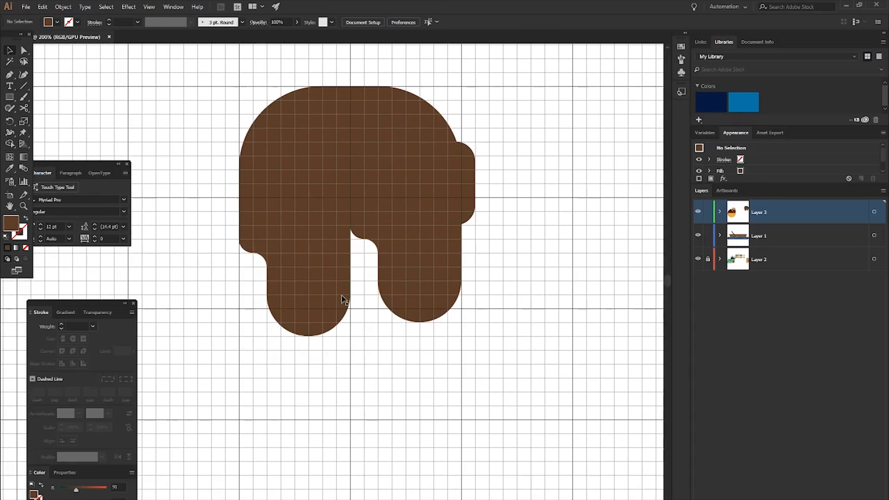
left_click(341, 296)
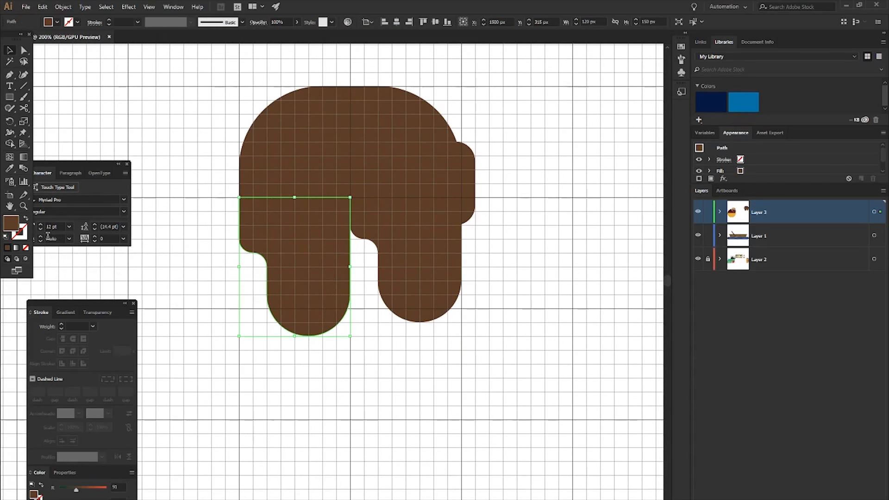
left_click(8, 249)
double_click(19, 231)
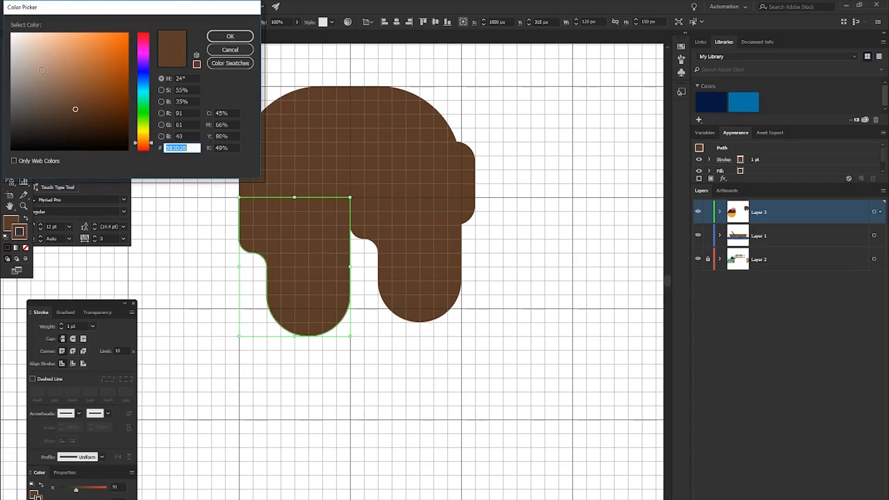
mouse_move(74, 67)
left_mouse_down()
mouse_move(47, 50)
mouse_move(64, 48)
mouse_move(49, 54)
left_mouse_up()
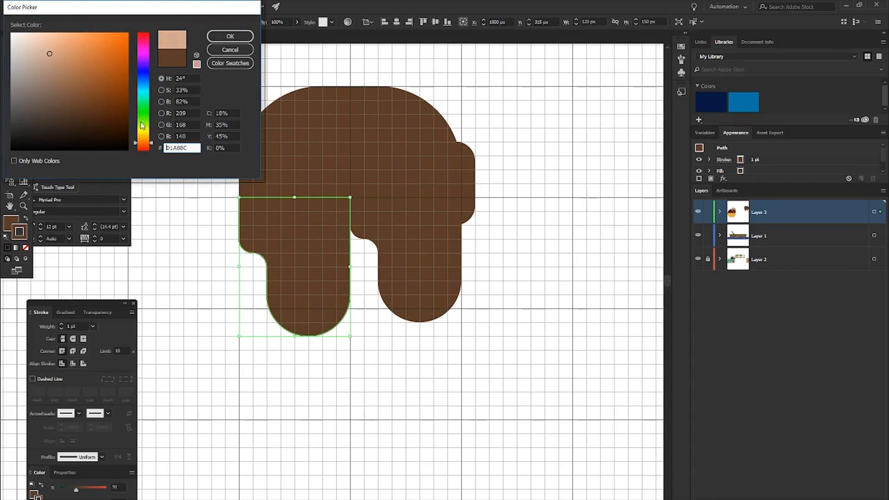
left_click(242, 37)
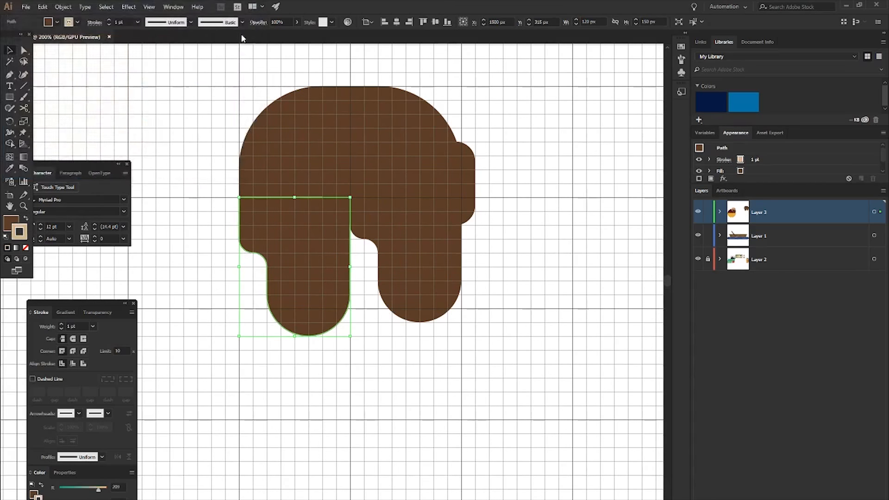
- Set the left ear flap's outline to 10 pt with rounded corner joins
left_click(61, 324)
left_click(61, 329)
left_click(60, 324)
left_click(60, 324)
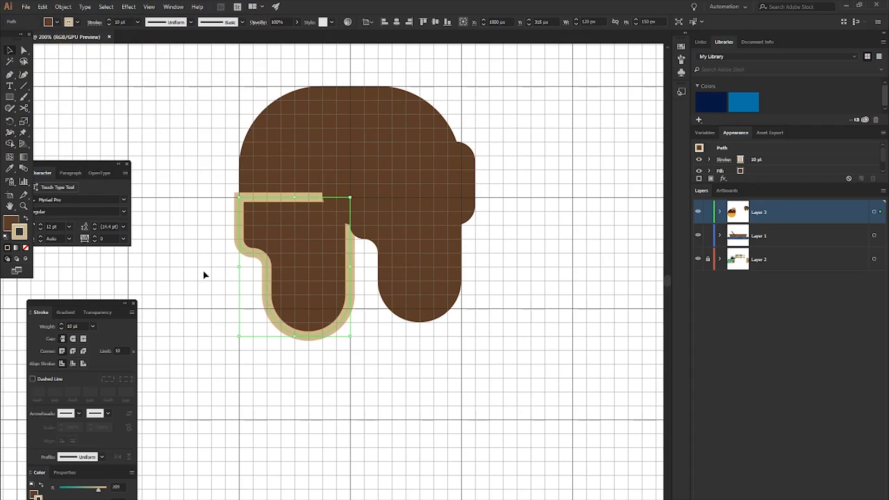
left_click(73, 351)
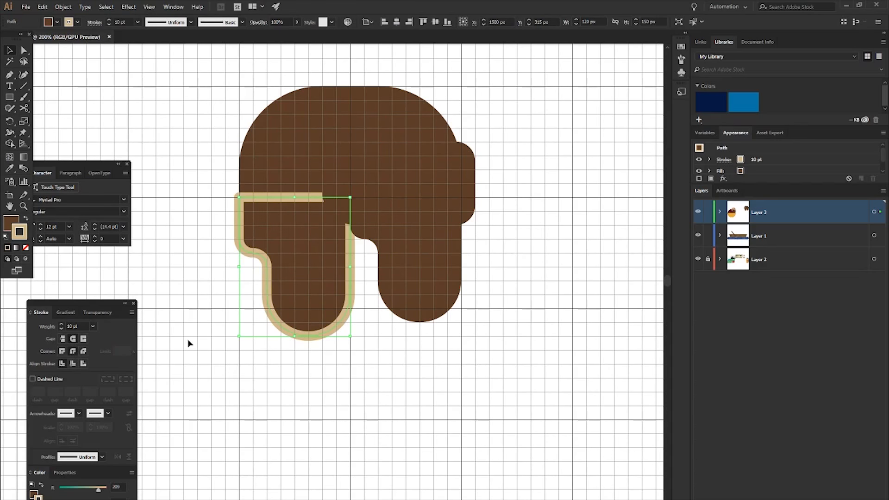
left_click(217, 324)
- Fill the rounded brim with the tan of the ear flap's outline and leave it without a stroke
scroll(446, 318, "right", 1)
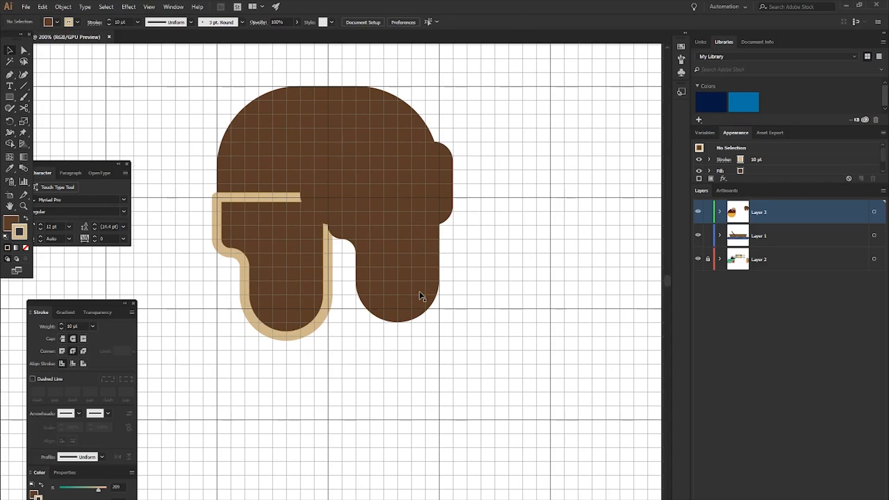
left_click(363, 181)
key("i")
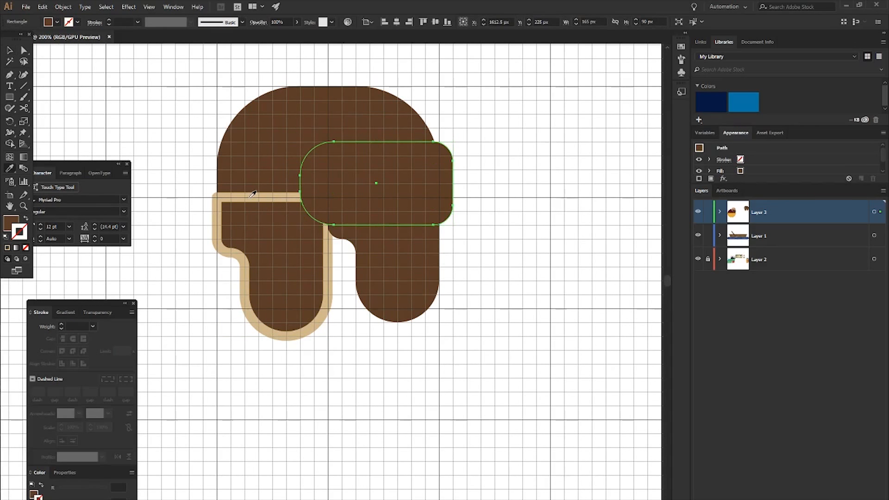
left_click(251, 198)
key("shift+x")
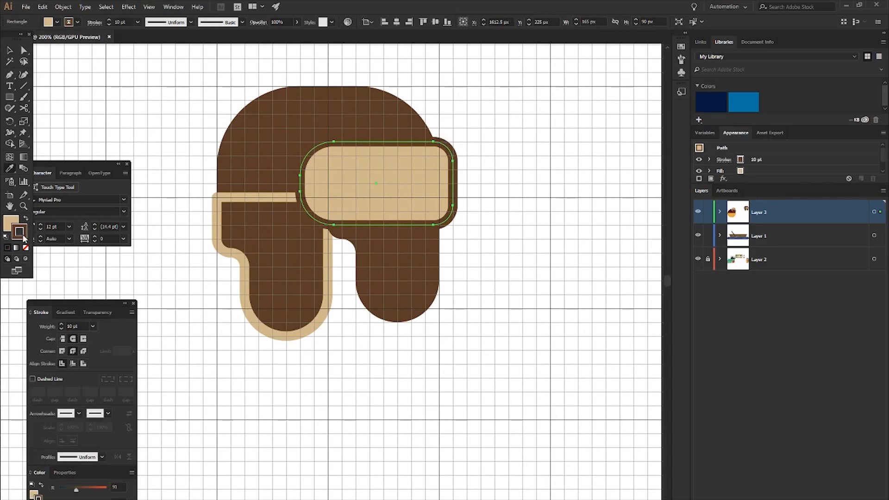
left_click(25, 247)
left_click(149, 277)
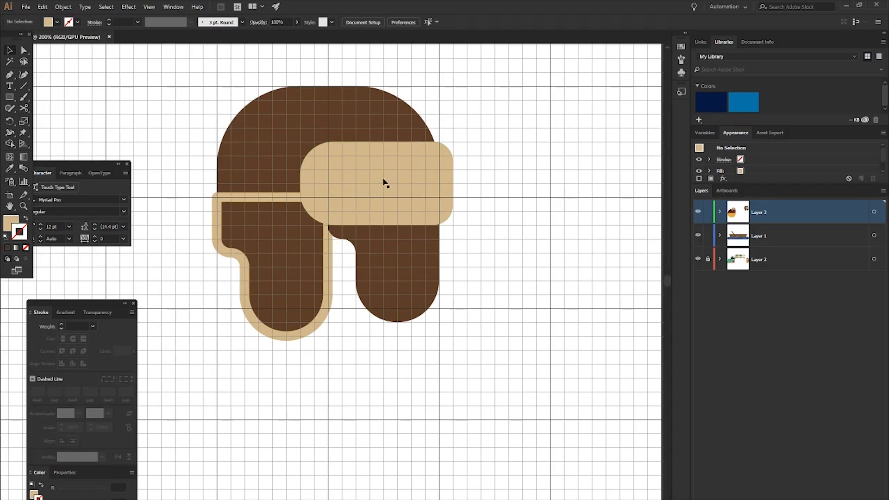
- Change the left ear flap's fill from brown to a medium red, keeping its tan outline
scroll(383, 181, "up", 1)
scroll(470, 290, "down", 1)
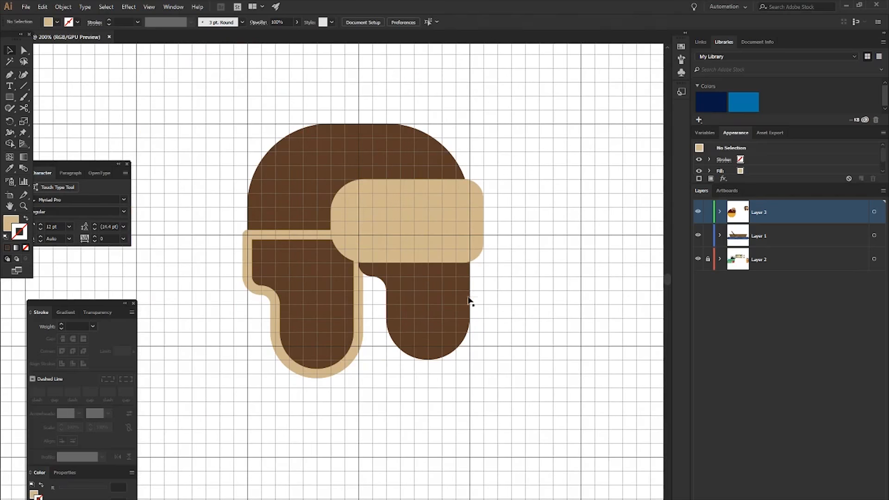
left_click(458, 310)
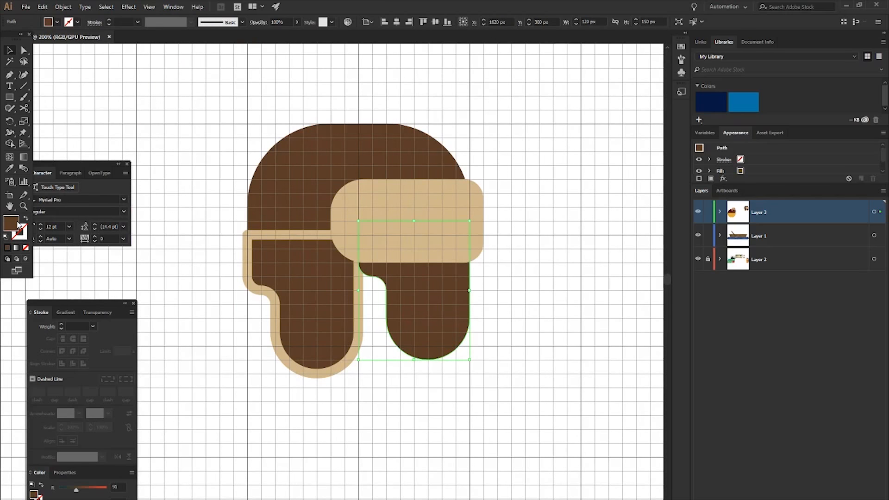
left_click(283, 271)
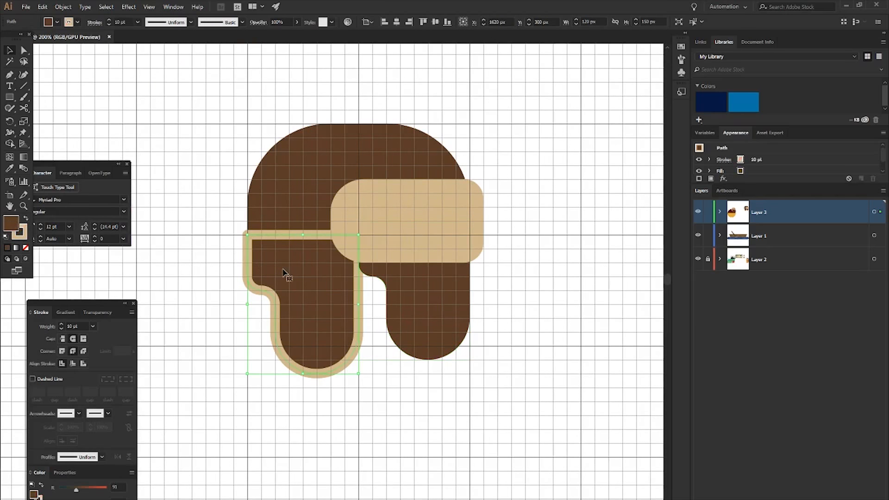
double_click(10, 226)
left_click_drag(140, 45, 138, 34)
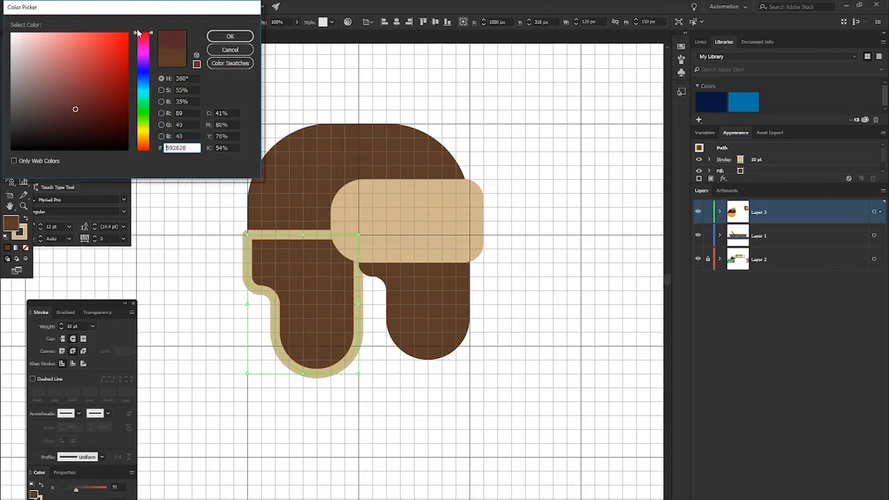
mouse_move(58, 71)
left_mouse_down()
mouse_move(67, 58)
mouse_move(82, 93)
mouse_move(97, 63)
mouse_move(90, 74)
left_mouse_up()
left_click(230, 36)
- Apply the ear flap's red fill to the hat's dome and the right ear flap, both without a stroke
left_click(318, 148)
left_click(299, 274)
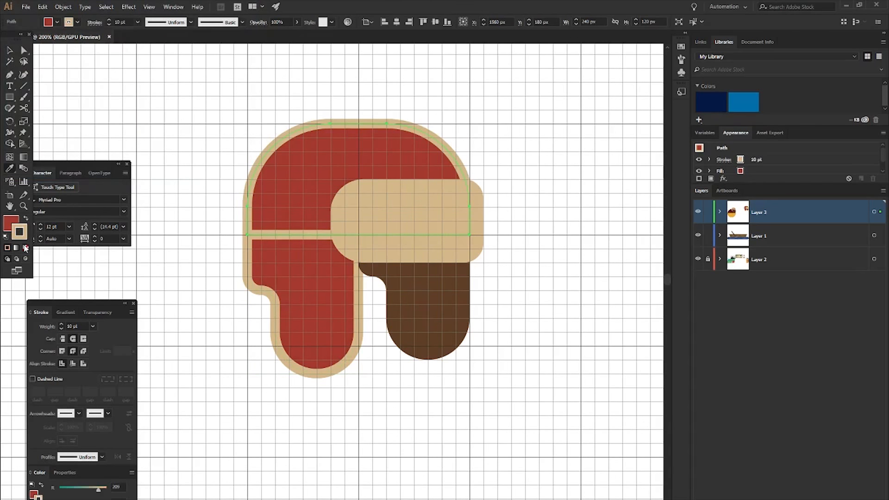
key("v")
left_click(430, 312)
key("i")
left_click(345, 147)
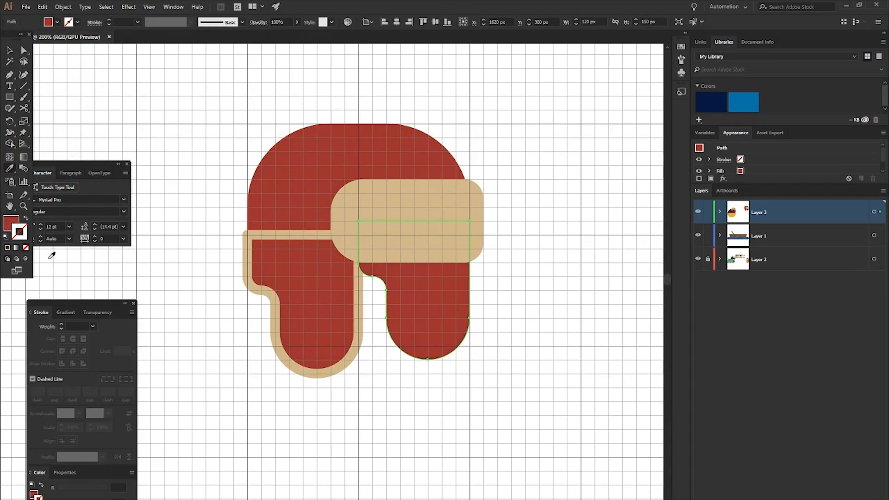
- Darken the right ear flap's fill to a deep red
double_click(14, 225)
left_click_drag(95, 87, 101, 103)
left_click(230, 37)
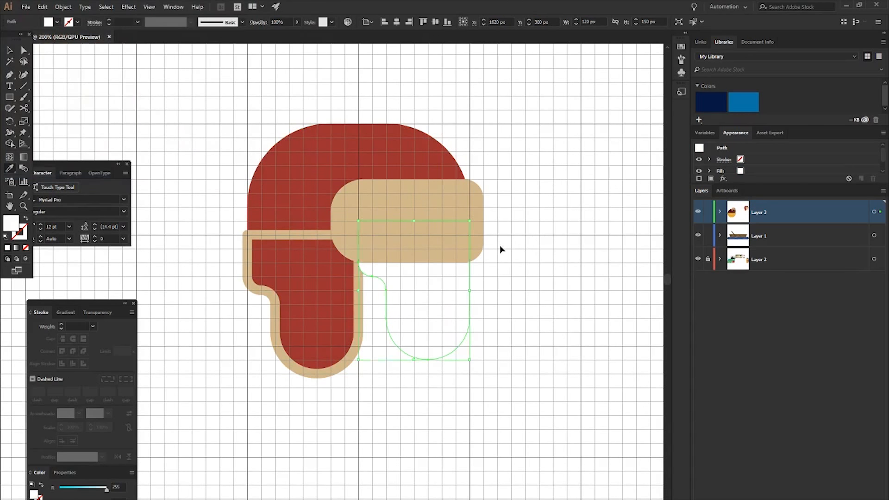
key("u")
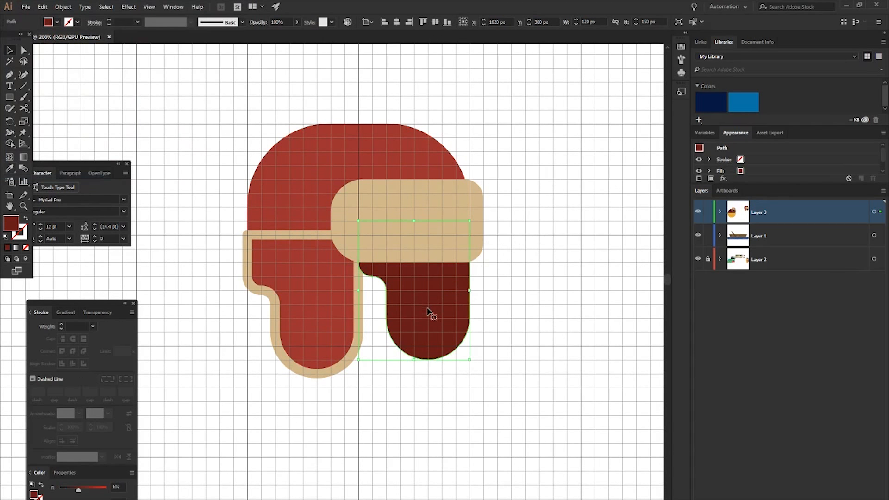
- Copy the left ear flap's 10 pt tan outline onto the right ear flap and fill that flap with a deep dark red
left_click(316, 288)
key("i")
left_click(308, 276)
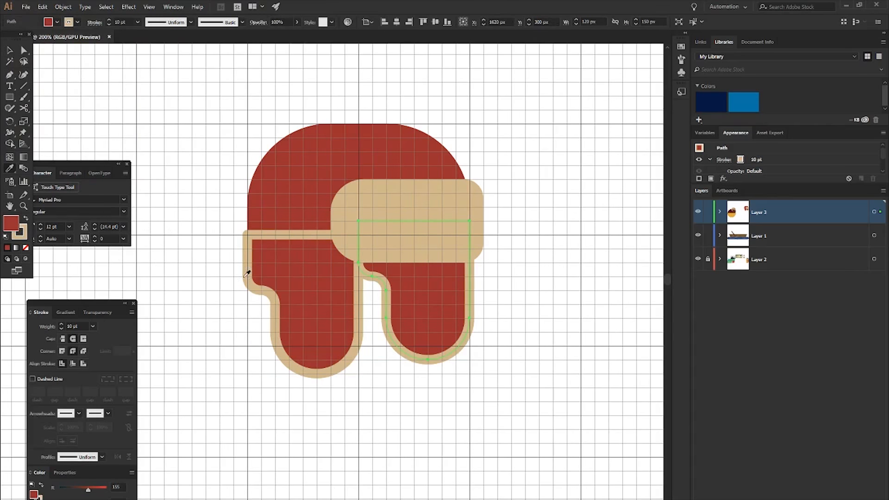
double_click(7, 227)
left_click_drag(91, 81, 105, 103)
left_click(230, 36)
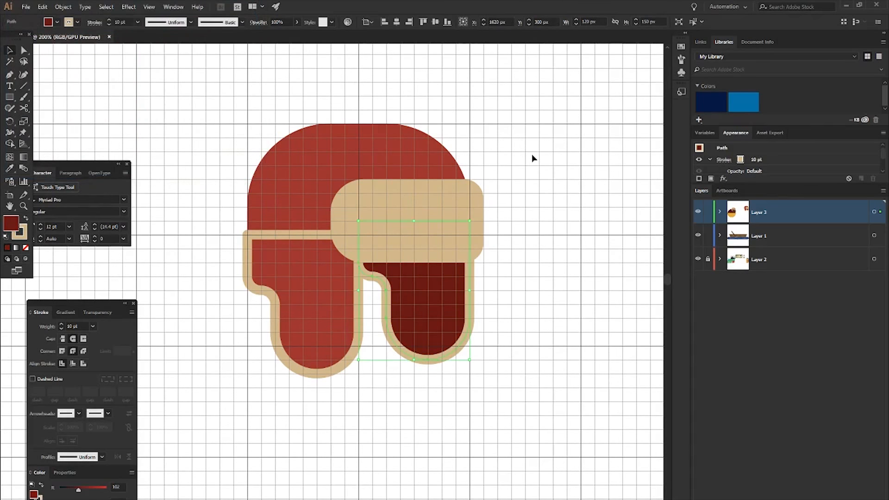
left_click(531, 154)
- Draw a 15 × 60 px upright bar with fully rounded ends near the right end of the tan brim
left_click(460, 209)
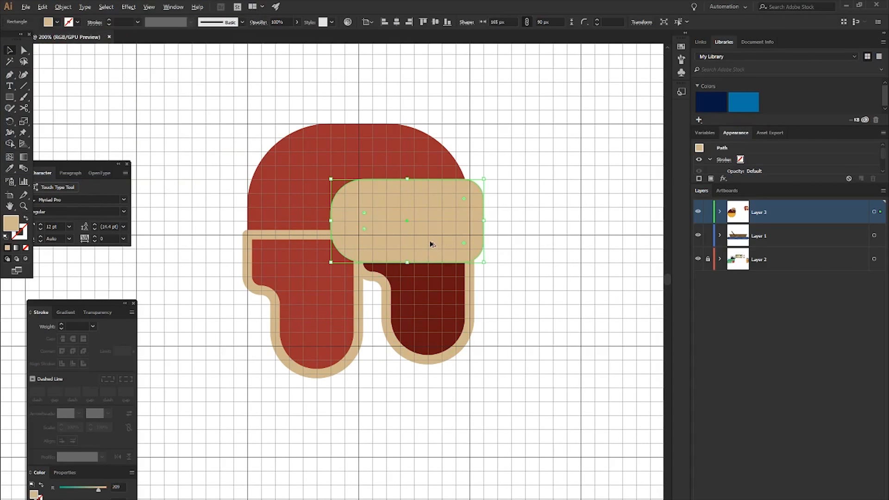
scroll(430, 244, "up", 1)
left_click(556, 260)
key("m")
mouse_move(447, 170)
left_mouse_down()
mouse_move(467, 191)
mouse_move(477, 252)
mouse_move(468, 252)
mouse_move(489, 241)
mouse_move(296, 198)
left_mouse_up()
key("a")
- Fill the rounded bar on the brim with the darker tan 9E8054
double_click(15, 227)
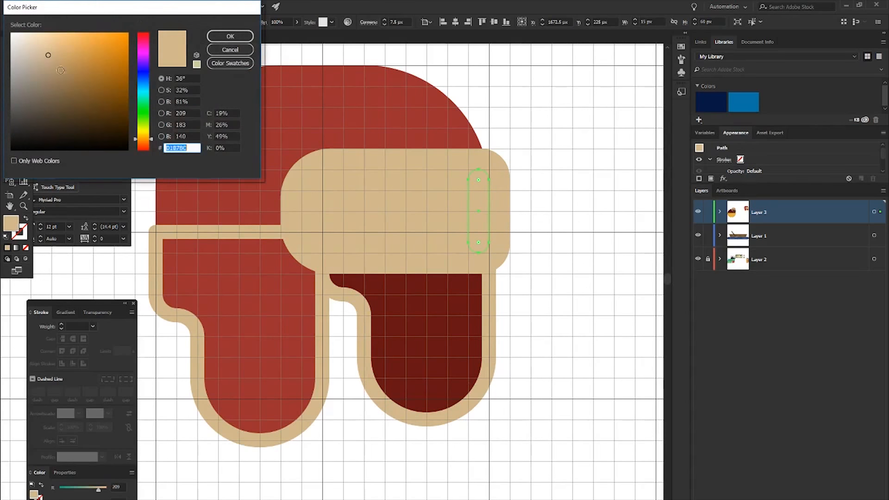
left_click_drag(50, 56, 66, 77)
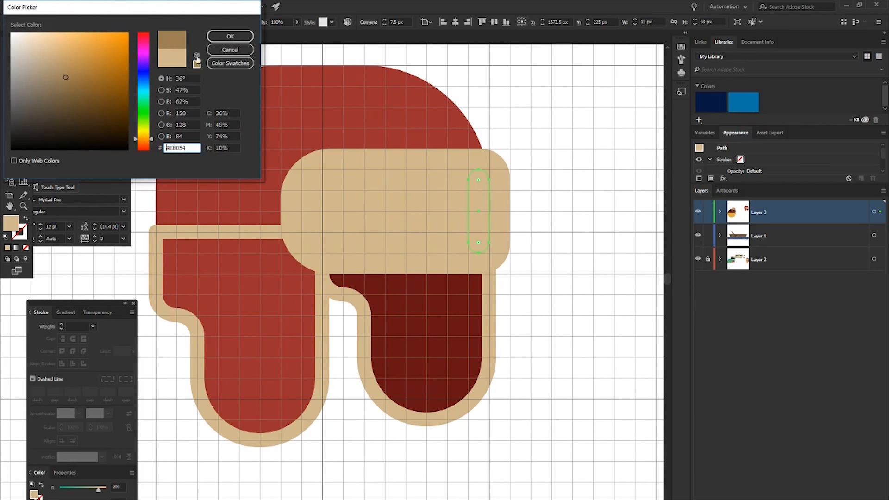
left_click(231, 36)
- Duplicate the dark tan bar twice toward the brim's left end, leaving a wider gap before the leftmost copy
key("alt+Left")
key("Left")
key("alt+Left")
key("Left")
key("Left")
key("Left")
key("v")
left_click(546, 185)
scroll(535, 173, "down", 3)
scroll(218, 152, "up", 3)
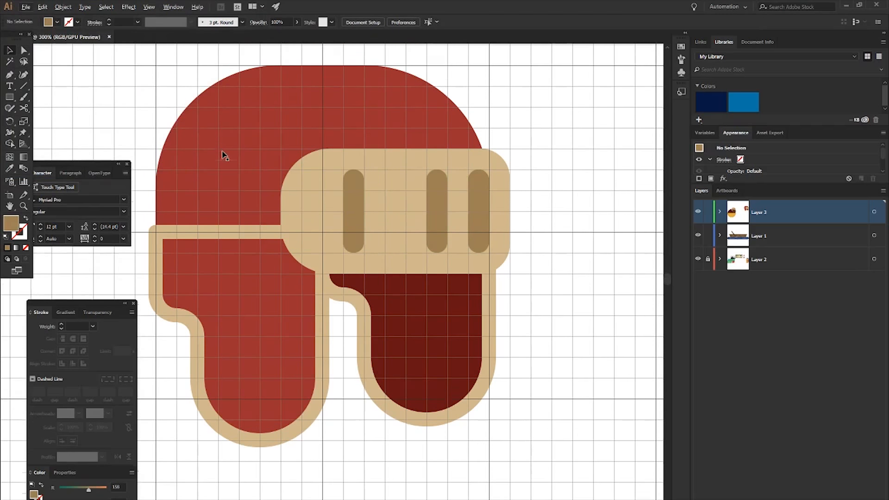
scroll(219, 153, "up", 1)
scroll(223, 153, "left", 4)
scroll(238, 197, "down", 1)
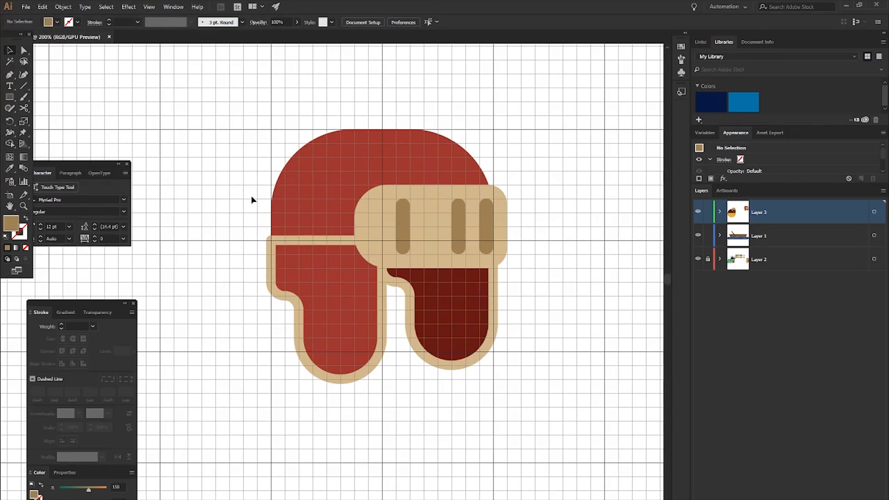
scroll(260, 214, "left", 1)
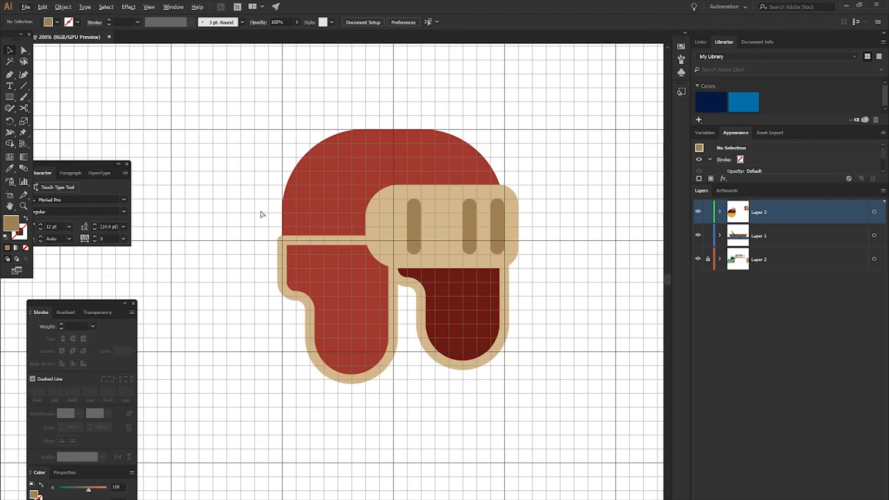
key("m")
scroll(263, 216, "up", 1)
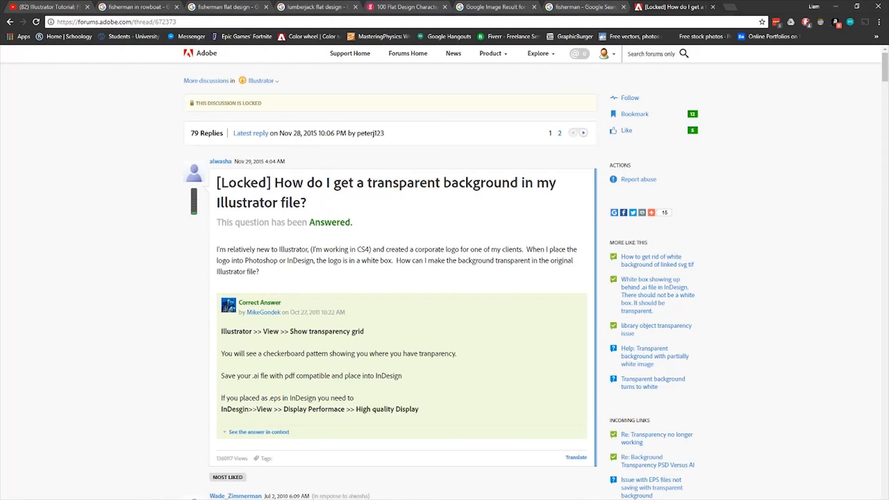
- Switch to the web browser, search Google Images for "hunters hat" and open the Norfin Hunting Staidness Hat picture as reference
left_click(730, 6)
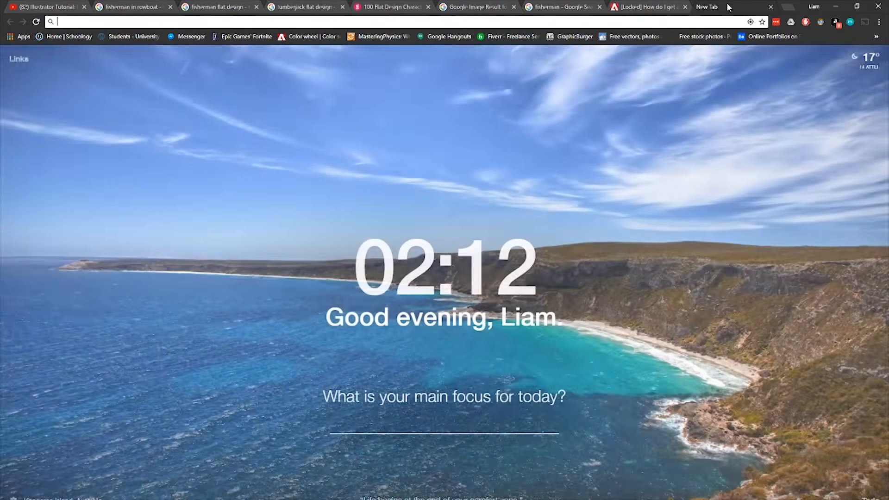
type("hun")
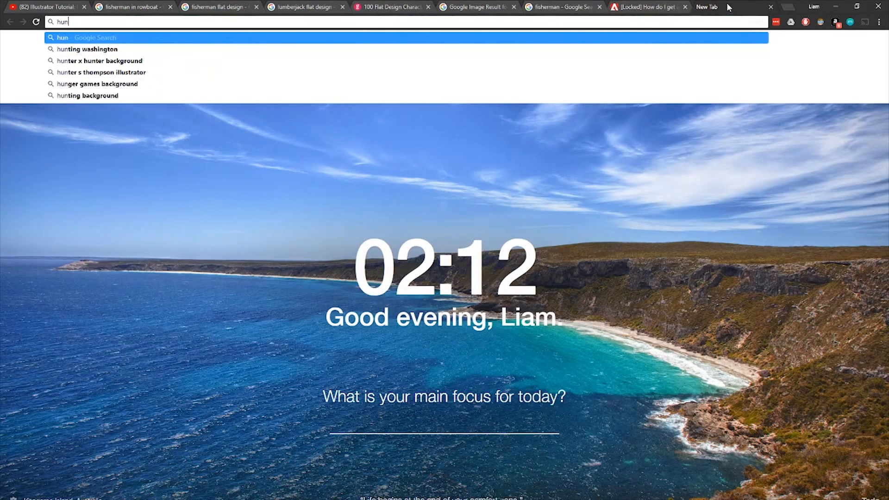
type("ters hat")
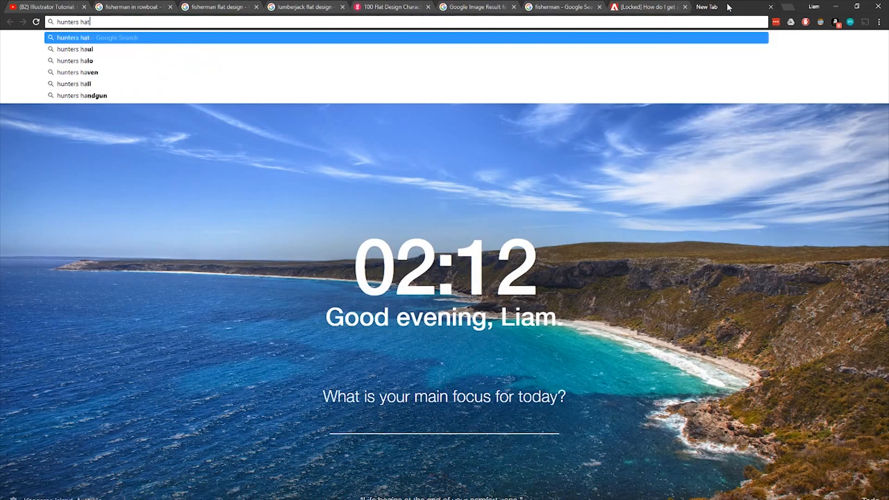
key("Return")
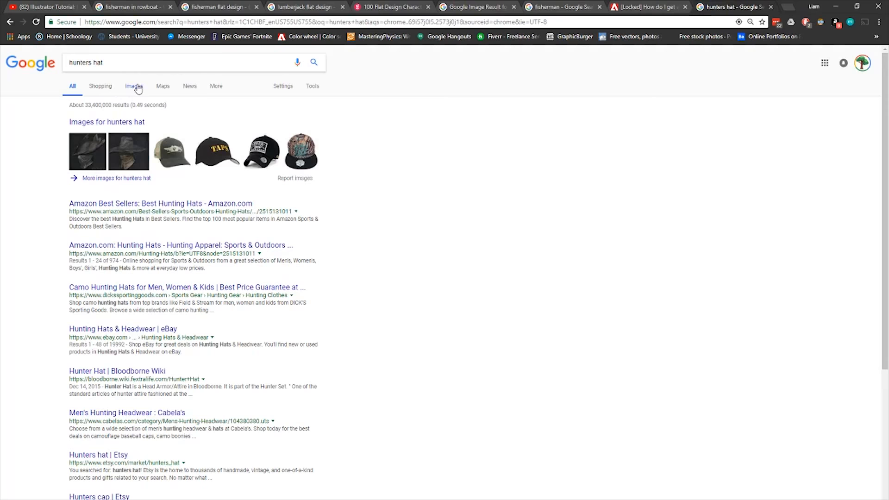
left_click(134, 86)
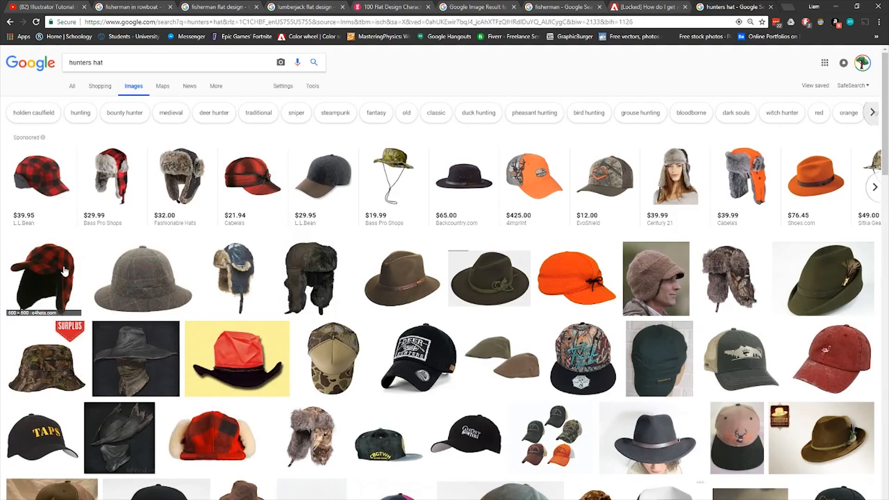
left_click(730, 277)
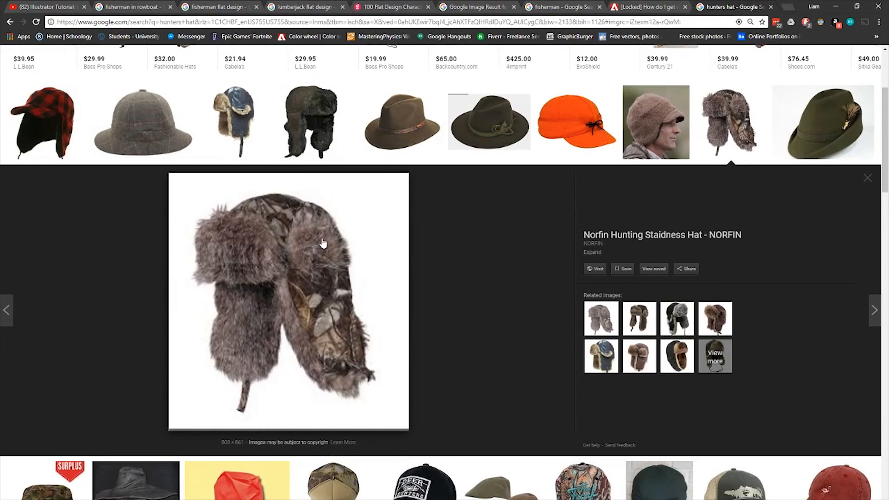
key("alt+Tab")
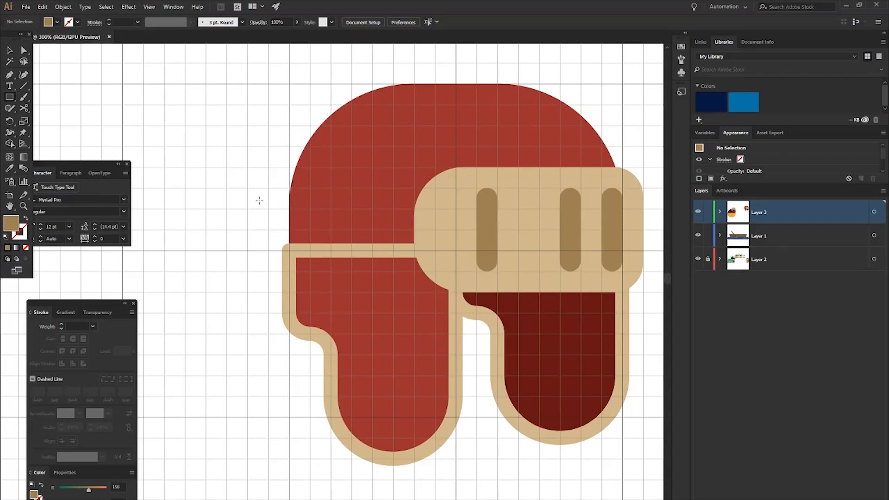
- Draw a 120 × 60 px rectangle across the hat's left front and give it the left ear flap's red fill and tan outline
left_click_drag(268, 189, 435, 271)
key("i")
left_click(374, 336)
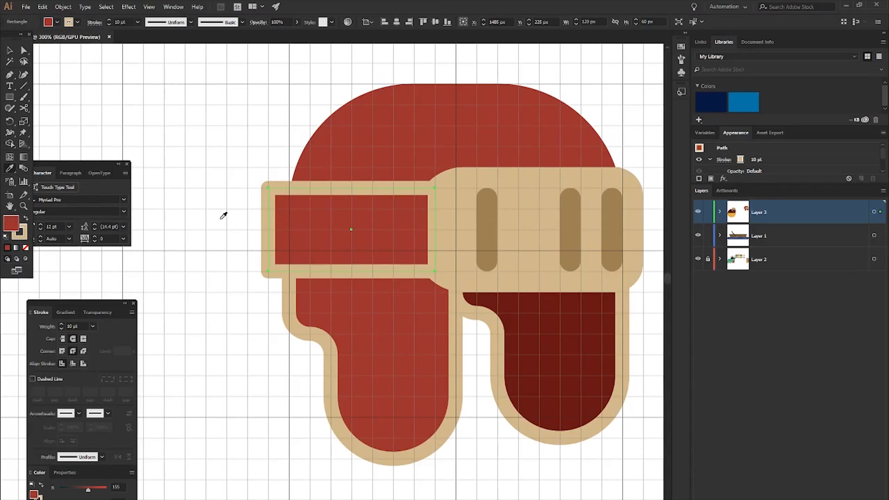
key("ctrl+shift+a")
key("v")
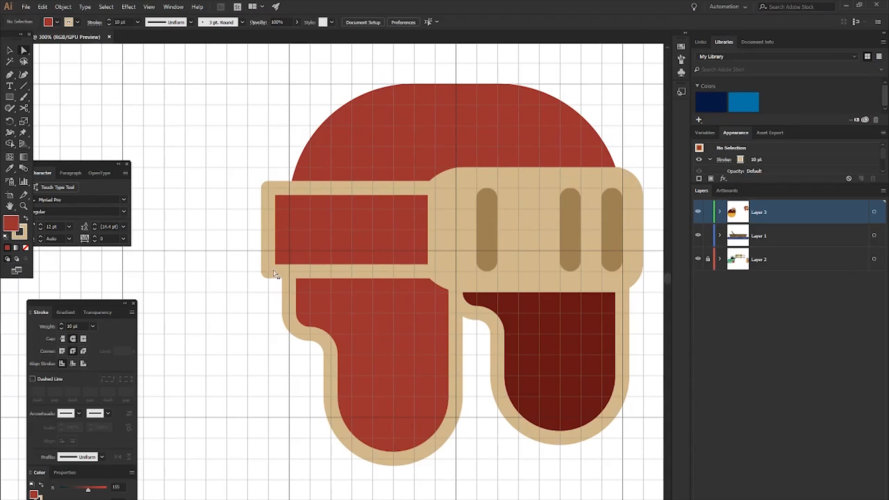
- Round the rectangle's two bottom corners fully to turn it into a half-circle flap
left_click(277, 266)
left_click_drag(249, 251, 315, 284)
left_click(373, 335, "shift")
left_click(518, 266, "shift")
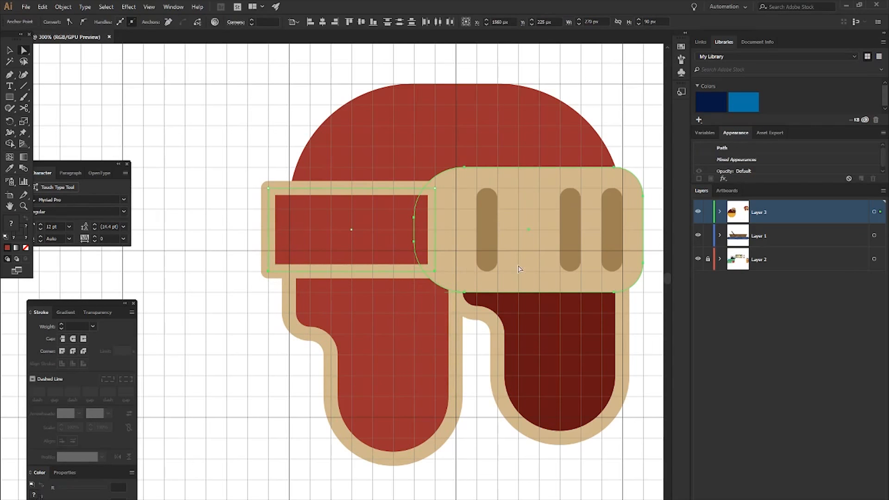
left_click(530, 254, "shift")
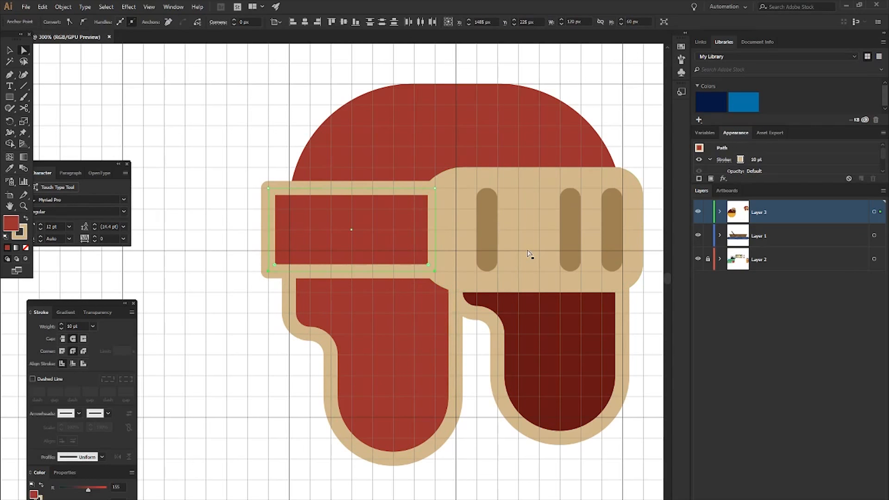
left_click_drag(274, 268, 397, 195)
left_click(254, 88)
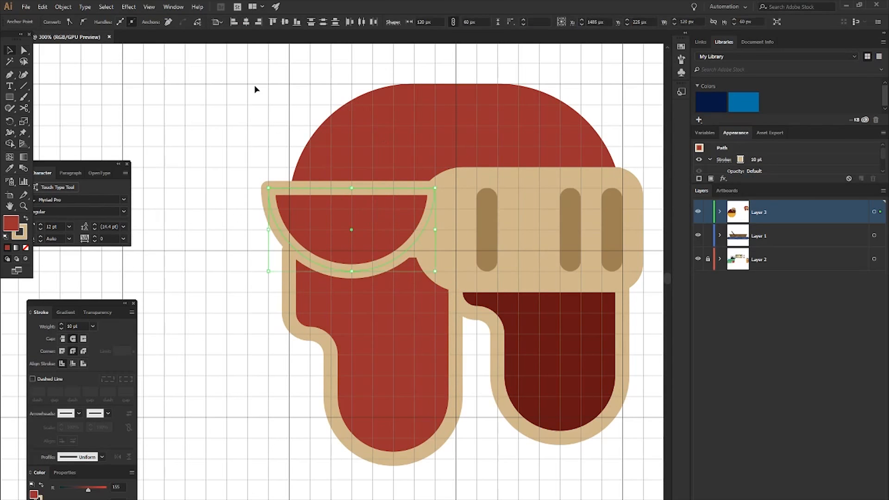
- Try reshaping the half-circle flap's upper-left corner and undo that attempt, keeping the rounded bottom
left_click(309, 204)
key("a")
left_click(254, 185)
left_click(268, 189)
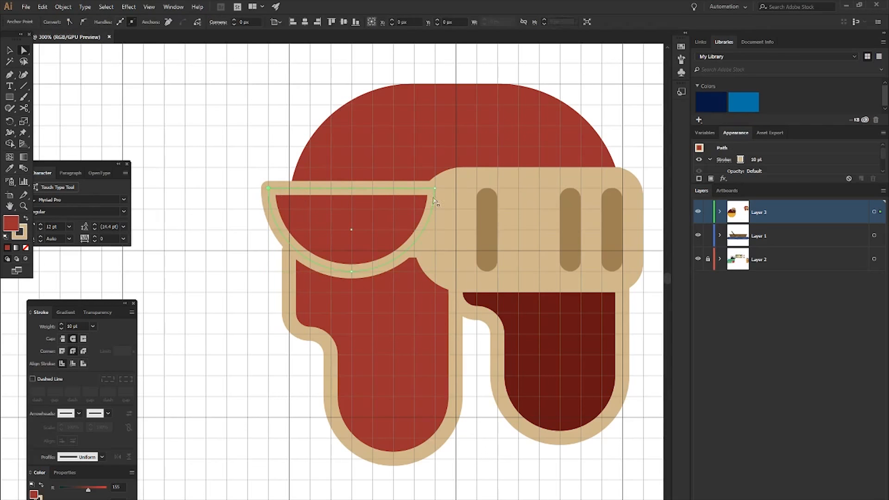
left_click_drag(268, 189, 287, 204)
key("ctrl+z")
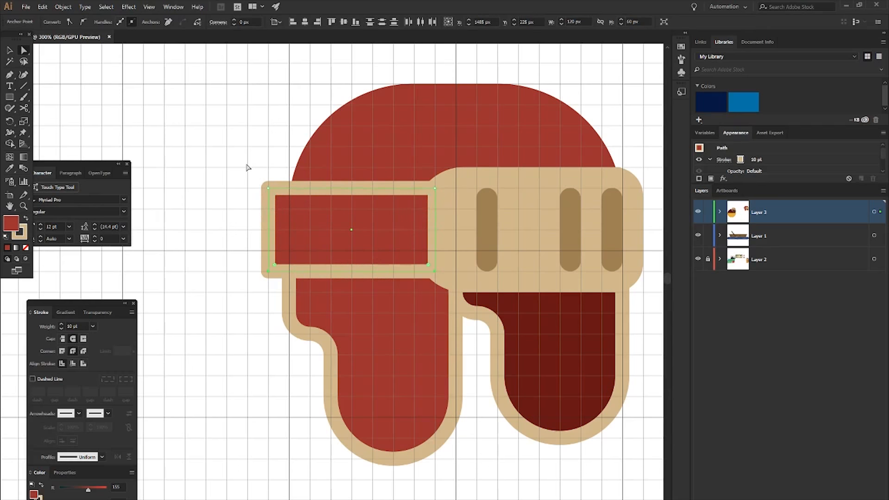
key("ctrl+shift+z")
left_click(232, 173)
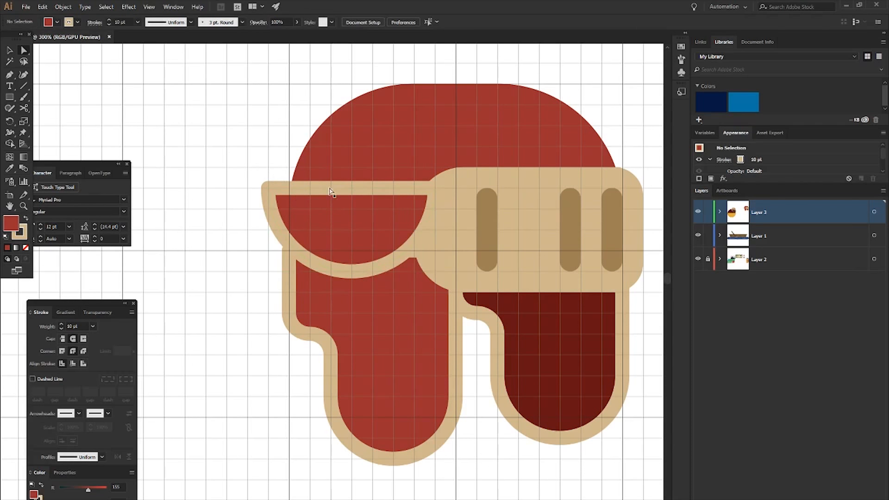
- Move the half-circle flap straight down to Y 240 px
left_click(350, 213)
key("Left")
key("Right")
key("Down")
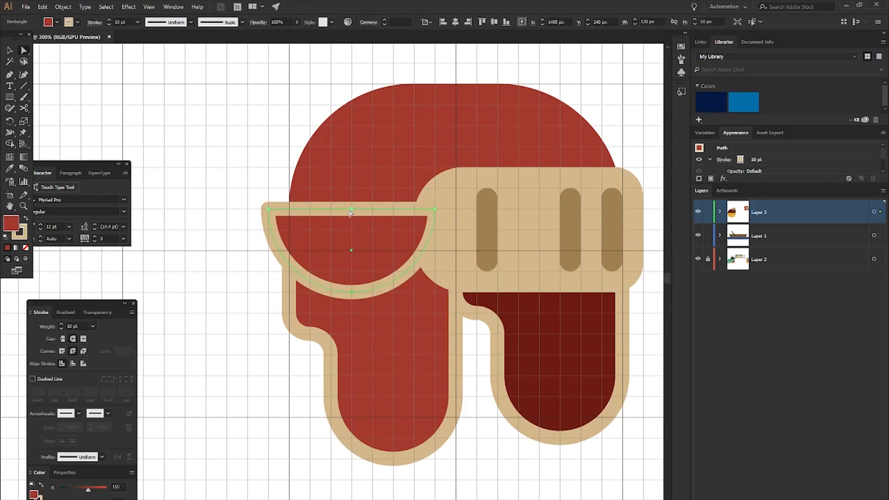
left_click(239, 146)
scroll(296, 206, "down", 3)
scroll(353, 257, "right", 2)
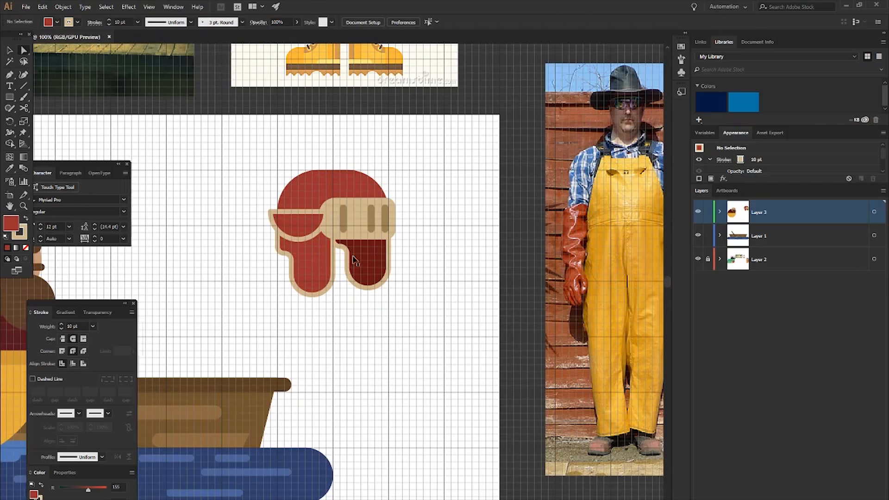
- Delete the half-circle flap from the hat's left front
scroll(303, 221, "up", 3)
left_click(353, 231)
key("v")
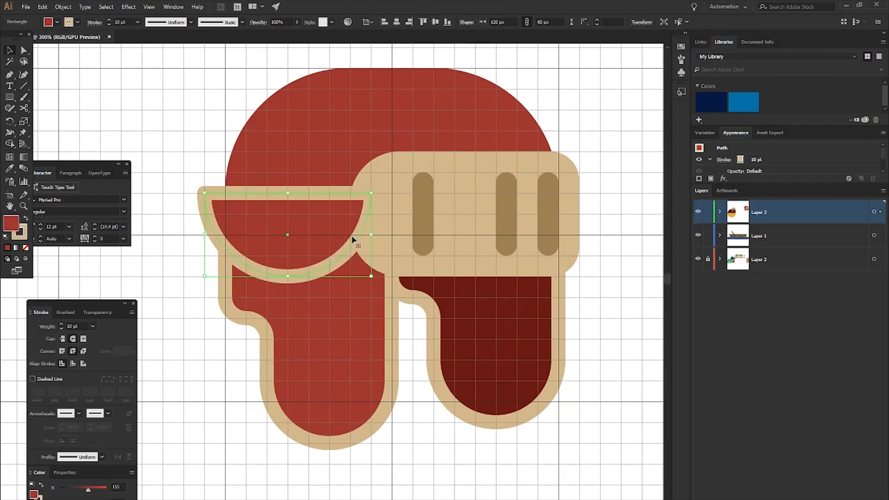
key("Up")
key("Left")
key("Delete")
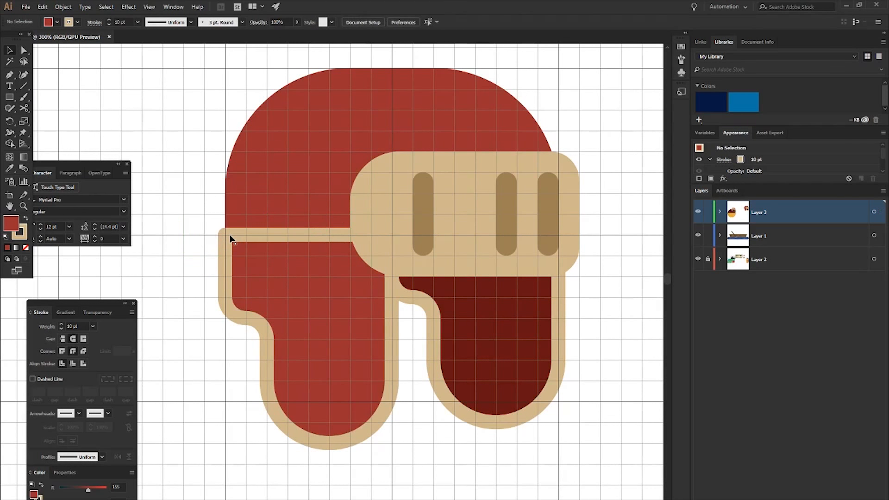
- Draw a 105 × 75 px red rectangle with the tan outline overlapping the dome's upper-left edge
key("m")
scroll(225, 213, "up", 1)
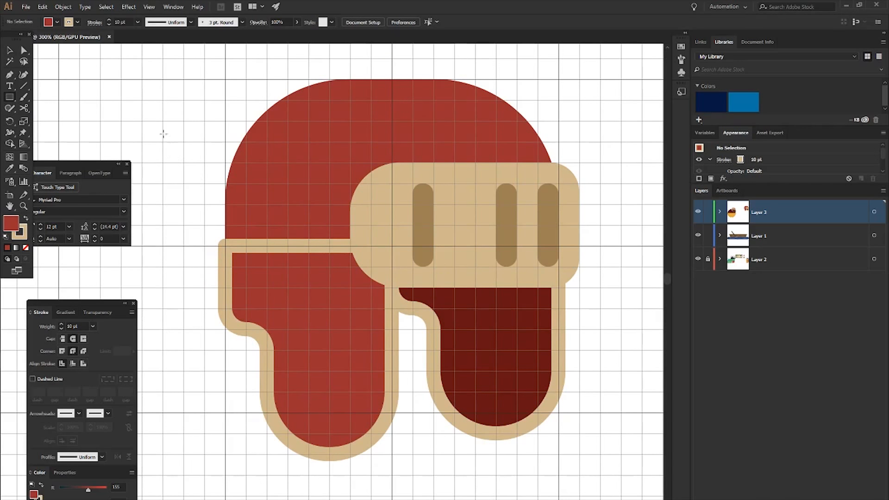
left_click_drag(142, 122, 295, 219)
key("a")
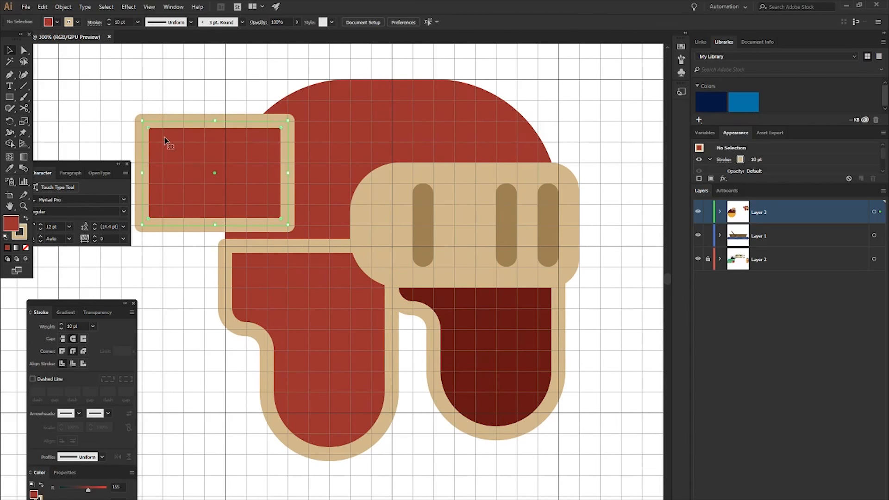
- Round the new rectangle's two top corners to a radius of about 10.5 px
left_click(287, 121)
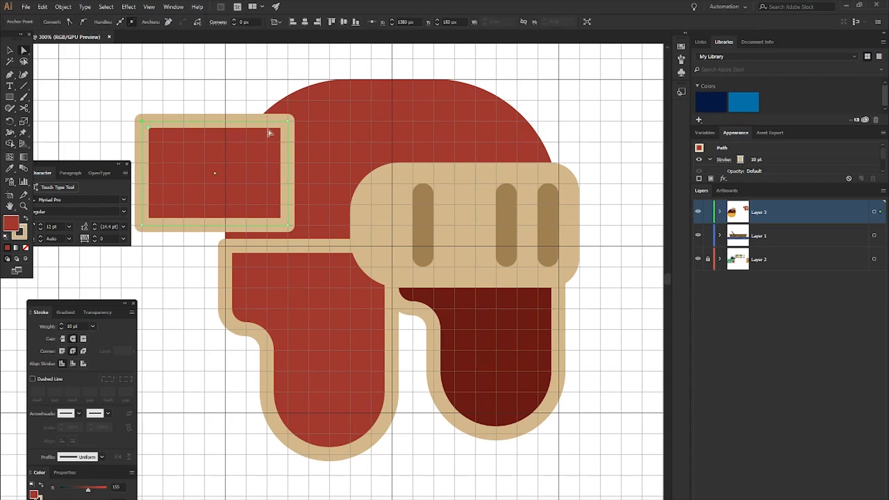
left_click_drag(281, 129, 268, 138)
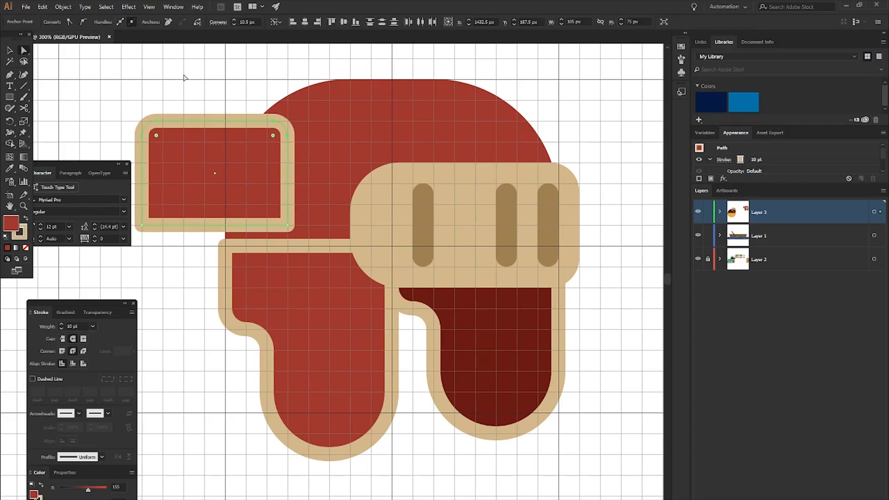
left_click(185, 77)
- Round the rectangle's two bottom corners to the maximum radius so its lower half forms a semicircle
left_click(142, 226)
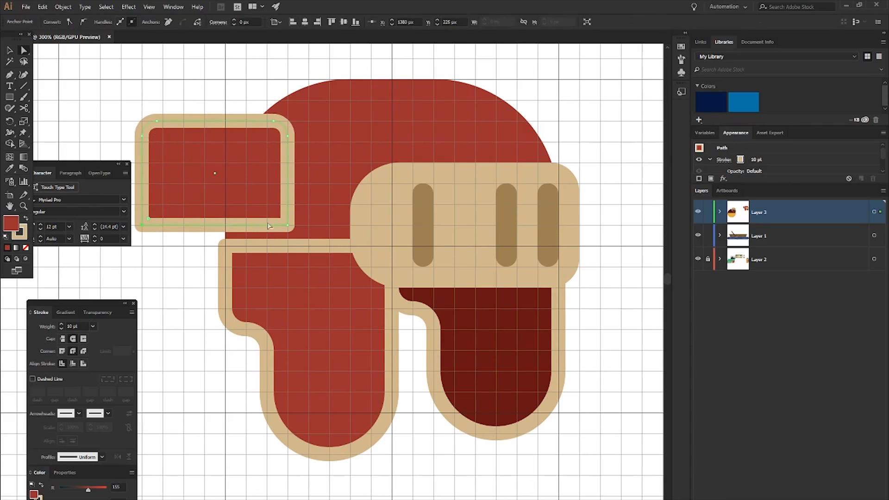
left_click_drag(278, 215, 188, 134)
left_click(169, 75)
key("v")
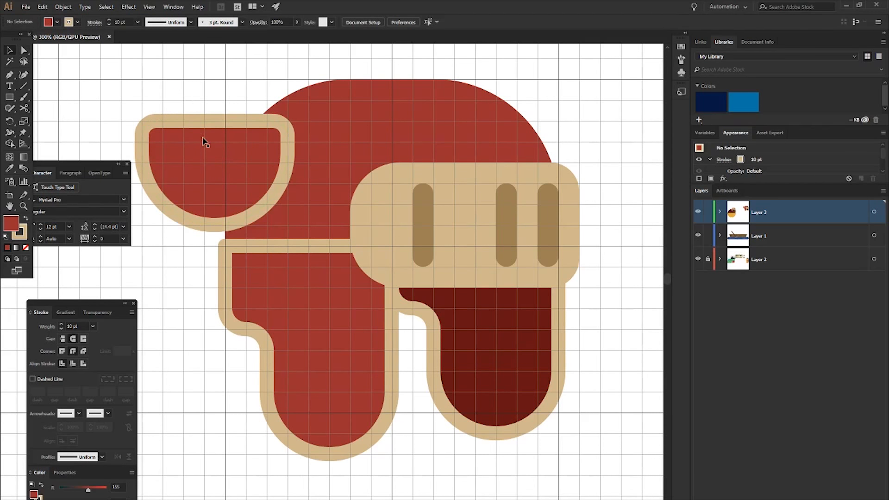
- Move the rounded flap onto the hat's lower-left front, beside the tan brim and overlapping the left ear flap
left_click_drag(215, 166, 286, 231)
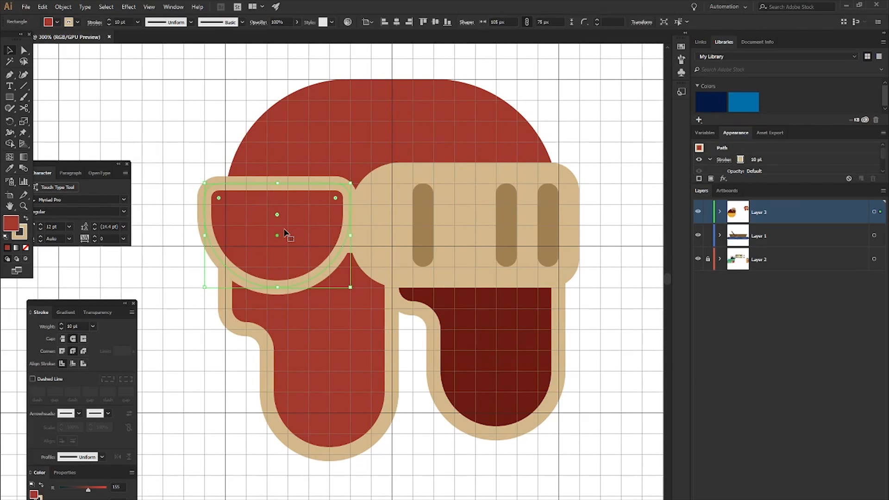
key("ctrl+shift+a")
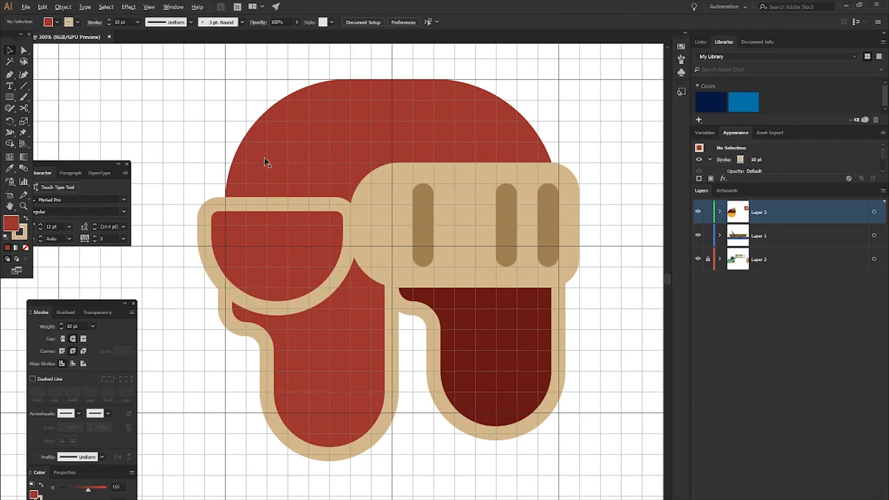
scroll(266, 157, "down", 1)
left_click(294, 233)
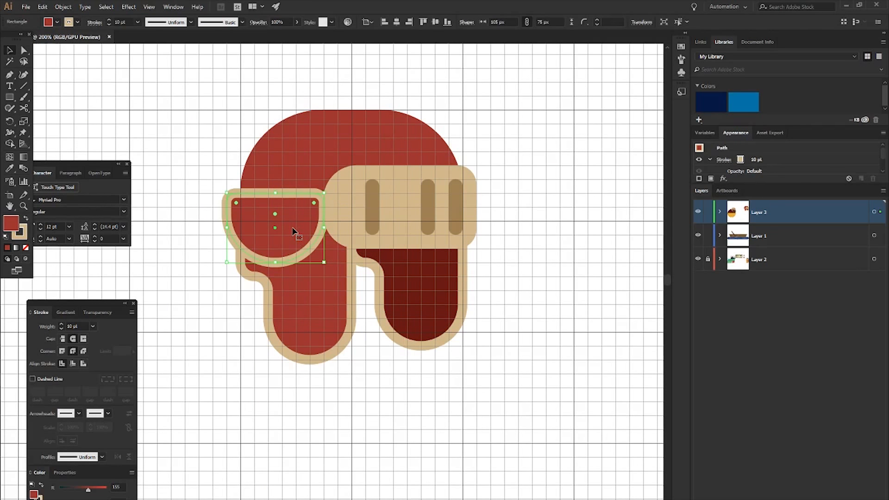
key("shift+Right")
key("shift+Left")
key("ctrl+shift+a")
- Expand Layer 3 and hide the three brim stripes, the tan brim and the dark red ear flap
scroll(242, 140, "down", 1)
scroll(380, 275, "down", 2)
scroll(361, 310, "up", 2)
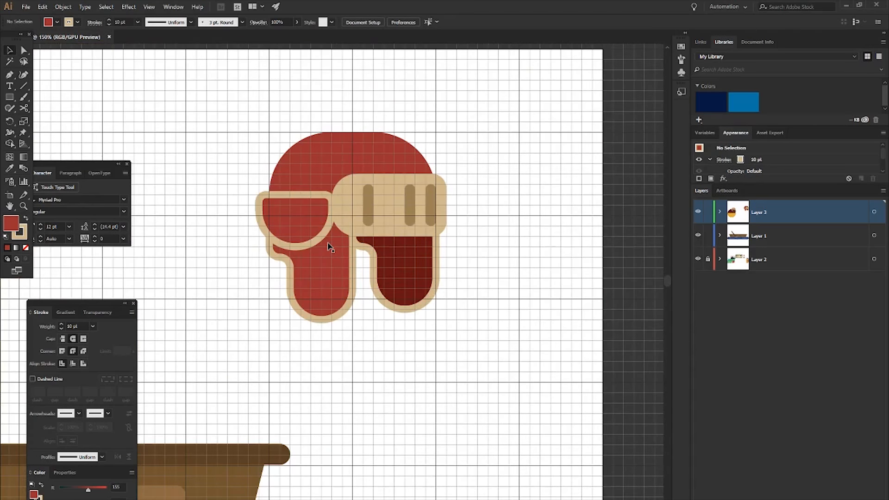
scroll(308, 212, "left", 3)
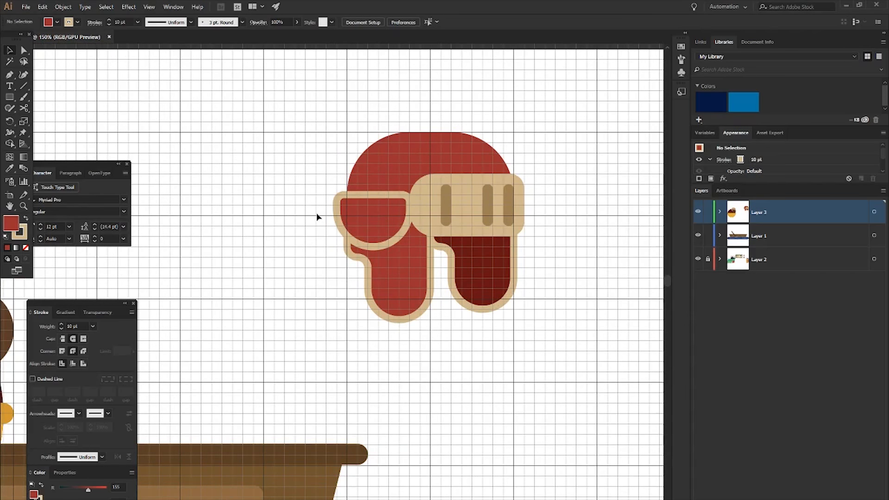
left_click(720, 212)
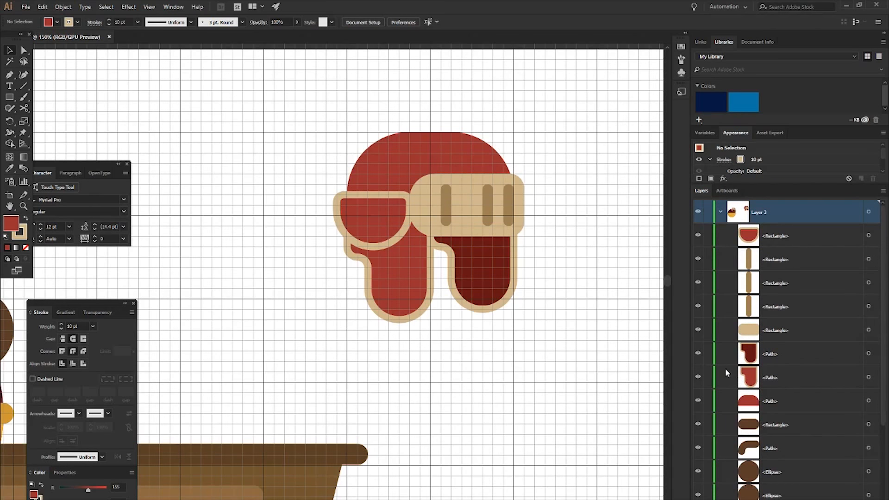
left_click(698, 306)
left_click(697, 282)
left_click(698, 259)
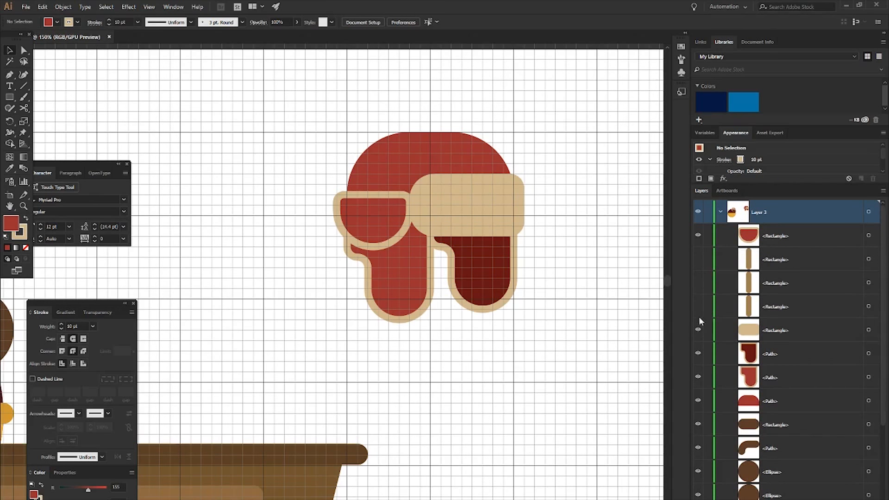
left_click(698, 330)
left_click(697, 354)
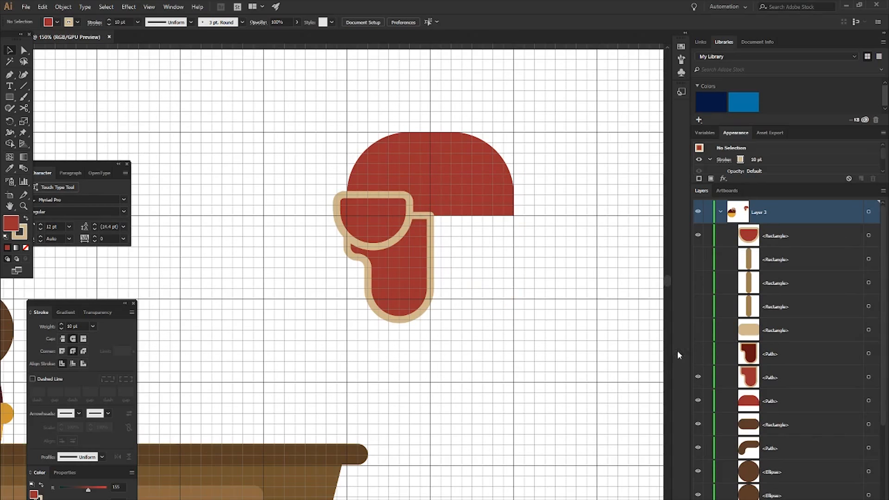
- Draw a vertical 30 × 240 px red rectangle without an outline to the left of the hat
key("m")
left_click_drag(230, 285, 232, 299)
key("x")
left_click(25, 248)
key("x")
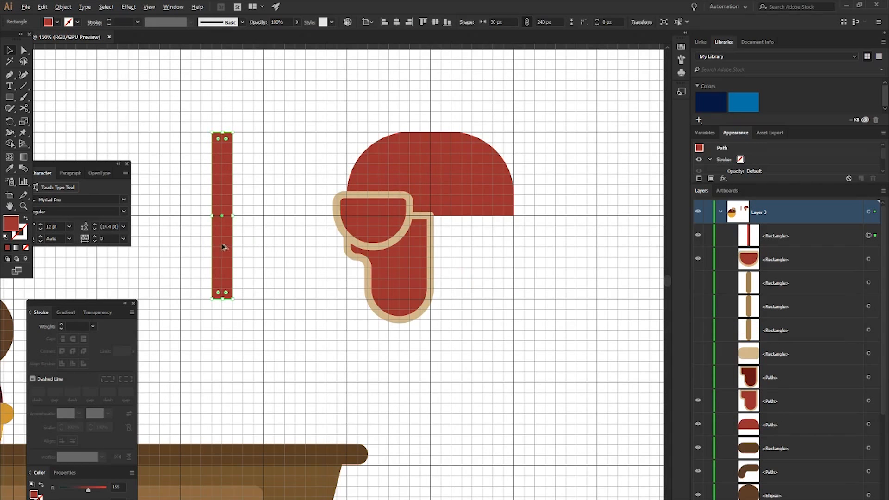
- Duplicate the red stripe leftward to make a row of five vertical stripes
left_click_drag(223, 248, 160, 250)
scroll(236, 247, "left", 1)
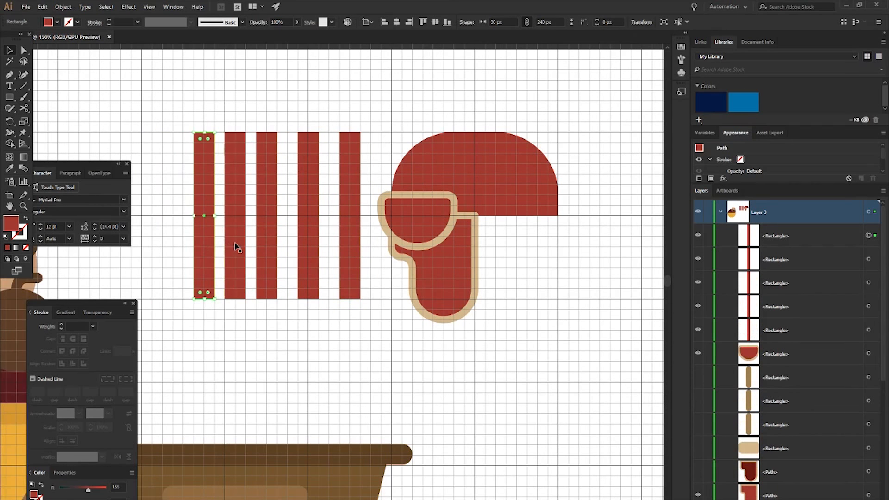
key("Left")
scroll(246, 242, "left", 1)
- Recolor all five stripes dark red, hex 771717
left_click_drag(204, 76, 395, 250)
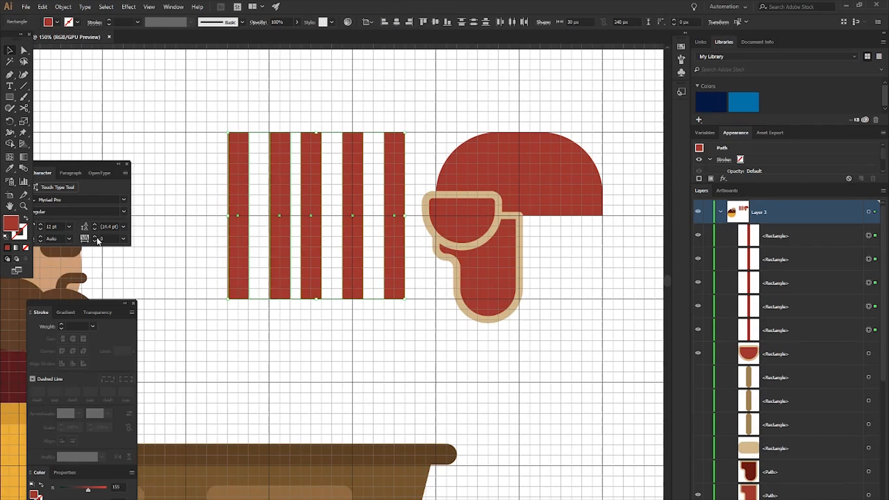
double_click(10, 221)
left_click_drag(92, 80, 106, 96)
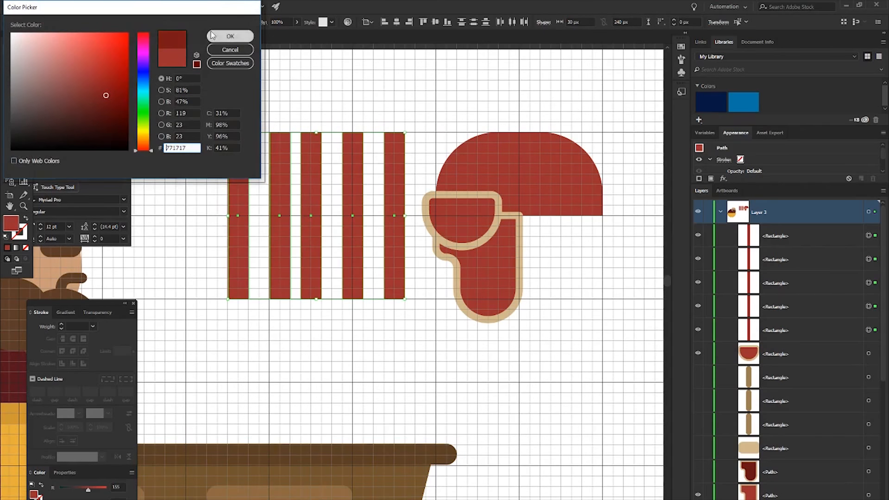
left_click(231, 36)
- Nudge the two leftmost stripes further left so the gaps between all five stripes are equal
left_click(240, 163)
key("Left")
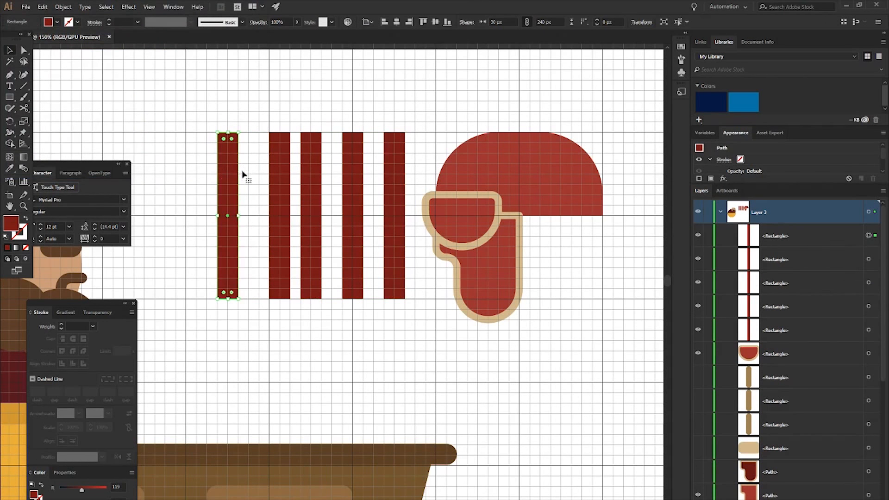
left_click(272, 172)
key("Left")
- Select the five vertical stripes and paste a copy of them in place in front
left_click_drag(199, 102, 406, 194)
key("ctrl+g")
key("ctrl+g")
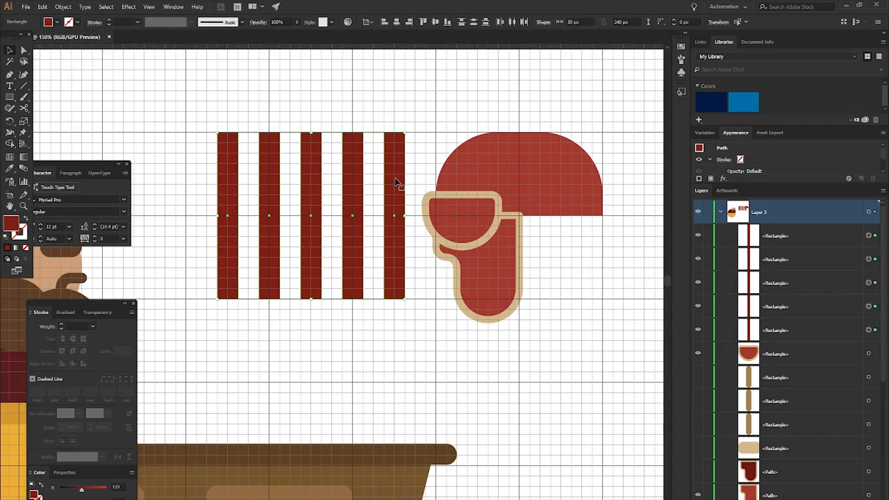
key("a")
key("ctrl+f")
key("v")
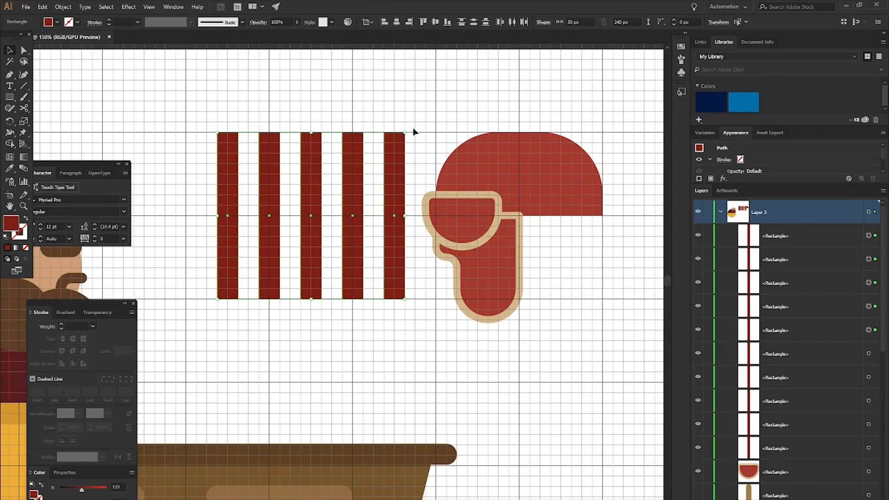
- Rotate the copied stripes 90° and widen them to 300 px so they cross the vertical ones as a lattice
left_click_drag(405, 130, 396, 334)
left_click_drag(394, 215, 415, 215)
left_click(402, 109)
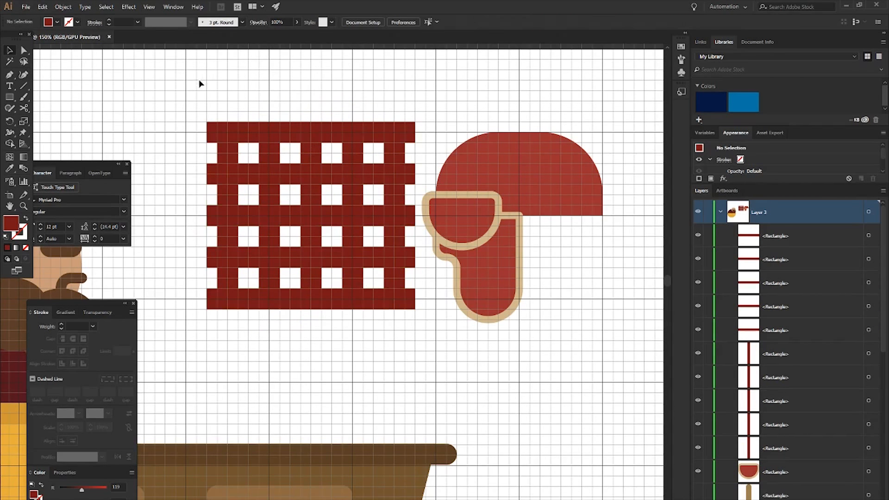
- Set the opacity of all ten lattice stripes to 68%
left_click_drag(201, 92, 412, 348)
left_click(97, 312)
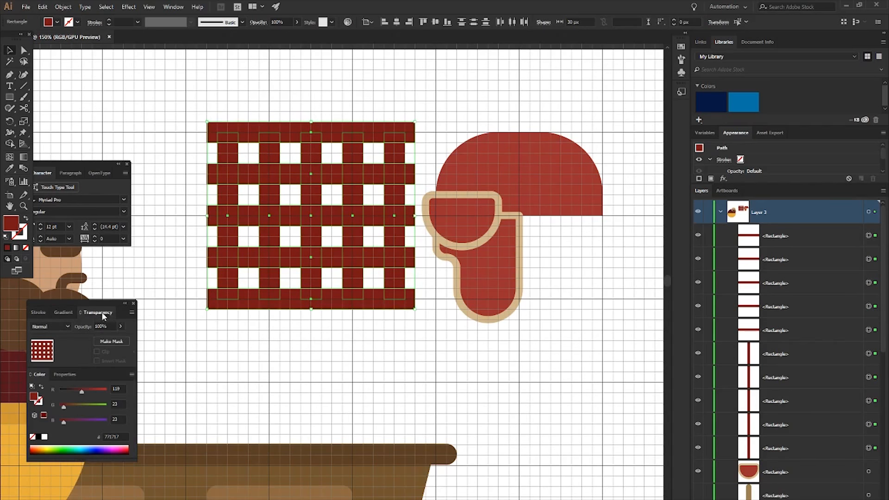
left_click(120, 326)
left_click_drag(120, 338, 109, 338)
left_click(253, 371)
left_click(292, 333)
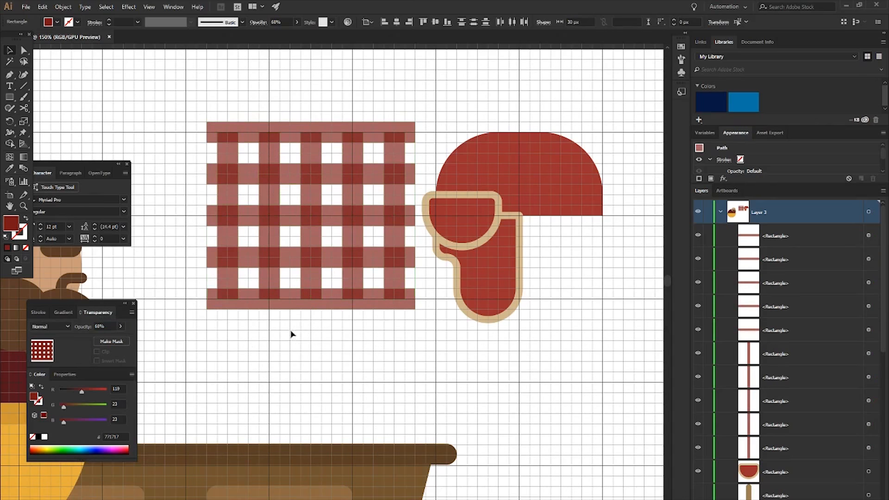
- Stretch the five vertical stripes to meet the outer edges of the highest and lowest horizontal stripes, 270 px tall overall
left_click(268, 286)
left_click(231, 284, "shift")
left_click(317, 283, "shift")
left_click(353, 284, "shift")
left_click(394, 286, "shift")
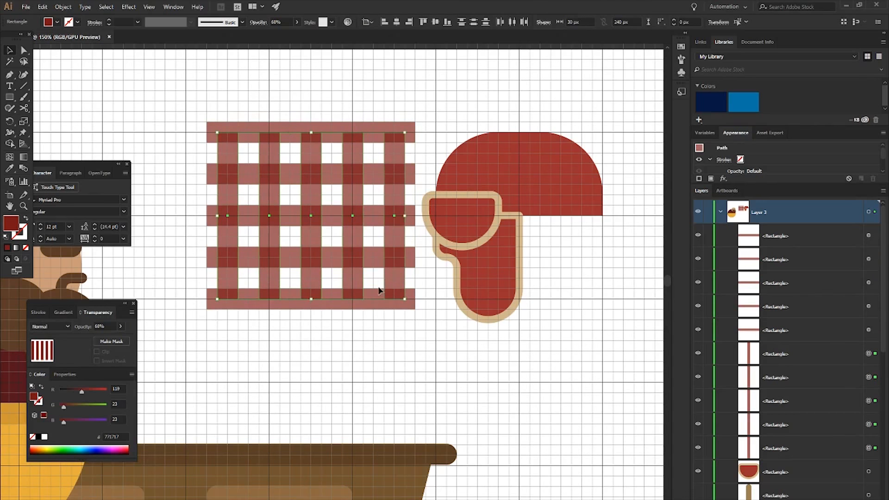
left_click_drag(310, 300, 313, 309)
left_click(326, 336)
- Group all the lattice stripes and move the plaid group over the hat dome and left ear flap
scroll(257, 262, "right", 1)
scroll(258, 262, "right", 1)
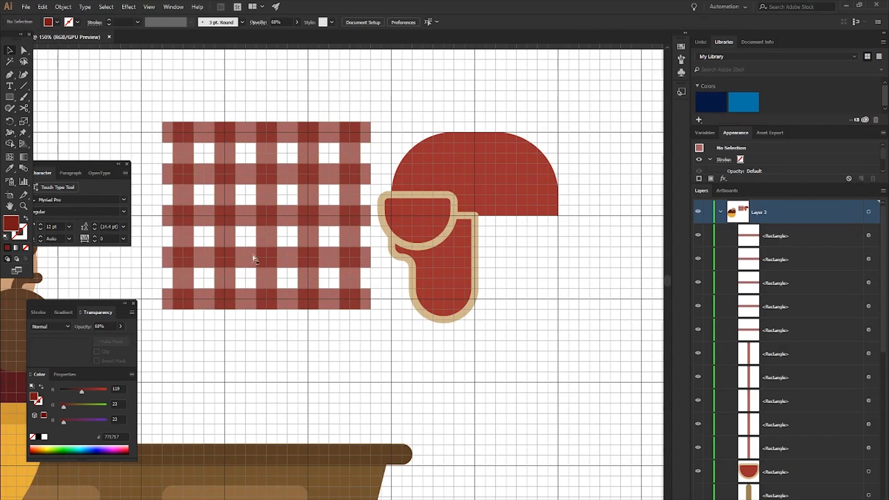
left_click_drag(166, 87, 346, 346)
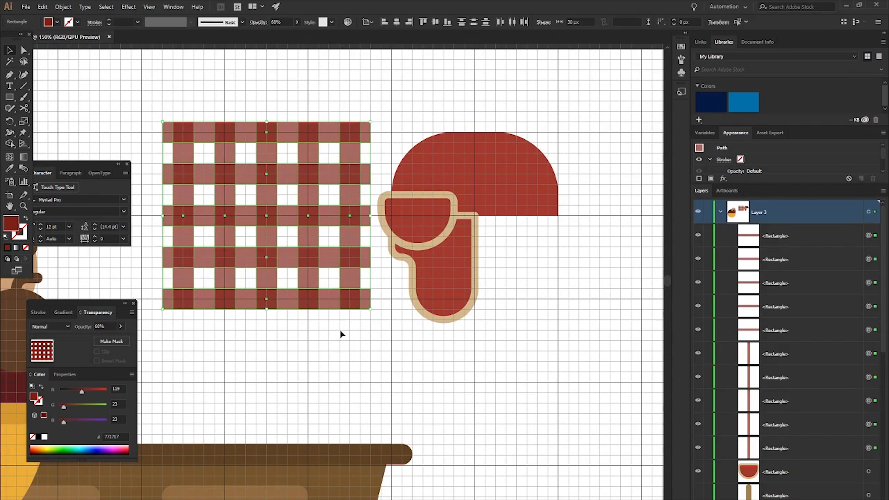
key("ctrl+g")
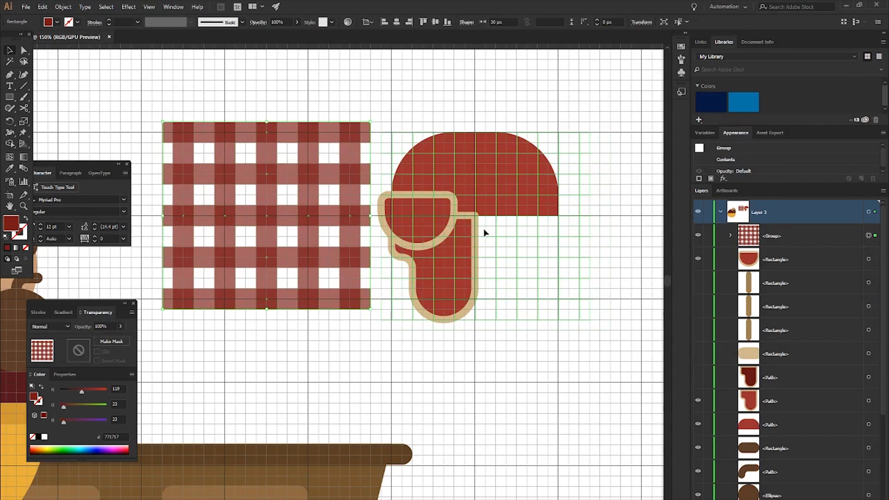
left_click_drag(481, 232, 473, 231)
left_click(615, 214)
scroll(482, 248, "right", 2)
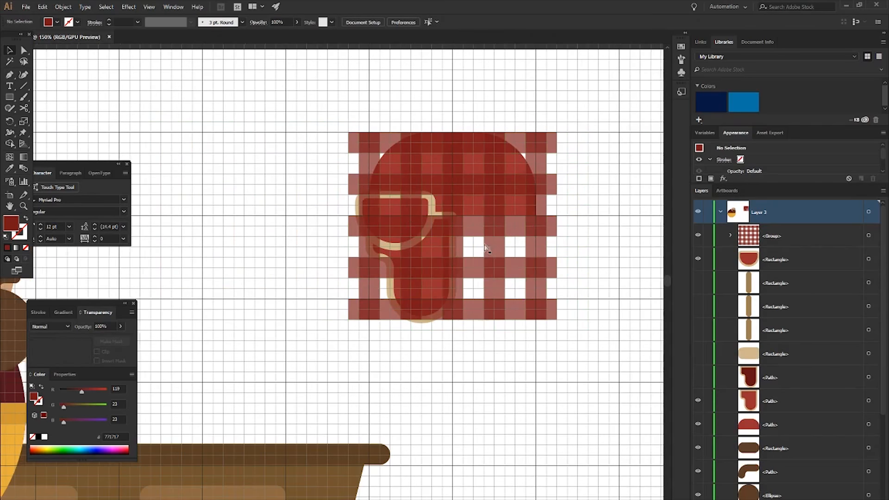
- Select the plaid and hat shapes, and remove the plaid pieces below the dome and beside the ear flap's right edge with Shape Builder
scroll(534, 191, "right", 3)
left_click_drag(248, 89, 521, 205)
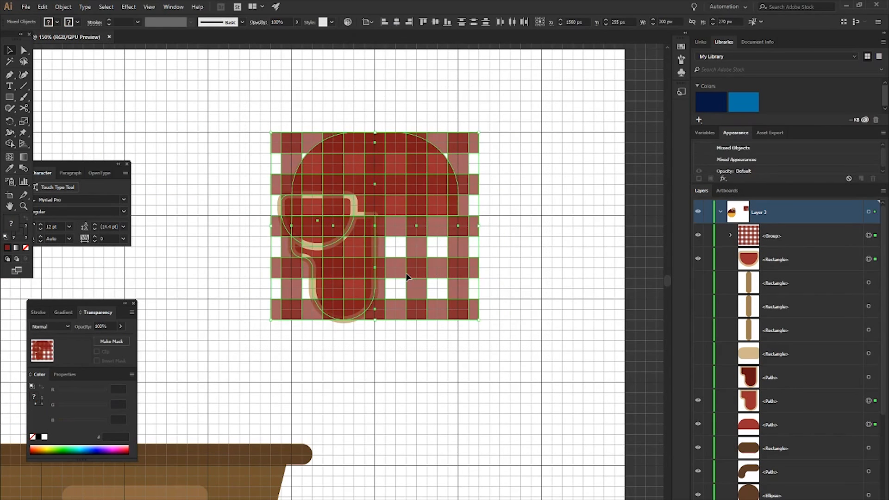
key("shift+m")
scroll(407, 277, "up", 2)
mouse_move(324, 366)
left_mouse_down()
mouse_move(346, 352)
mouse_move(359, 316)
mouse_move(360, 187)
left_mouse_up()
left_click_drag(385, 186, 394, 275)
left_click_drag(419, 182, 540, 192)
mouse_move(431, 231)
left_mouse_down()
mouse_move(494, 262)
mouse_move(438, 292)
mouse_move(430, 320)
mouse_move(551, 345)
left_mouse_up()
left_click(509, 301, "alt")
scroll(518, 236, "up", 4)
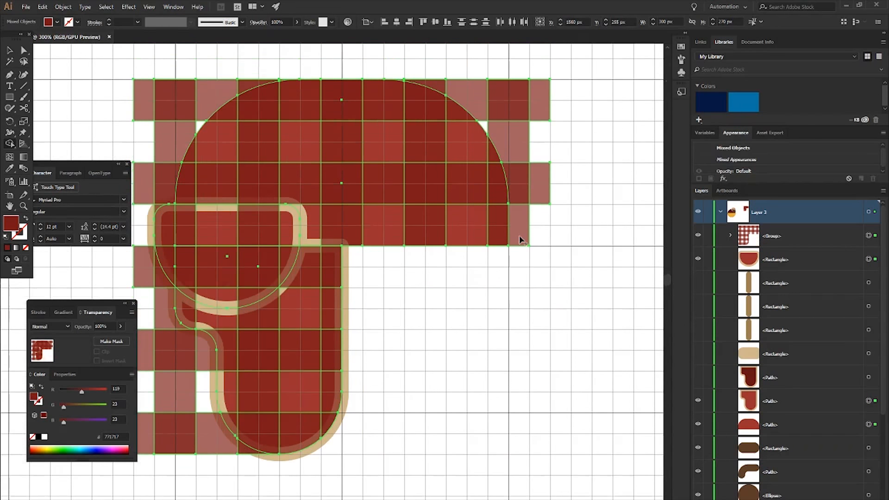
- Remove the plaid pieces outside the dome's right side, upper curve and left side with Shape Builder
scroll(520, 236, "up", 1)
left_click_drag(520, 236, 517, 145)
mouse_move(491, 109)
left_mouse_down()
mouse_move(546, 113)
mouse_move(546, 199)
left_mouse_up()
left_click(482, 109, "alt")
left_click(441, 96, "alt")
mouse_move(246, 93)
left_mouse_down()
mouse_move(194, 95)
mouse_move(142, 119)
mouse_move(158, 177)
mouse_move(147, 199)
left_mouse_up()
- Remove the remaining plaid pieces outside the front flap and the left ear flap, then deselect everything
scroll(147, 199, "left", 4)
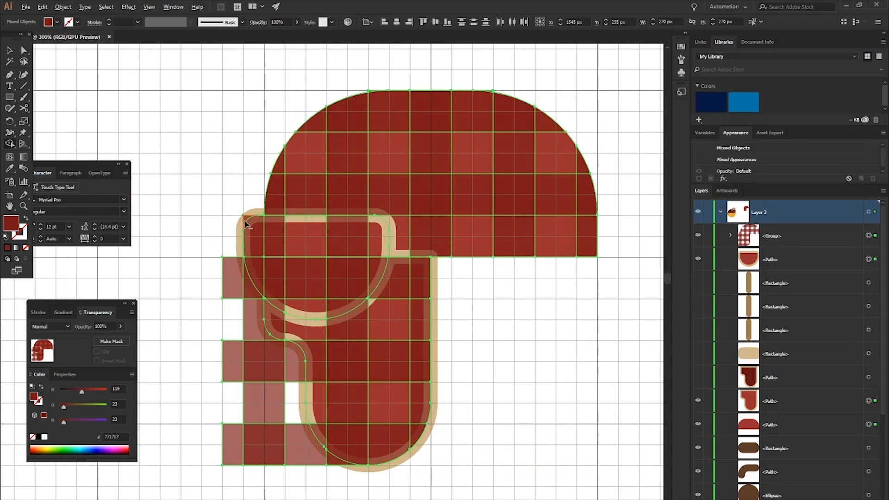
left_click(245, 223, "alt")
left_click(231, 277, "alt")
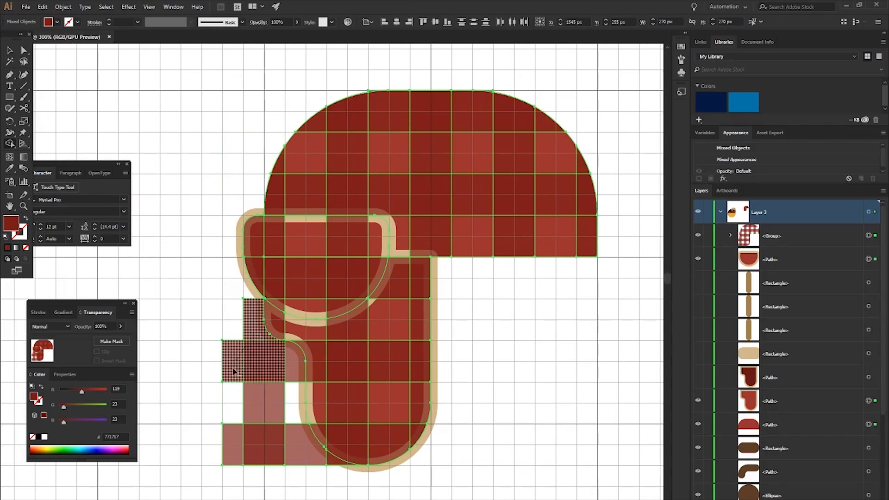
left_click_drag(237, 360, 238, 362)
left_click_drag(292, 366, 297, 447)
mouse_move(267, 399)
left_mouse_down()
mouse_move(258, 471)
mouse_move(232, 447)
left_mouse_up()
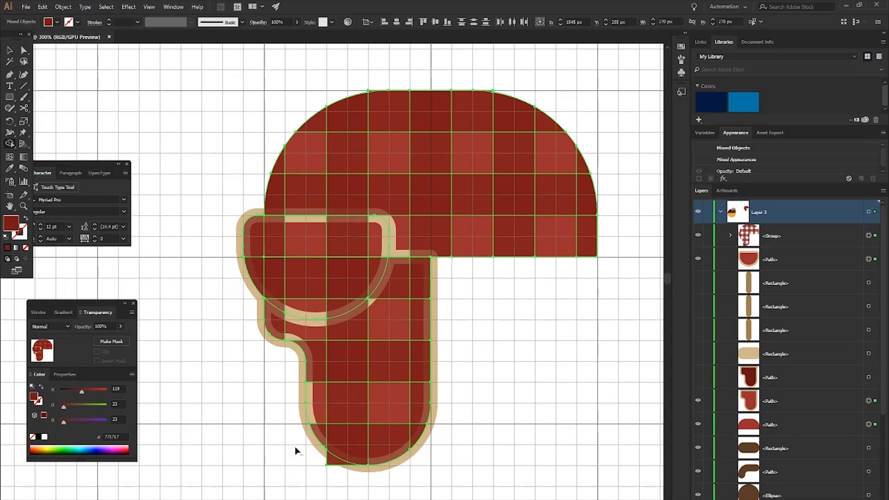
left_click(331, 461, "alt")
key("alt+v")
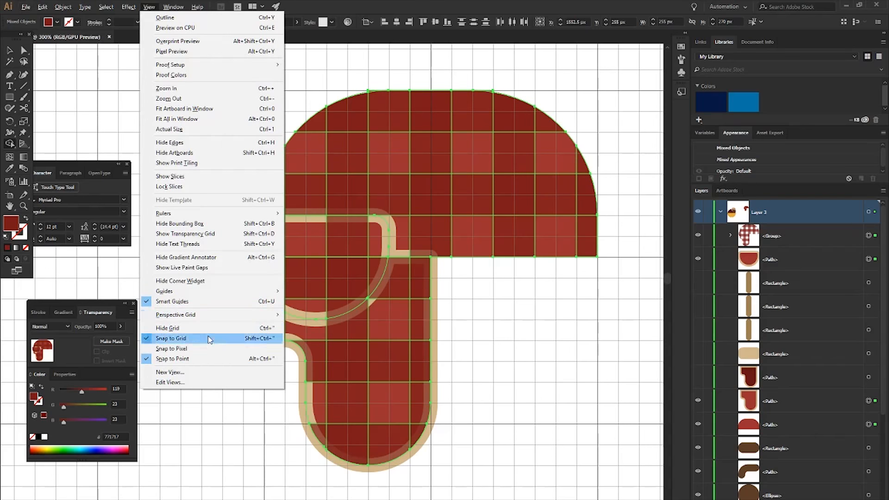
left_click(11, 51)
left_click(94, 96)
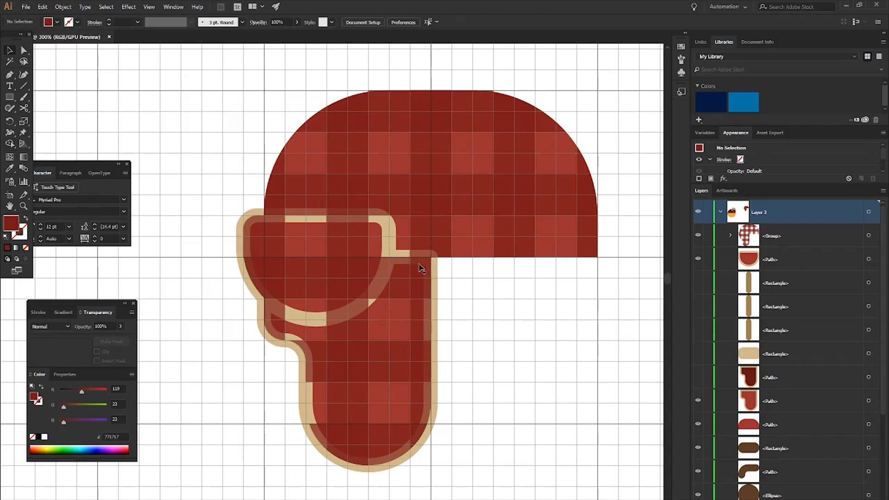
- Expand the front flap and left ear flap paths so their tan strokes become separate shapes, then deselect them
scroll(443, 266, "down", 1)
scroll(629, 259, "right", 4)
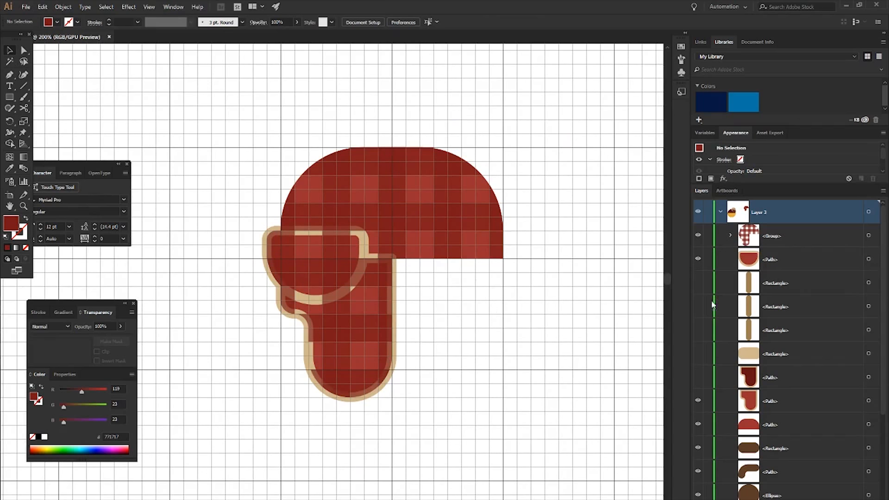
left_click(869, 261)
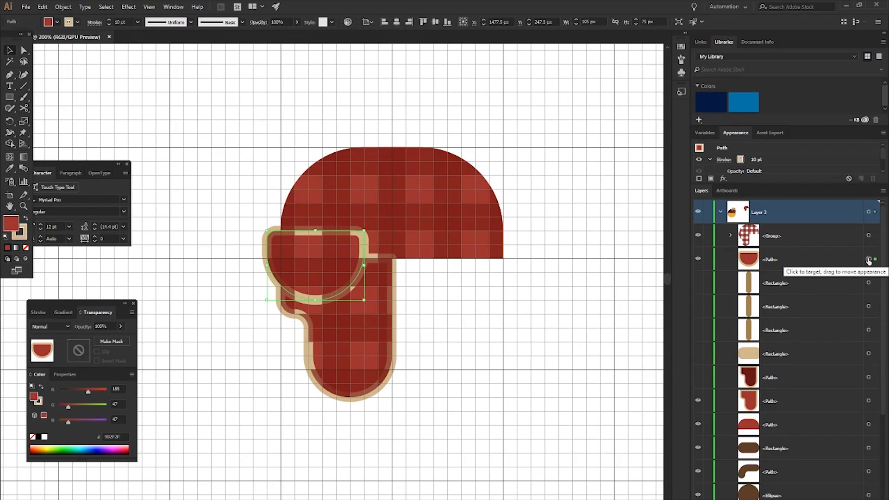
left_click(869, 401, "shift")
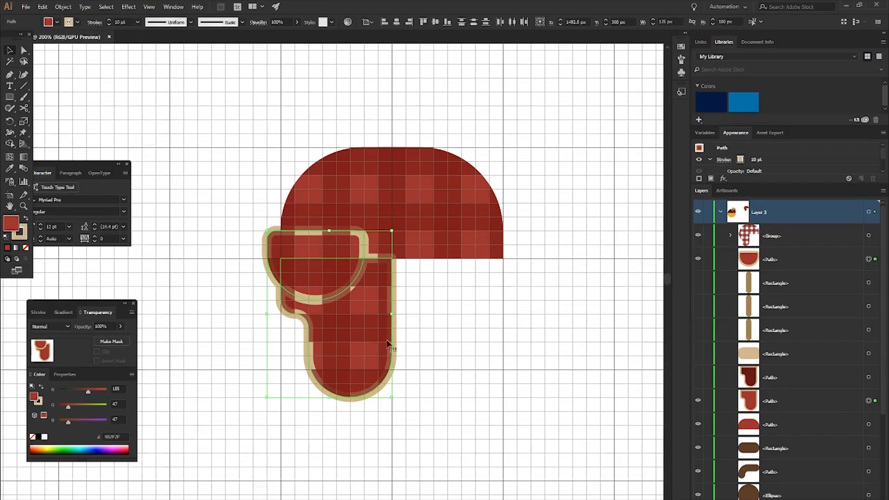
left_click(63, 7)
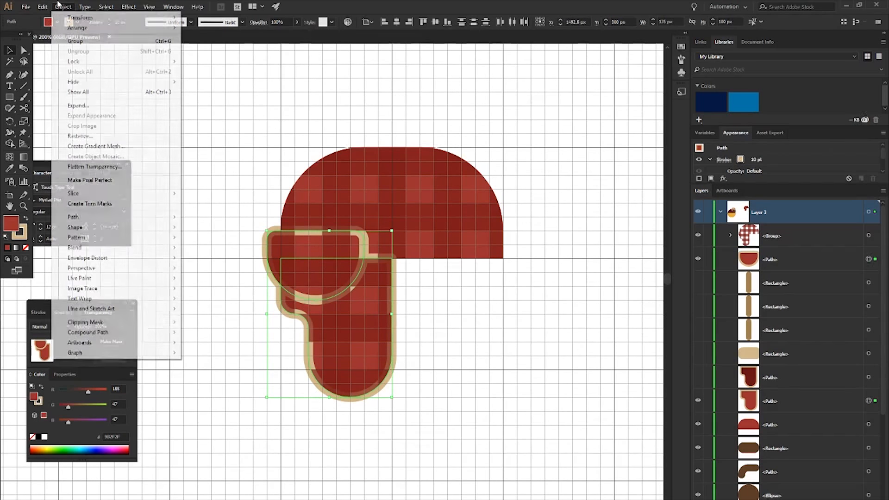
left_click(101, 110)
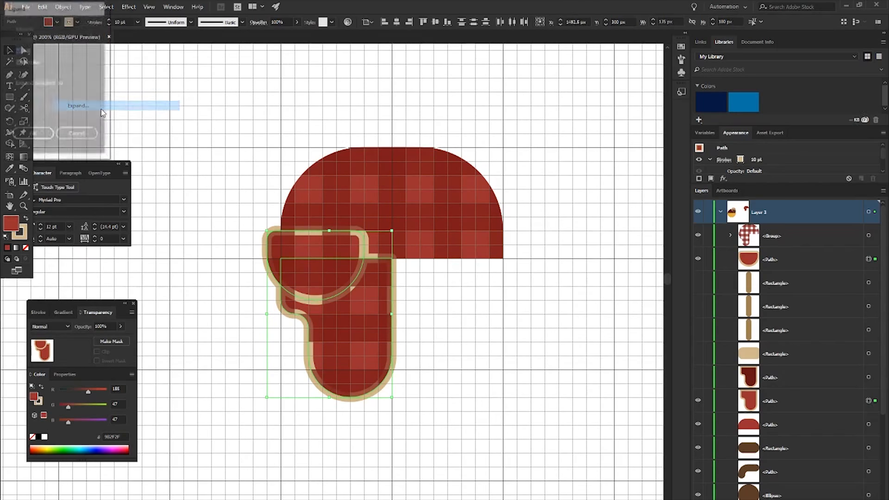
left_click(33, 136)
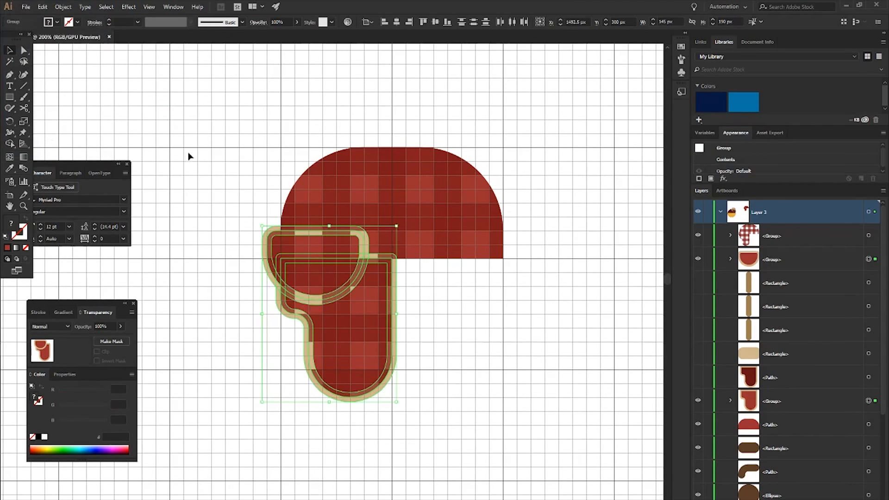
left_click(232, 134)
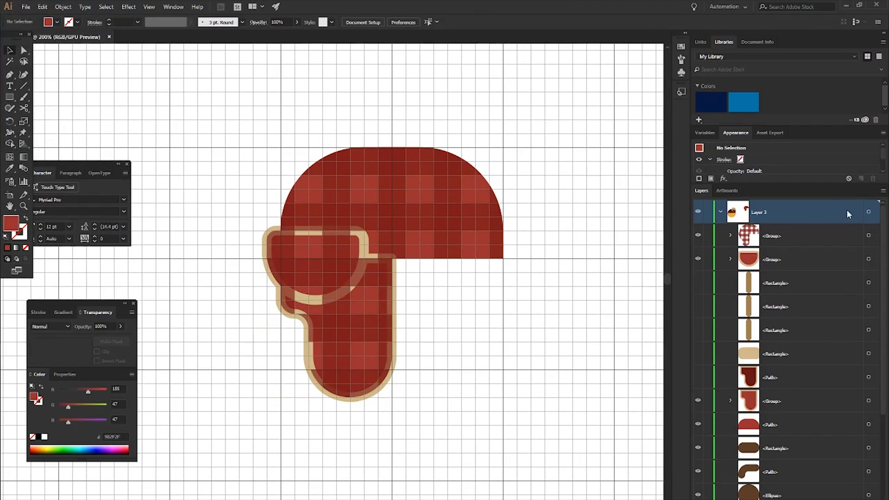
- Move the front flap's and left ear flap's tan outline compound paths above the plaid group in Layer 3
left_click(731, 401)
left_click(731, 259)
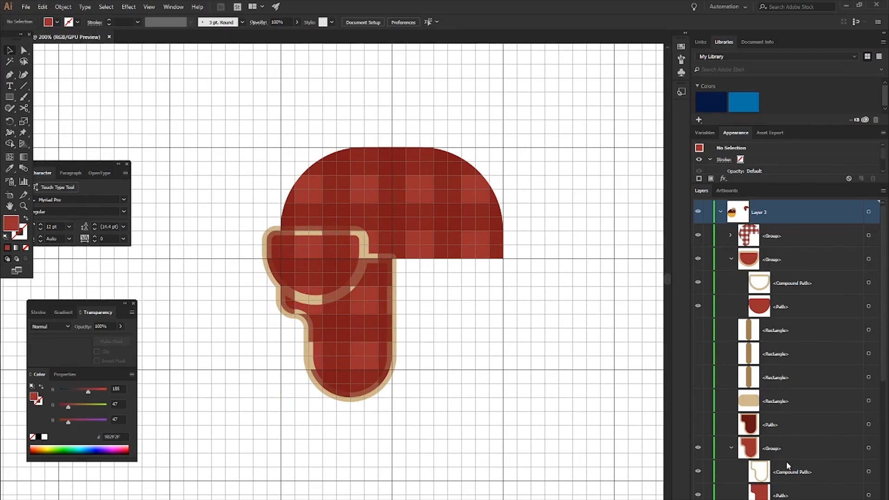
left_click(787, 461)
left_click(791, 279)
mouse_move(792, 278)
left_mouse_down()
mouse_move(791, 235)
mouse_move(774, 211)
mouse_move(788, 227)
left_mouse_up()
left_click_drag(786, 472, 804, 250)
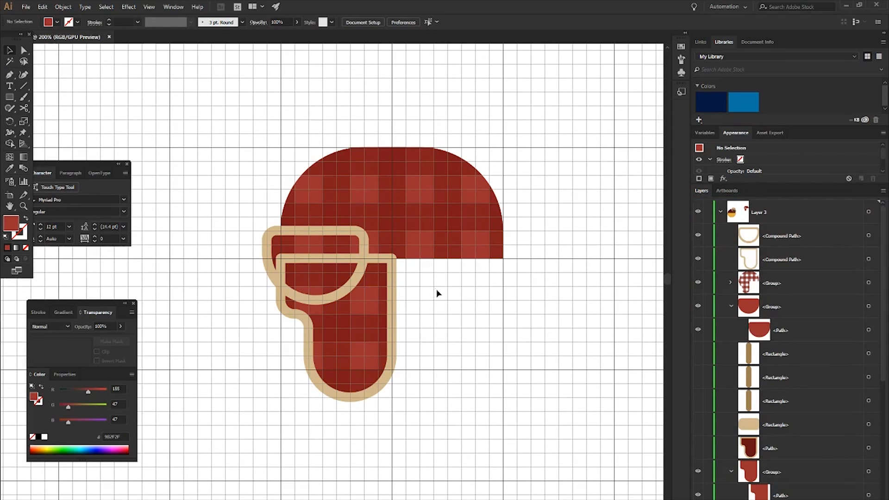
scroll(459, 279, "down", 2)
left_click_drag(787, 328, 787, 247)
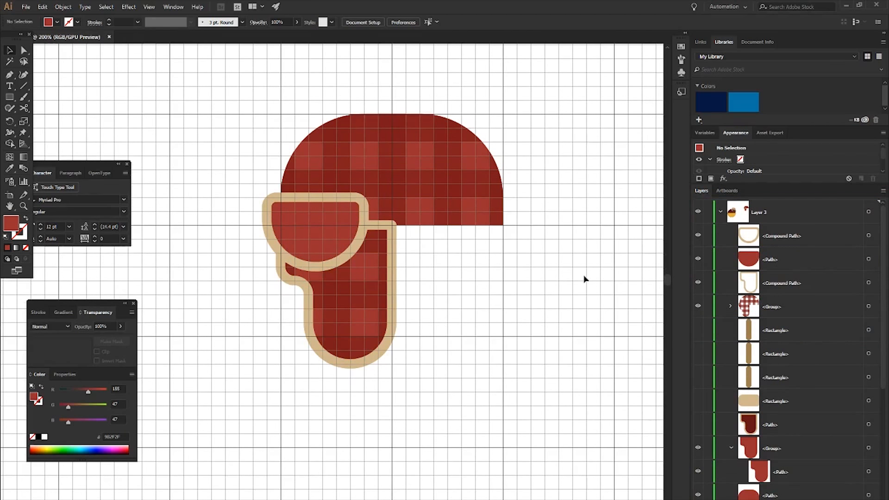
left_click_drag(786, 259, 787, 319)
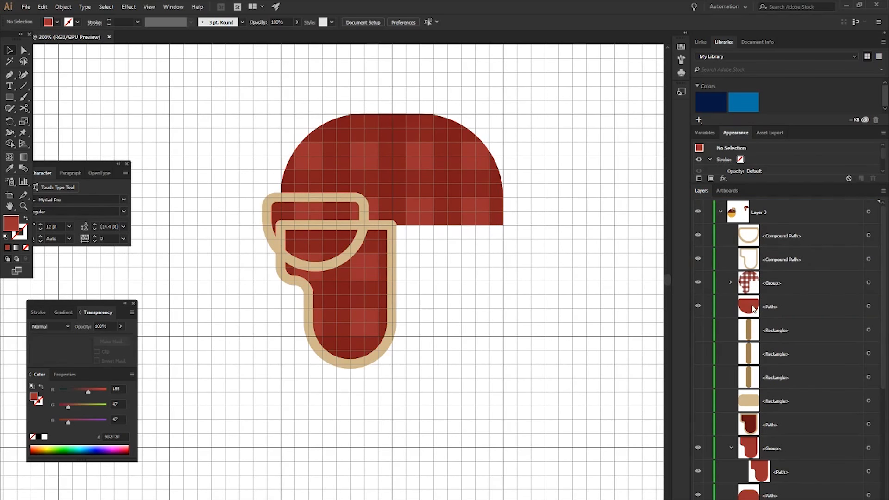
- Remove the plaid pieces inside the front flap with Shape Builder, keeping the flap's lighter red fill
left_click(768, 285)
left_click(869, 283)
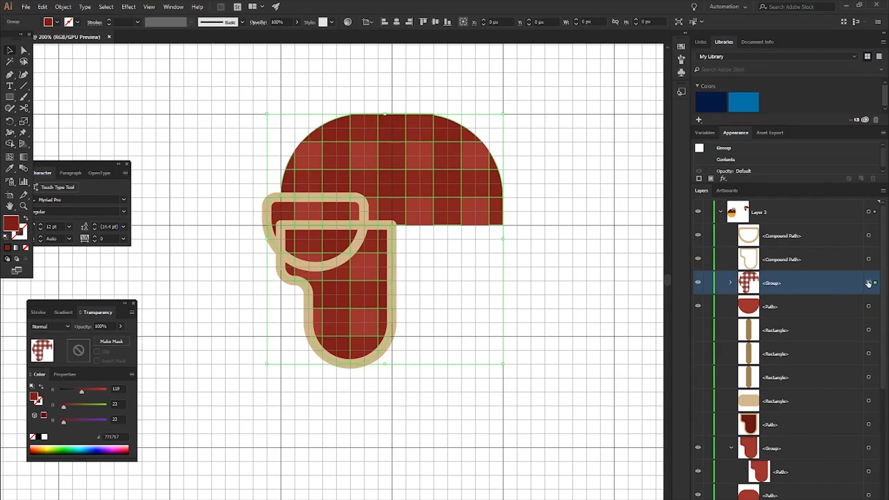
left_click(868, 306, "shift")
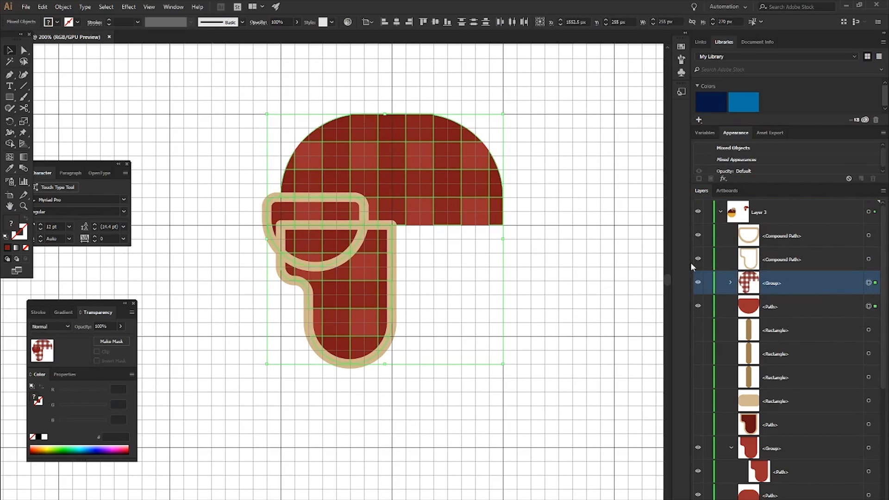
scroll(366, 241, "up", 1)
key("shift+m")
mouse_move(341, 204)
left_mouse_down()
mouse_move(246, 204)
mouse_move(246, 218)
mouse_move(299, 241)
mouse_move(335, 222)
mouse_move(301, 262)
mouse_move(285, 263)
mouse_move(297, 254)
mouse_move(258, 263)
mouse_move(353, 235)
left_mouse_up()
key("v")
left_click(523, 271)
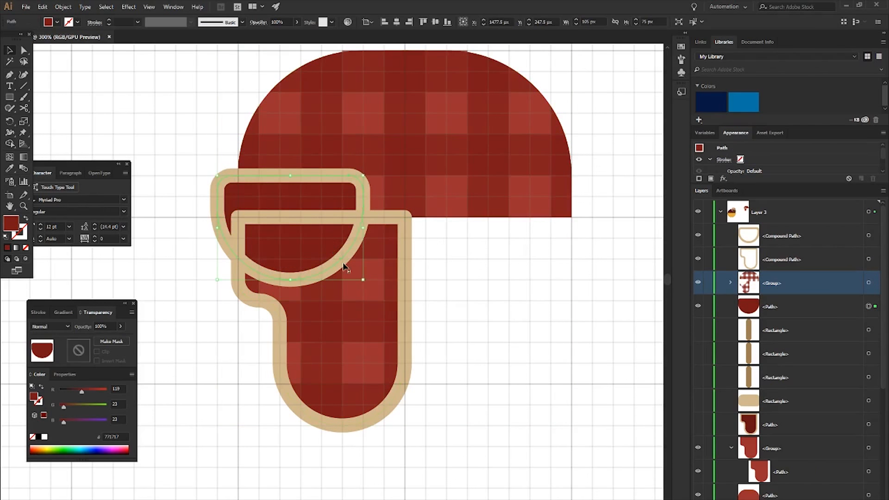
key("ctrl+z")
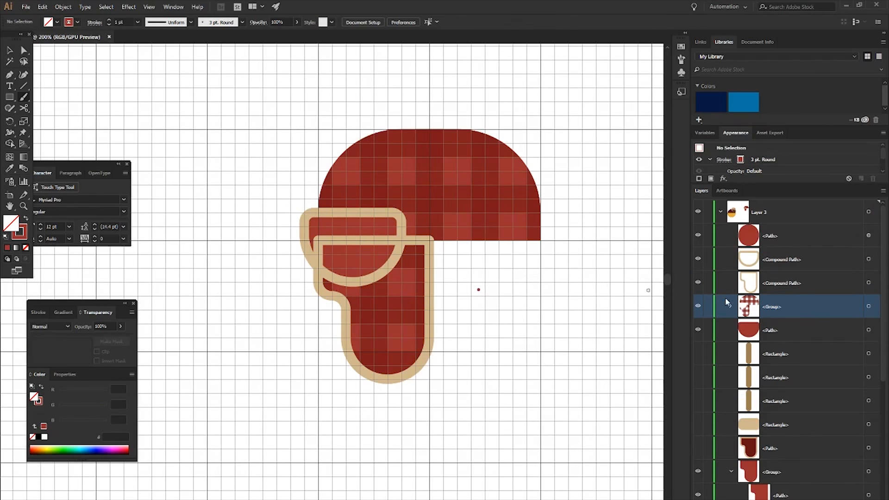
- Move the front flap's red fill directly beneath its tan outline and delete the stray red dot beside the hat
left_click_drag(772, 332, 767, 267)
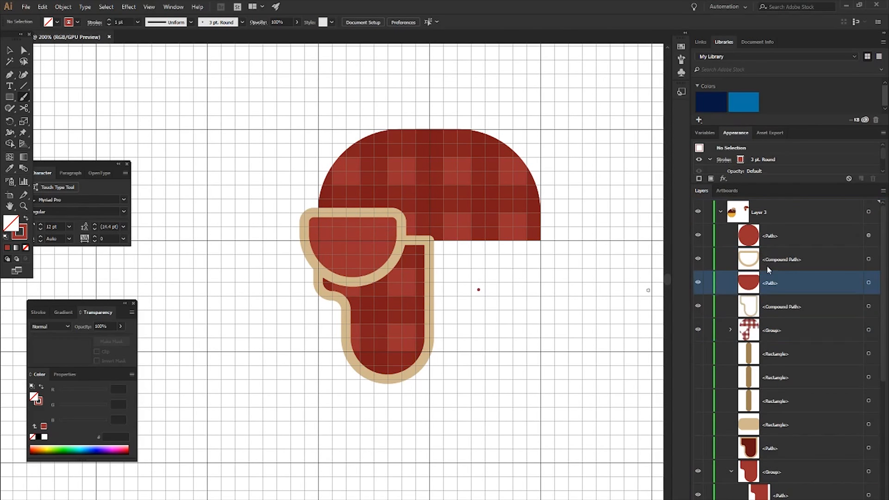
scroll(579, 285, "down", 2)
key("v")
left_click(529, 288)
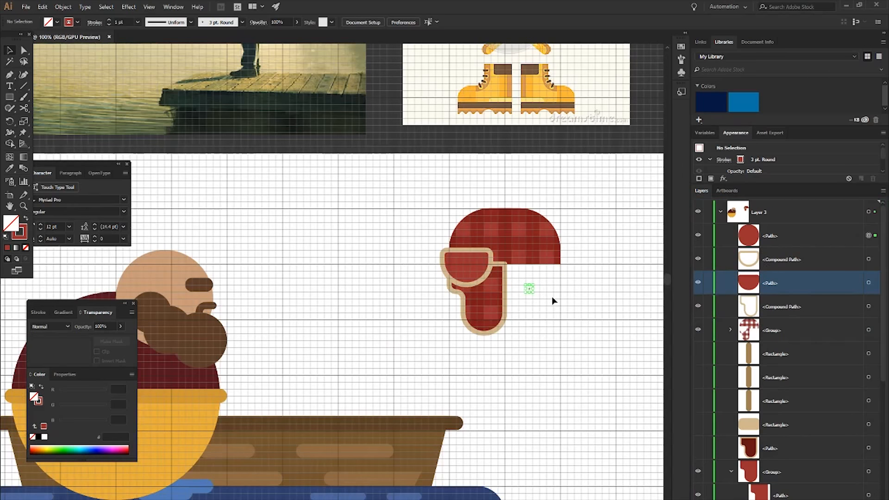
key("Delete")
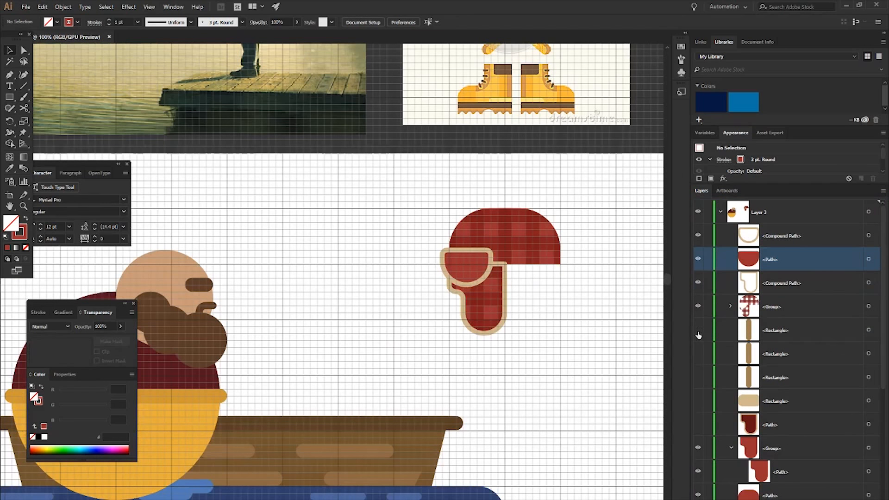
- Show the hidden brim, its three stripes and the right ear flap, and move them to the top of Layer 3
left_click_drag(700, 335, 699, 432)
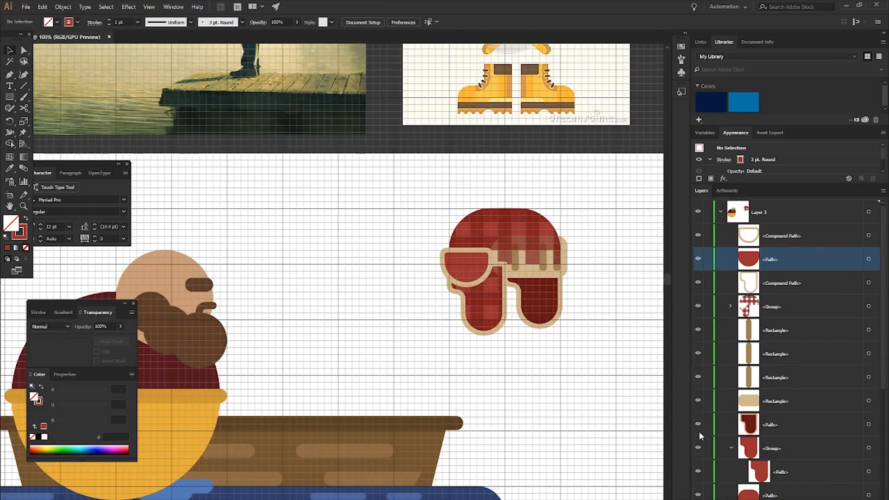
left_click(774, 330)
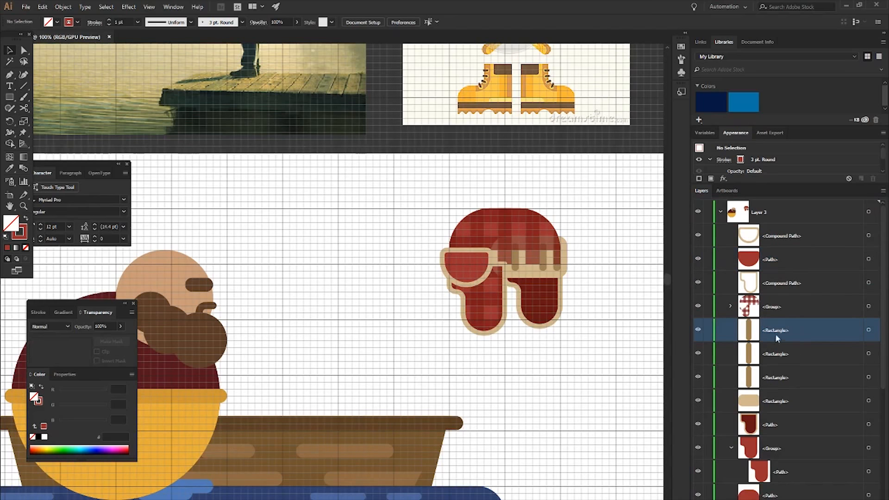
scroll(641, 307, "right", 2)
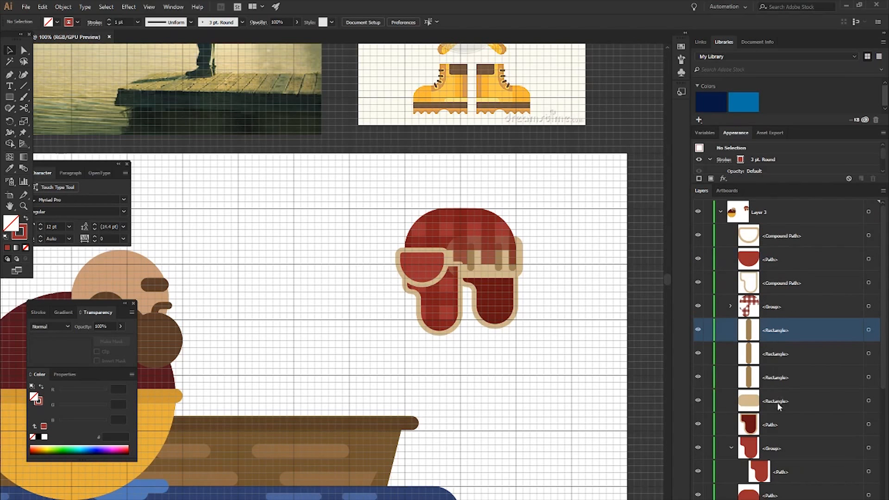
left_click(779, 393)
left_click(780, 425)
left_click(774, 330, "shift")
left_click_drag(774, 330, 772, 224)
- Hide the grid and collapse the left ear flap group in the layer list
scroll(578, 259, "right", 1)
scroll(523, 268, "up", 1)
key("ctrl+apostrophe")
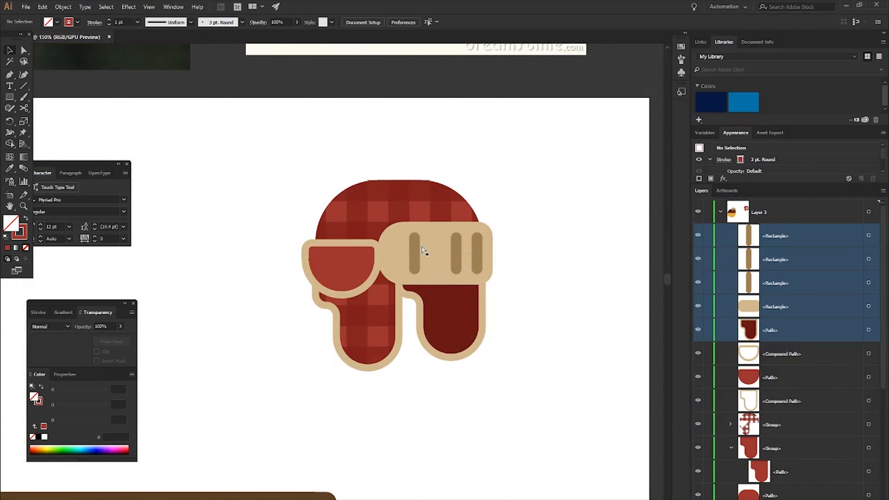
scroll(448, 248, "left", 1)
scroll(411, 185, "up", 2)
scroll(407, 179, "down", 2)
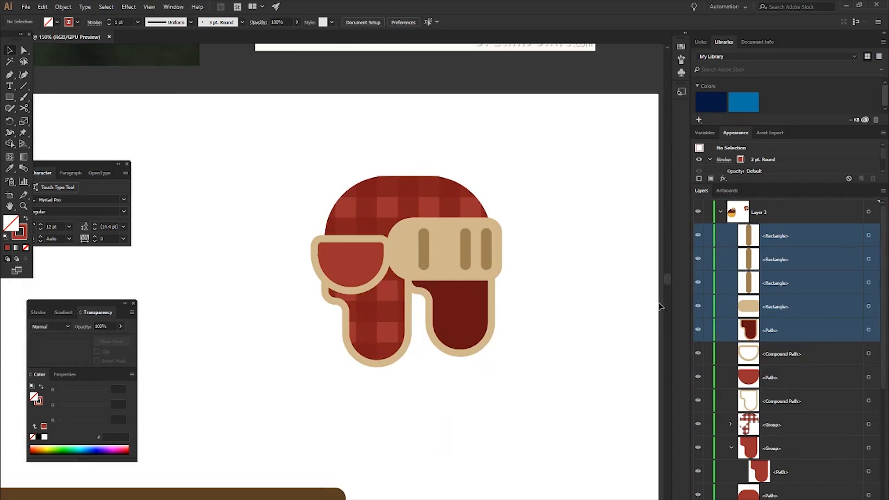
left_click(731, 448)
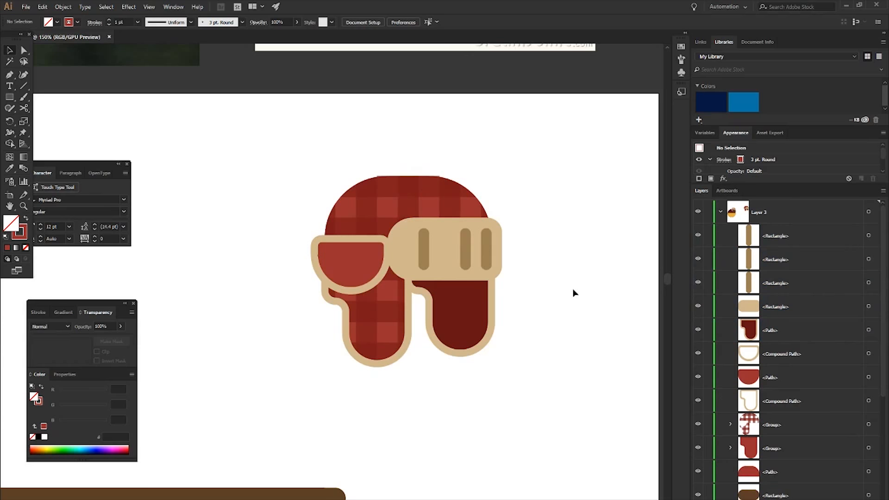
- Remove the two thin plaid slivers sticking out at the dome's upper curves with Shape Builder, then deselect everything
scroll(428, 176, "up", 3)
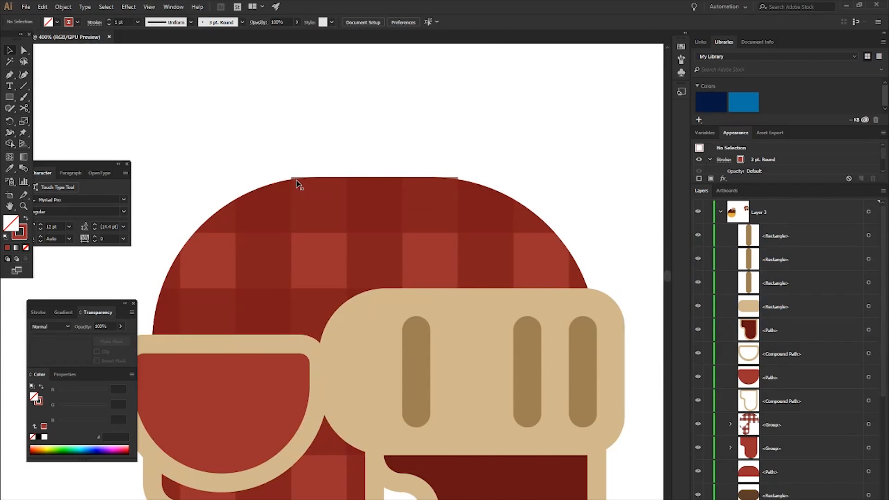
left_click(298, 183)
left_click(319, 265, "shift")
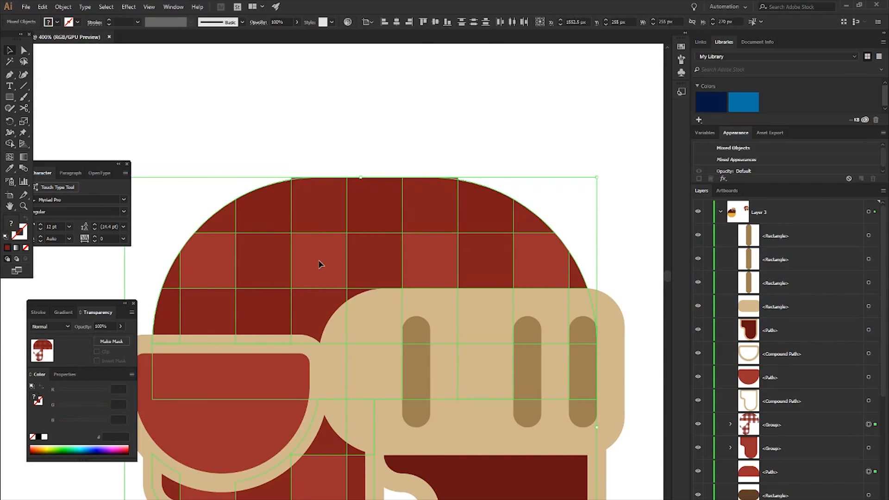
key("shift+m")
scroll(297, 148, "up", 3)
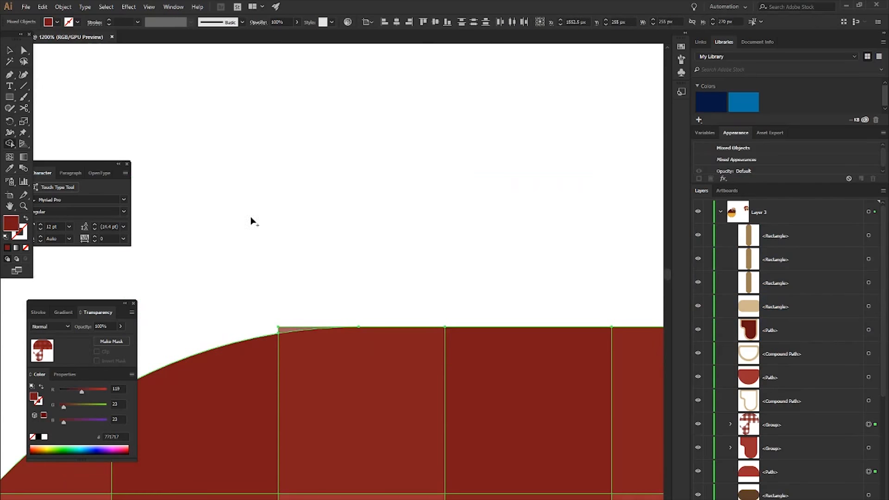
left_click(283, 331, "alt")
scroll(509, 337, "right", 7)
left_click(532, 330, "alt")
key("v")
left_click(481, 254)
- Group all the hat pieces and name the group "hat"
scroll(488, 264, "down", 9)
scroll(491, 270, "left", 1)
left_click_drag(442, 241, 506, 289)
key("ctrl+plus")
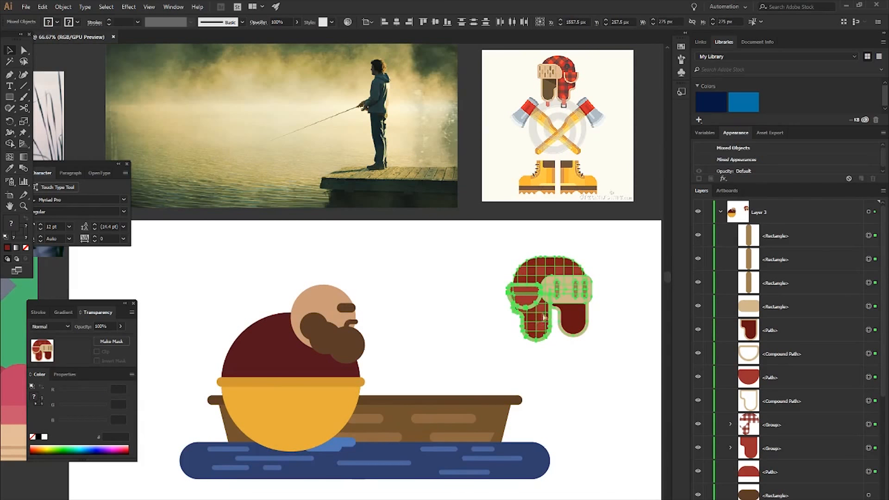
key("ctrl+g")
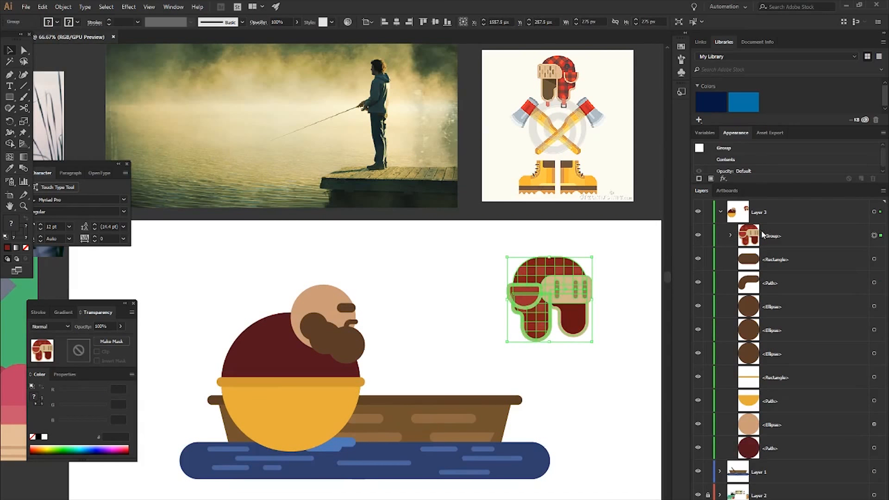
double_click(761, 234)
type("hat")
key("Return")
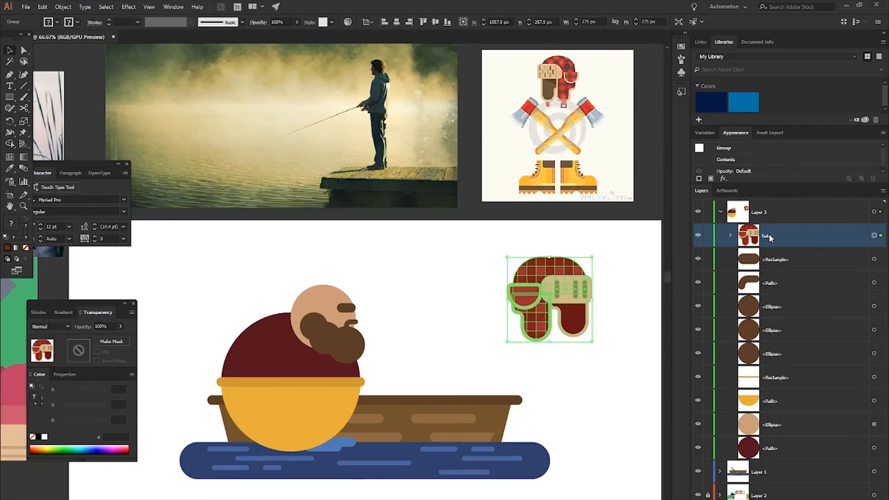
- Move the hat group onto the fisherman's head and set its opacity to 34%
left_click_drag(556, 276, 324, 293)
key("ctrl+plus")
key("ctrl+plus")
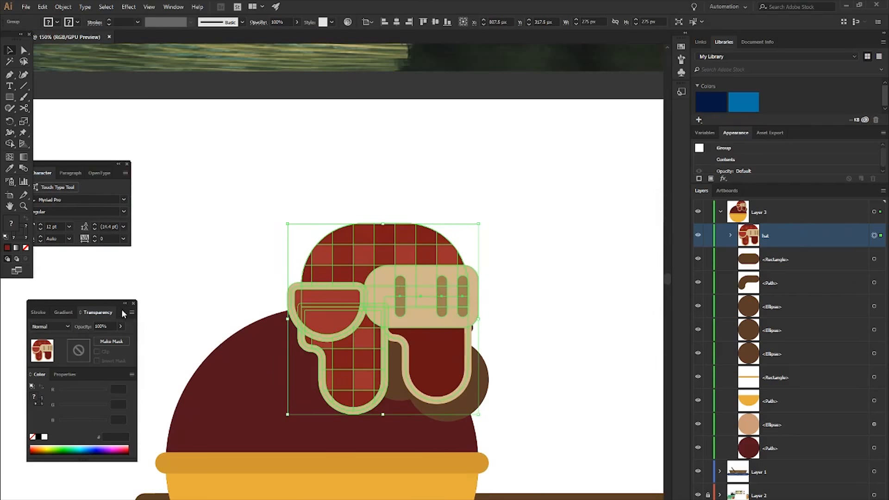
left_click_drag(106, 339, 101, 339)
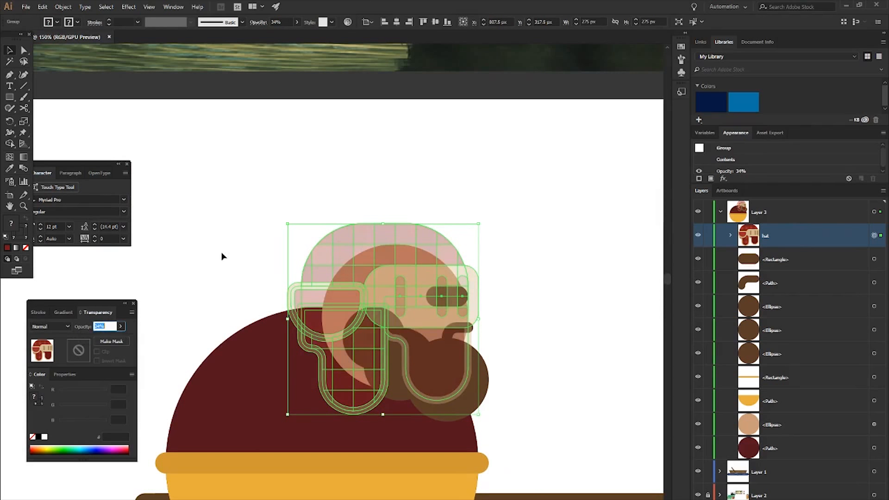
left_click(359, 154)
- Shift the semi-transparent hat up and slightly sideways so it sits higher on the fisherman's head
scroll(404, 211, "down", 3)
left_click(394, 205)
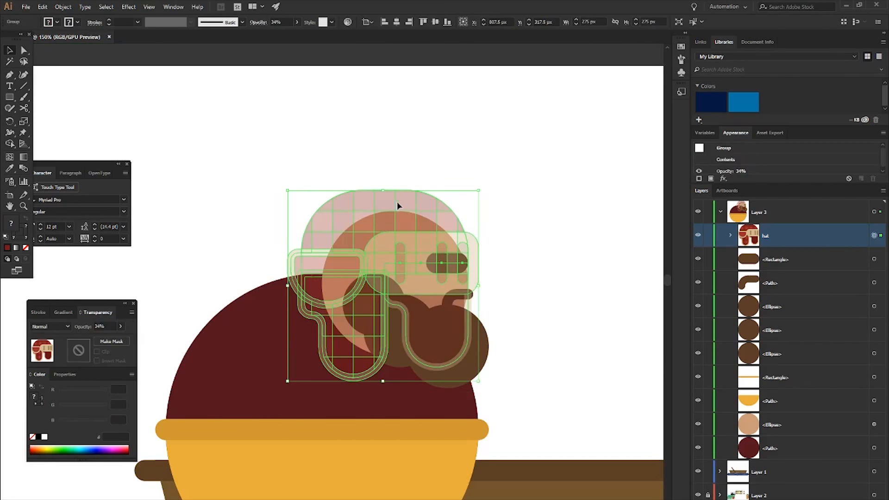
left_click_drag(397, 201, 407, 203)
key("shift+Up")
key("shift+Up")
key("shift+Up")
left_click_drag(432, 191, 424, 187)
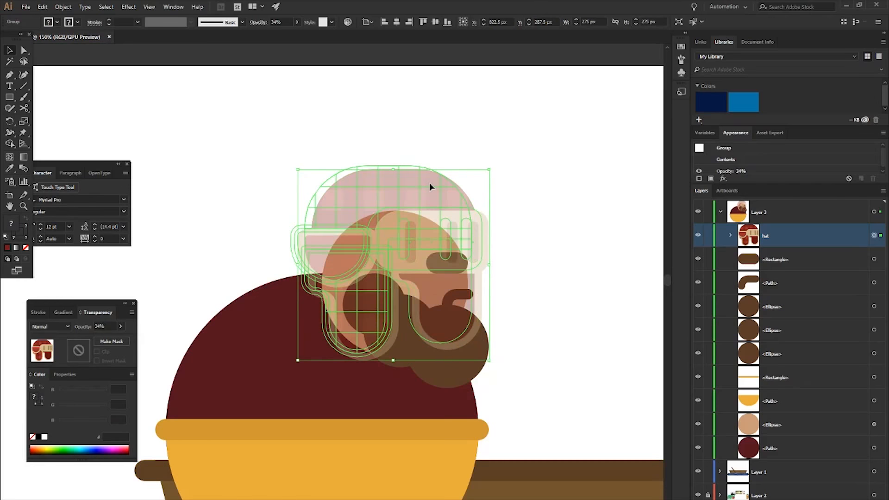
- Scale the hat group down to 245 px by 245 px and nudge it toward the back of the head
left_click_drag(291, 165, 312, 187)
key("shift+Left")
key("shift+Left")
key("shift+Left")
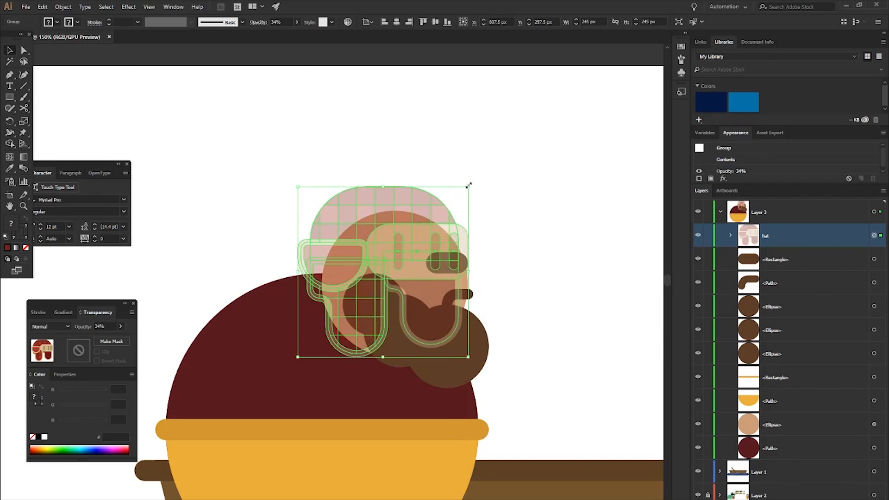
- Scale the hat group to 255 px wide by 270 px tall and nudge it up and toward the back of the head
left_click_drag(468, 185, 476, 180)
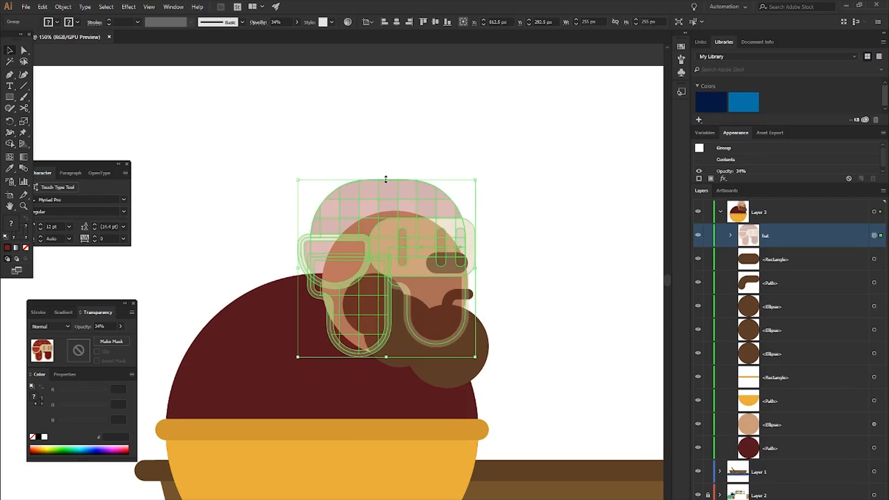
left_click_drag(386, 179, 386, 170)
key("Up")
key("Up")
key("Up")
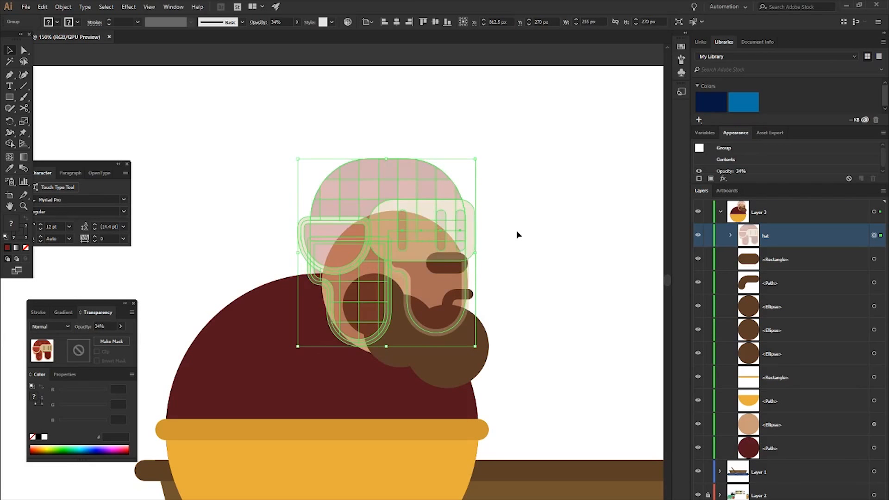
key("Left")
key("Left")
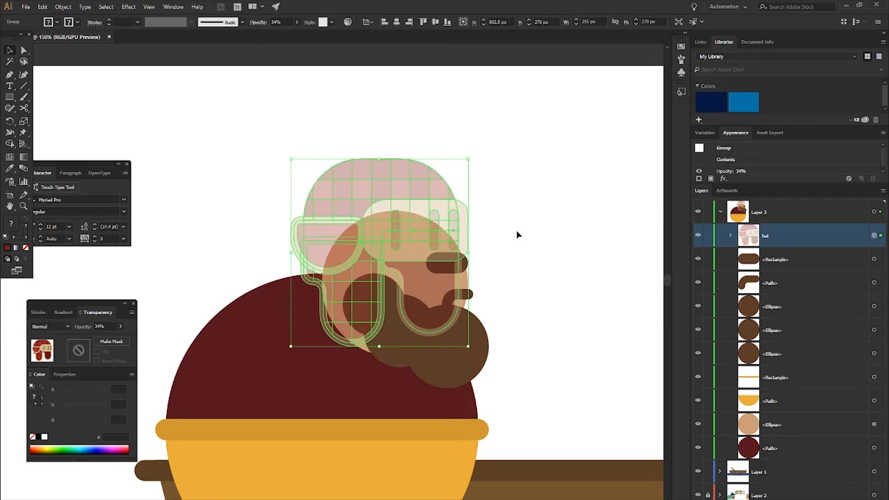
- Nudge the hat group down and toward the face, and reduce its height to 255 px
key("Down")
key("Down")
key("Down")
key("Right")
key("Right")
key("Right")
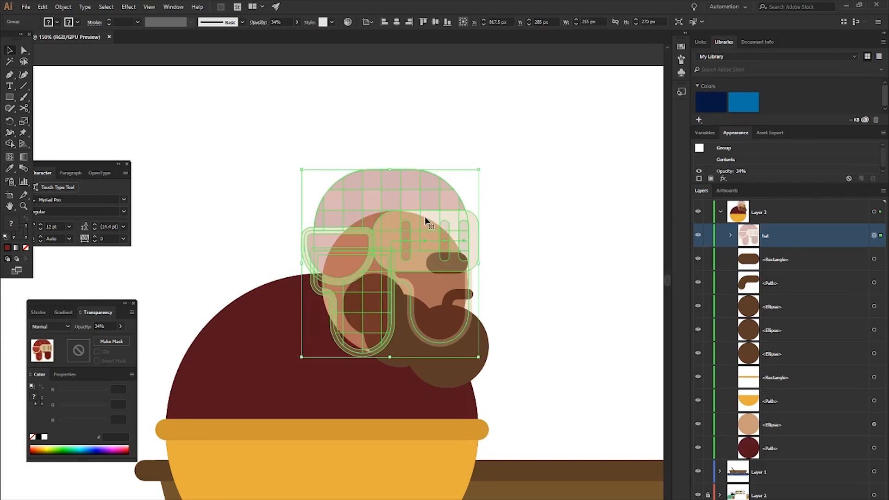
left_click_drag(390, 170, 390, 179)
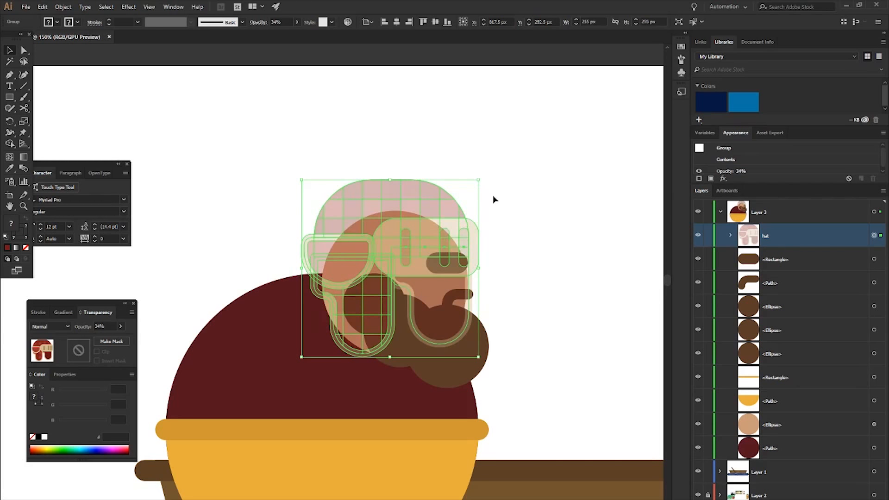
- Nudge the hat group slightly up and toward the back of the fisherman's head, leaving it deselected
key("Up")
key("Up")
key("Up")
key("Left")
key("Left")
key("Left")
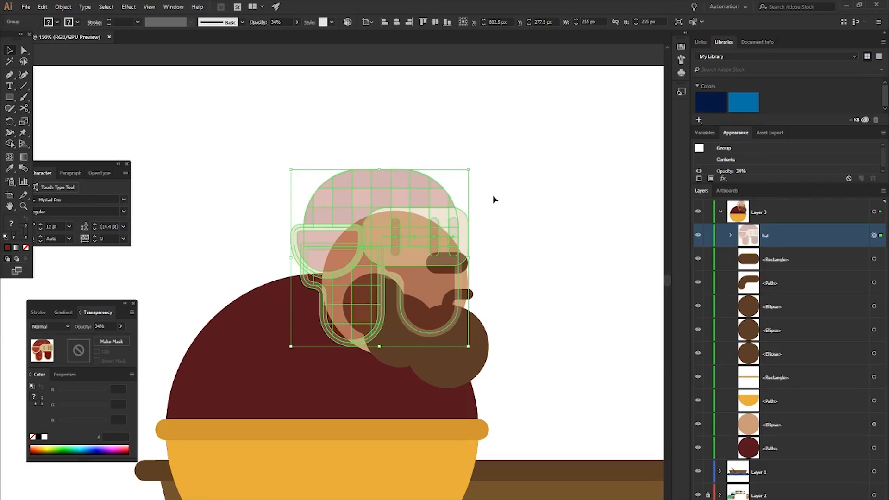
left_click(509, 215)
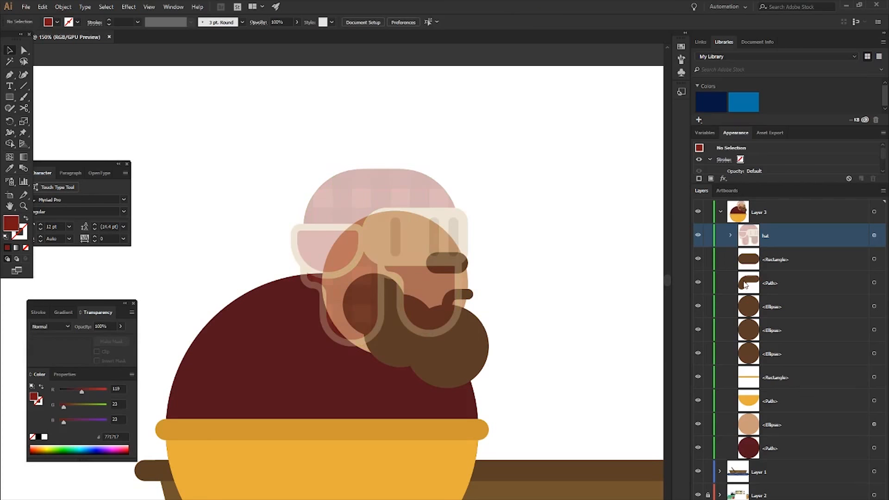
- Restore the hat group's opacity to 100%
left_click(874, 235)
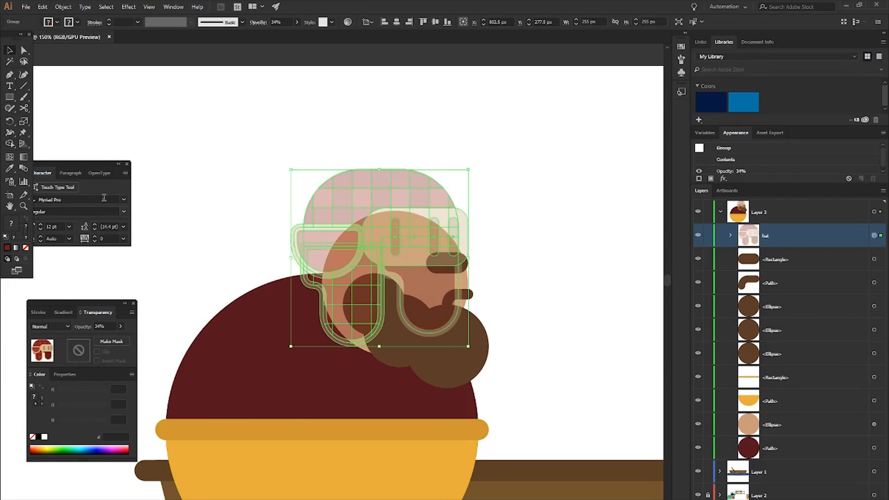
left_click_drag(125, 335, 125, 336)
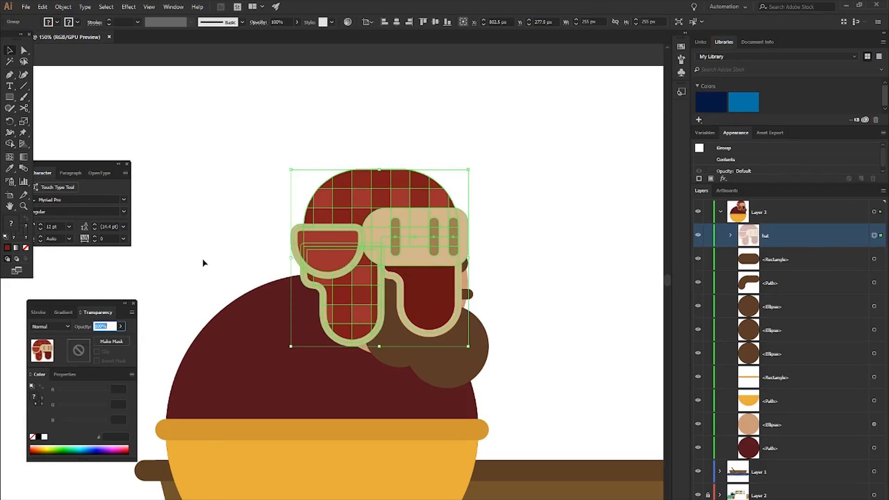
left_click(203, 260)
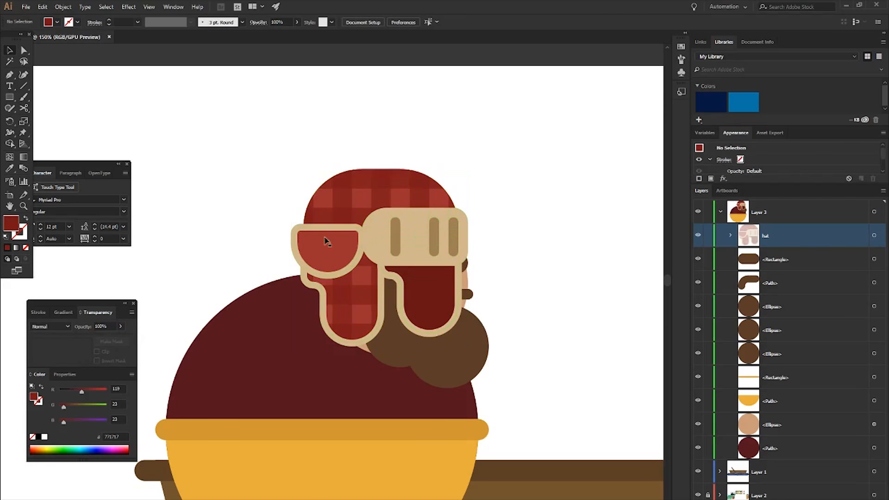
- Hide the dark red far ear flap path inside the hat group
left_click(731, 235)
scroll(800, 365, "down", 3)
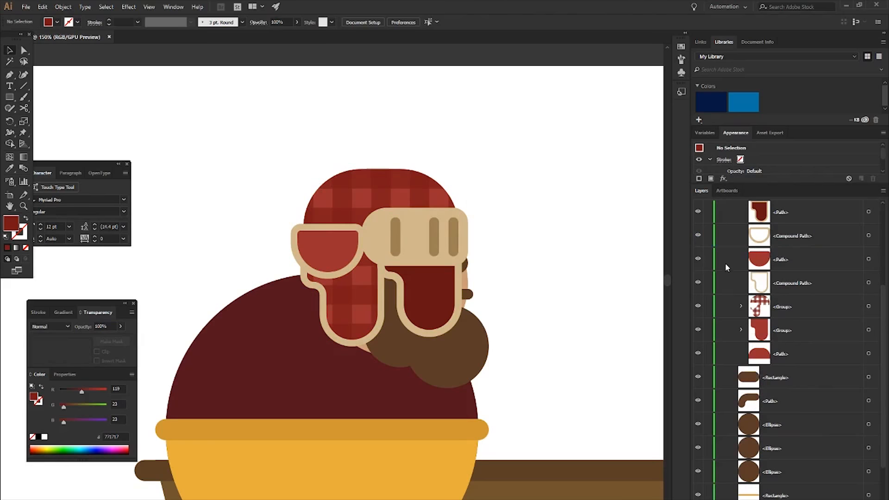
scroll(726, 265, "up", 3)
left_click(698, 353)
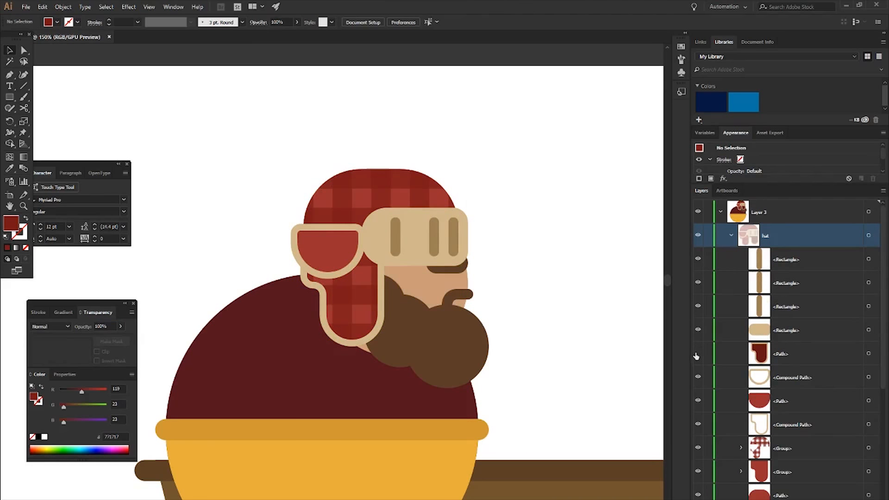
left_click(732, 235)
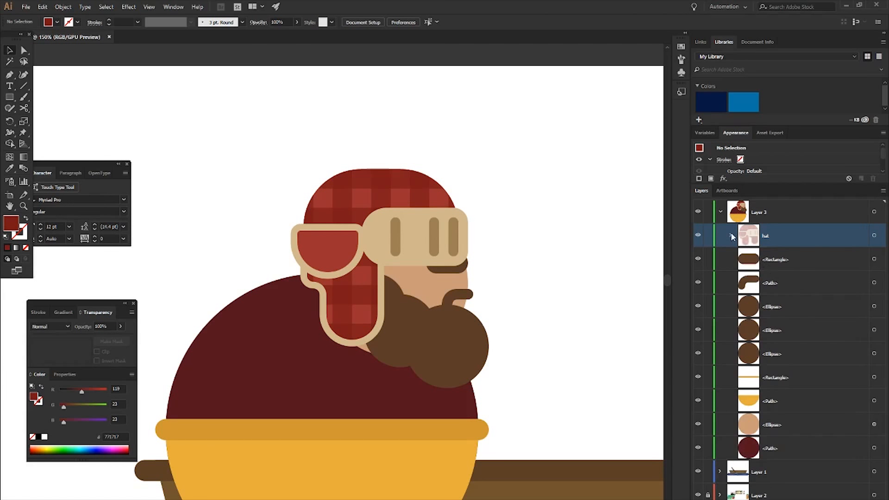
- Move the brown eyebrow rectangle above the hat group in the stacking order
left_click_drag(774, 259, 778, 224)
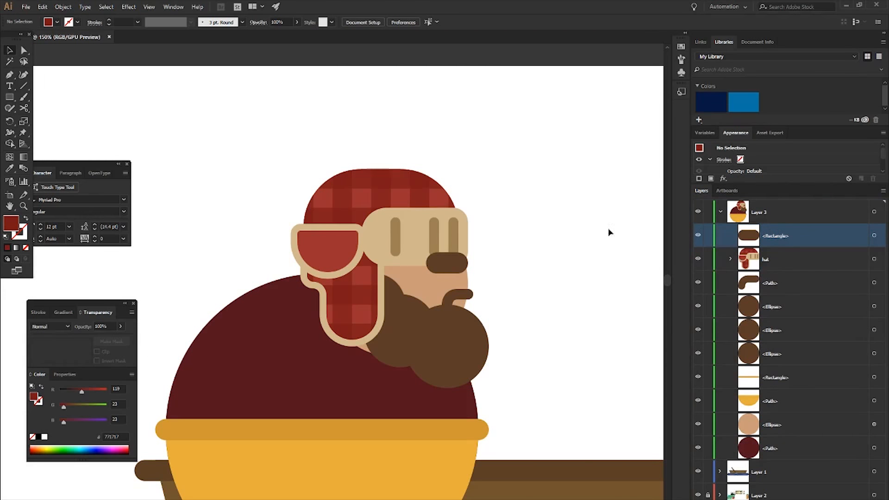
scroll(546, 253, "down", 1, "alt")
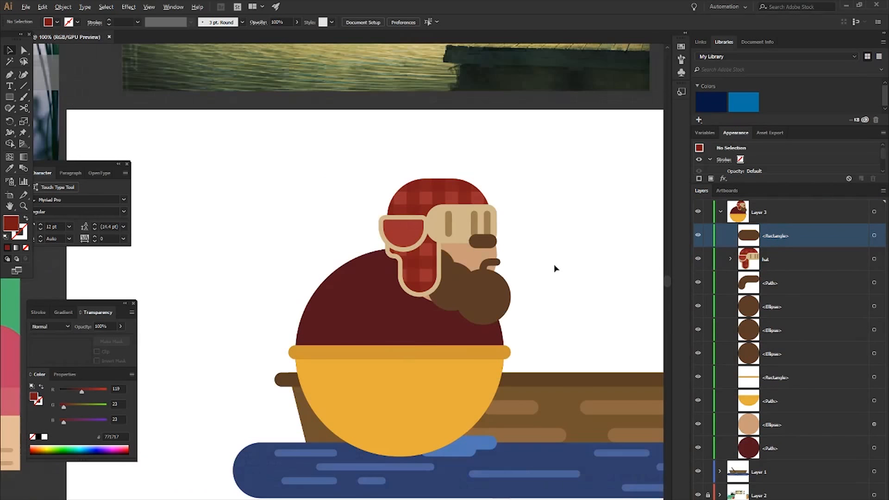
scroll(495, 273, "up", 1, "alt")
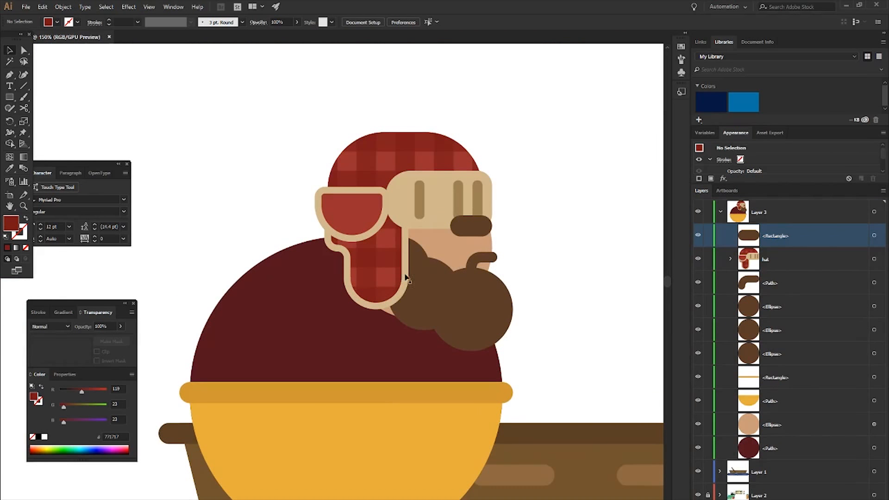
- Examine the hat group's pieces and check how the hat looks on the fisherman within the whole boat scene
left_click(731, 258)
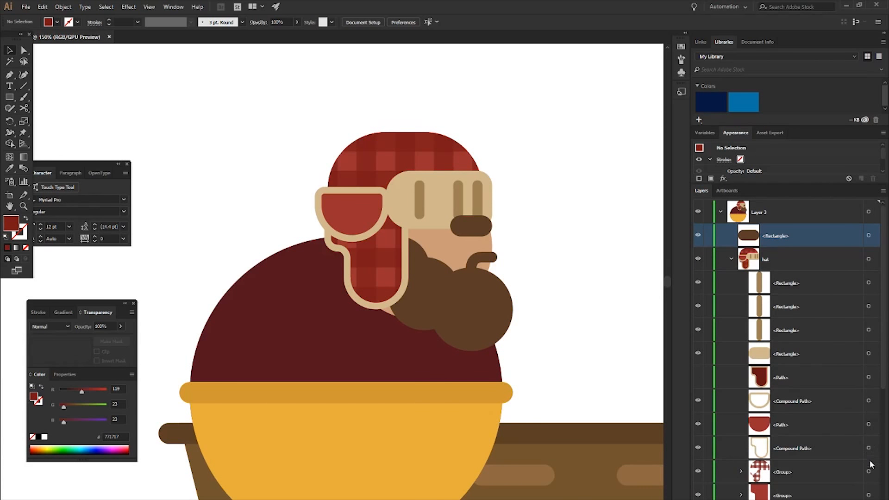
scroll(870, 486, "down", 3)
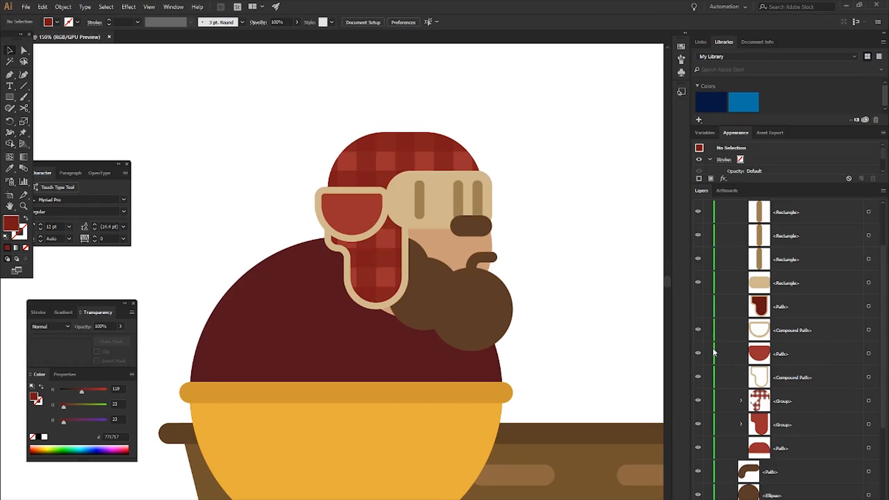
scroll(640, 293, "up", 1)
scroll(741, 271, "up", 3)
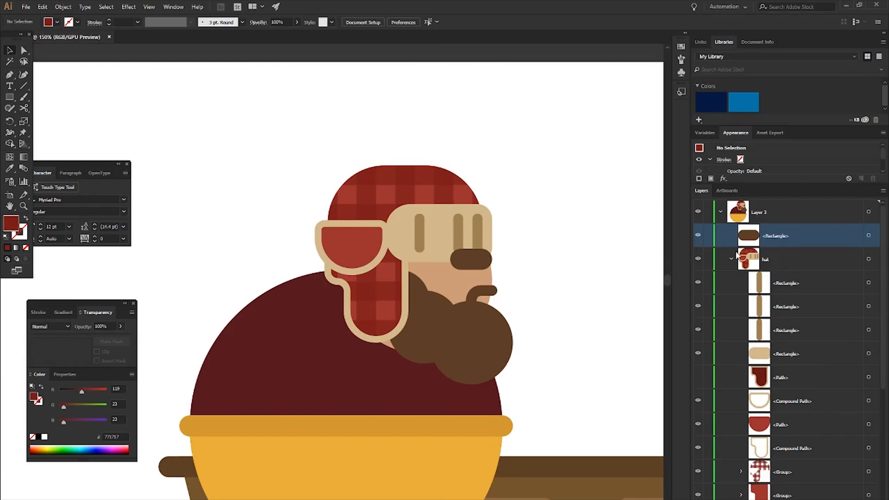
left_click(731, 259)
scroll(551, 259, "down", 2)
scroll(530, 288, "right", 3)
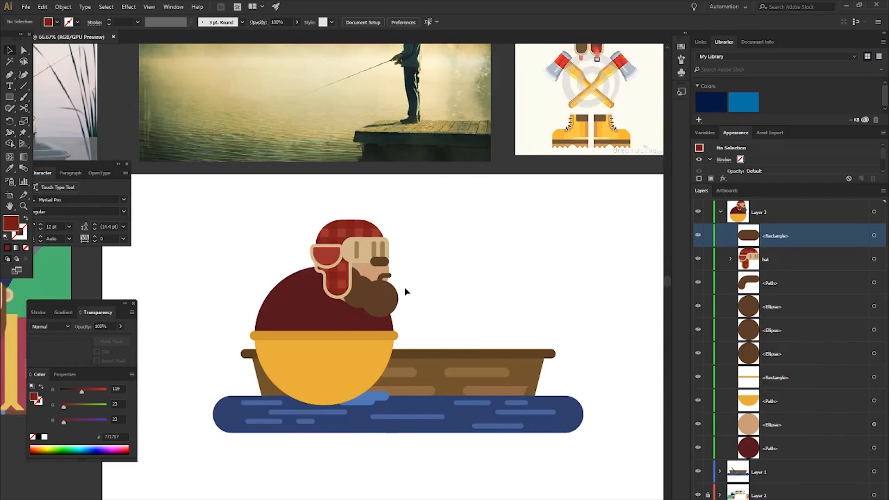
scroll(351, 285, "down", 1)
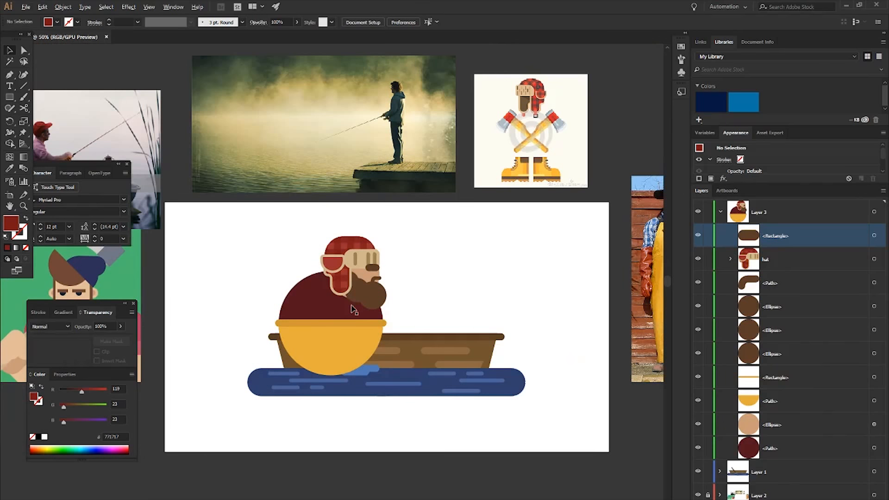
scroll(352, 307, "up", 3)
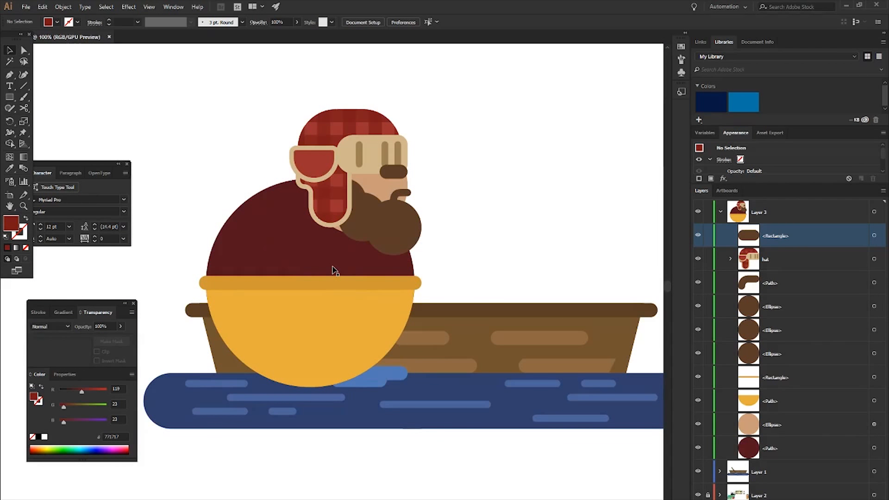
scroll(333, 270, "down", 1)
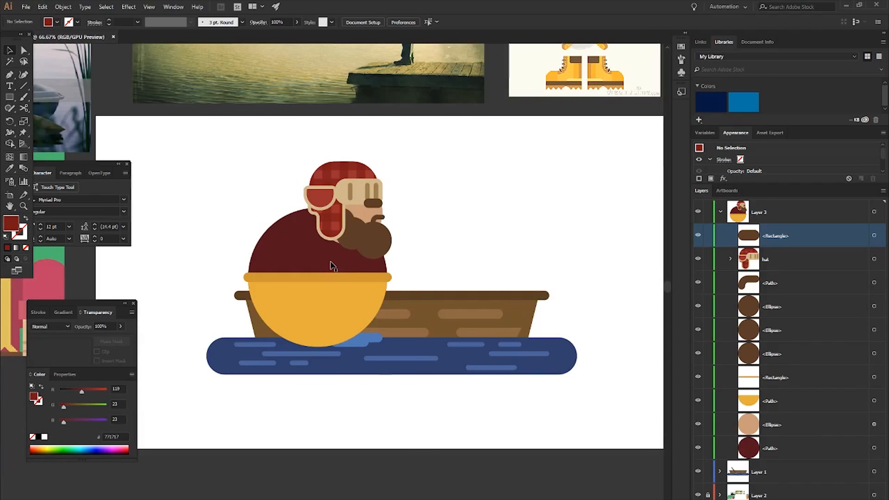
scroll(330, 262, "right", 1)
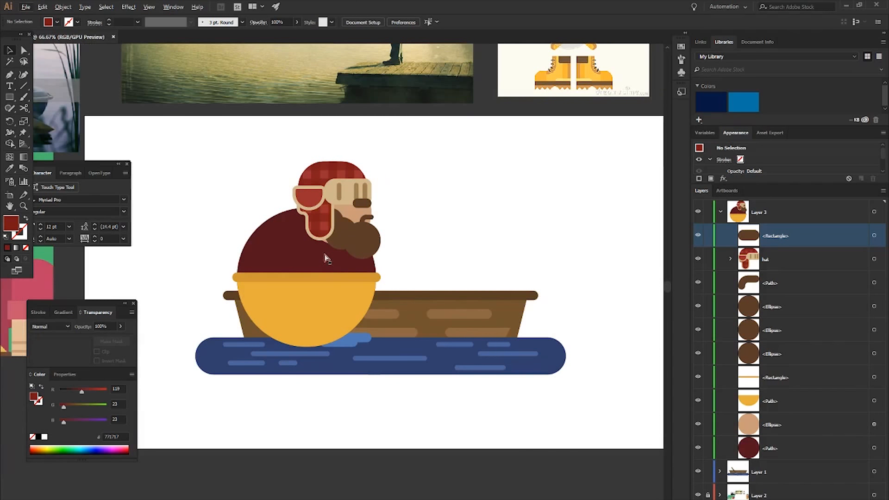
scroll(417, 225, "up", 1)
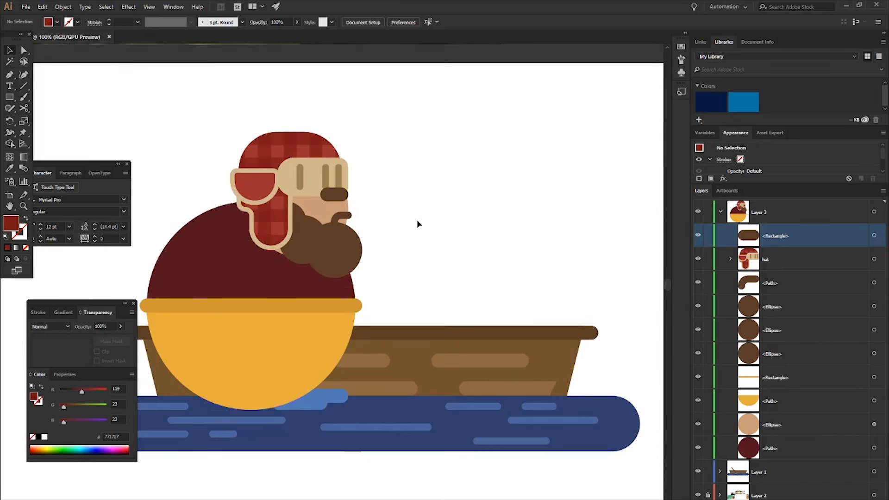
- Show the grid and look over the fisherman reference images around the artboard
key("ctrl+apostrophe")
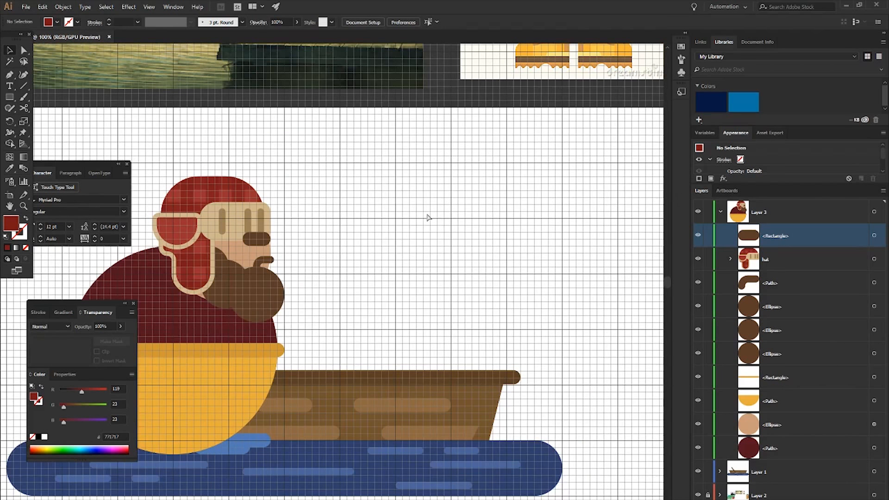
scroll(403, 204, "right", 3)
scroll(248, 247, "left", 3)
scroll(298, 207, "down", 1)
scroll(273, 260, "down", 3)
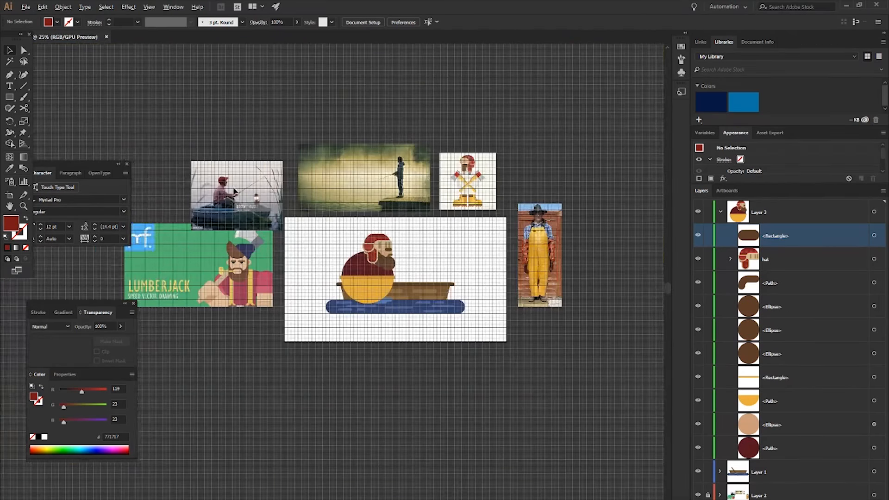
scroll(235, 190, "up", 4)
scroll(215, 243, "down", 4)
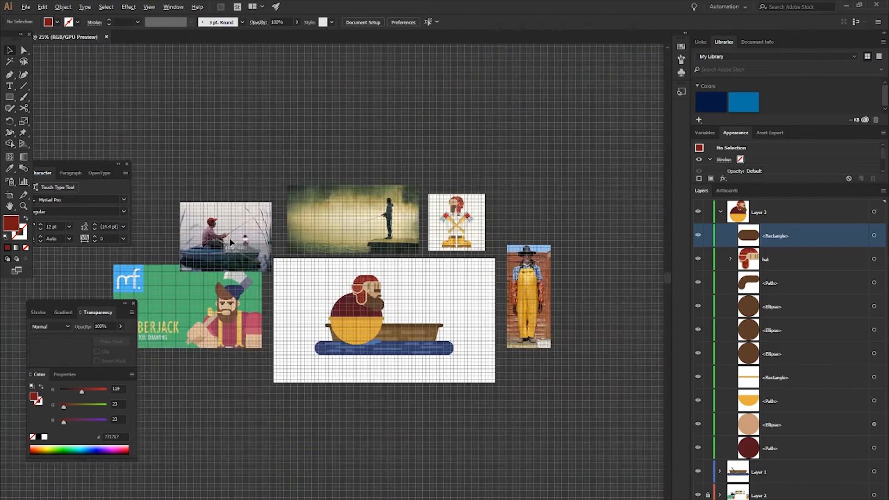
scroll(259, 273, "right", 3)
scroll(349, 292, "up", 3)
scroll(368, 257, "up", 2)
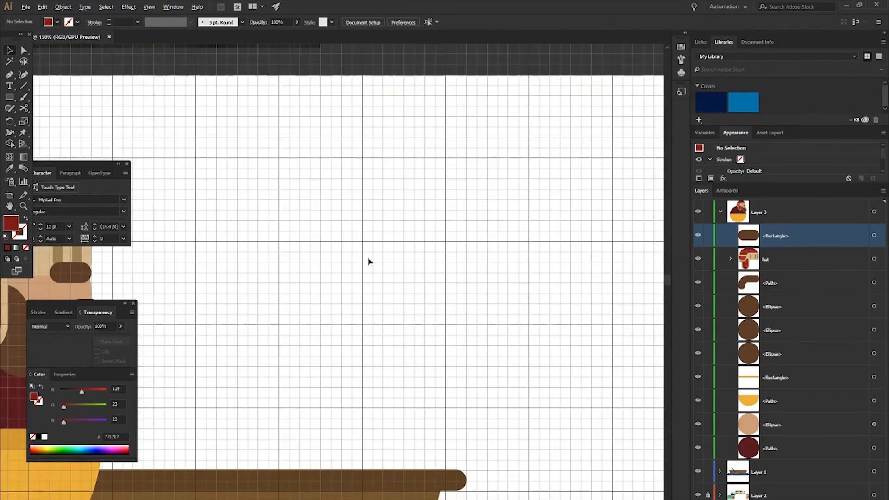
- Draw a 120 px by 120 px square in the empty area above the boat and fully round its two top corners
key("m")
scroll(477, 261, "right", 3)
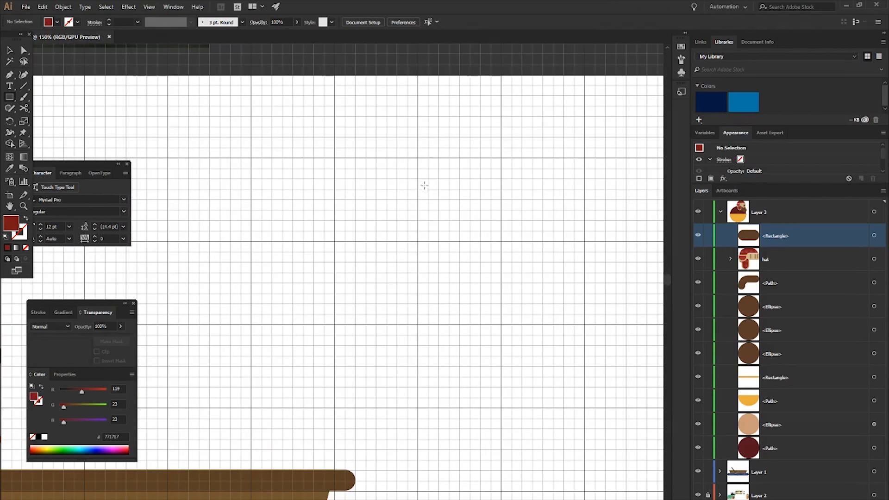
left_click_drag(418, 155, 501, 242)
key("a")
left_click(411, 147)
left_click_drag(410, 147, 507, 169)
left_click_drag(438, 176, 543, 220)
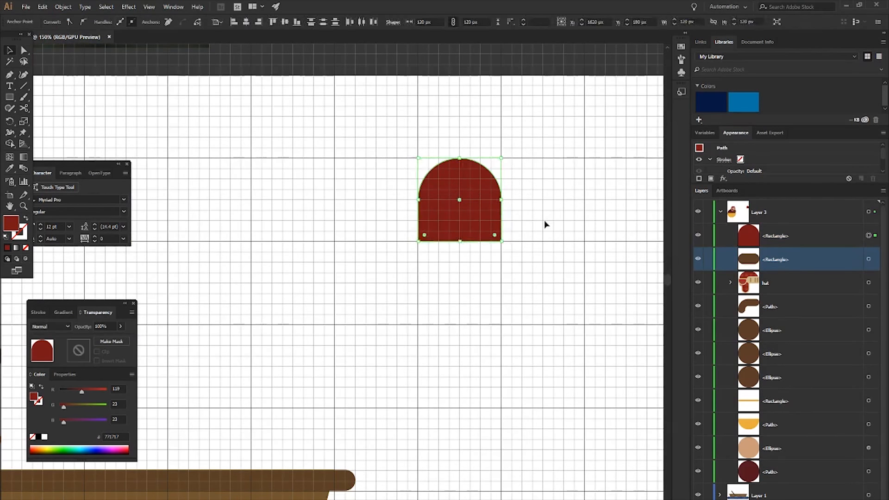
left_click(488, 276)
scroll(487, 277, "left", 2)
- Change the arched shape's fill to light red B75C5C
left_click(491, 208)
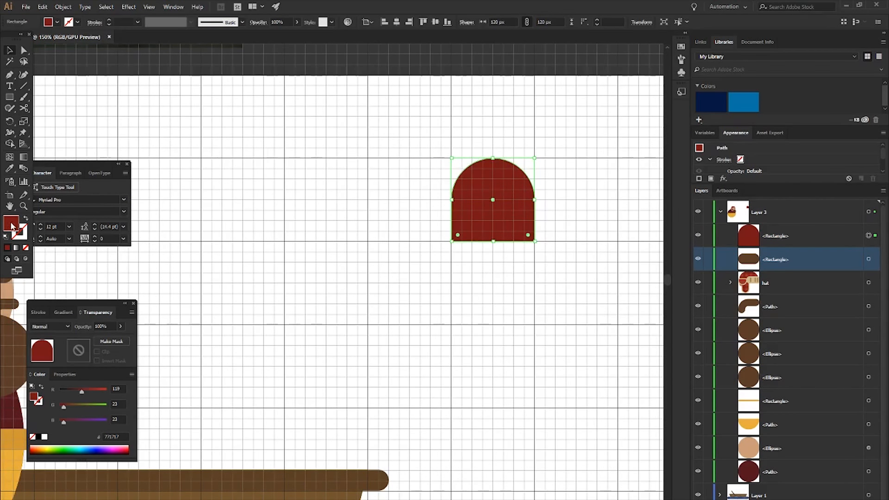
double_click(11, 224)
left_click_drag(102, 95, 71, 66)
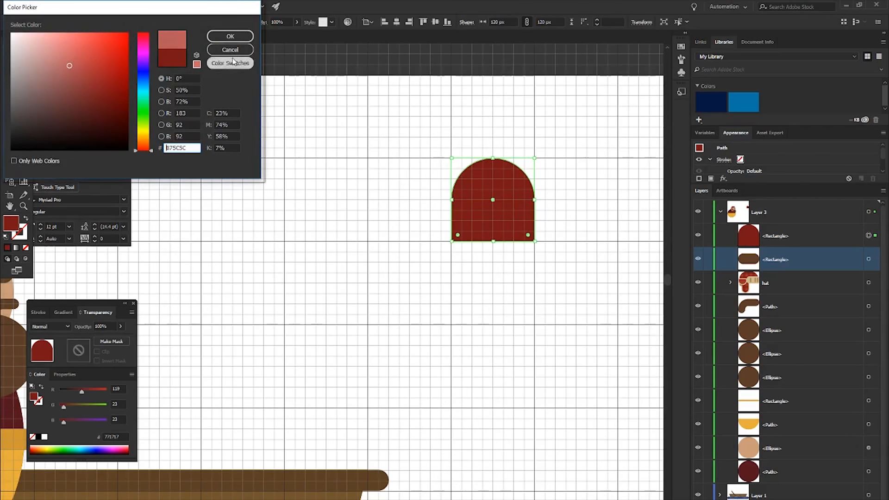
left_click(230, 37)
scroll(218, 336, "left", 5)
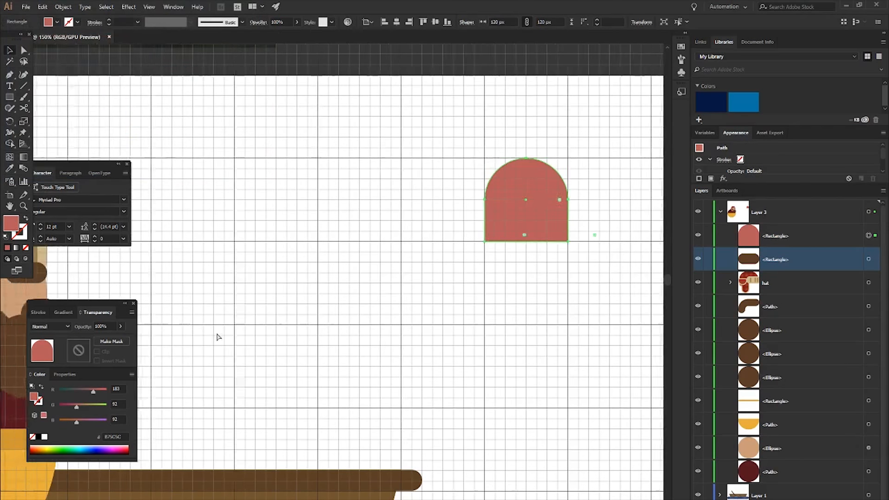
- Recolour the arched sleeve shape, sampling the fisherman's dark red shirt and setting the fill to 7F2D3B
key("i")
left_click(14, 408)
double_click(11, 224)
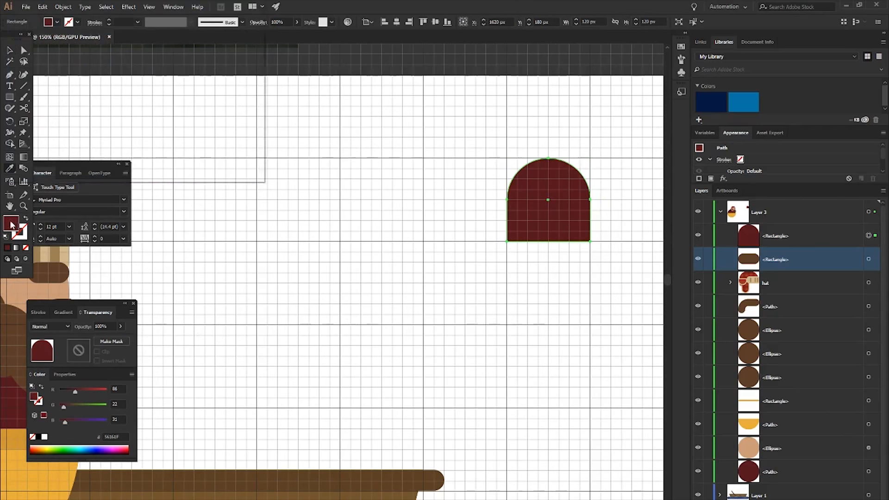
left_click_drag(98, 110, 87, 92)
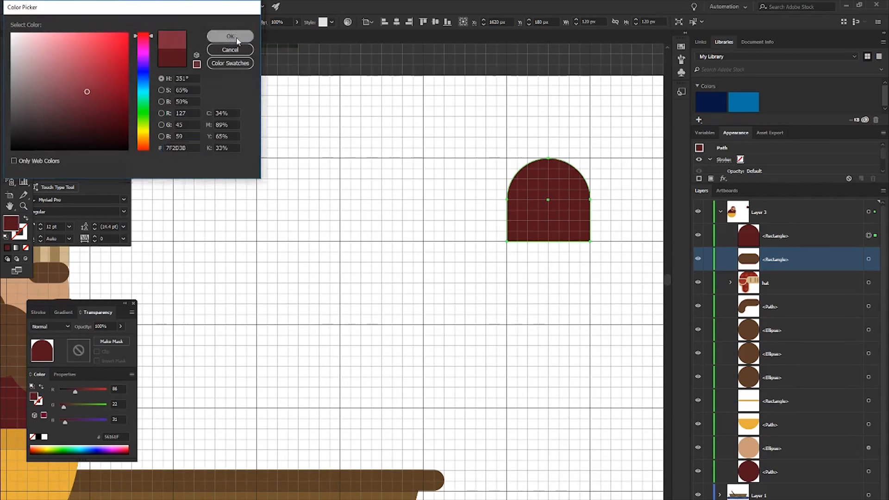
left_click(230, 37)
left_click(432, 203)
- Draw a 150 px by 30 px cuff across the lower edge of the arched shape and fill it with 933A4D
scroll(455, 213, "right", 5)
key("m")
left_click_drag(441, 221, 545, 242)
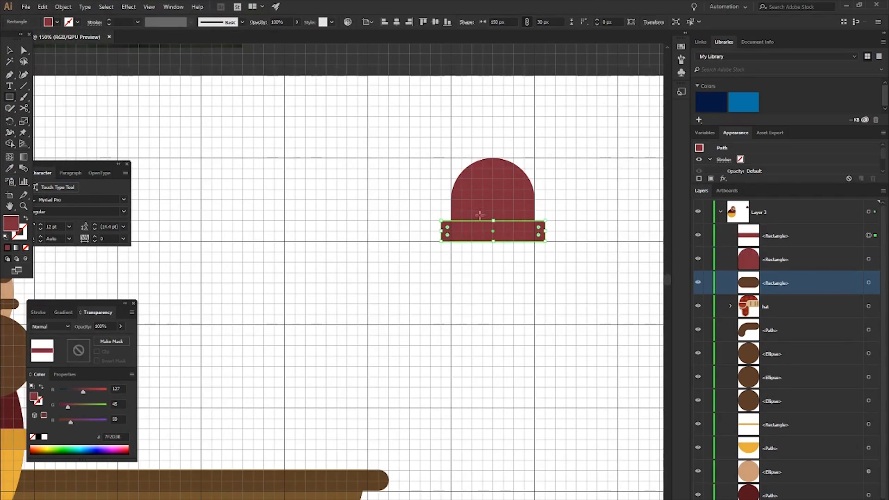
double_click(12, 224)
left_click_drag(87, 93, 82, 82)
left_click(230, 36)
left_click(406, 200)
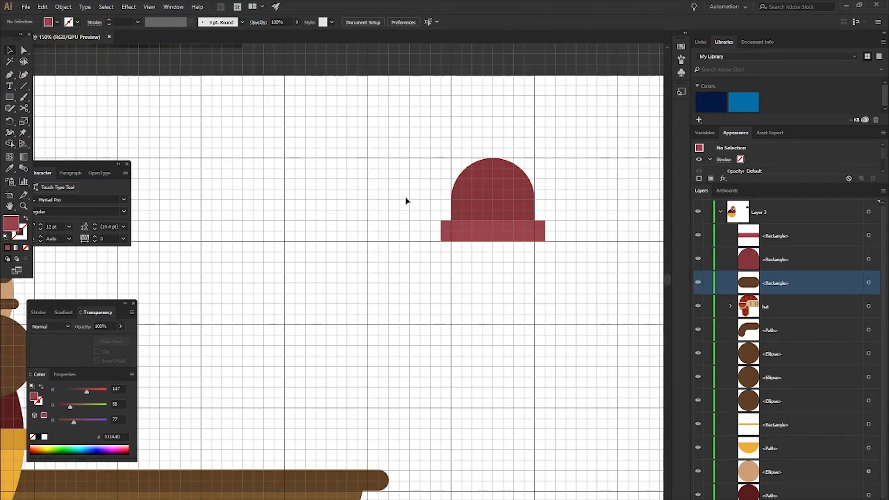
- Draw a 120 px by 120 px square directly beneath the cuff, aligned with the arch's sides
scroll(430, 213, "right", 4)
scroll(432, 206, "down", 1)
key("m")
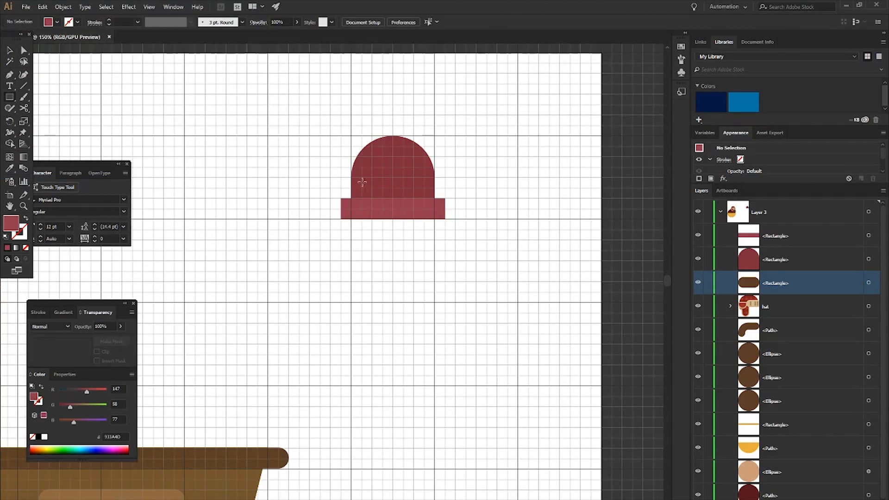
left_click_drag(354, 211, 434, 303)
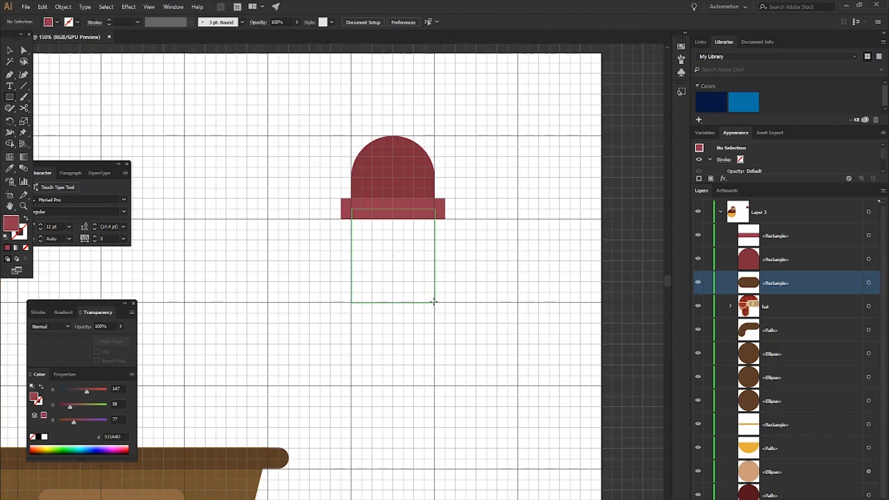
left_click_drag(393, 210, 393, 219)
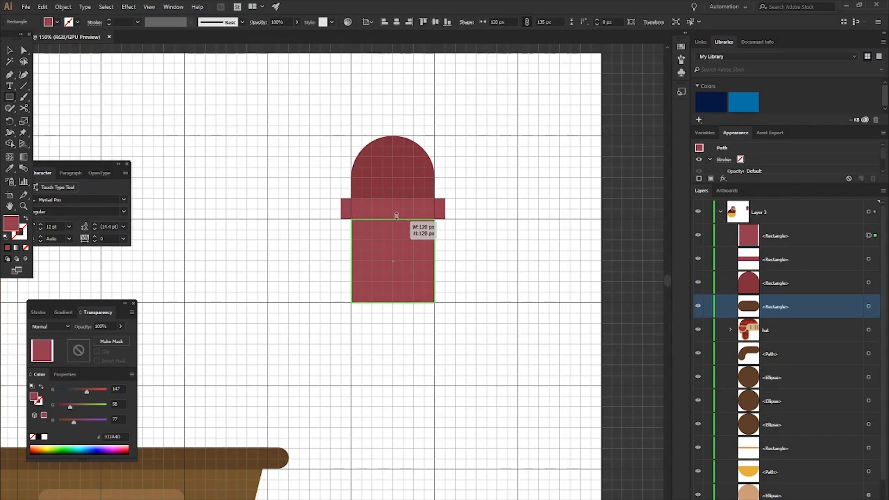
- Fill the square with the skin tone CB9C78 sampled from the fisherman's face
scroll(375, 232, "left", 6)
scroll(374, 232, "left", 3)
key("i")
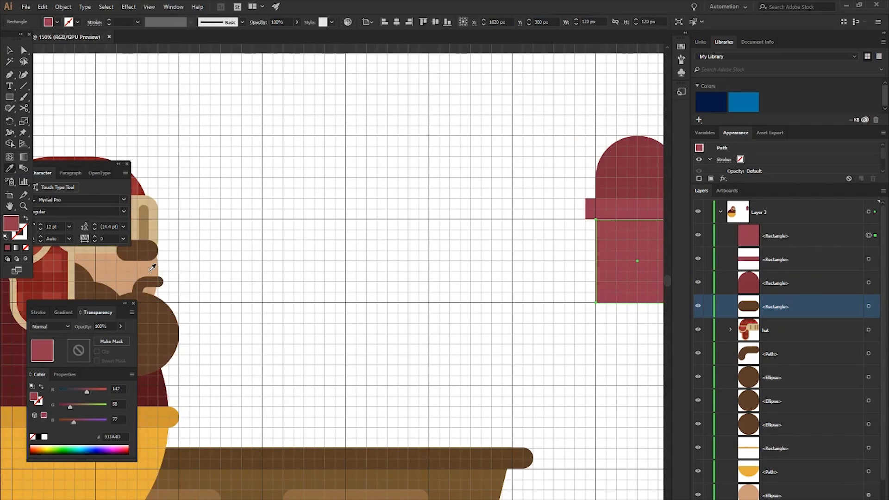
left_click(143, 269)
scroll(514, 292, "right", 6)
scroll(515, 292, "right", 4)
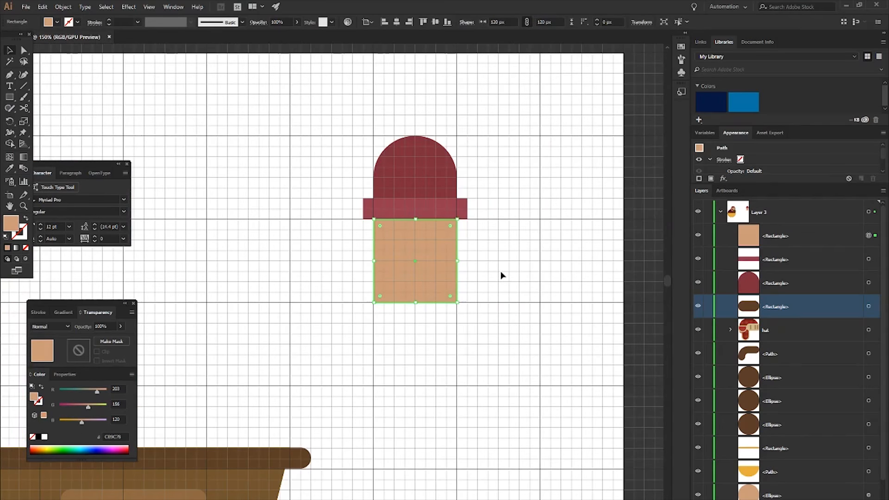
left_click(484, 287)
- Draw a 60 px by 15 px bar against the skin-toned square's right edge and fill it with darker tan AF8061
scroll(463, 282, "right", 2)
scroll(406, 269, "up", 1)
key("m")
mouse_move(373, 234)
left_mouse_down()
mouse_move(427, 238)
mouse_move(428, 247)
left_mouse_up()
scroll(393, 238, "up", 3)
scroll(348, 219, "down", 2)
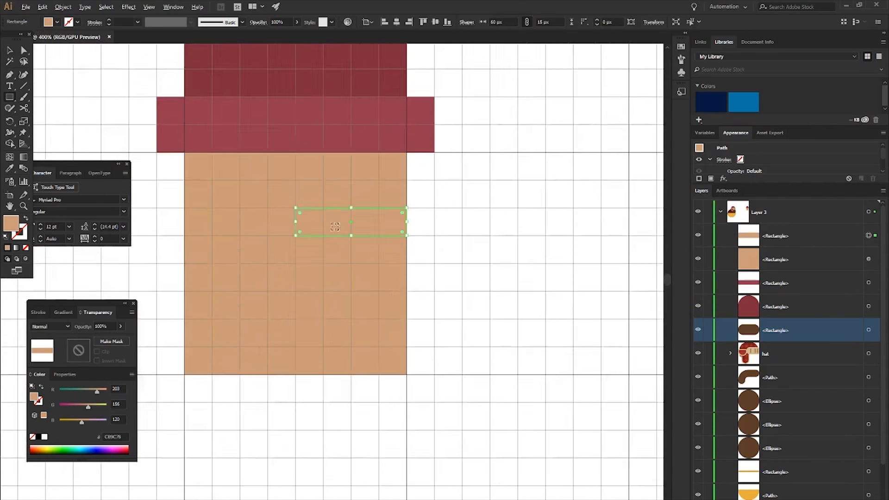
left_click(800, 241)
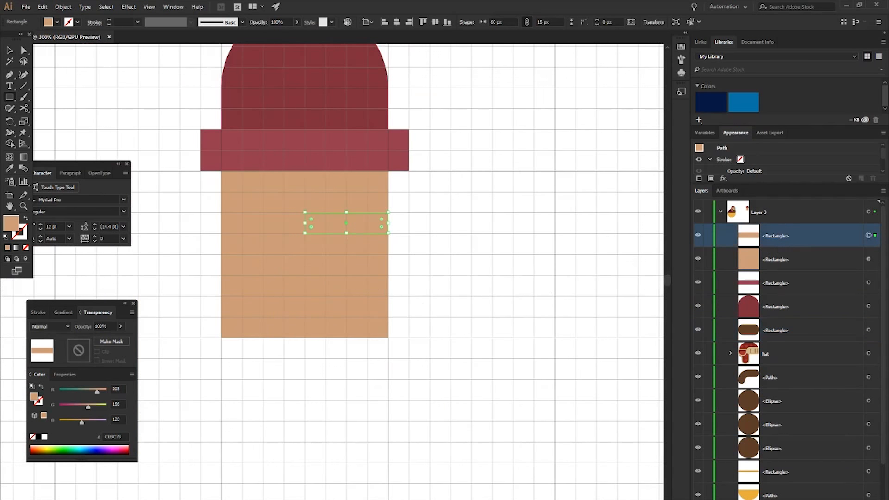
double_click(16, 222)
left_click_drag(54, 56, 63, 69)
left_click(232, 33)
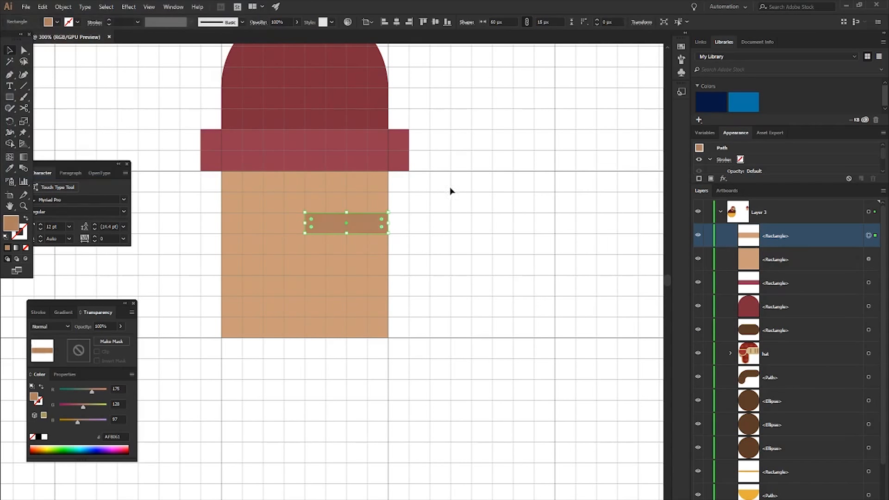
left_click(466, 240)
- Fully round the tan bar's two left corners, hiding the skin-toned square while editing and showing it again
left_click_drag(296, 200, 312, 226)
key("ctrl+z")
left_click(356, 229)
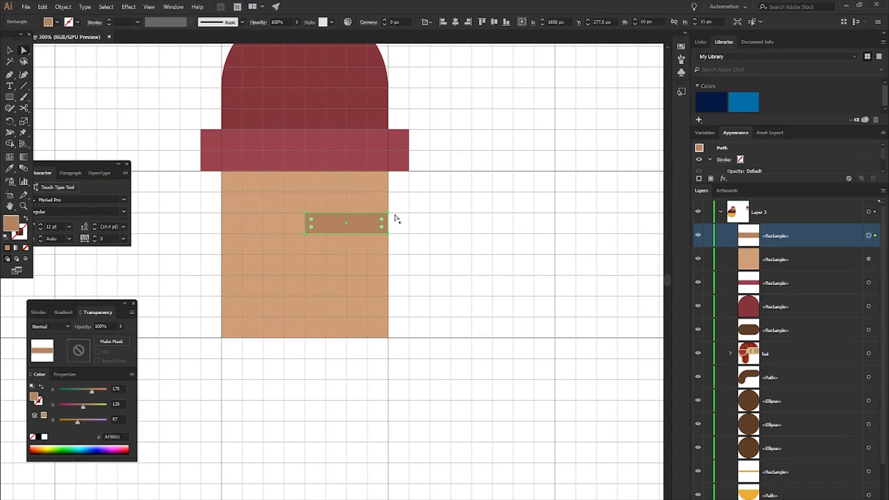
left_click(697, 259)
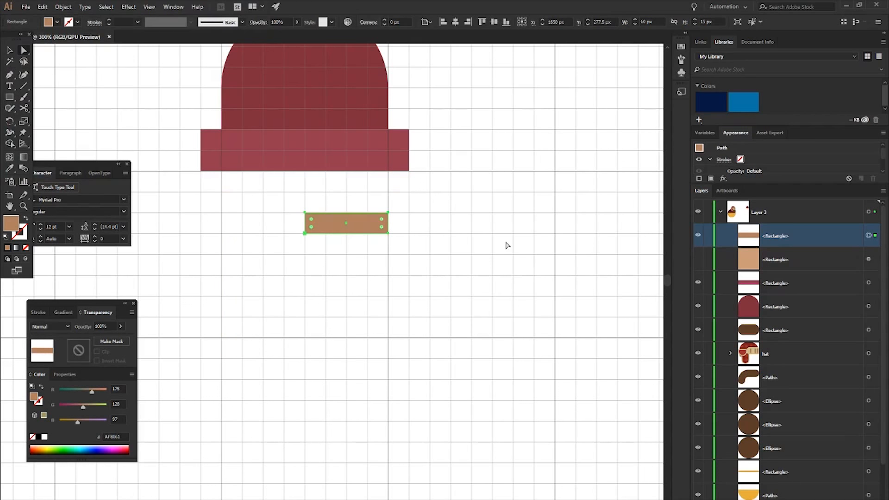
left_click_drag(289, 201, 325, 251)
left_click_drag(314, 220, 346, 255)
left_click(348, 258)
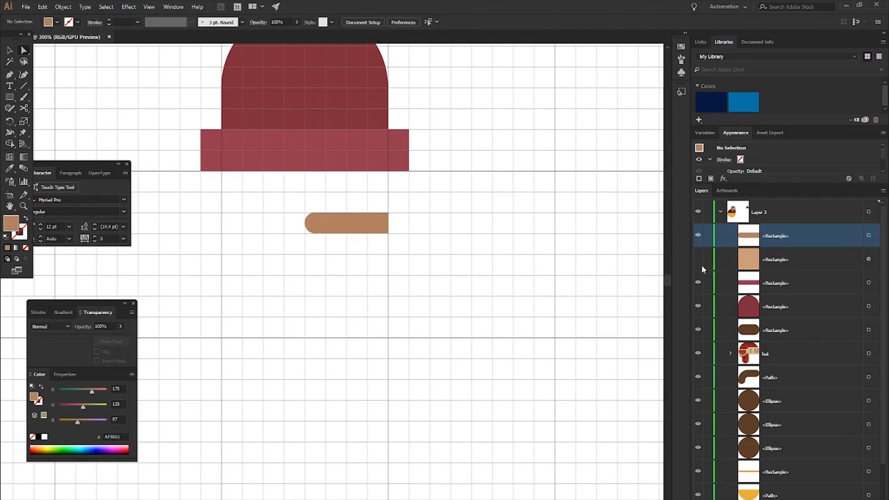
left_click(699, 262)
- Duplicate the tan bar straight down, leaving a gap of one bar height between the two bars
key("v")
left_click(359, 217)
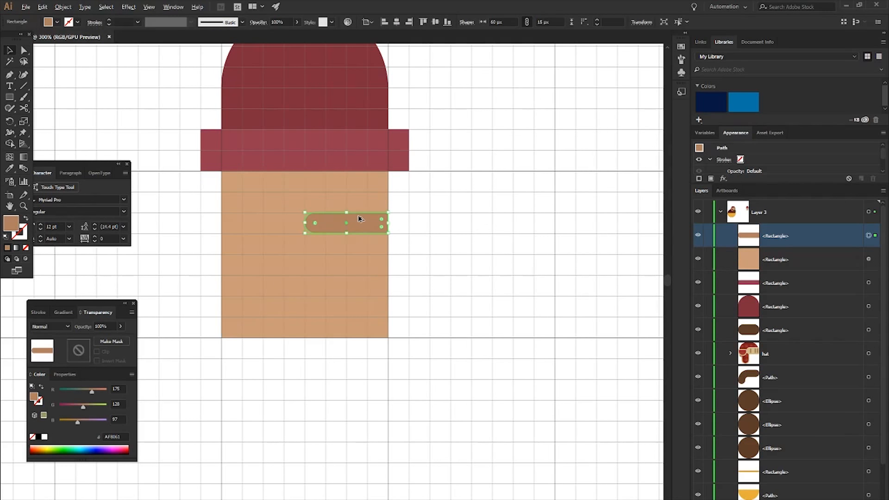
key("alt+Down")
key("Down")
left_click(424, 248)
scroll(431, 249, "down", 2)
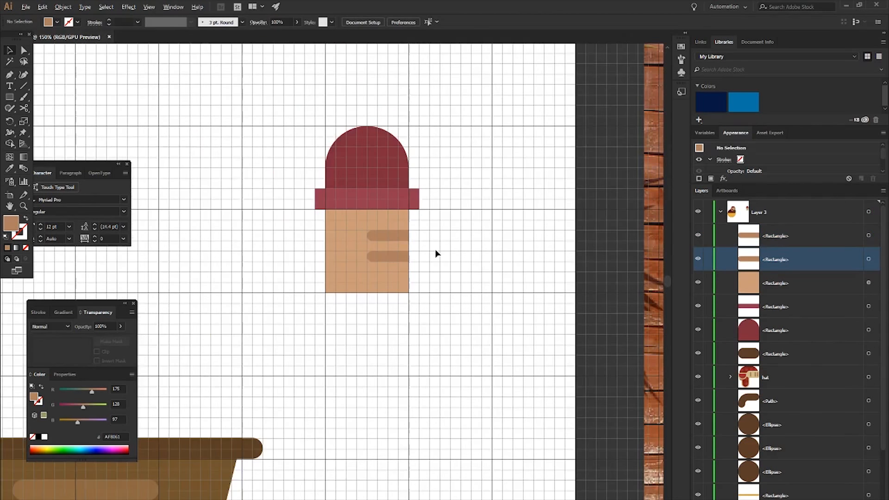
scroll(438, 262, "down", 3)
- Draw a 120 px high forearm rectangle under the skin-toned square and shorten it from its left side to 180 px wide
left_click(363, 227)
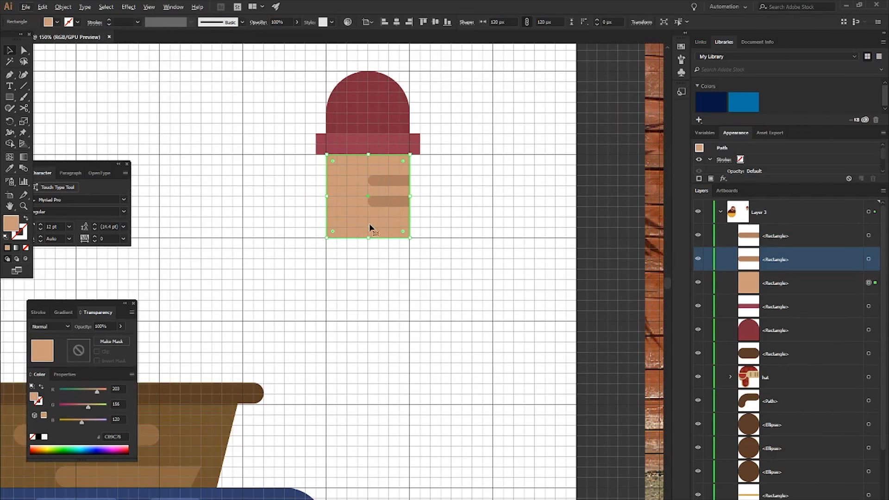
left_click(425, 249)
key("m")
left_click_drag(329, 242, 493, 321)
key("v")
left_click(525, 256)
scroll(524, 255, "down", 3)
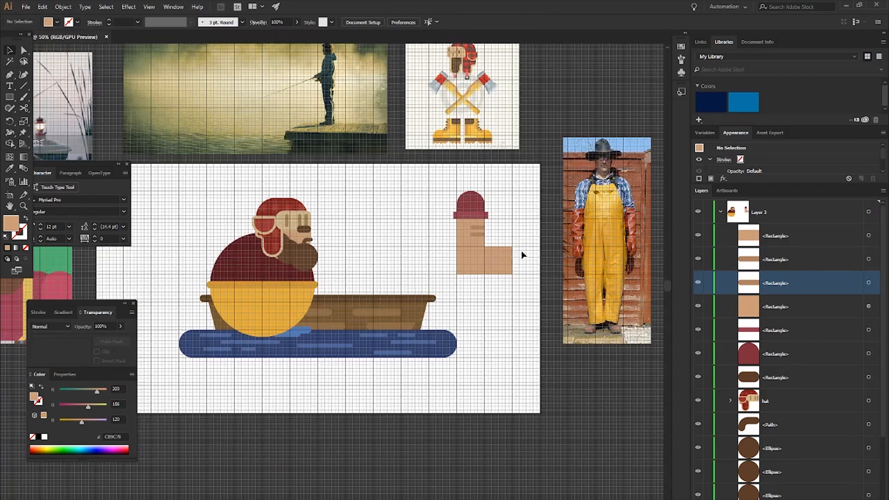
scroll(509, 264, "up", 3)
left_click(497, 257)
left_click_drag(357, 254, 400, 255)
left_click_drag(526, 212, 475, 253)
left_click_drag(533, 247, 534, 249)
key("ctrl+z")
key("ctrl+z")
key("ctrl+z")
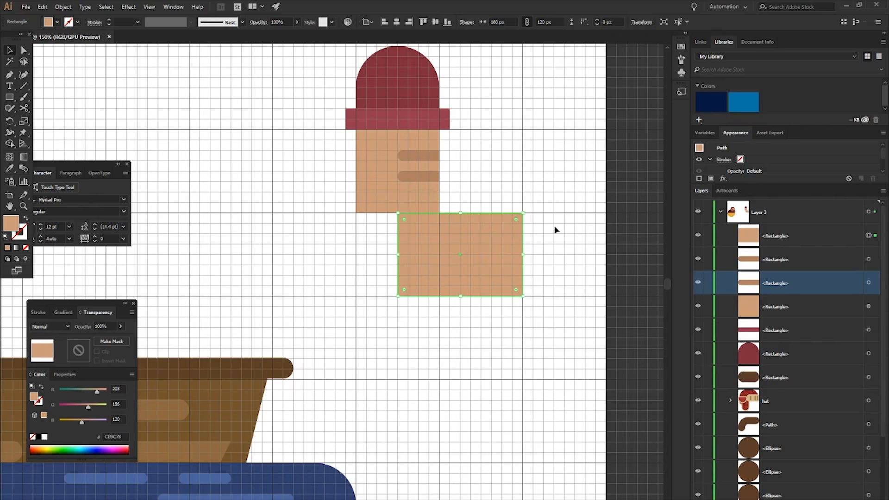
- Draw a 120 px skin-toned circle centred on the forearm rectangle's right edge
left_click(557, 237)
key("l")
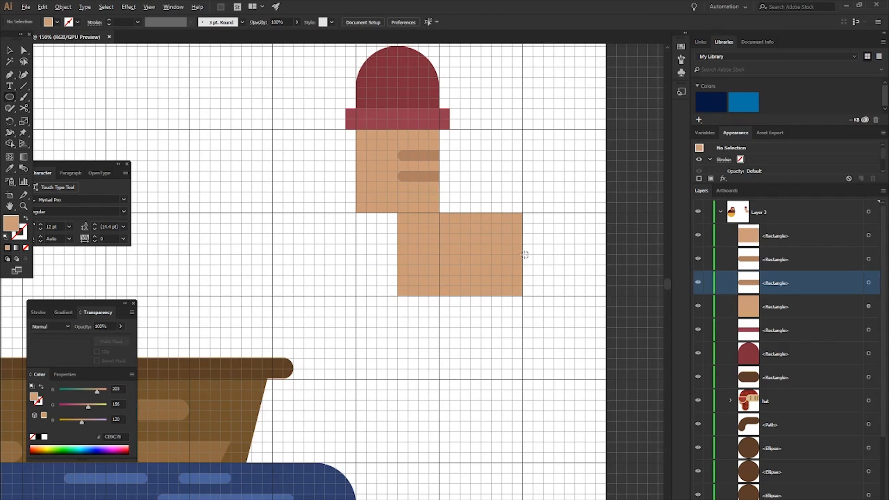
left_click_drag(528, 262, 564, 296)
key("v")
left_click(556, 290)
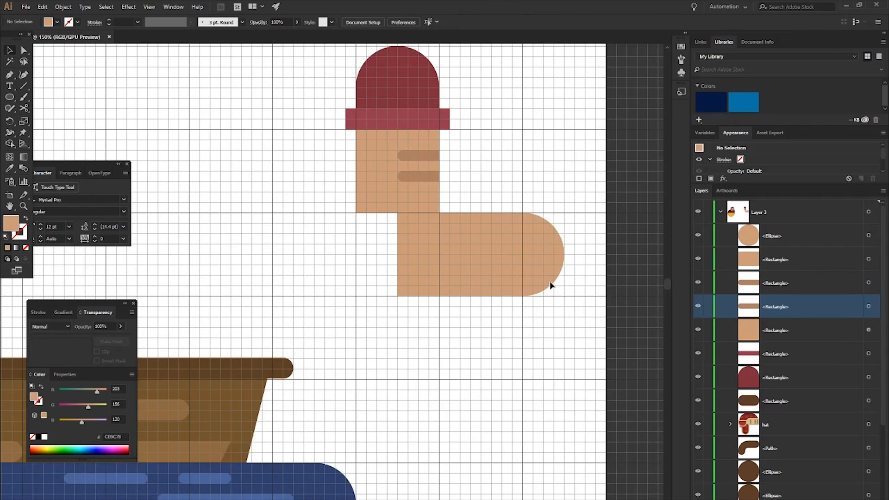
- Merge the circle and the forearm rectangle into one shape with the Shape Builder tool
left_click(557, 237)
left_click(457, 249, "shift")
key("shift+m")
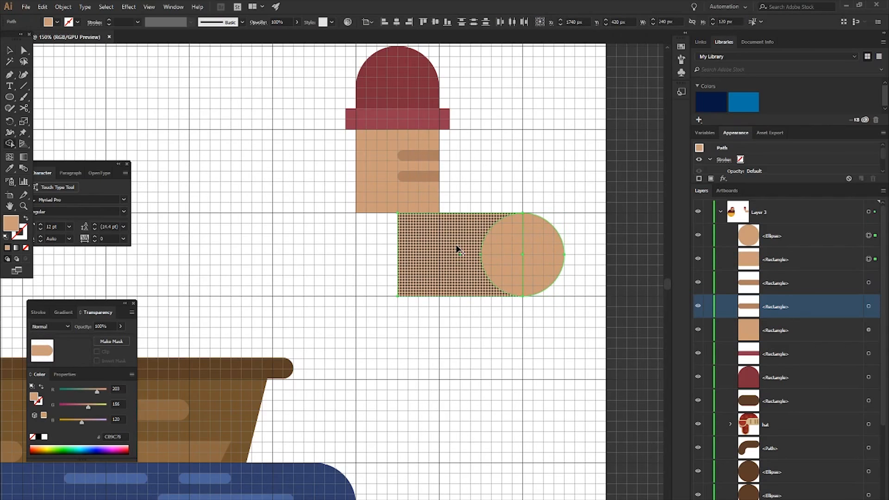
left_click_drag(481, 264, 532, 262)
key("v")
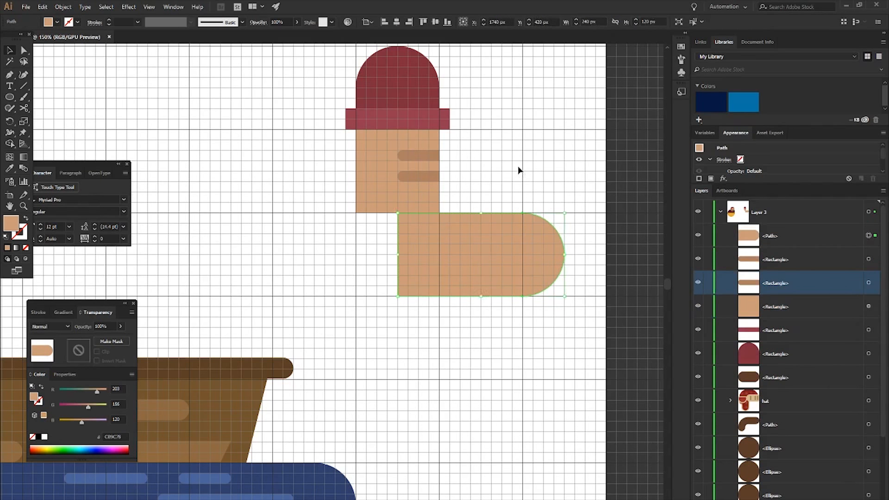
left_click(520, 173)
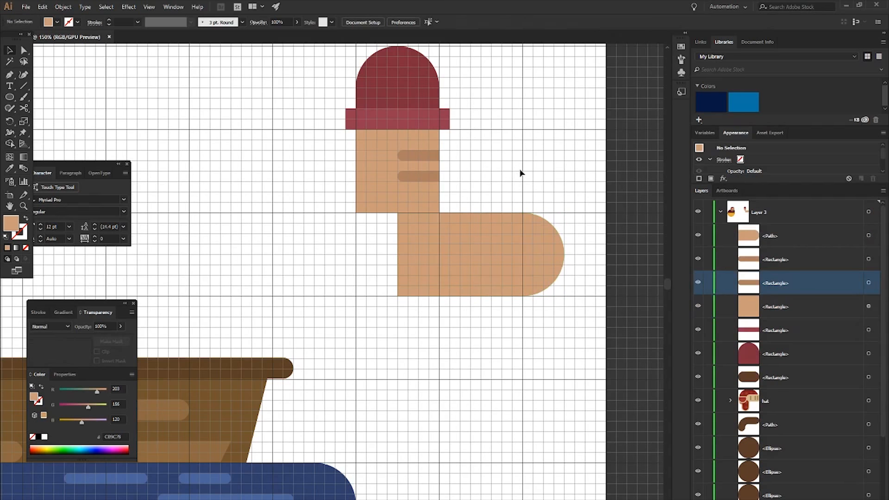
- Group all the sleeve and arm pieces and move the group onto the fisherman's body below the hat
scroll(520, 172, "down", 1)
scroll(534, 125, "left", 2)
scroll(564, 139, "up", 1)
left_click_drag(442, 95, 607, 292)
scroll(606, 292, "left", 1)
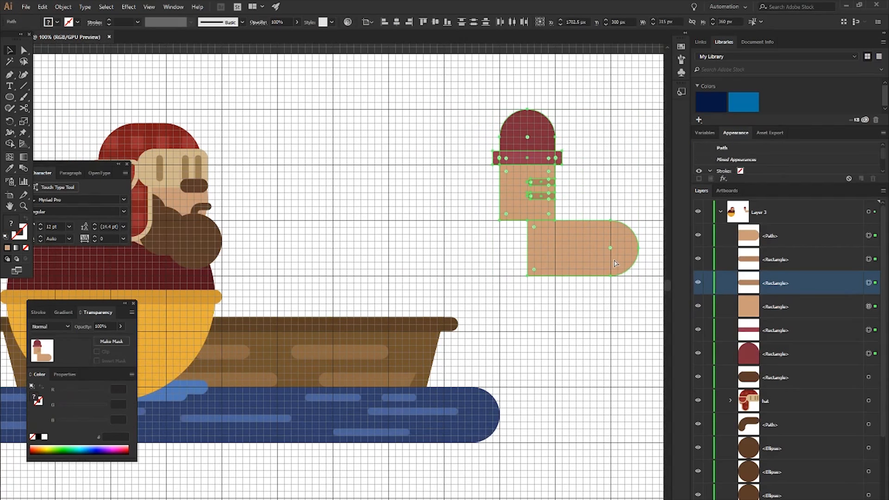
key("ctrl+g")
scroll(615, 263, "left", 2)
left_click_drag(563, 190, 153, 279)
scroll(153, 279, "left", 5)
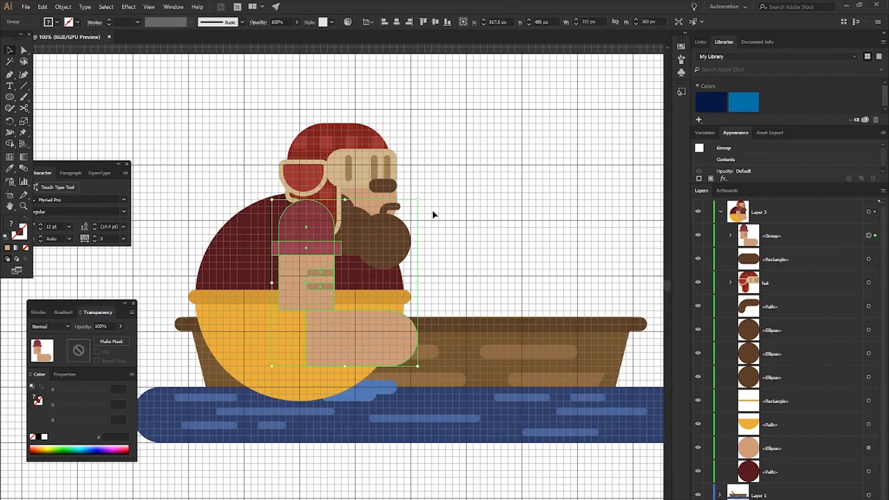
- Rotate the arm group counterclockwise so the forearm tilts upward, and shift it up toward the shoulder and beard
left_click_drag(422, 199, 387, 123)
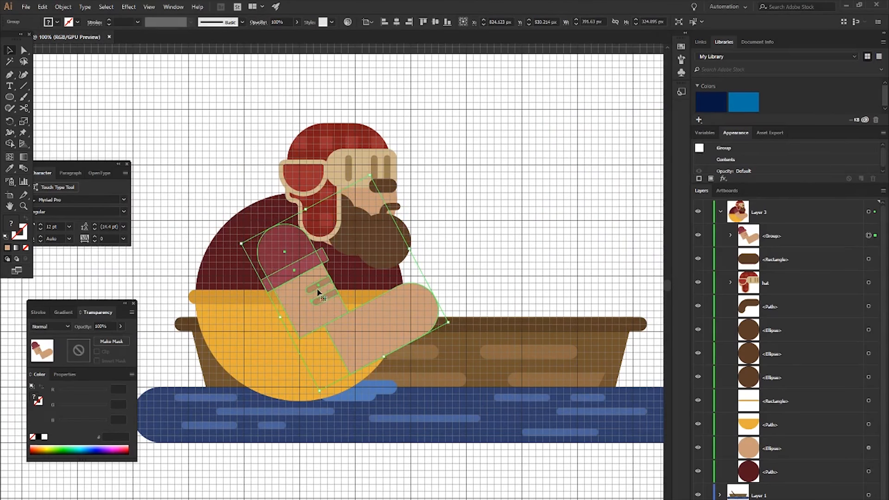
left_click_drag(291, 277, 329, 274)
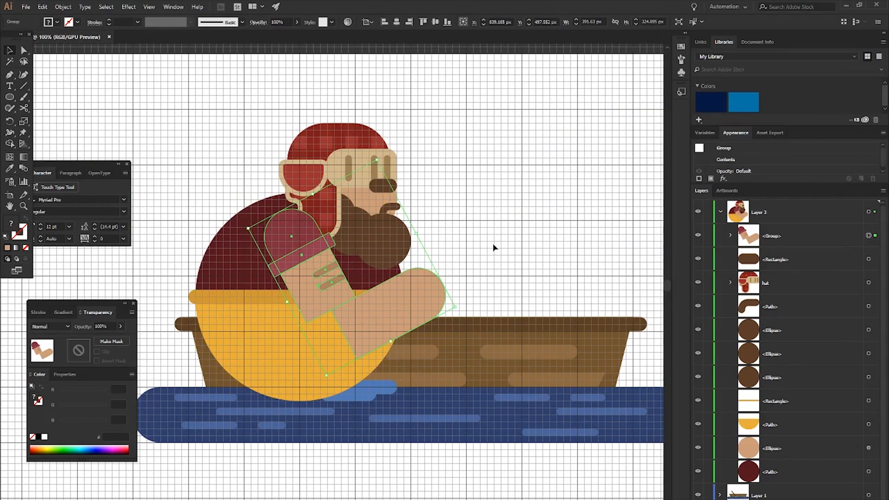
left_click(494, 247)
- Extend the elbow end of the forearm shape down and to the left so it lines up with the upper arm
left_click(373, 317)
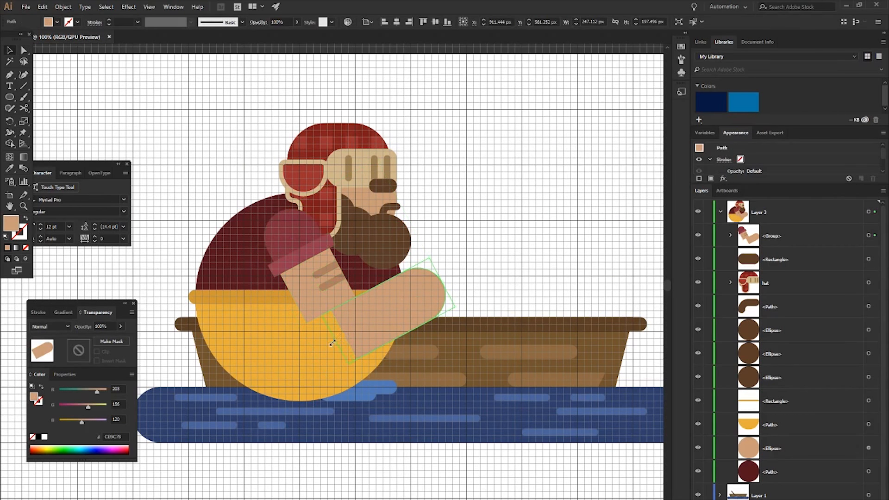
left_click(525, 258)
key("a")
left_click(371, 316)
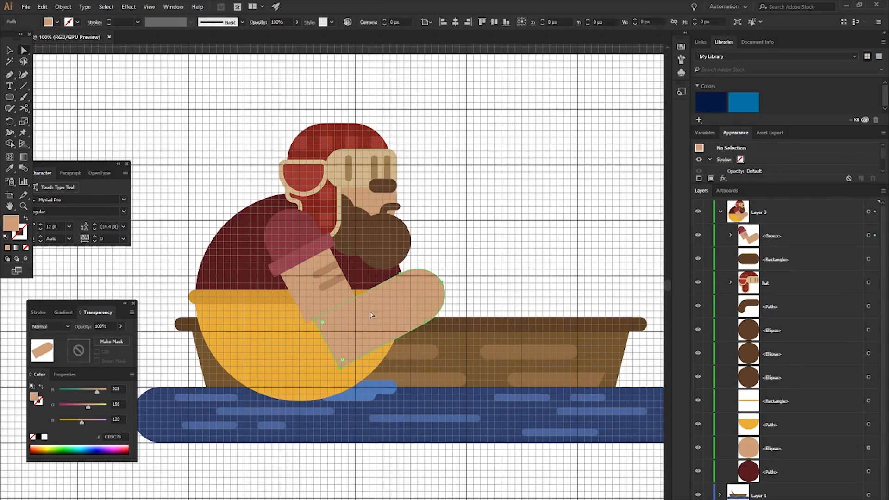
key("v")
left_click(523, 231)
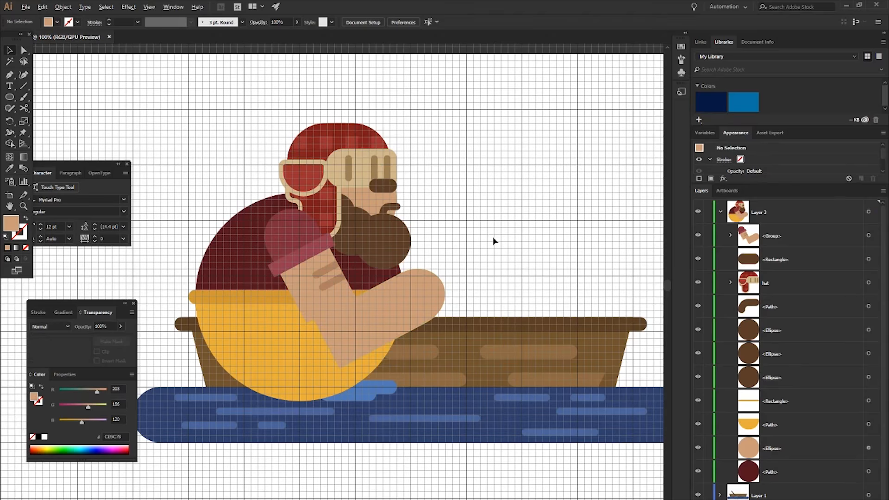
scroll(492, 237, "down", 1)
scroll(493, 237, "right", 2)
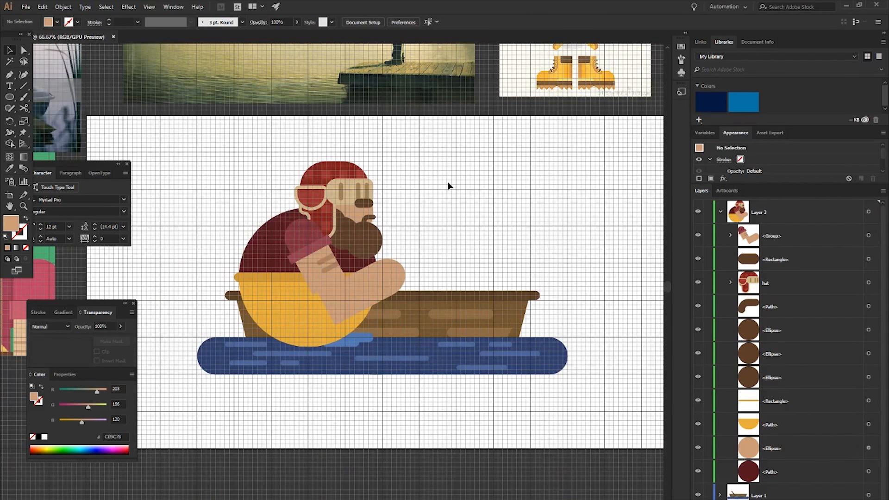
left_click_drag(209, 134, 421, 277)
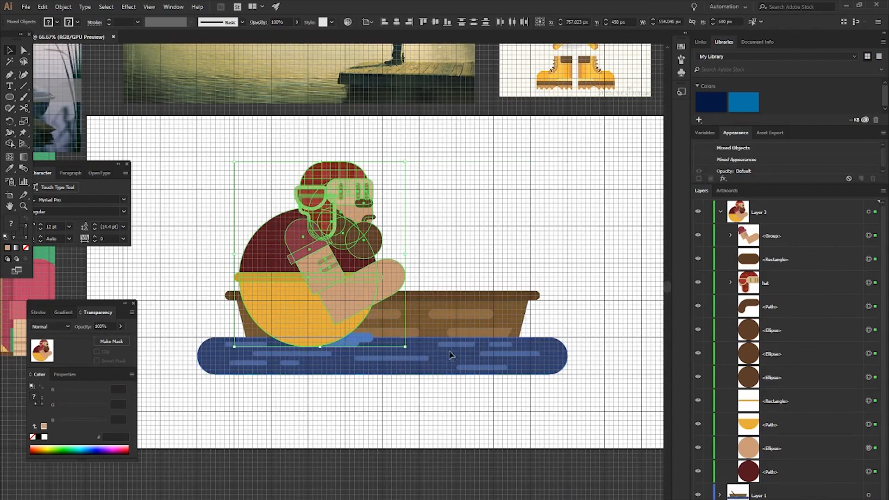
left_click(561, 258)
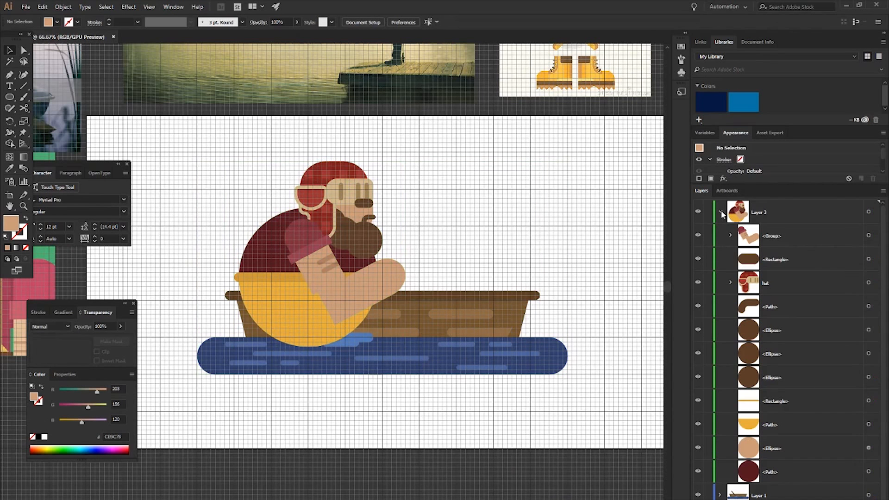
- Move Layer 3 below Layer 1 in the stacking order so the fisherman sits behind the boat and oar
left_click(721, 213)
left_click_drag(784, 213, 778, 245)
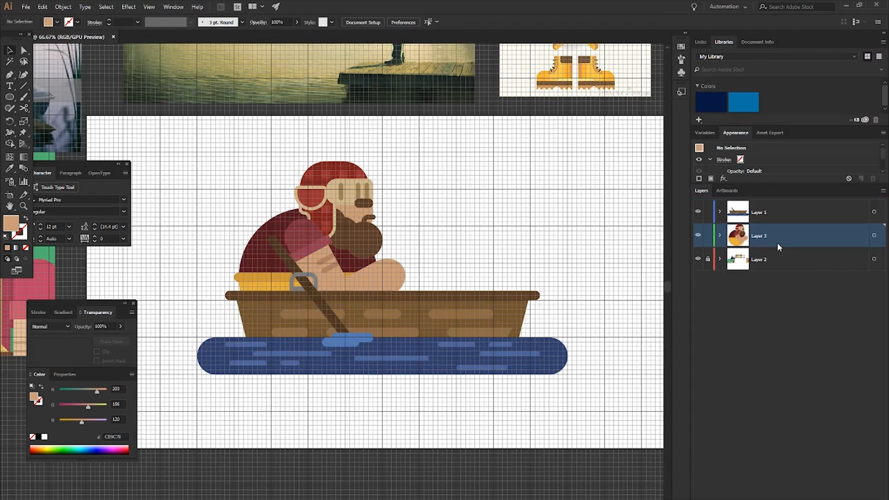
left_click(337, 233)
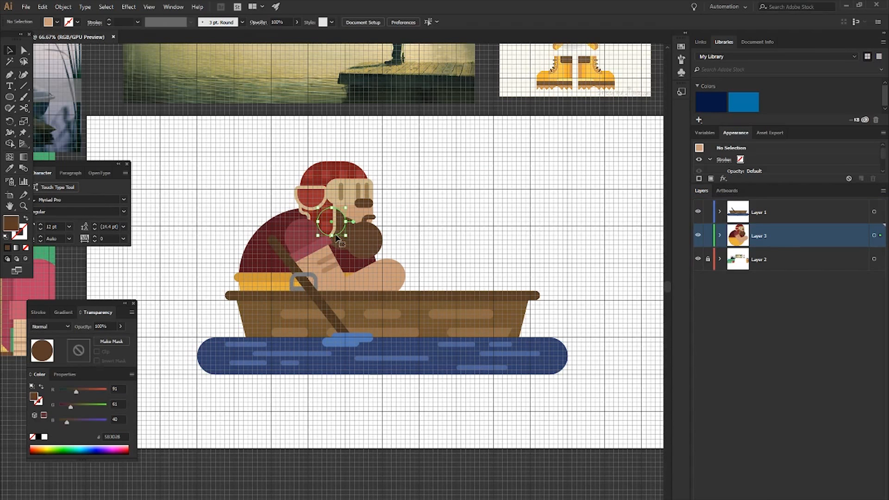
- Shift all artwork on Layer 3 about 15 px to the right and hide the grid
left_click(874, 235)
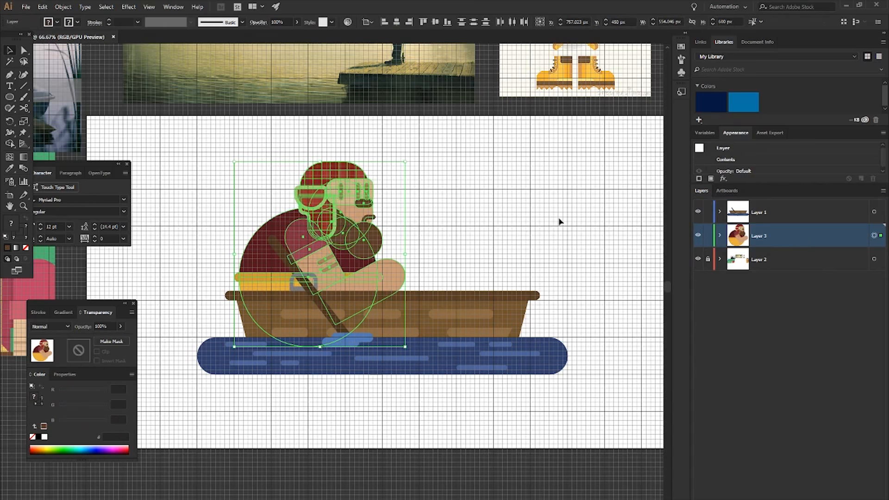
key("Right")
key("Right")
key("Right")
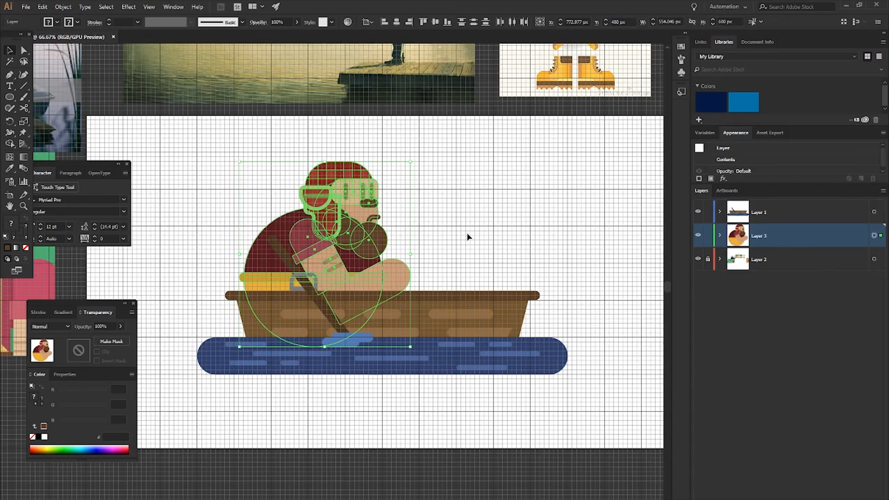
left_click(468, 237)
key("ctrl+apostrophe")
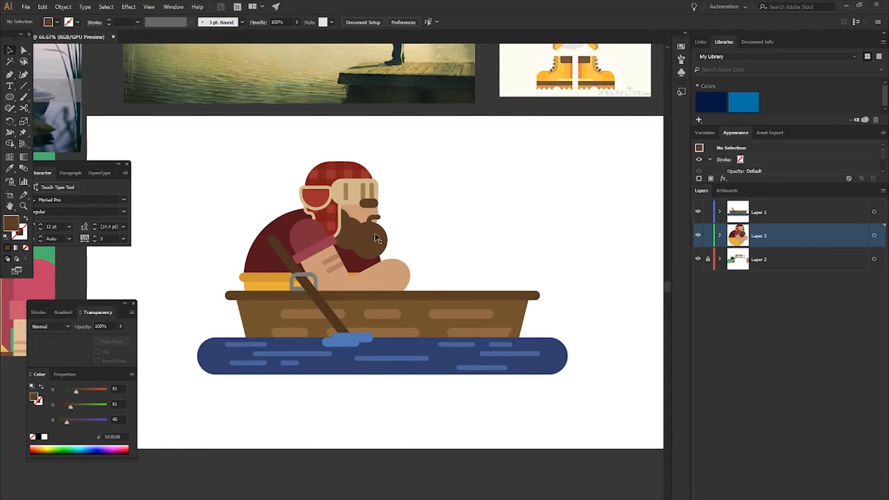
- Rotate the arm group a little further counterclockwise and nudge it up toward the shoulder
key("ctrl+plus")
key("ctrl+plus")
left_click(397, 303)
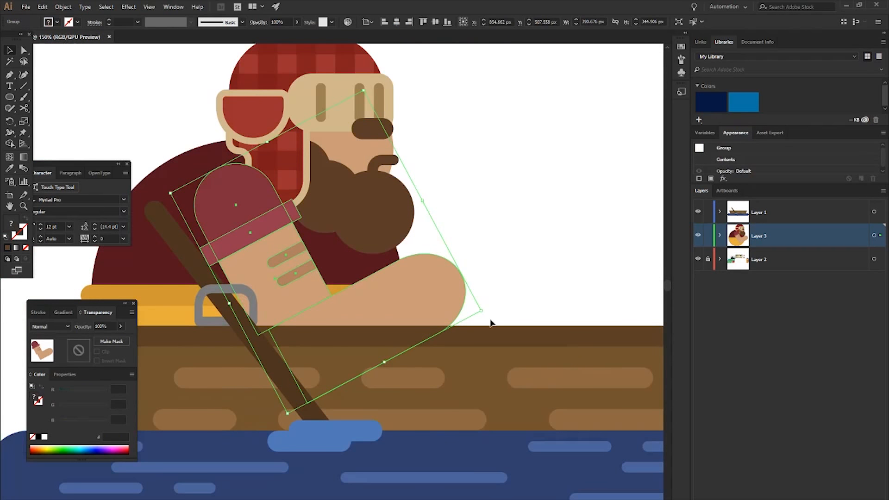
left_click_drag(490, 316, 496, 294)
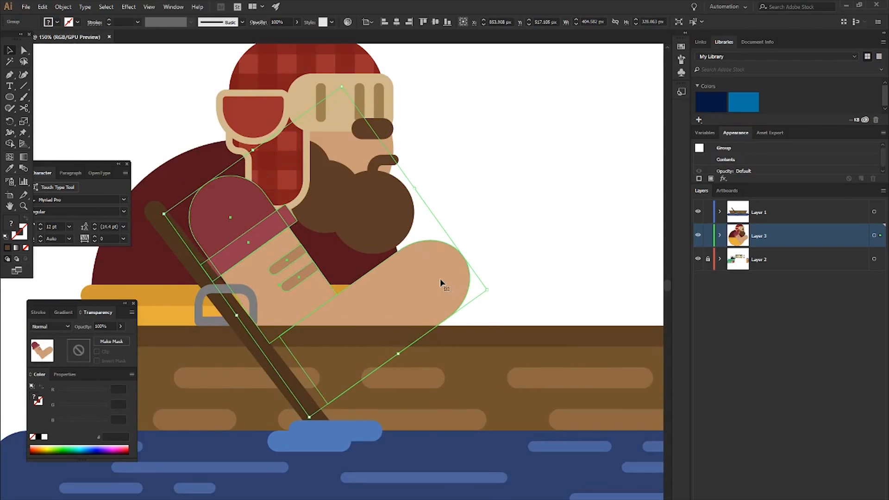
key("Up")
key("Up")
key("Up")
key("Up")
key("Up")
key("Up")
key("Up")
key("Up")
key("Up")
key("Up")
key("Up")
key("Up")
key("Up")
key("Up")
key("Up")
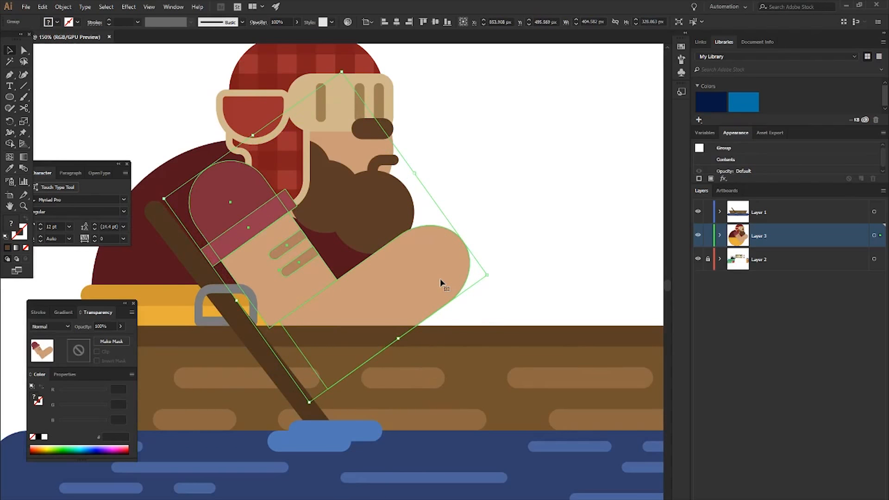
- Rotate only the forearm clockwise to a flatter angle and lower it so it rests on the boat's rim
left_click(508, 214)
key("a")
left_click(422, 282)
key("v")
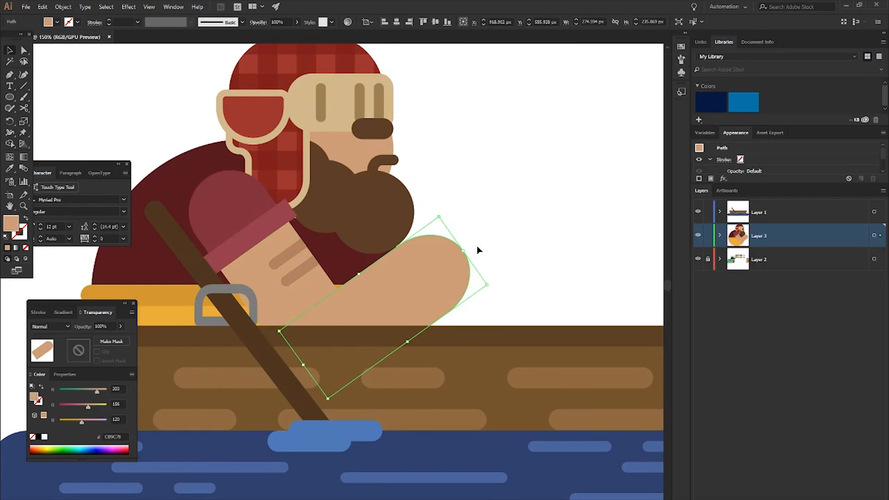
left_click_drag(442, 216, 472, 242)
mouse_move(383, 294)
left_mouse_down()
mouse_move(401, 310)
mouse_move(387, 318)
mouse_move(388, 310)
left_mouse_up()
left_click(510, 228)
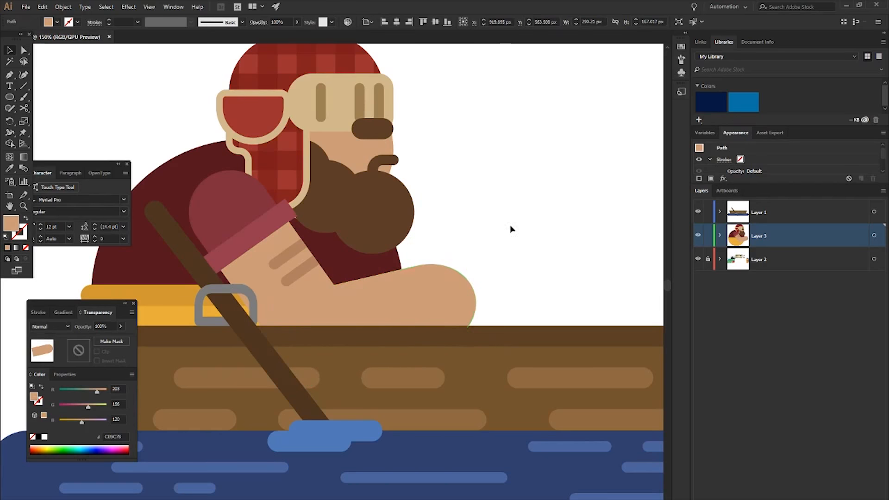
scroll(496, 198, "down", 1)
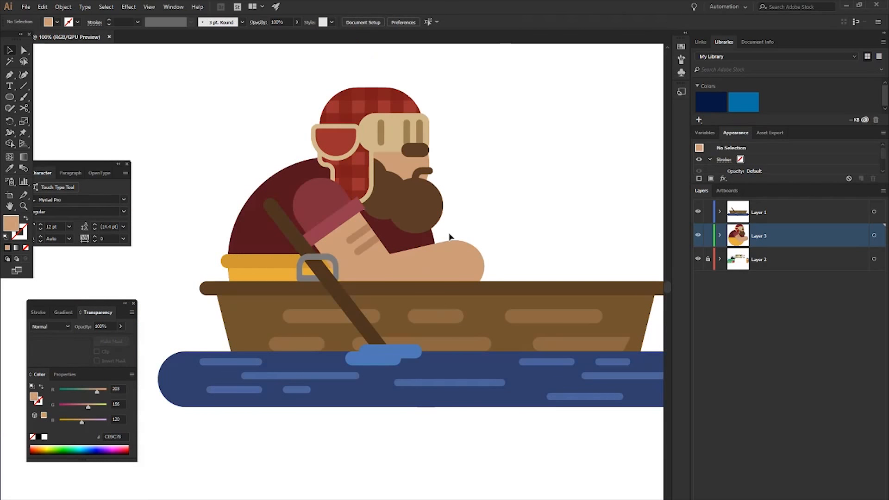
- Reorder the arm group below the three beard ellipses and above the yellow trouser shapes in Layer 3
left_click(720, 236)
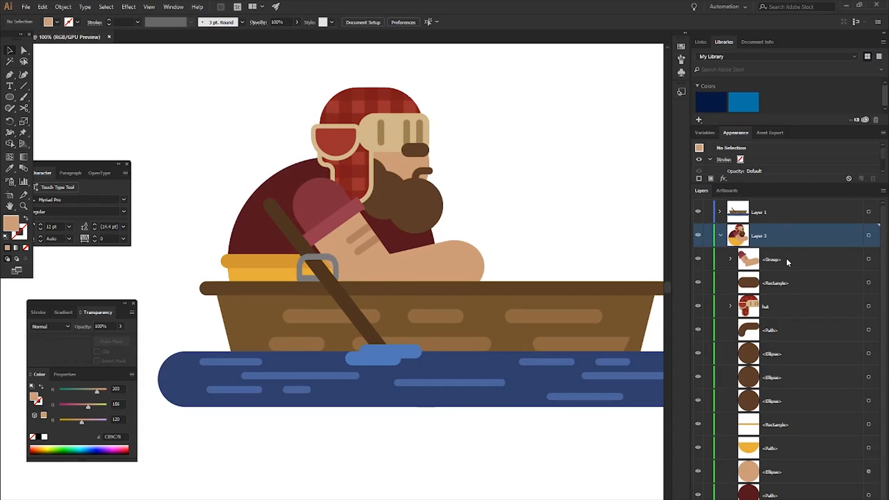
left_click_drag(784, 256, 802, 422)
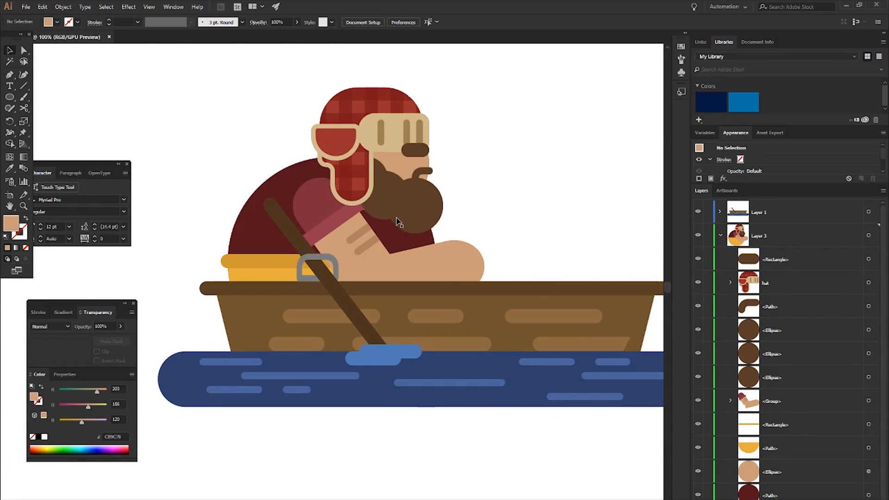
left_click(368, 247)
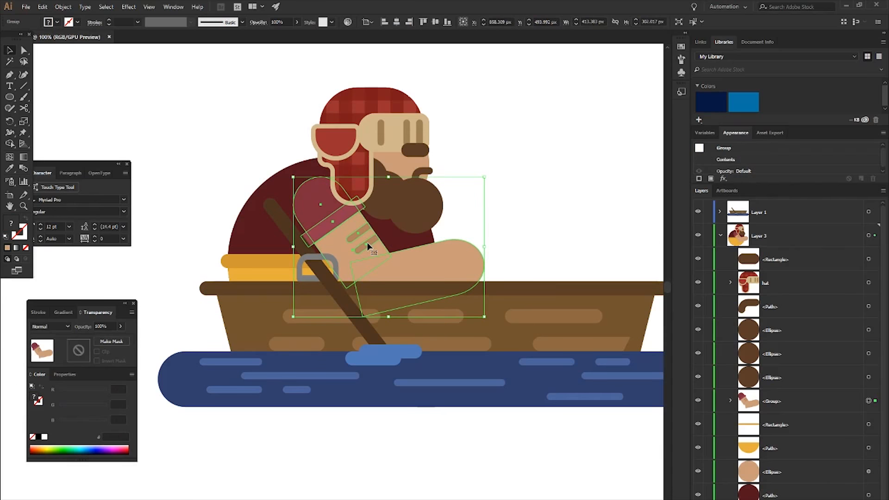
key("Up")
key("Down")
left_click(513, 212)
scroll(514, 210, "right", 1)
scroll(514, 211, "right", 4)
scroll(515, 211, "down", 1)
scroll(515, 212, "down", 2)
scroll(468, 209, "right", 3)
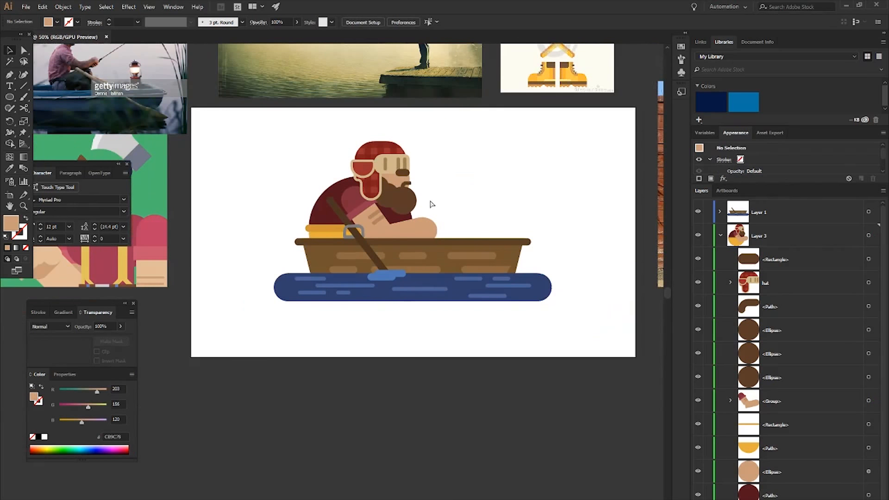
- Try to lengthen the brown eyebrow leftward to about 77 px and shift it to the right
scroll(428, 182, "up", 2)
scroll(392, 165, "up", 2)
left_click(354, 160)
left_click_drag(356, 173, 357, 173)
left_click(427, 179)
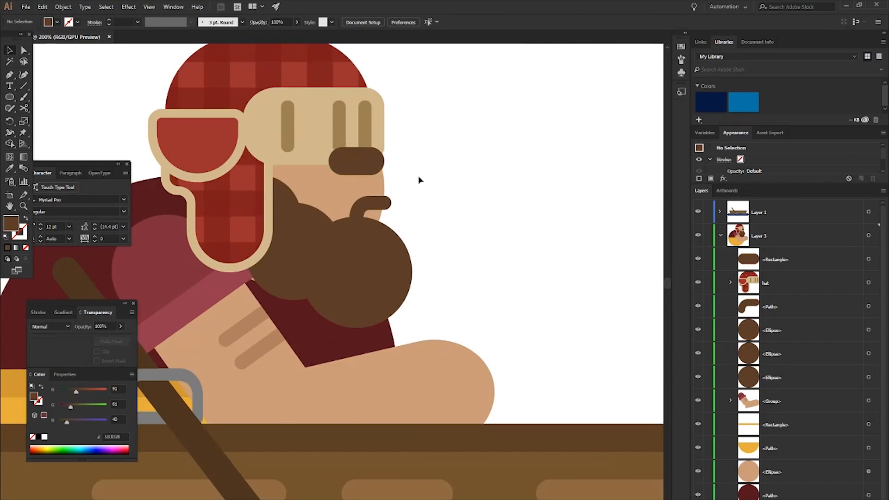
scroll(421, 182, "down", 2)
left_click(392, 172)
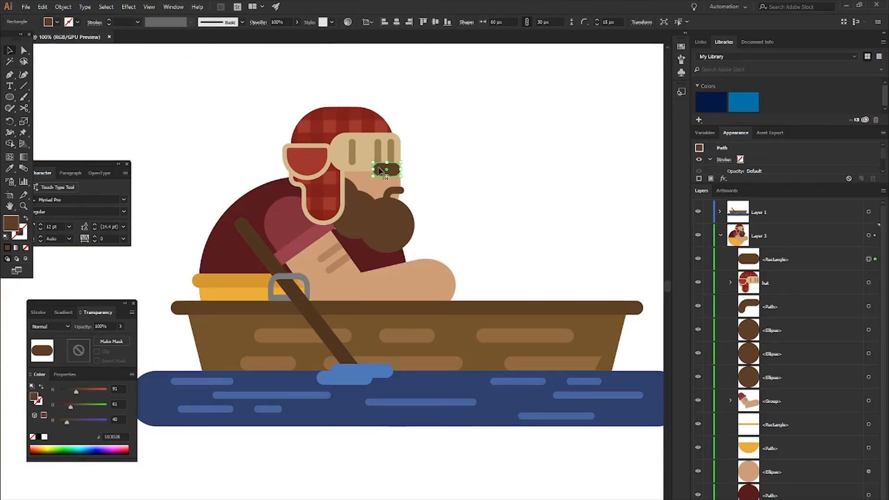
scroll(388, 174, "up", 3)
left_click_drag(349, 159, 327, 159)
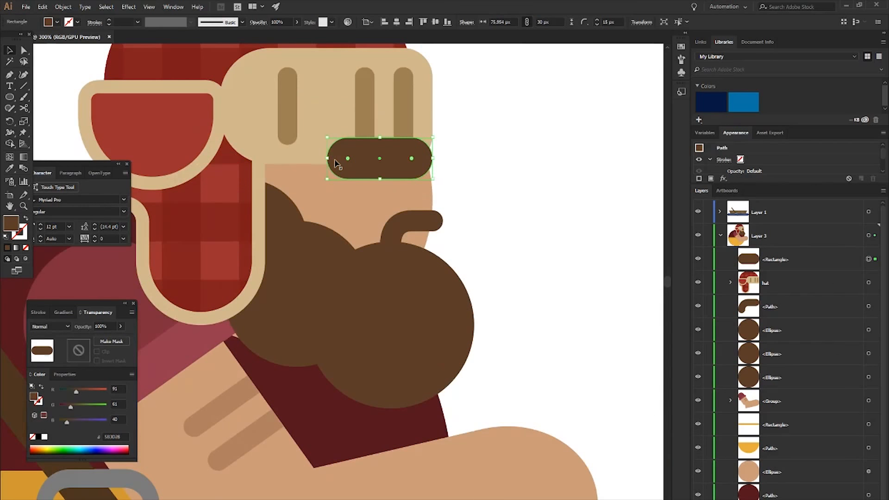
key("shift+Right")
left_click_drag(480, 168, 491, 187)
scroll(491, 187, "down", 4)
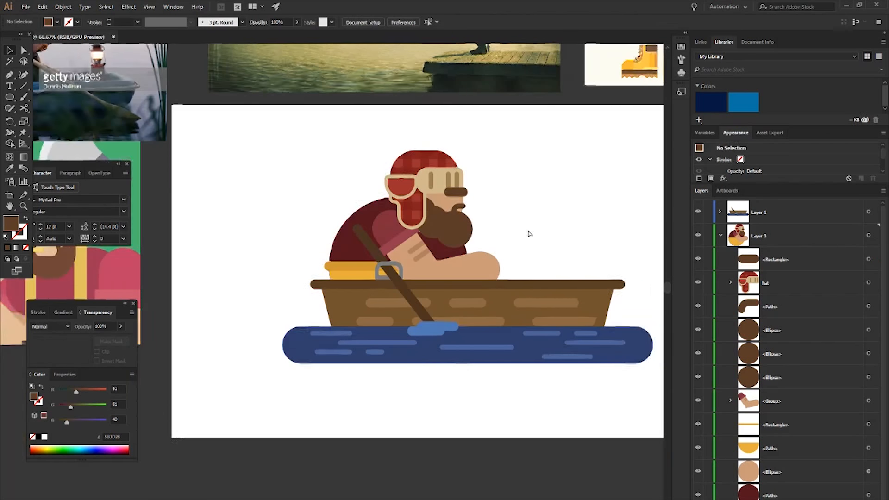
scroll(529, 240, "right", 3)
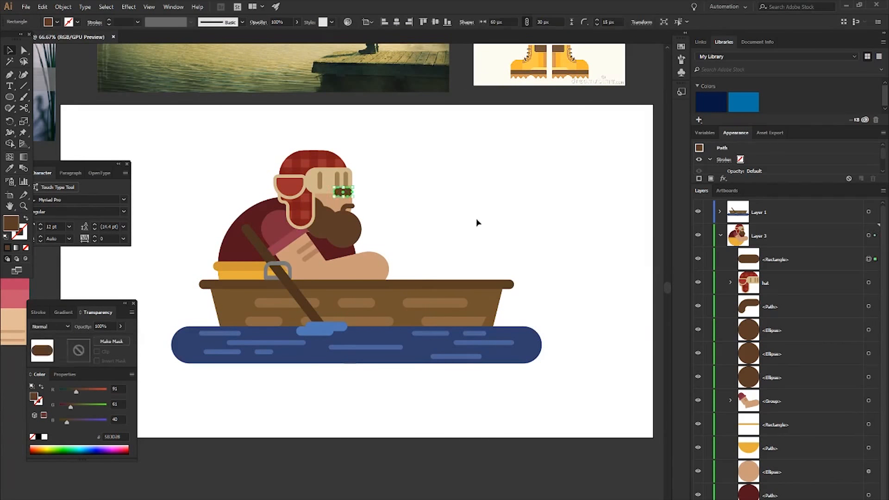
- Extend the eyebrow's inner end slightly to the left with the grid shown, and hide the grid again
scroll(486, 225, "right", 3)
scroll(313, 194, "up", 3)
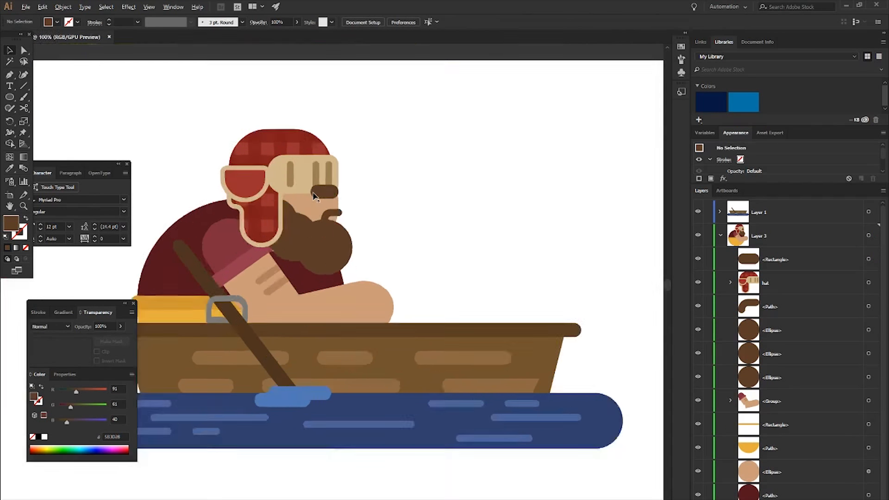
key("ctrl+apostrophe")
scroll(313, 194, "up", 2)
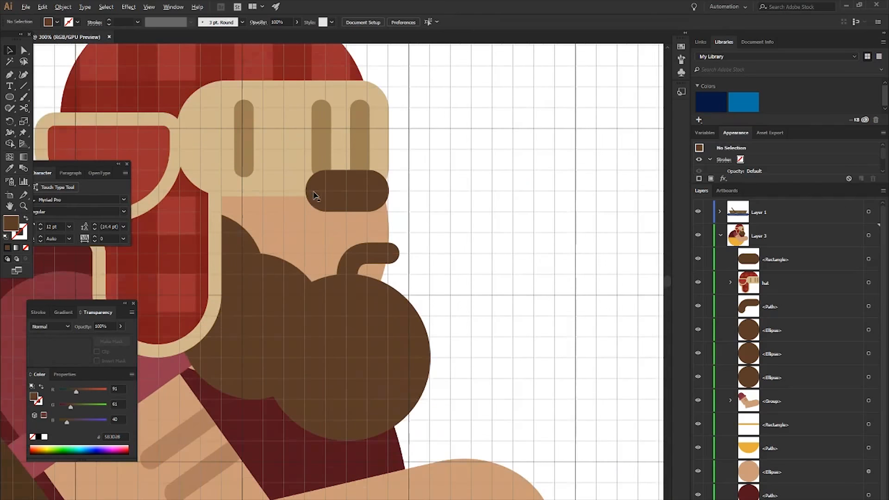
left_click(368, 199)
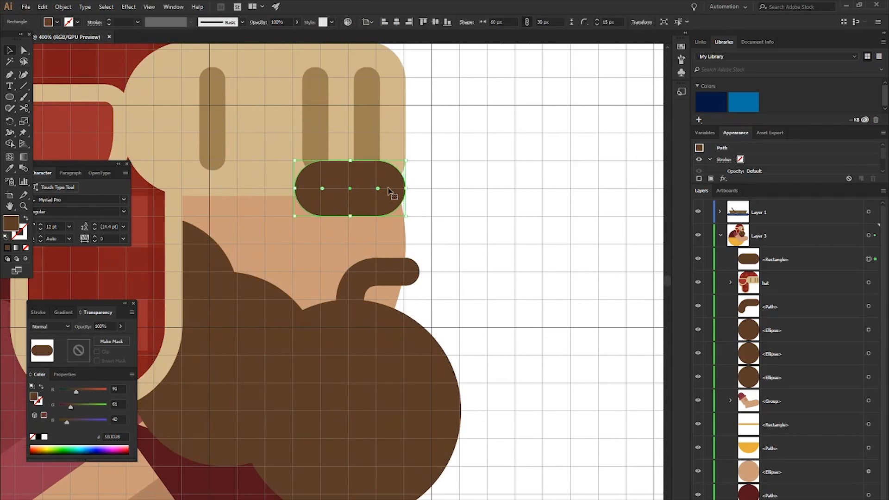
left_click_drag(297, 187, 294, 188)
left_click(469, 205)
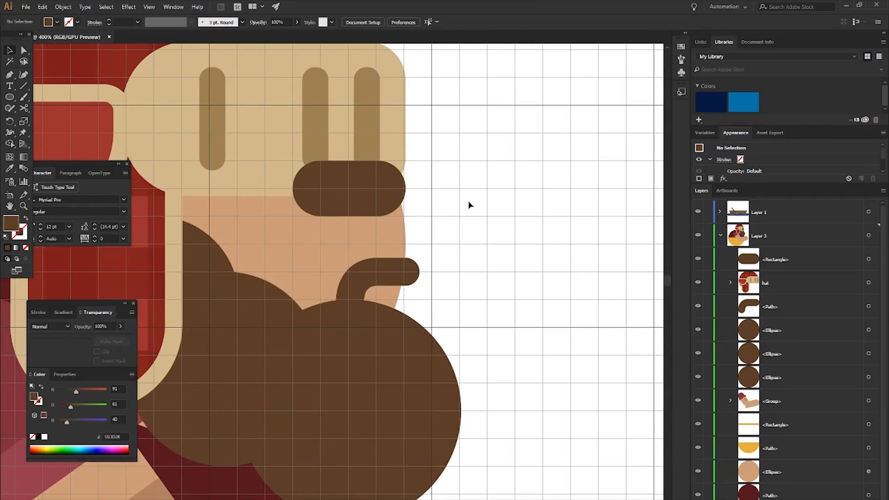
scroll(469, 203, "down", 2)
key("ctrl+apostrophe")
scroll(470, 204, "down", 6)
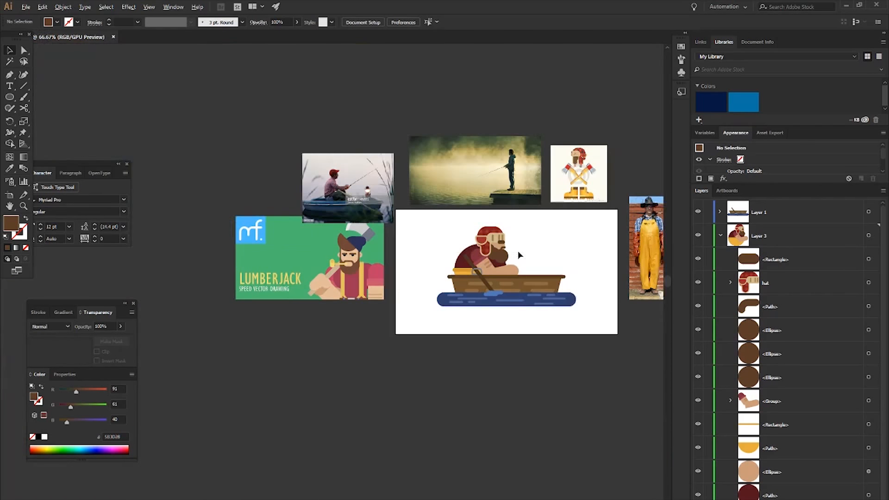
left_click_drag(518, 250, 474, 223)
scroll(472, 231, "up", 3)
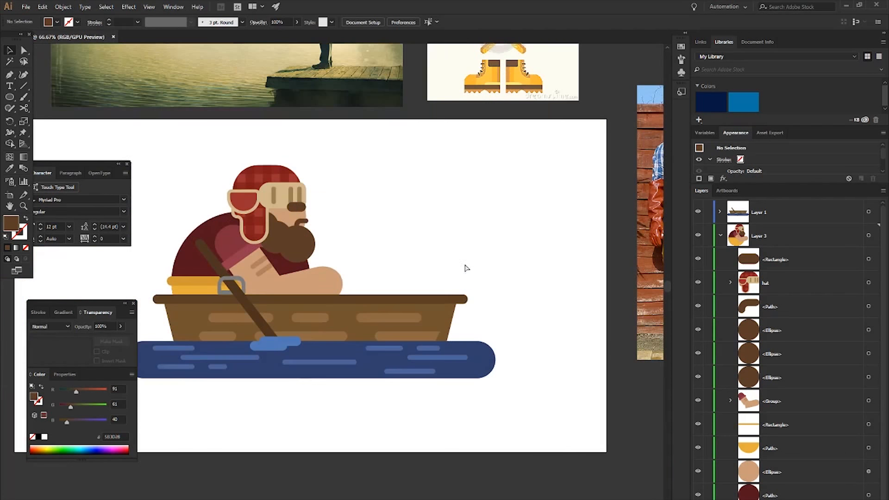
scroll(461, 263, "right", 2)
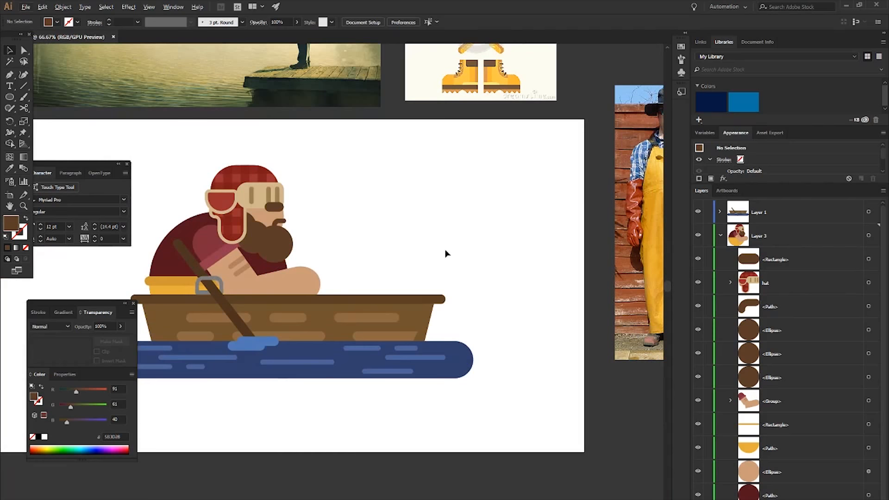
scroll(445, 254, "down", 1)
scroll(410, 258, "right", 1)
left_click(334, 277)
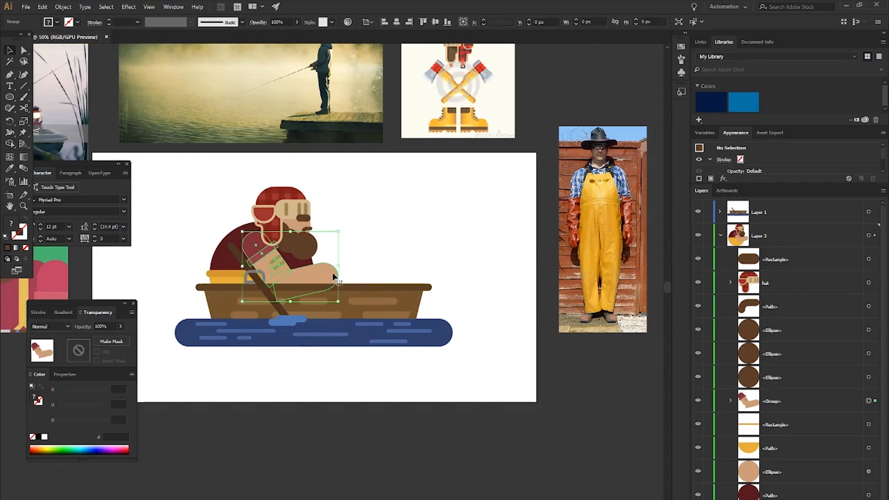
scroll(463, 246, "left", 2)
scroll(463, 246, "up", 3)
left_click(292, 294)
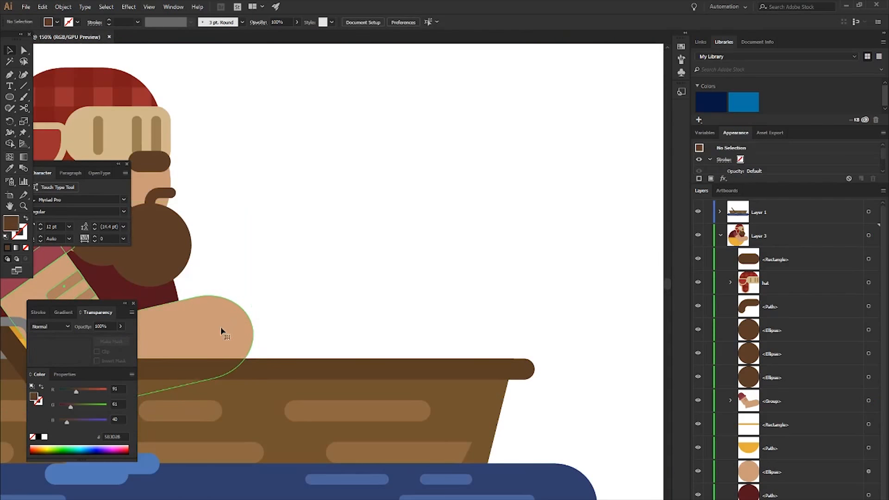
- Try a lower position for the forearm, then return it to its height on the boat's rim
scroll(220, 330, "left", 3)
key("a")
left_click(258, 333)
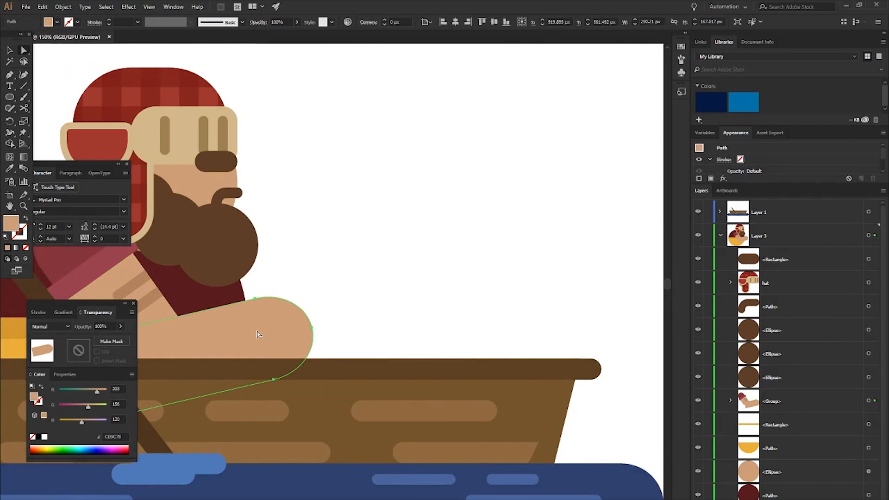
key("Down")
key("Down")
key("Down")
key("Down")
key("Down")
key("Down")
key("Down")
key("Down")
key("Down")
key("Down")
key("Down")
key("Down")
key("Down")
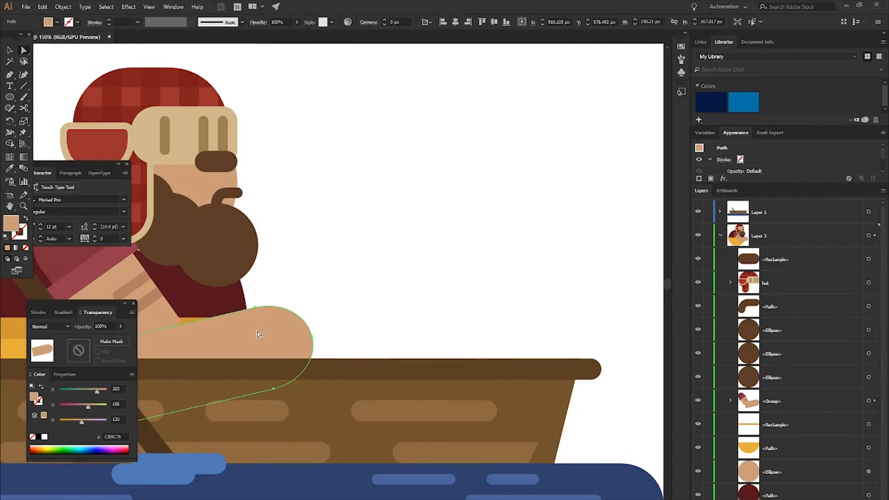
key("Up")
key("Up")
key("Up")
key("Up")
key("Up")
key("Up")
key("Up")
key("Up")
key("Up")
key("Up")
key("Up")
key("Up")
key("Up")
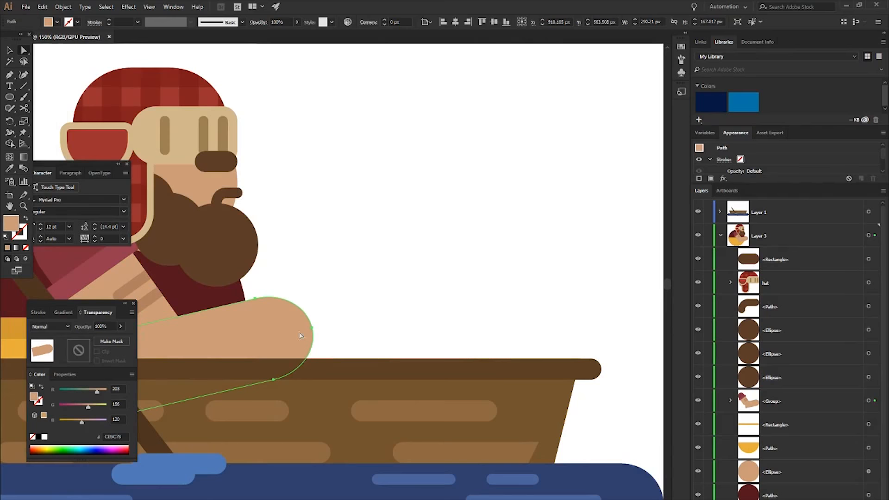
- Rotate the forearm slightly counterclockwise so its hand end rises a little above the boat's rim
key("v")
left_click_drag(306, 284, 301, 275)
left_click(422, 342)
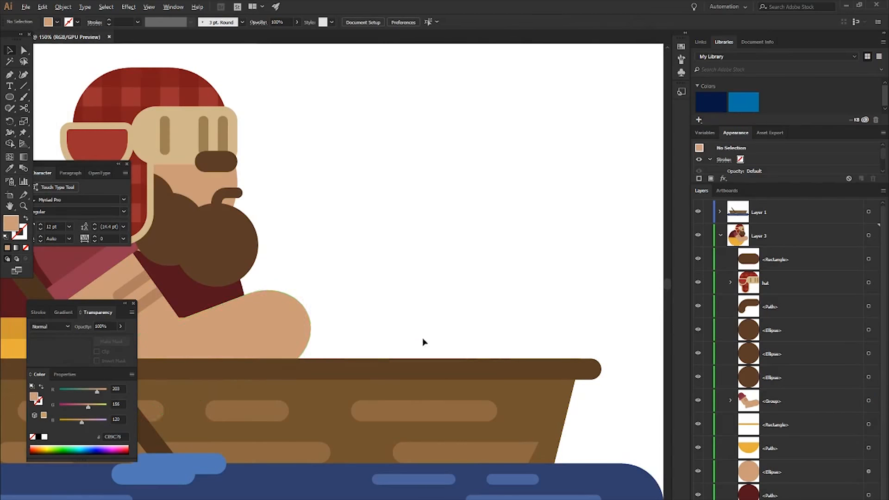
scroll(423, 343, "down", 2)
scroll(448, 331, "right", 6)
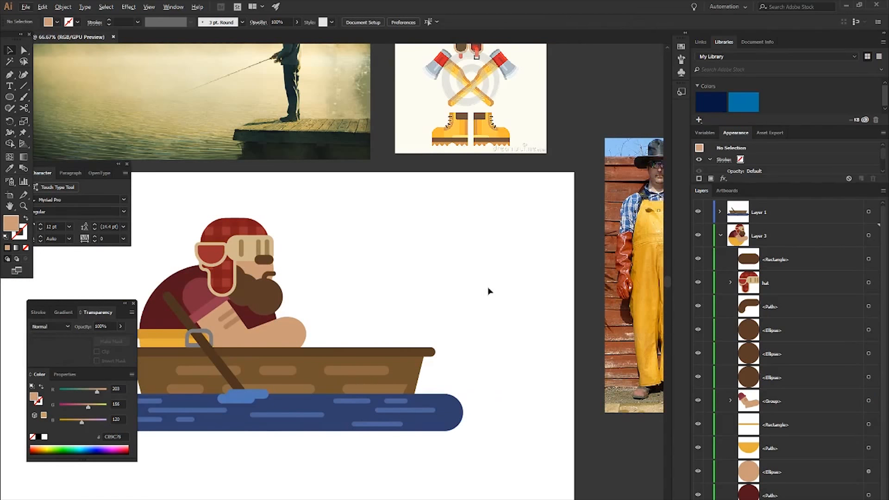
- Show the grid and draw a vertical rectangle of 30 × 195 px beyond the boat's right end for a fishing rod handle
key("m")
scroll(485, 308, "down", 5)
scroll(482, 306, "right", 5)
key("ctrl+apostrophe")
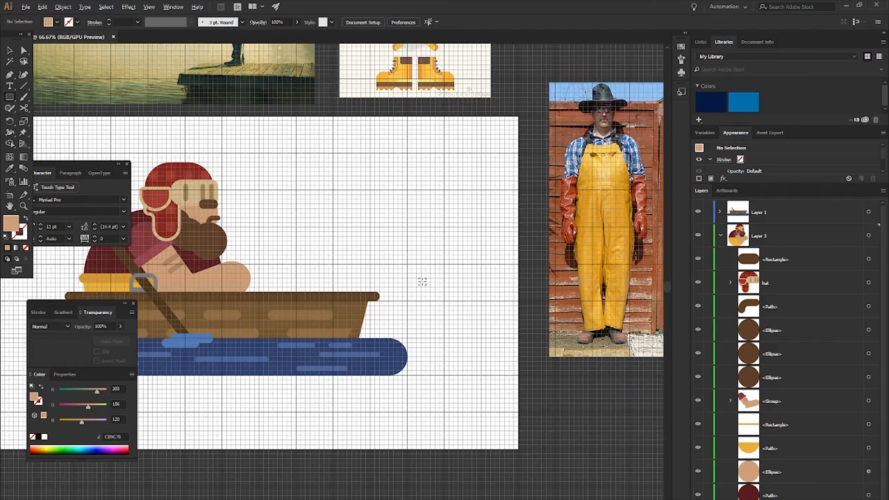
scroll(421, 282, "up", 2)
scroll(398, 232, "down", 2)
scroll(388, 202, "right", 2)
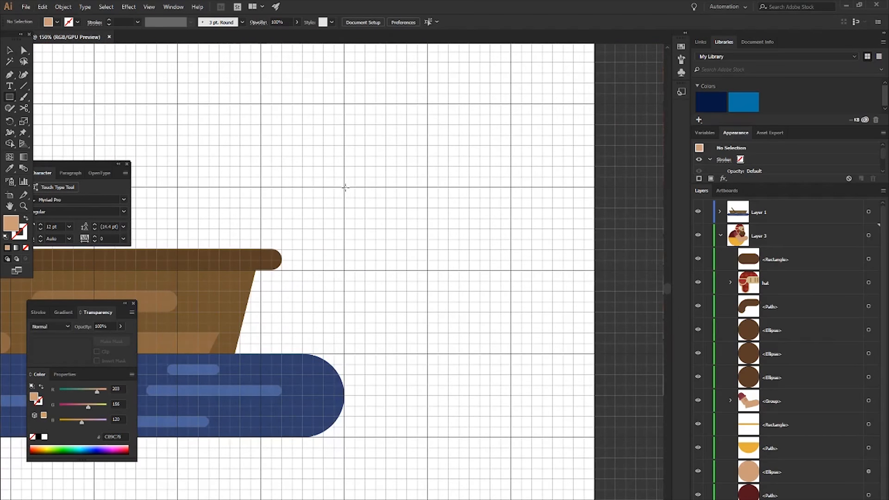
left_click_drag(344, 188, 366, 320)
- Fill the vertical rectangle with dark navy 0E1735
double_click(14, 225)
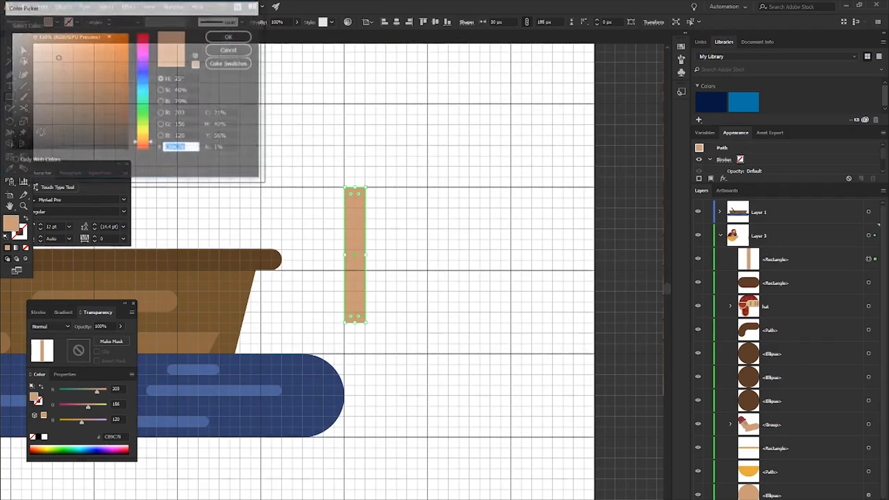
left_click_drag(145, 74, 147, 77)
left_click_drag(103, 127, 98, 125)
left_click(230, 36)
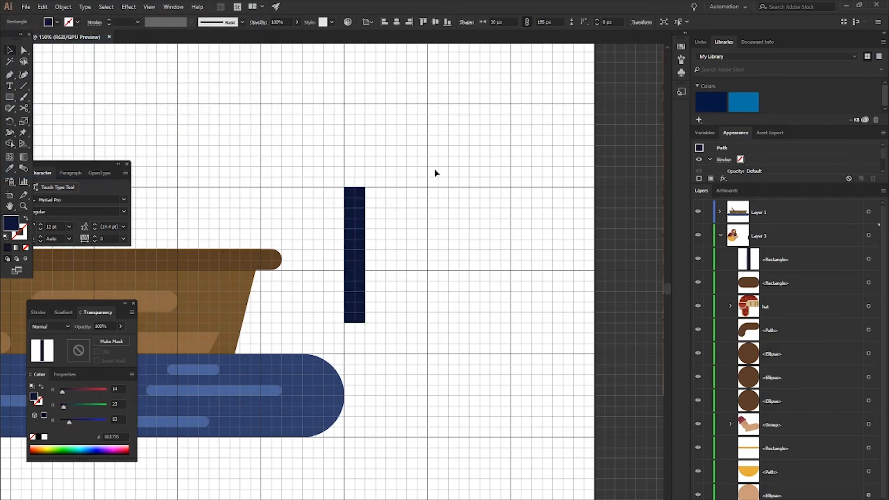
left_click(435, 173)
- Draw a 90 px circle over the handle's upper end as a reel and fill it with blue 263A72
scroll(433, 173, "up", 2)
key("l")
left_click_drag(373, 230, 401, 260)
key("v")
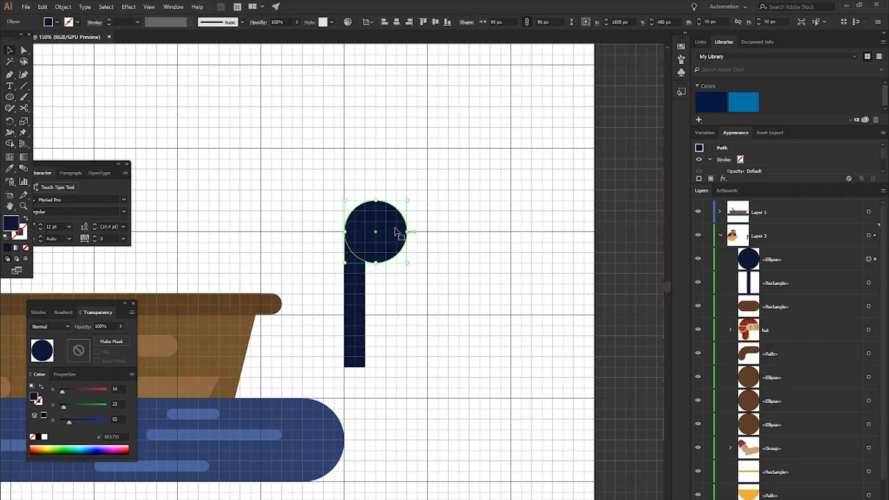
double_click(17, 219)
left_click_drag(95, 121, 90, 97)
left_click(212, 40)
left_click(434, 146)
- Add a concentric 30 px circle at the reel's centre and give it the handle's dark navy fill
key("l")
left_click_drag(374, 231, 386, 242)
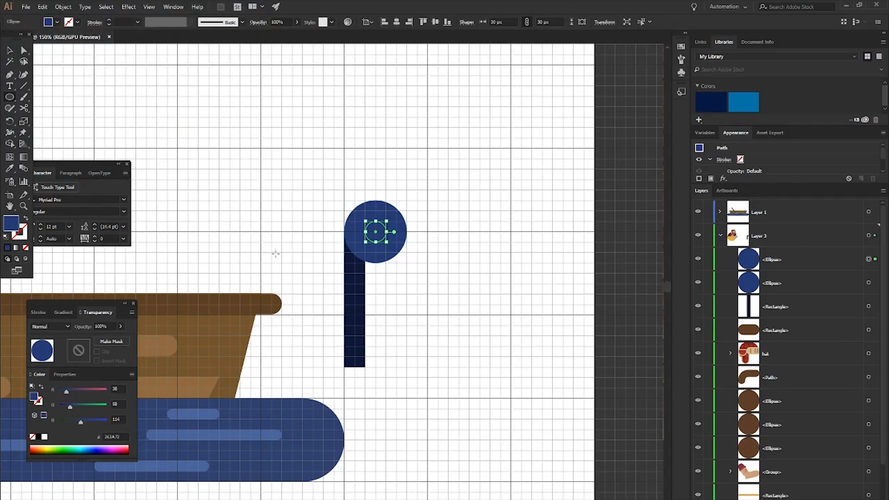
key("i")
left_click(360, 280)
key("v")
key("ctrl+shift+a")
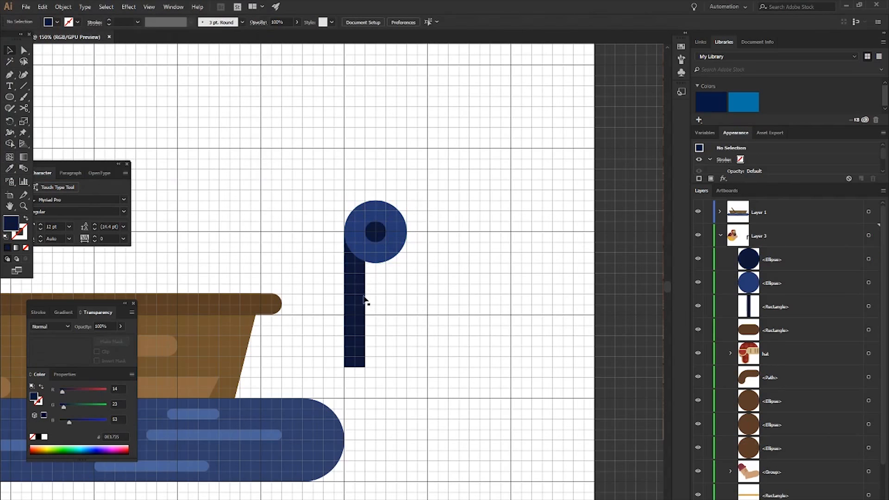
- Lengthen the handle downward by about three grid cells with rounded ends, and adjust its upper end behind the reel
left_click(364, 347)
mouse_move(355, 367)
left_mouse_down()
mouse_move(360, 395)
mouse_move(338, 369)
left_mouse_up()
left_click(415, 314)
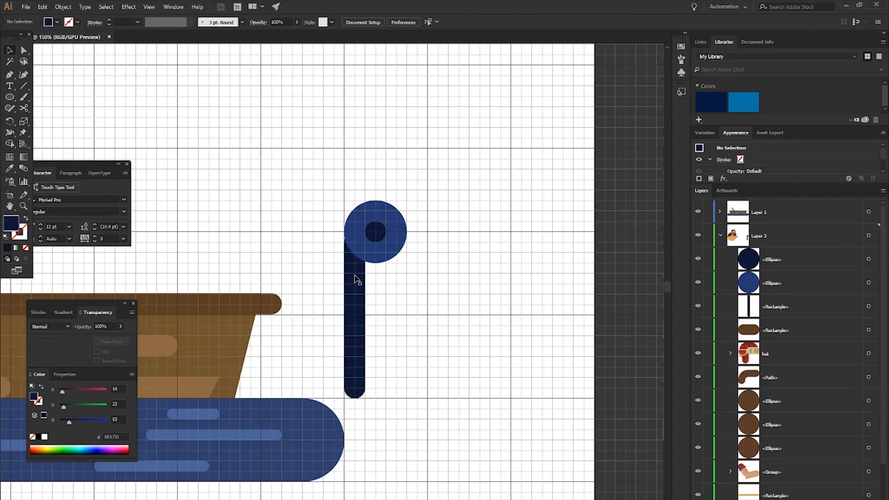
left_click(360, 238)
left_click_drag(355, 231, 355, 220)
- Recolor the reel's small centre circle to the lighter blue 354E87
left_click(374, 229)
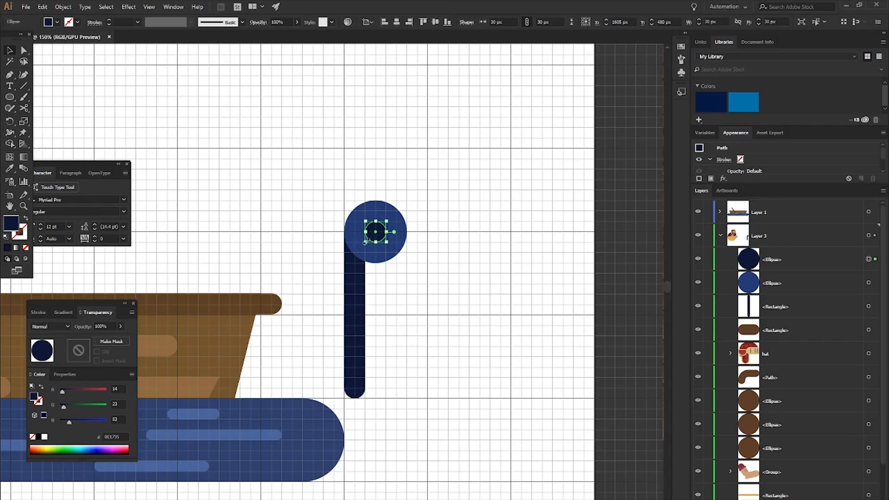
key("i")
left_click(371, 226)
double_click(11, 223)
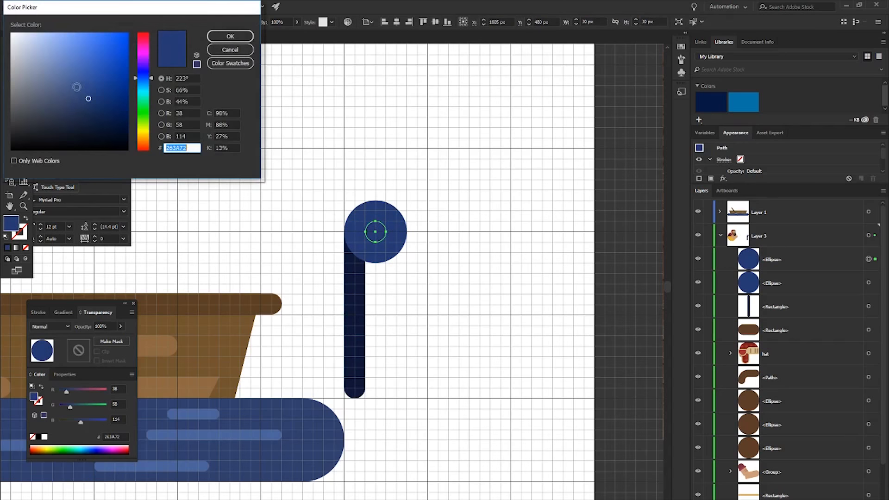
left_click(83, 88)
left_click(231, 36)
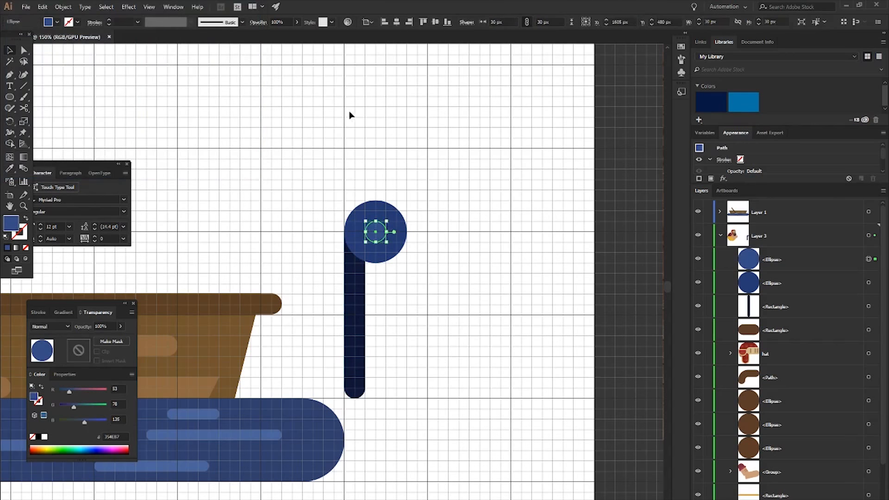
left_click(350, 116)
- Shift both reel circles slightly to the left so the reel overhangs both sides of the handle
scroll(422, 189, "down", 1)
scroll(398, 223, "up", 1)
left_click(397, 226)
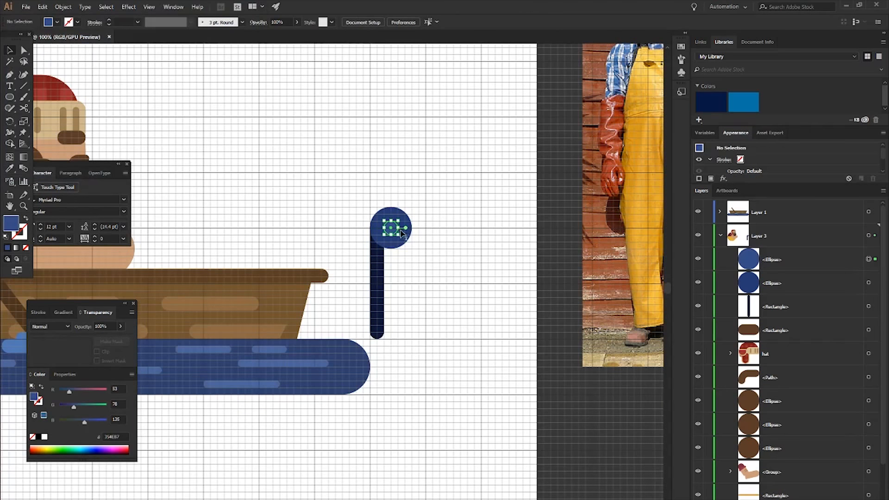
scroll(409, 260, "up", 2)
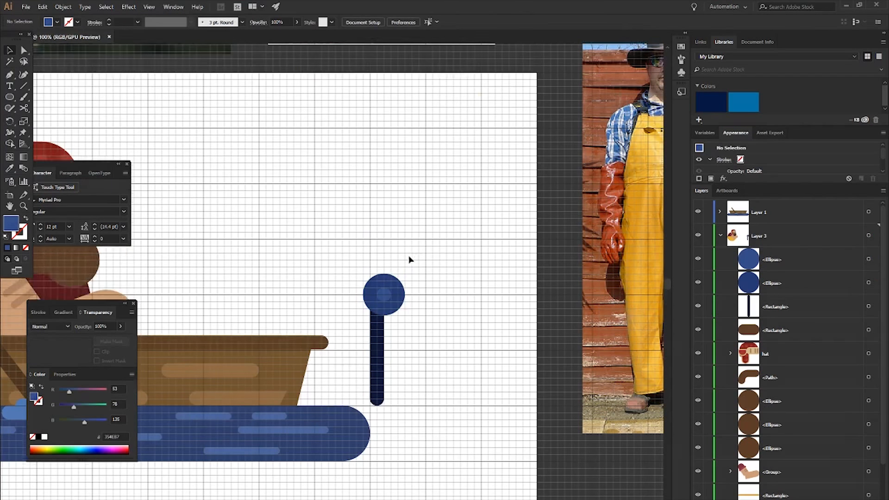
scroll(409, 259, "up", 1)
- Draw a vertical line about 765 px long from the reel upward past the artboard's top edge, in line with the handle
key("p")
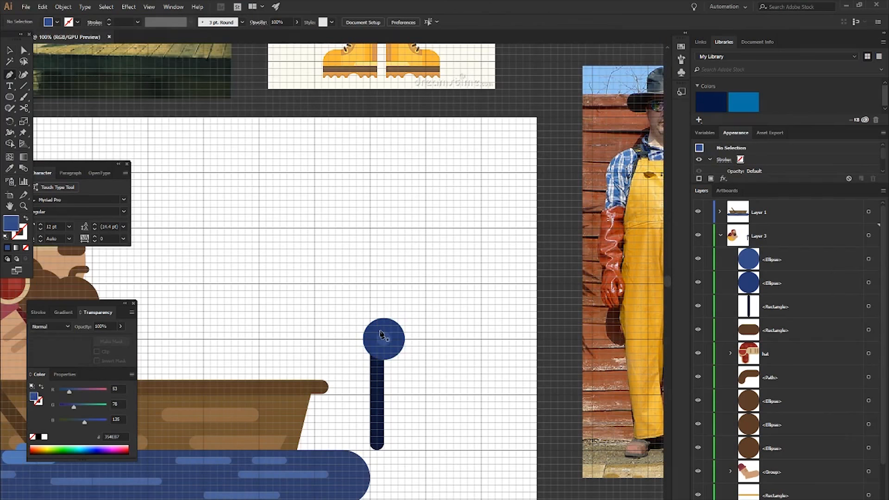
key("m")
key("p")
key("backslash")
left_click_drag(377, 335, 376, 54)
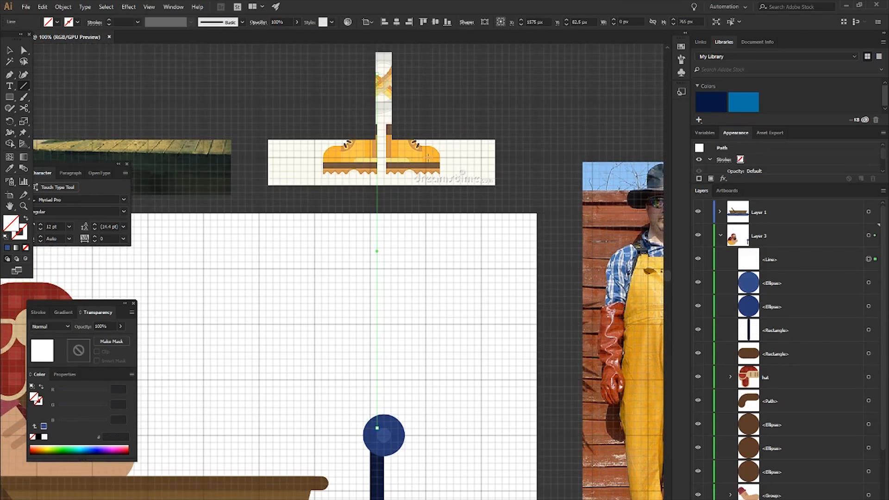
scroll(310, 210, "down", 3)
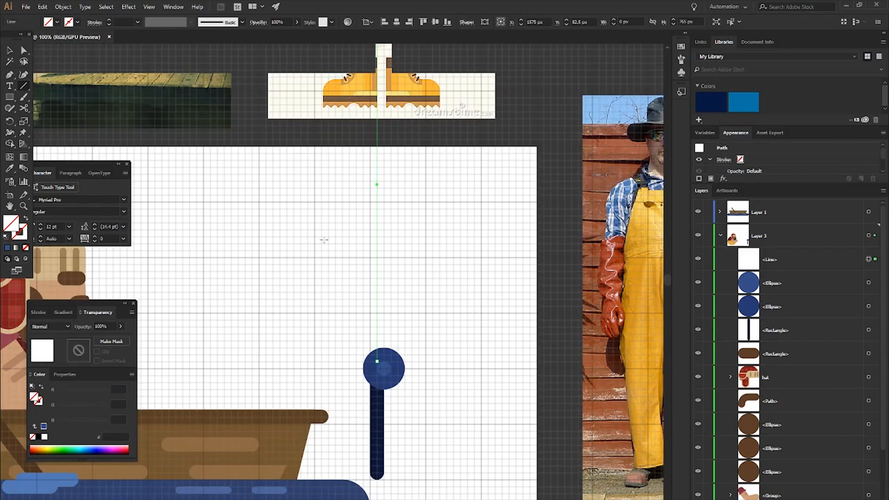
- Give the vertical line a solid blue stroke and raise its weight to 17 pt
left_click(8, 248)
left_click(38, 313)
left_click(62, 324)
left_click(62, 324)
left_click(62, 324)
left_click(62, 324)
left_click(62, 324)
left_click(61, 325)
left_click(62, 324)
left_click(62, 324)
left_click(61, 325)
left_click(61, 324)
left_click(61, 324)
left_click(62, 324)
left_click(61, 324)
left_click(62, 324)
left_click(62, 324)
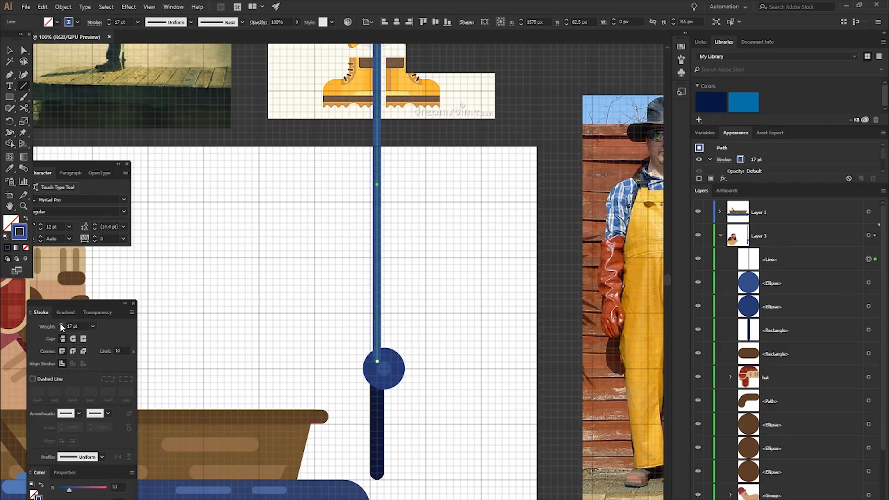
- Change the line's stroke color to 091121 and reduce its weight to 14 pt
double_click(23, 232)
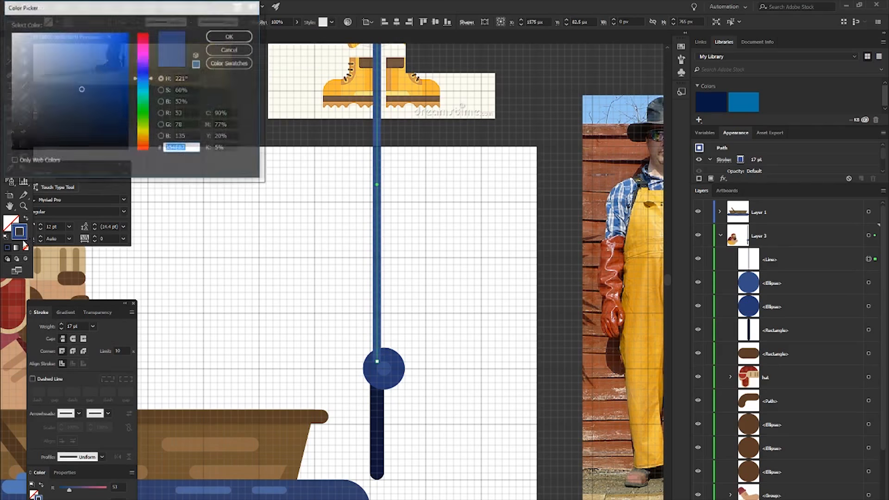
type("091121")
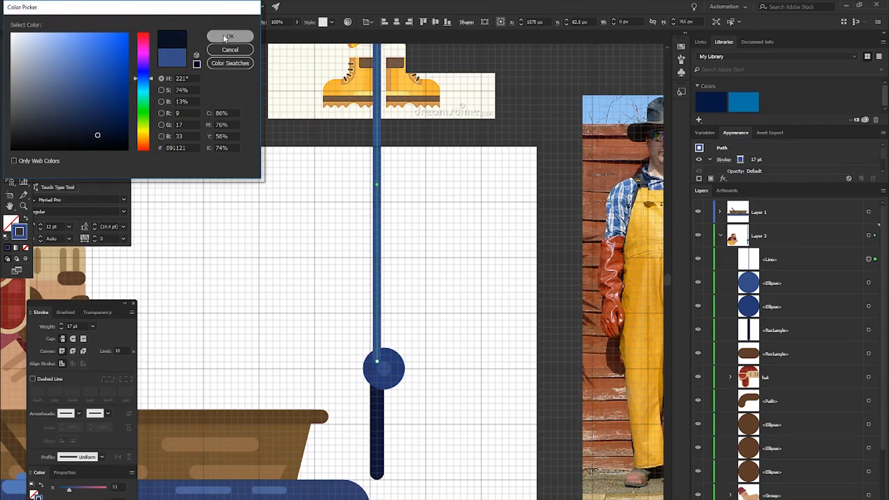
key("Return")
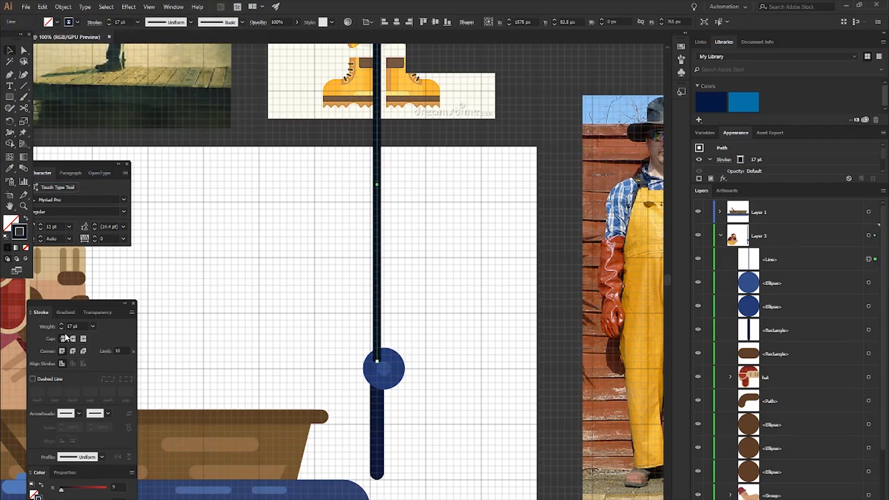
left_click(62, 329)
left_click(61, 328)
left_click(62, 329)
- Try shifting the rod line about 15 px to the left
left_click(414, 285)
left_click(378, 288)
key("Left")
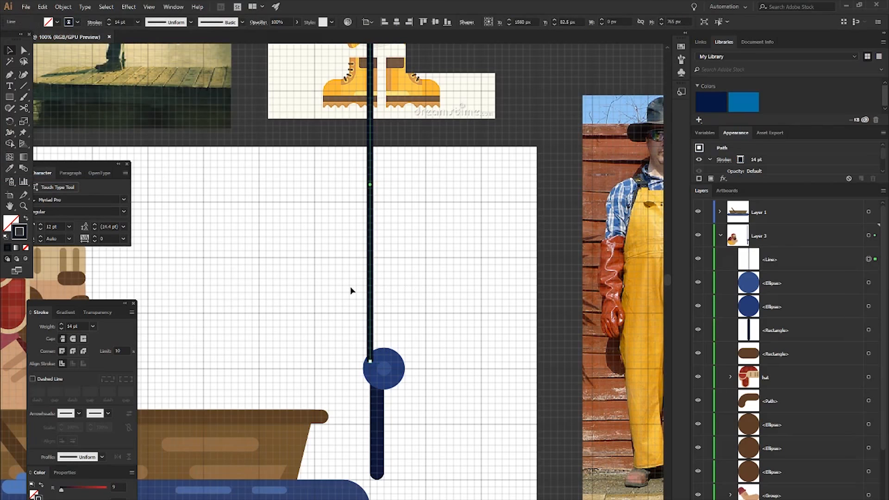
left_click(449, 299)
- Group the line, reel and handle, tilt the rod clockwise and move it to the fisherman's hand
scroll(448, 298, "down", 2)
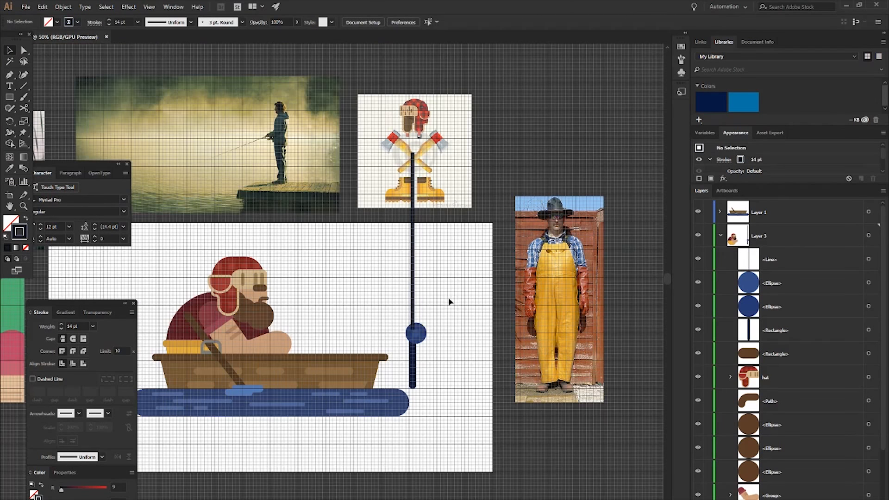
left_click_drag(412, 304, 460, 357)
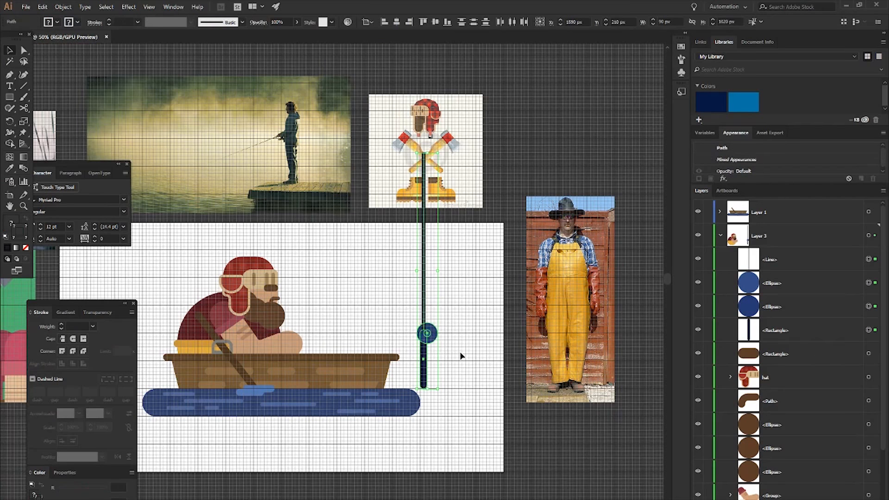
key("ctrl+g")
left_click_drag(440, 394, 367, 377)
left_click_drag(392, 323, 306, 319)
left_click(451, 315)
- Move the fishing rod group below the arm group in the layer order so the hand covers its handle
scroll(473, 330, "left", 2)
scroll(363, 356, "up", 1)
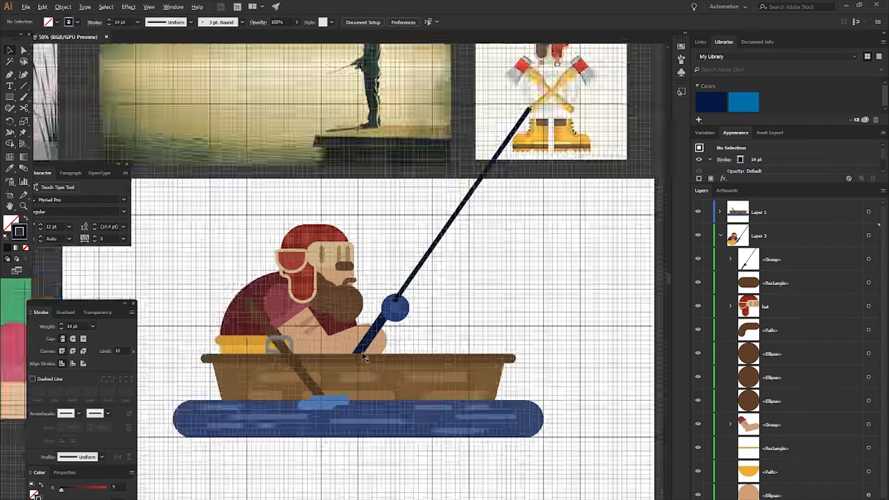
scroll(364, 356, "up", 2)
left_click_drag(793, 268, 775, 443)
scroll(583, 307, "down", 1)
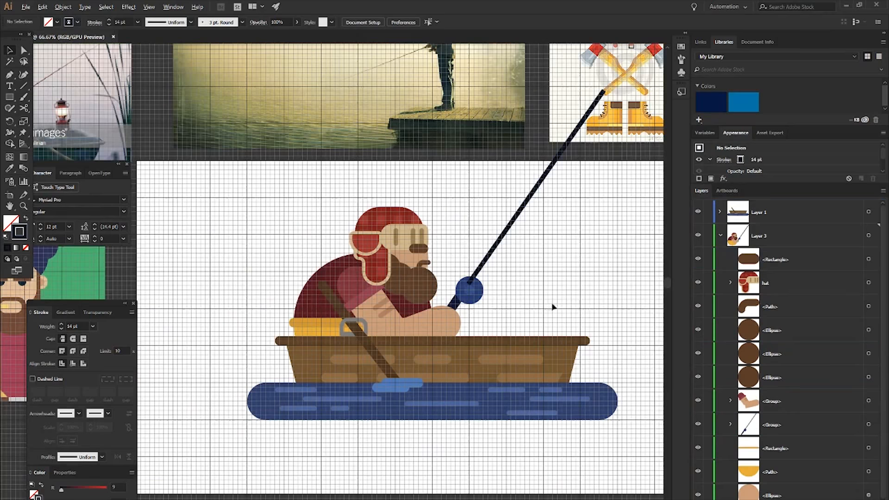
- Lower the fishing rod slightly behind the fisherman's hand
left_click(472, 290)
scroll(472, 280, "up", 1)
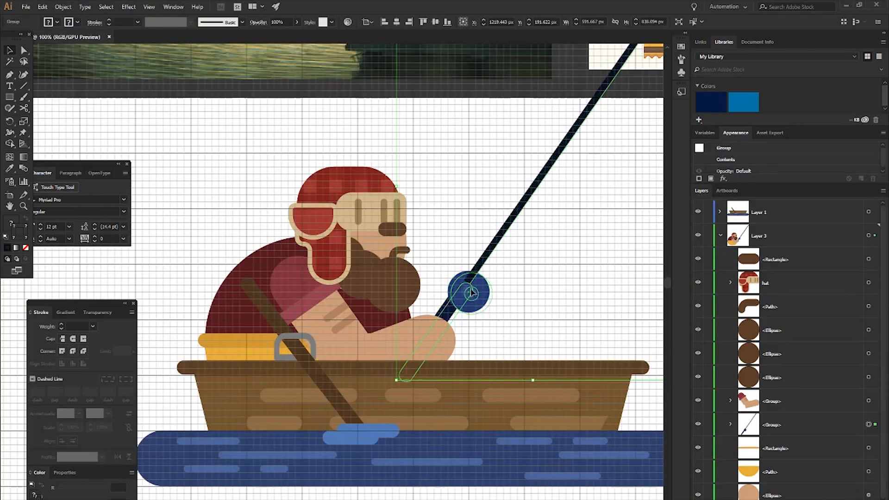
left_click(540, 281)
- Inside the rod group, move the line beneath the two reel circles, just above the handle
left_click(731, 424)
scroll(775, 377, "down", 3)
left_click_drag(782, 332, 780, 385)
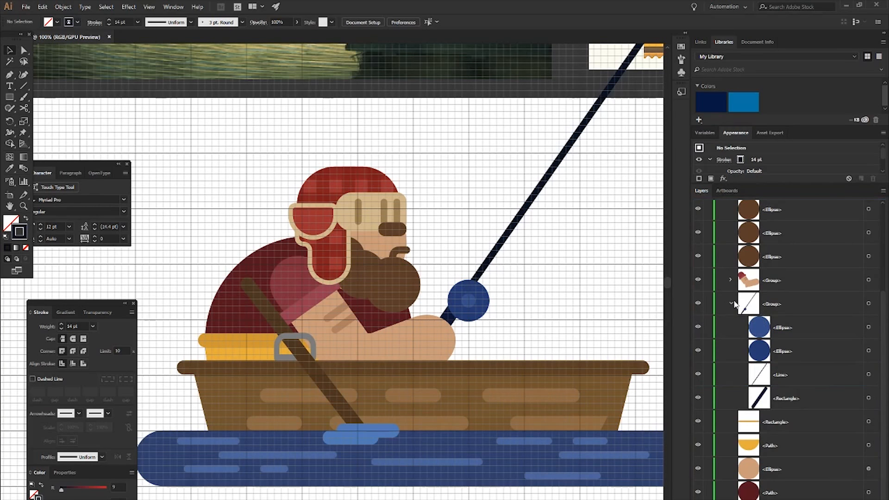
- Hide the grid and review the whole fisherman scene with the fishing rod against the reference images
scroll(585, 246, "down", 1)
scroll(582, 246, "down", 1)
scroll(541, 257, "right", 10)
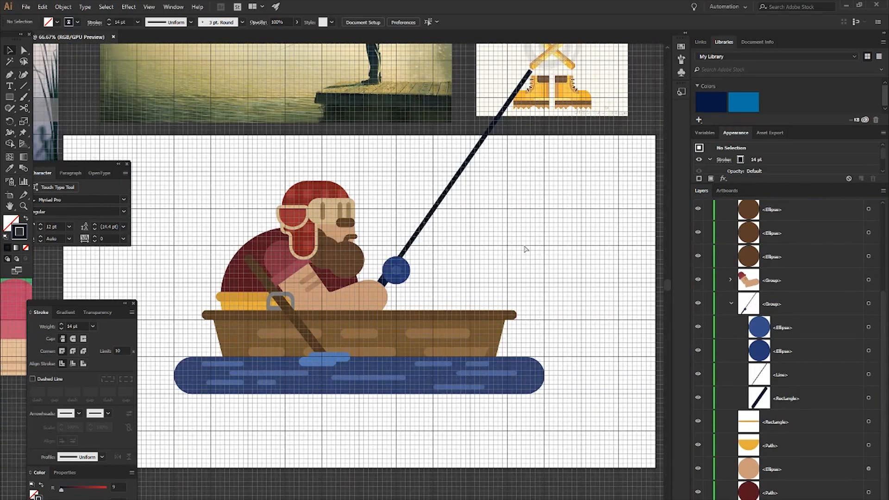
key("ctrl+apostrophe")
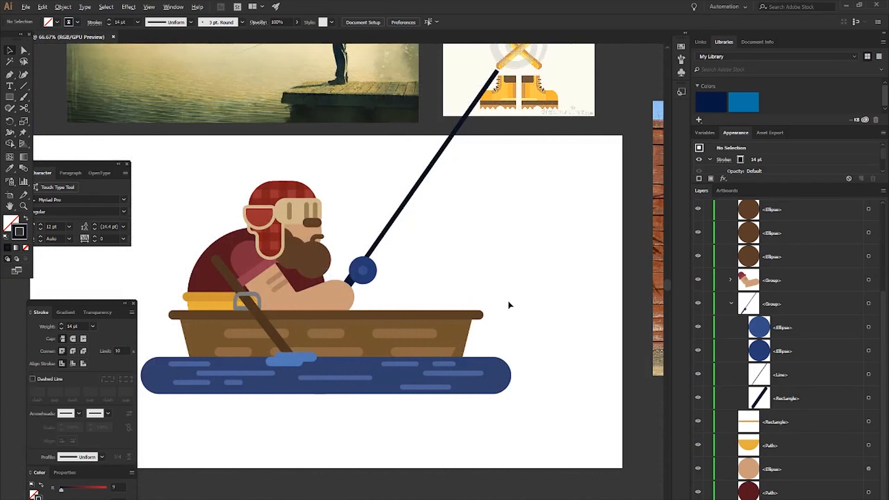
scroll(508, 305, "down", 2)
scroll(508, 306, "up", 1)
scroll(509, 306, "down", 3)
scroll(487, 272, "up", 1)
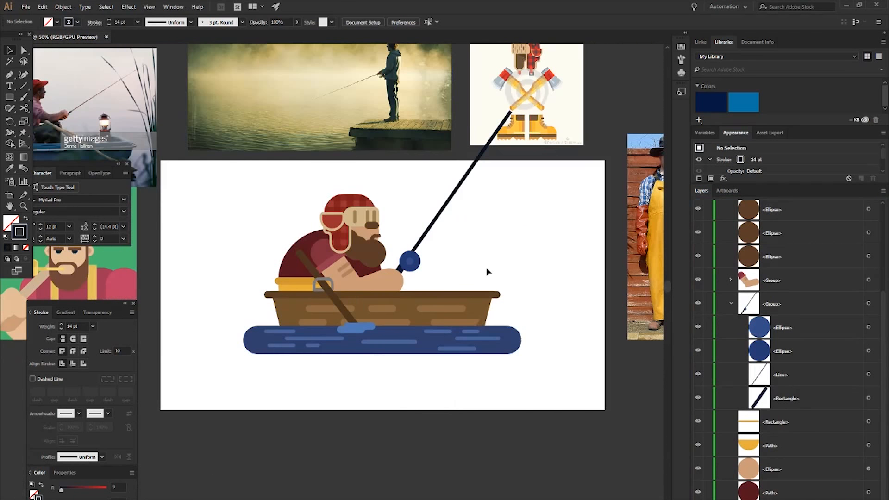
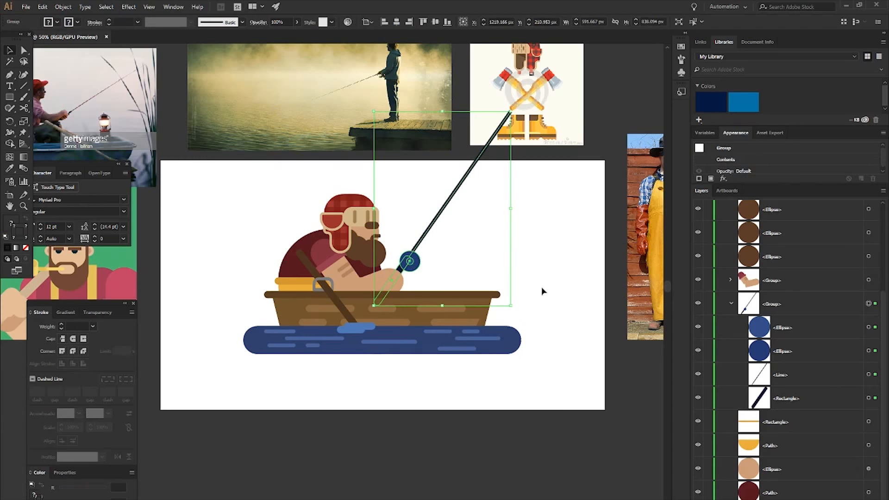
- Rotate the fishing rod group slightly clockwise so it leans further forward, and reposition its handle in the fisherman's hand
left_click_drag(514, 309, 502, 316)
left_click_drag(406, 259, 413, 267)
left_click(589, 262)
scroll(544, 276, "right", 1)
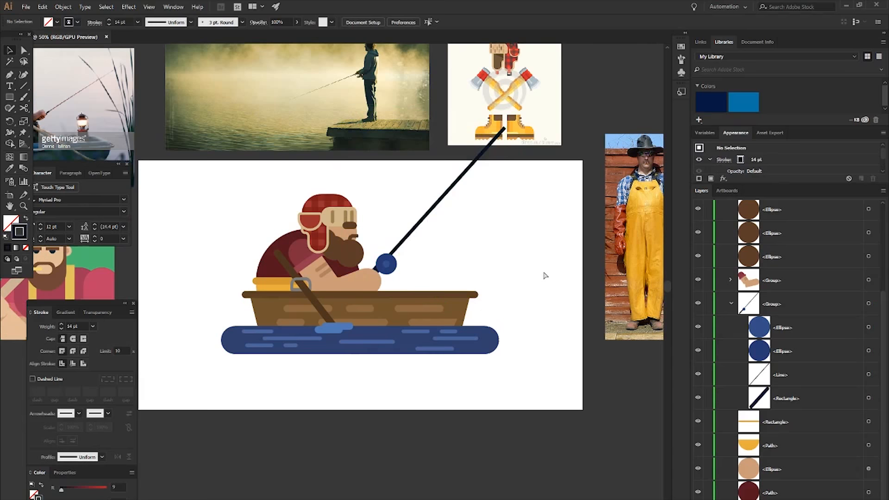
- Widen the water shape together with its ripples and splash evenly on both sides, without affecting the boat or fisherman
left_click(477, 350)
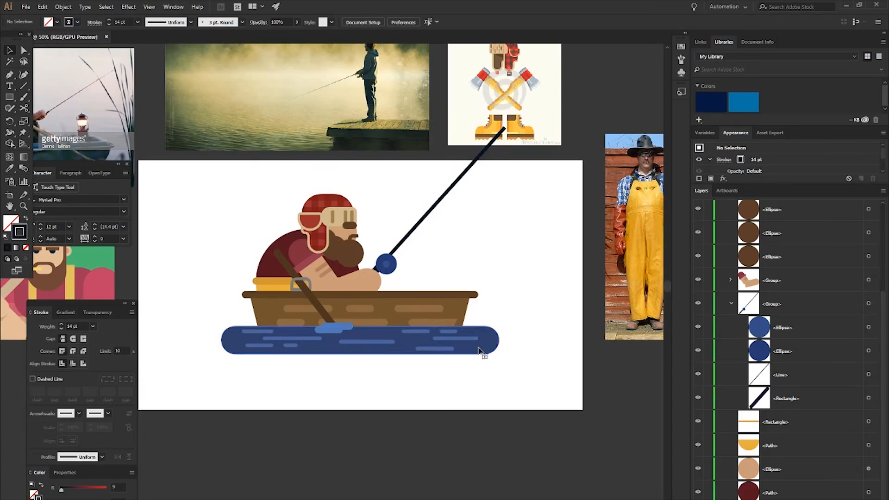
left_click(447, 349)
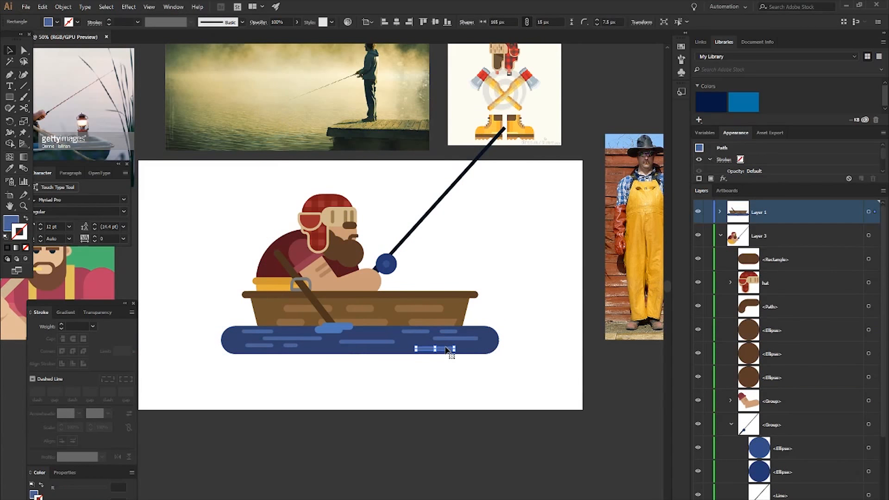
left_click(532, 349)
left_click(721, 235)
left_click(719, 212)
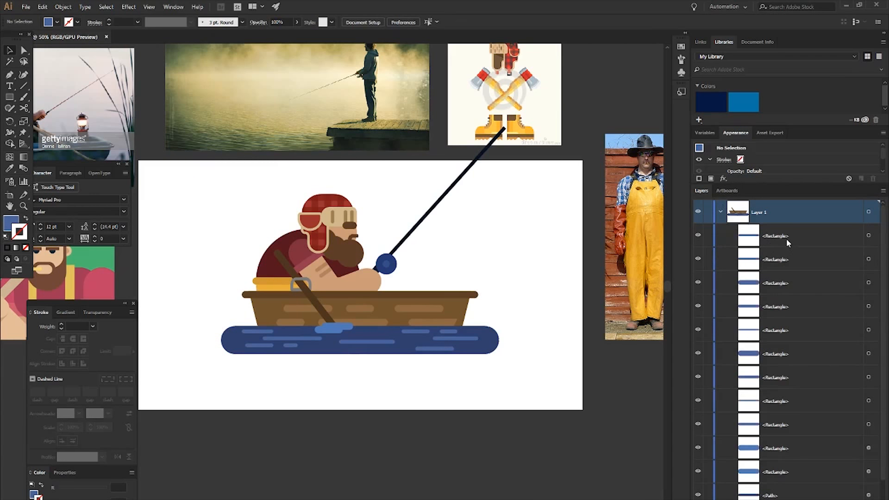
left_click(787, 240)
left_click_drag(193, 329, 516, 387)
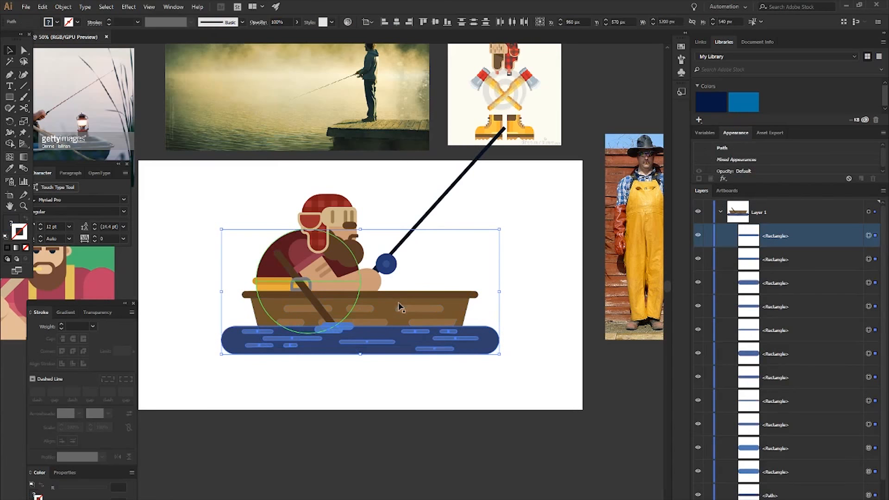
left_click(274, 277, "shift")
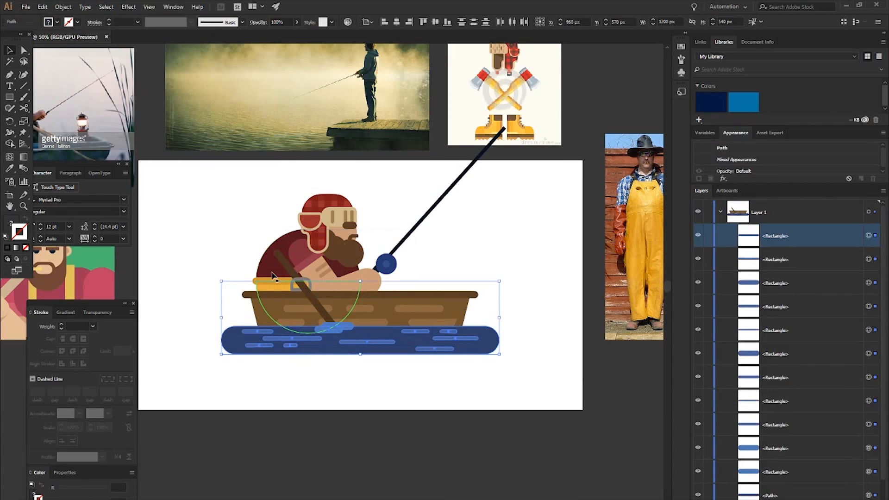
left_click(265, 308, "shift")
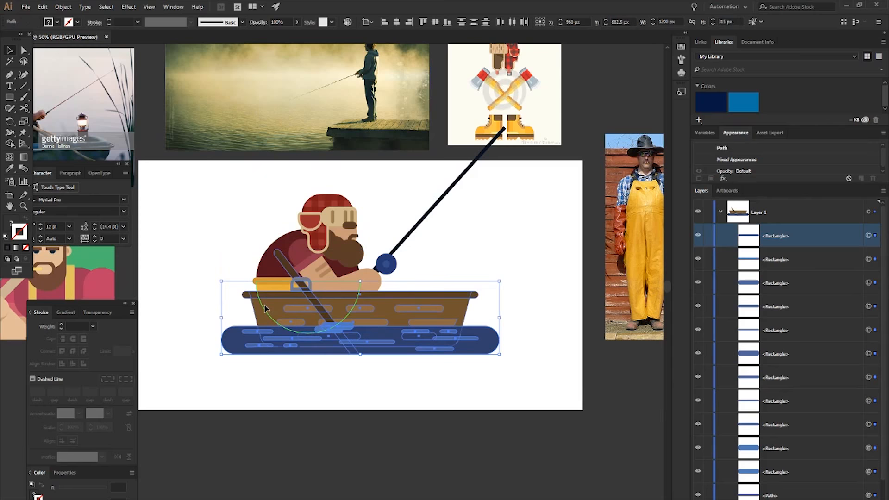
left_click(257, 312, "shift")
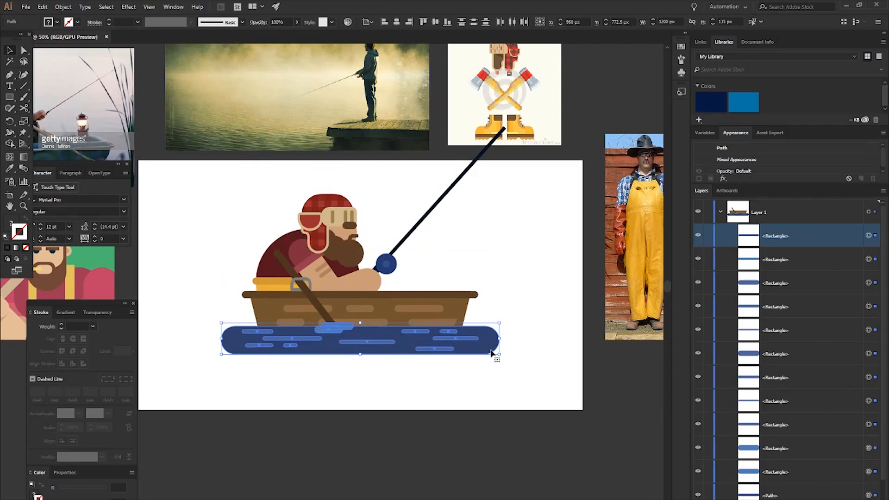
left_click_drag(499, 339, 537, 341)
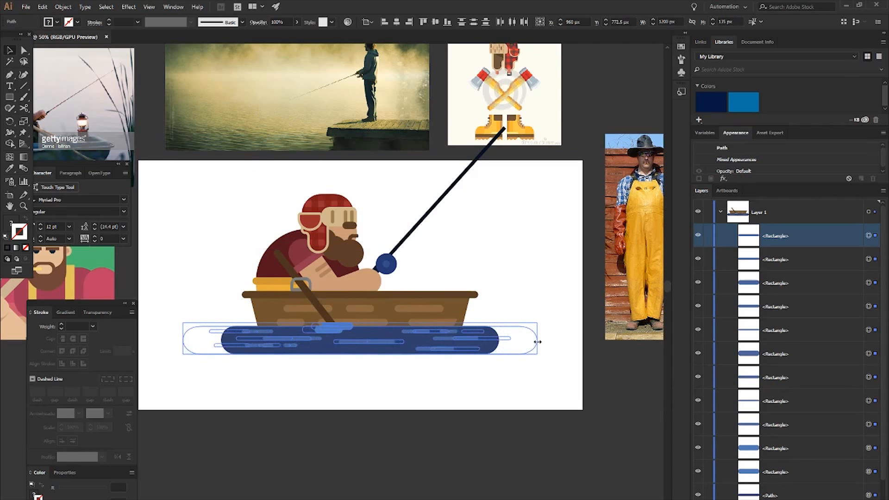
left_click(530, 377)
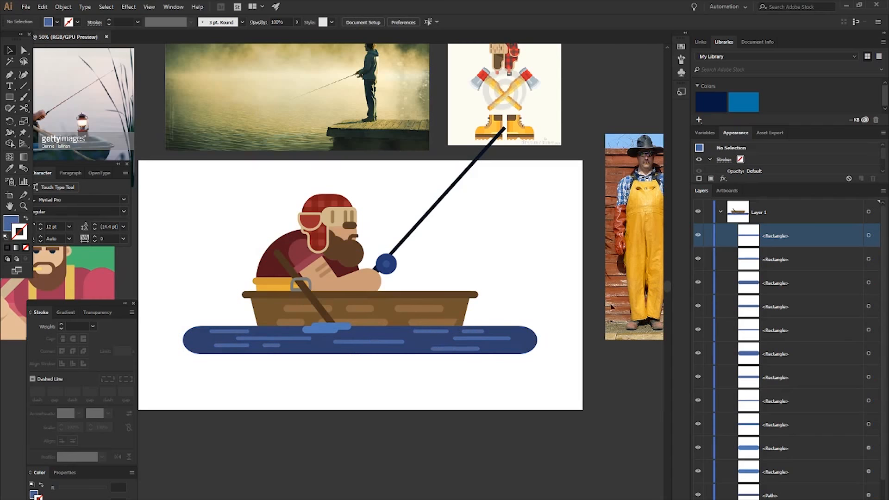
- In Layer 3, draw a vertical fishing line about 870 px long from the rod tip down into the water
left_click(719, 212)
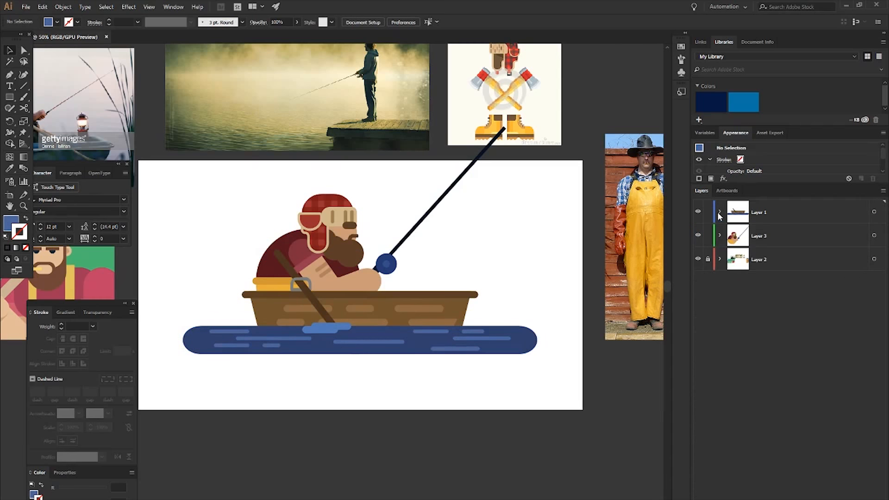
left_click(720, 236)
left_click(796, 424)
scroll(526, 298, "right", 3)
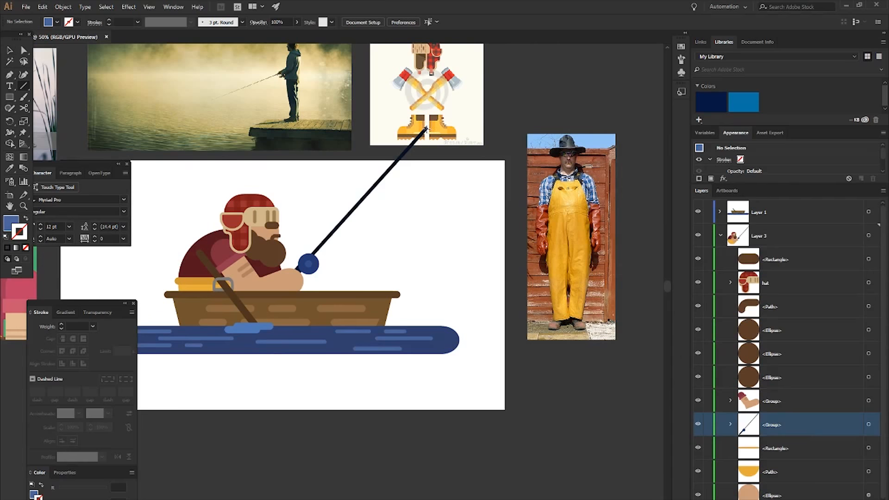
left_click_drag(428, 130, 427, 329)
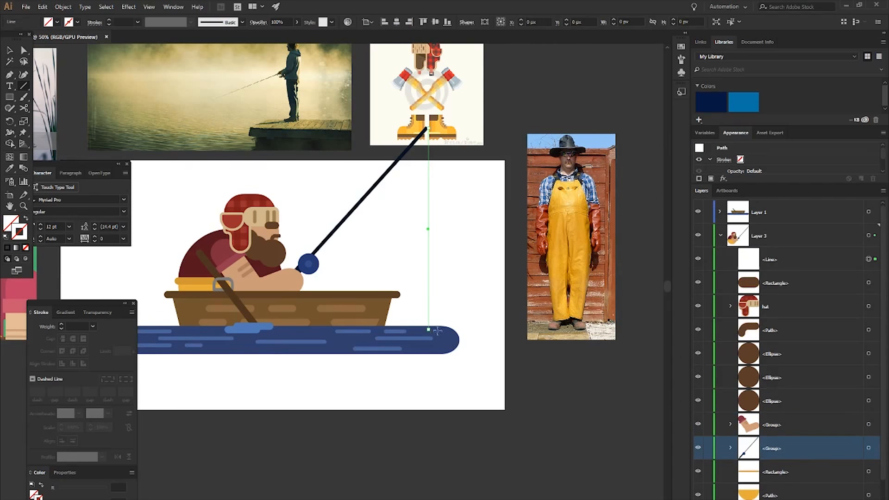
- Give the fishing line a 5 pt stroke coloured grey #666666
scroll(433, 226, "up", 3)
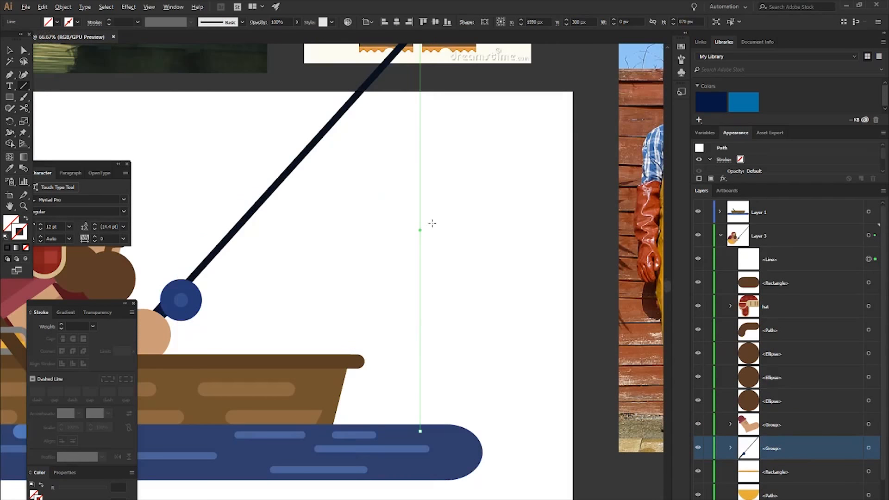
left_click(61, 324)
left_click(61, 324)
left_click(60, 324)
left_click(61, 324)
left_click(61, 324)
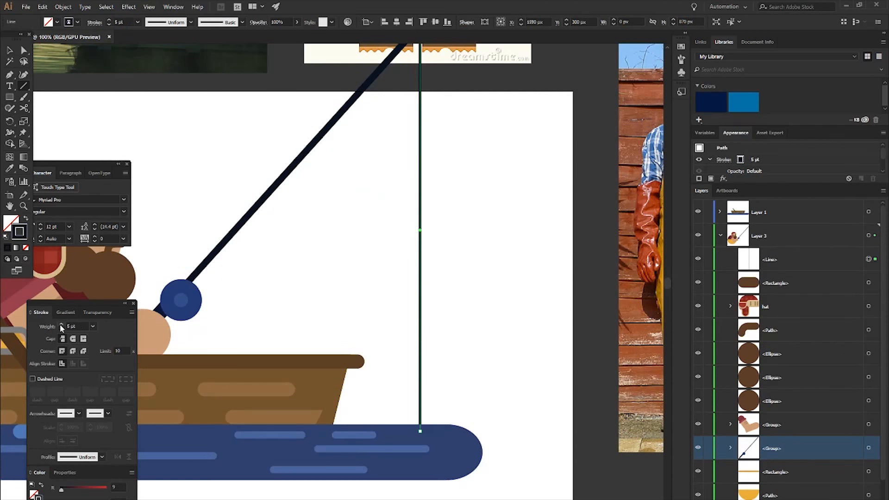
double_click(24, 232)
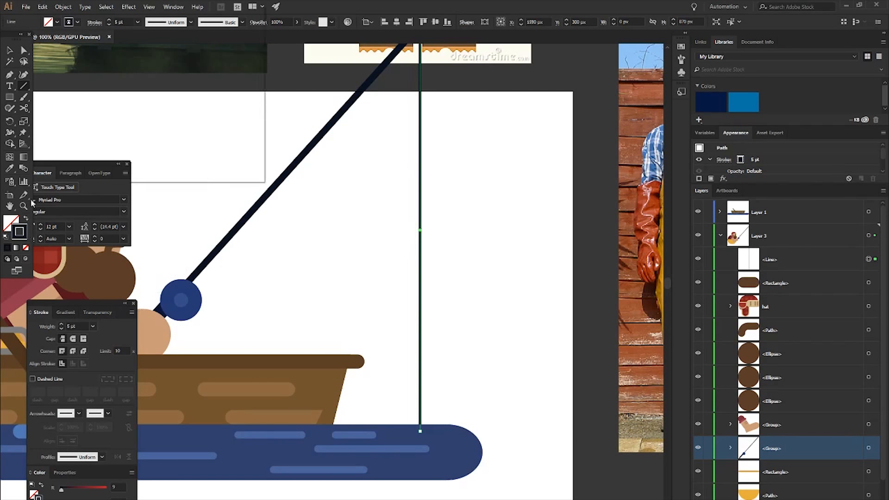
left_click(228, 36)
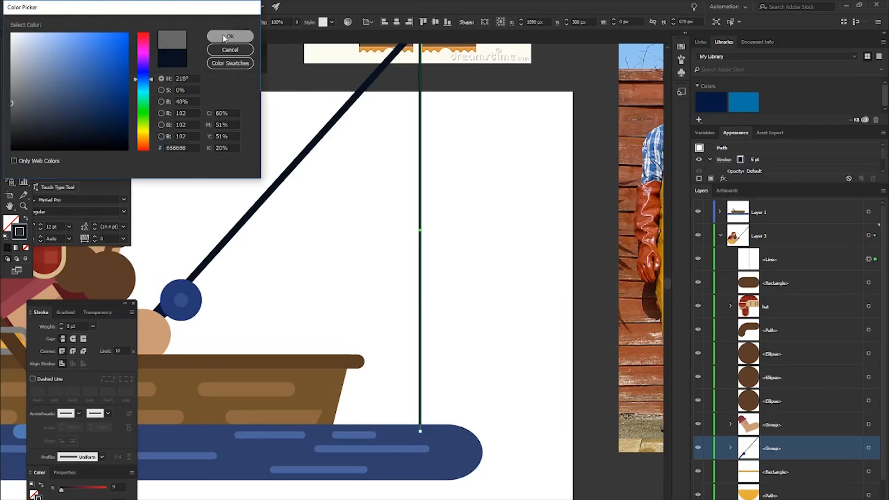
left_click(425, 256)
scroll(480, 311, "down", 1)
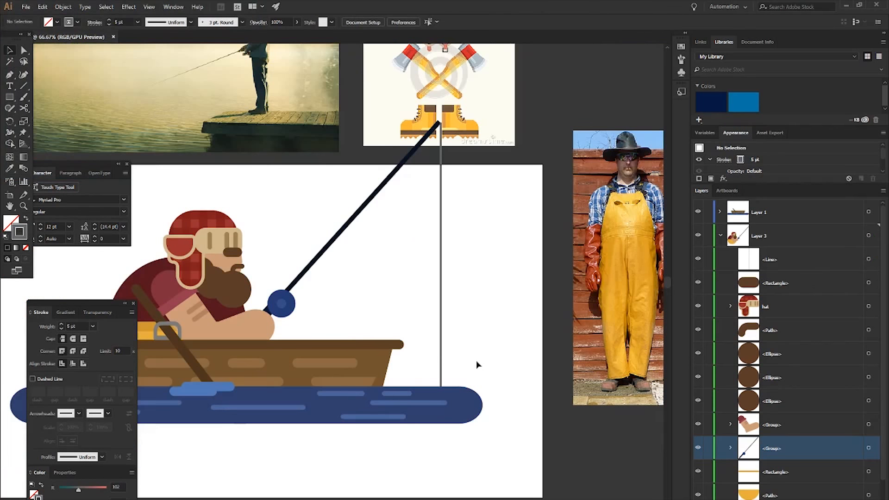
- Draw a 60 px circle beside the lower end of the fishing line and fill it with red #9B2942, without a stroke
scroll(477, 363, "down", 7)
scroll(450, 311, "up", 4)
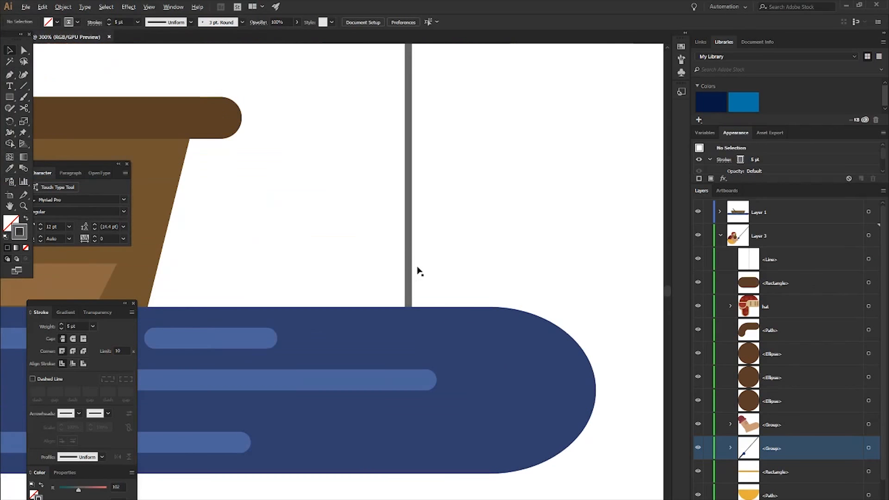
key("l")
left_click_drag(491, 203, 515, 244)
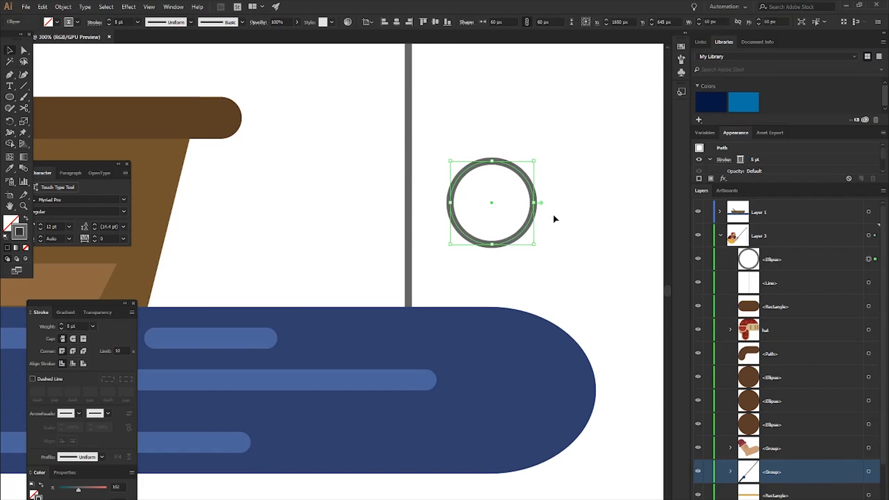
key("shift+x")
double_click(11, 223)
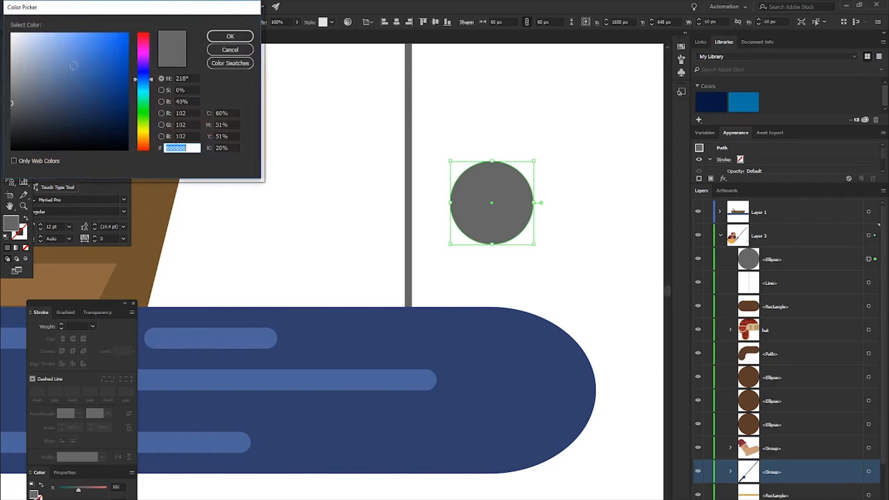
left_click(97, 79)
left_click(229, 37)
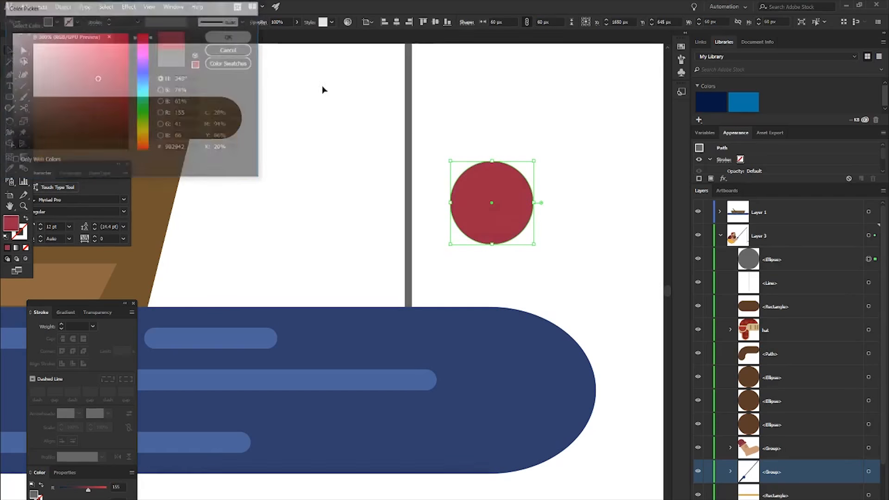
- Split the red circle into upper and lower halves with an overlapping rectangle and the Shape Builder, removing the rectangle's excess
left_click(445, 129)
key("m")
left_click_drag(450, 141, 554, 202)
key("v")
left_click(503, 222, "shift")
key("shift+m")
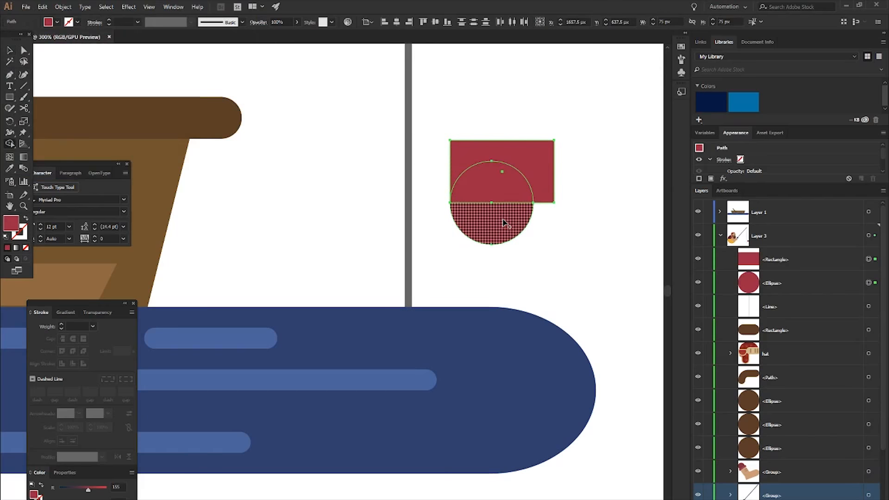
left_click(544, 153, "alt")
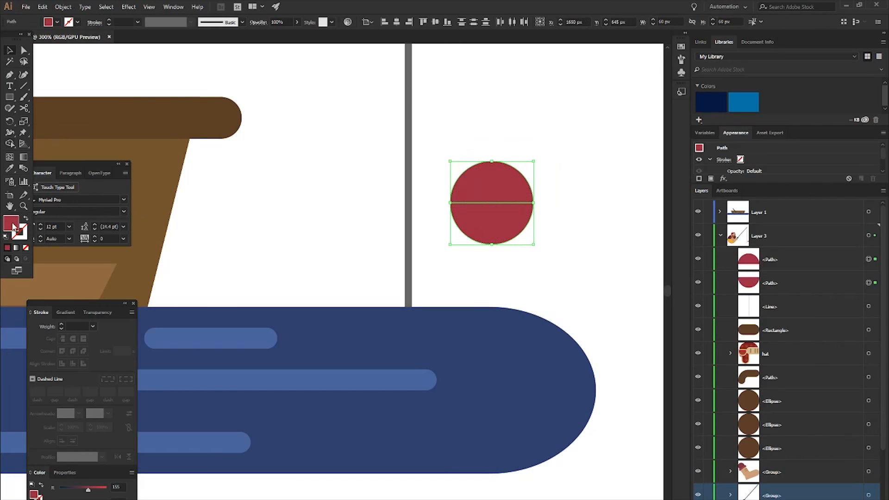
double_click(12, 224)
type("C6C6C6")
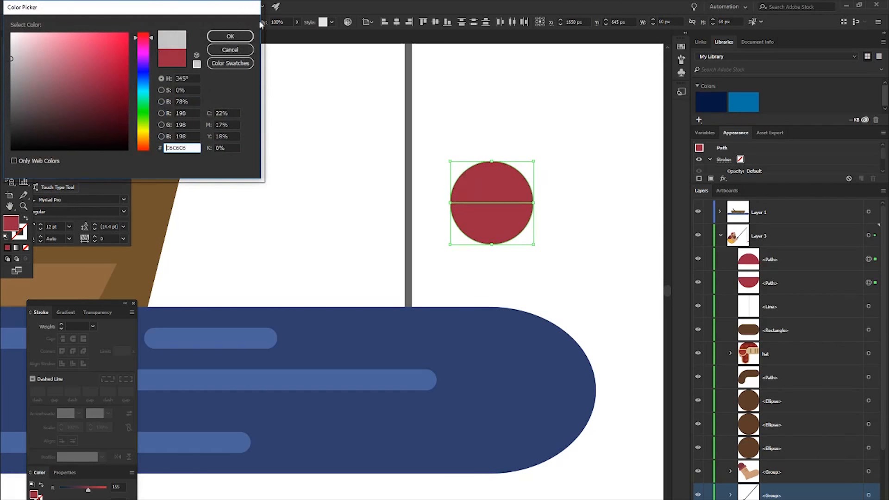
left_click(231, 36)
left_click(582, 185)
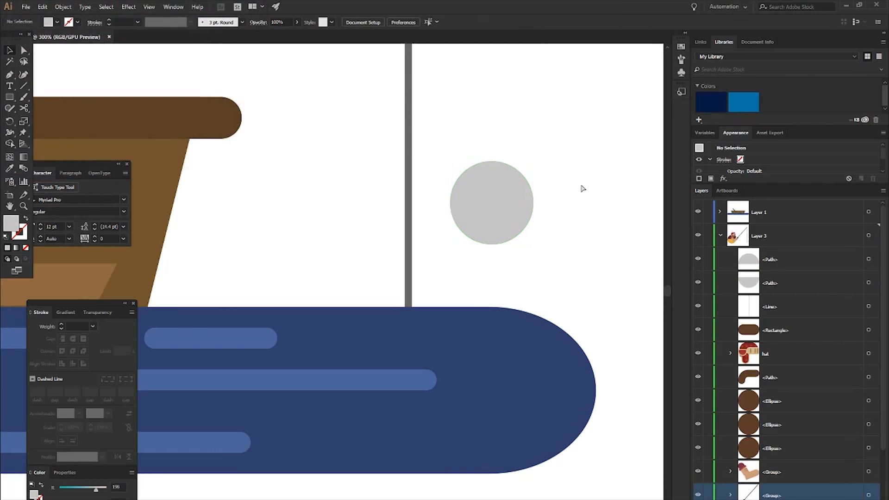
key("ctrl+z")
- Fill only the upper half of the circle with light grey #BCBCBC
left_click(577, 177)
key("a")
left_click(508, 184)
left_click(509, 186)
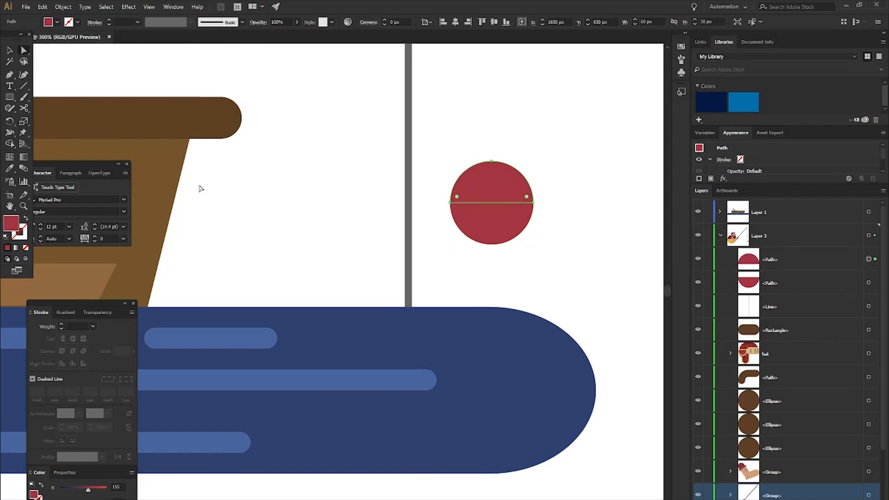
double_click(12, 220)
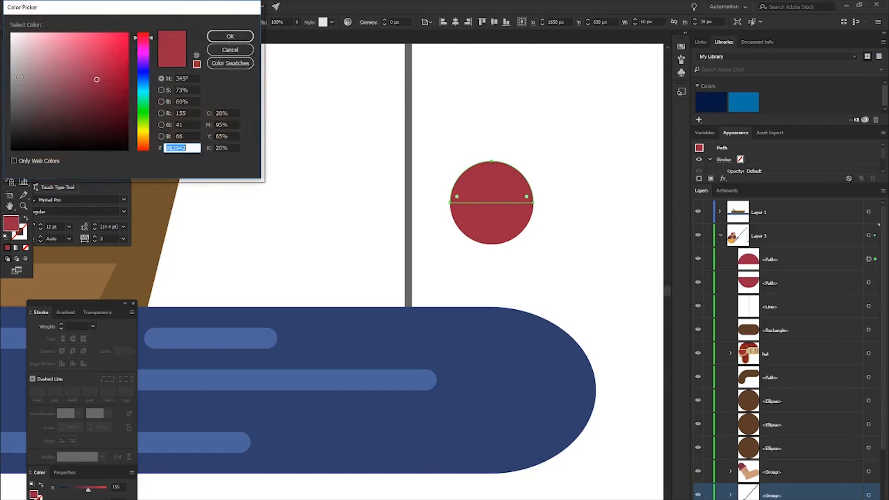
type("BCBCBC")
left_click(213, 37)
- Select both halves of the float and move them onto the fishing line at the water's surface
left_click_drag(472, 134, 429, 306)
key("ctrl+z")
left_click(574, 245)
left_click_drag(450, 146, 507, 234)
left_click_drag(500, 204, 416, 306)
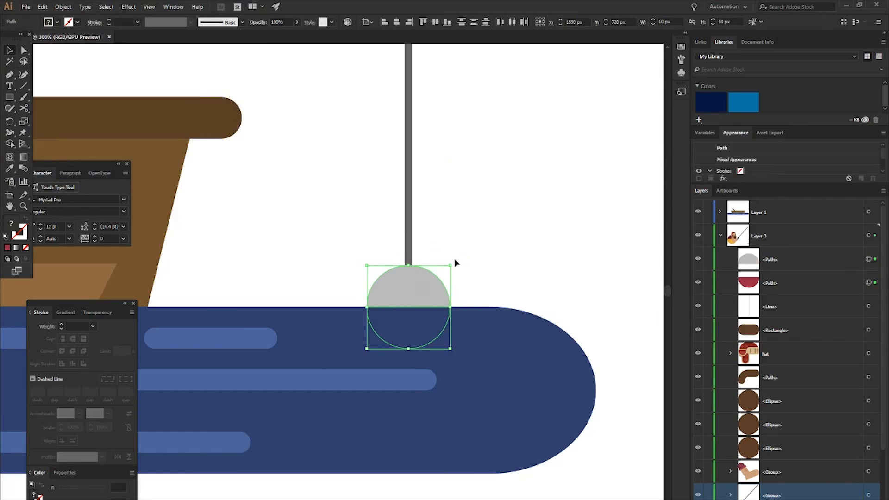
left_click(454, 259)
key("ctrl+z")
left_click_drag(494, 204, 428, 287)
- Tilt the float slightly counter-clockwise and nudge it left so it is centred under the fishing line
mouse_move(475, 240)
left_mouse_down()
mouse_move(464, 230)
mouse_move(458, 246)
left_mouse_up()
key("Left")
key("Left")
key("Left")
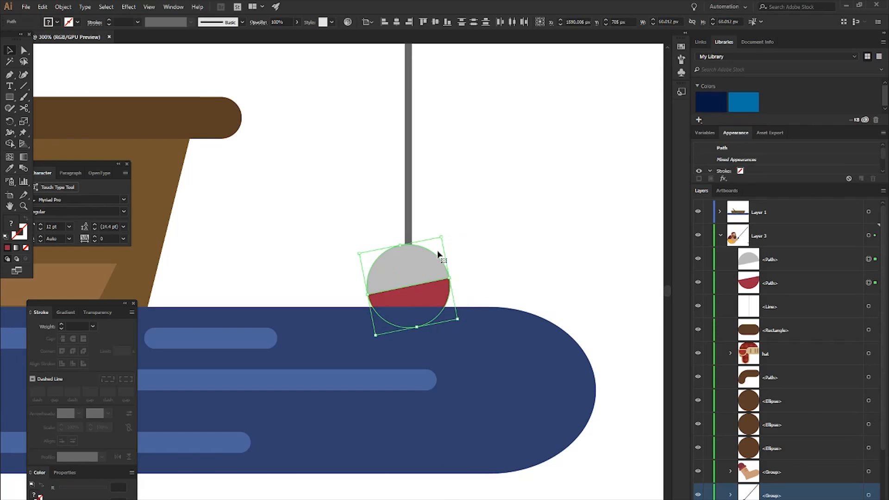
- Nudge the float right and down so it sits partly submerged, and tilt it a little further counter-clockwise
key("Right")
key("Right")
key("Right")
key("Down")
key("Down")
key("Down")
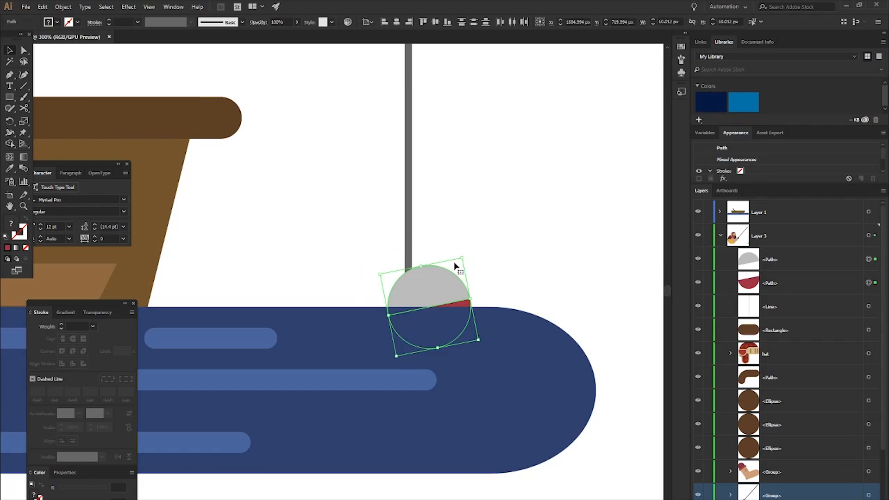
mouse_move(470, 259)
left_mouse_down()
mouse_move(460, 250)
mouse_move(472, 253)
left_mouse_up()
left_click(509, 262)
- Highlight the two float halves in the layer list and review the whole scene with the fishing line and float
scroll(517, 270, "down", 2)
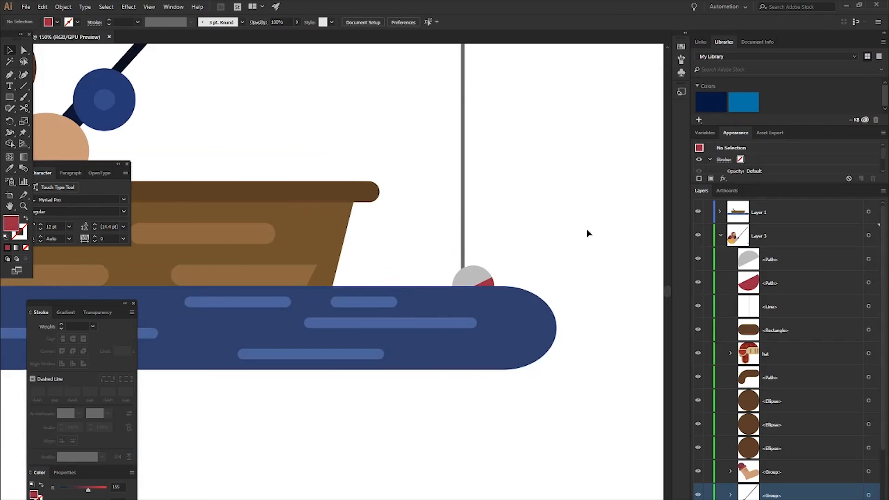
left_click(775, 279)
left_click(772, 260, "shift")
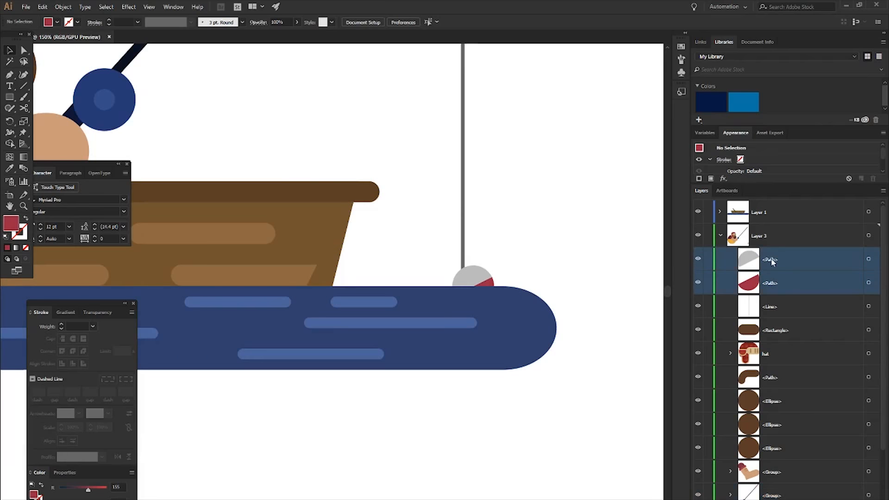
scroll(565, 249, "down", 2)
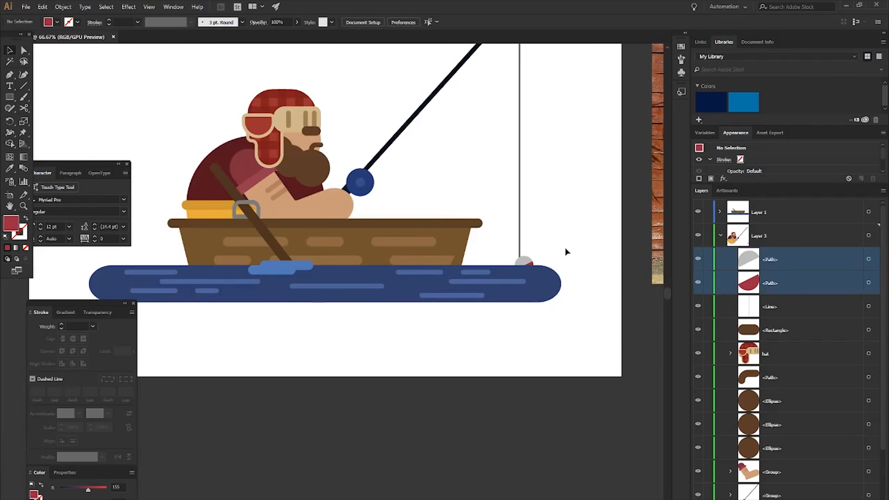
scroll(560, 229, "down", 1)
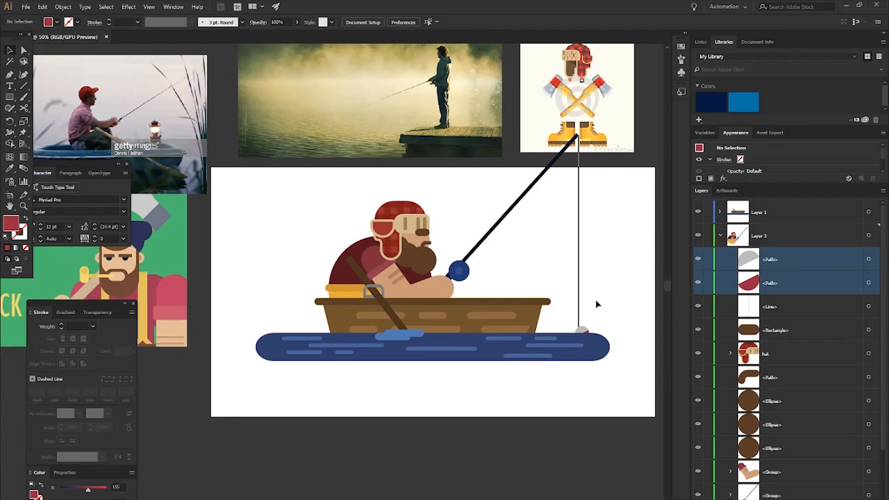
- Select the whole fisherman illustration and move it down 60 px on the artboard
left_click_drag(241, 182, 641, 410)
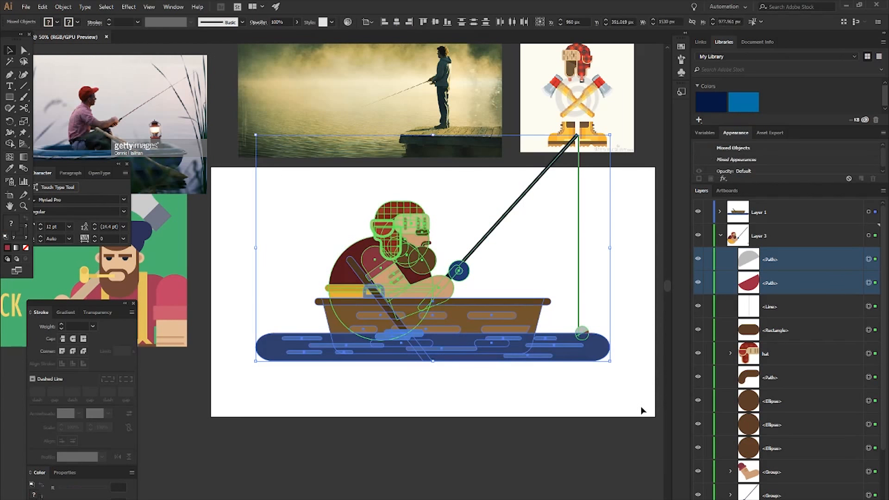
key("Down")
key("Down")
key("Down")
key("Down")
key("Down")
key("Down")
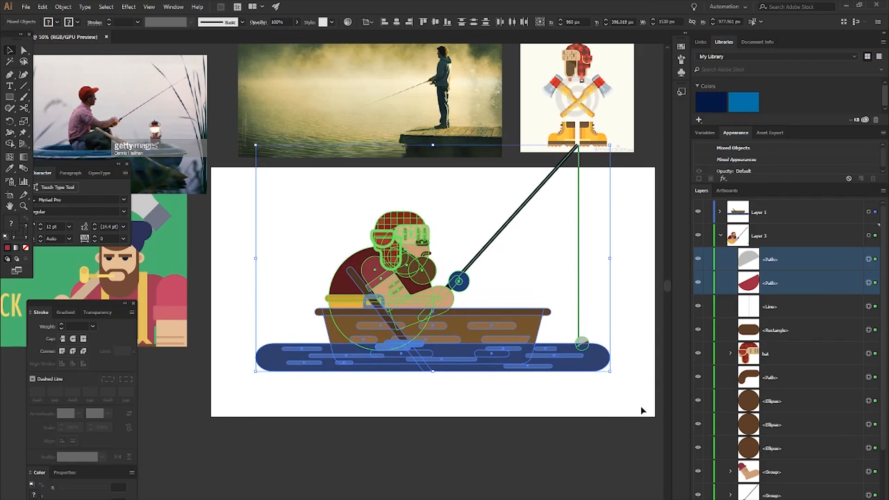
key("Down")
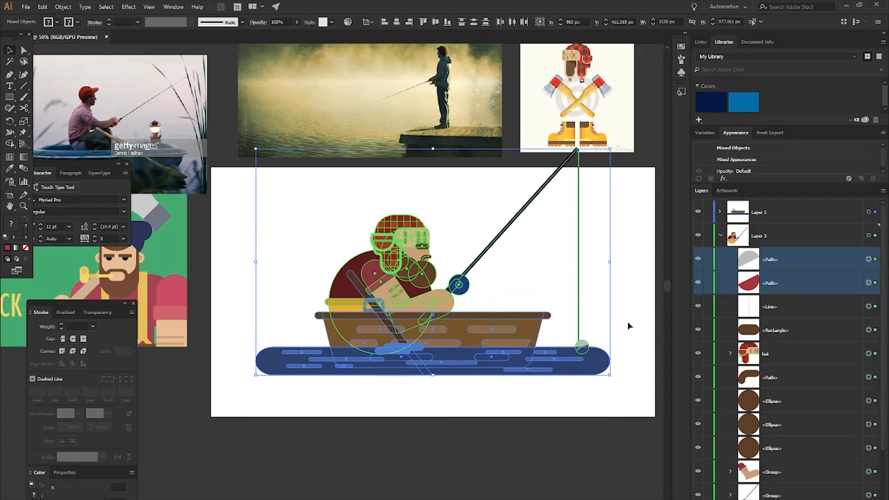
left_click(636, 295)
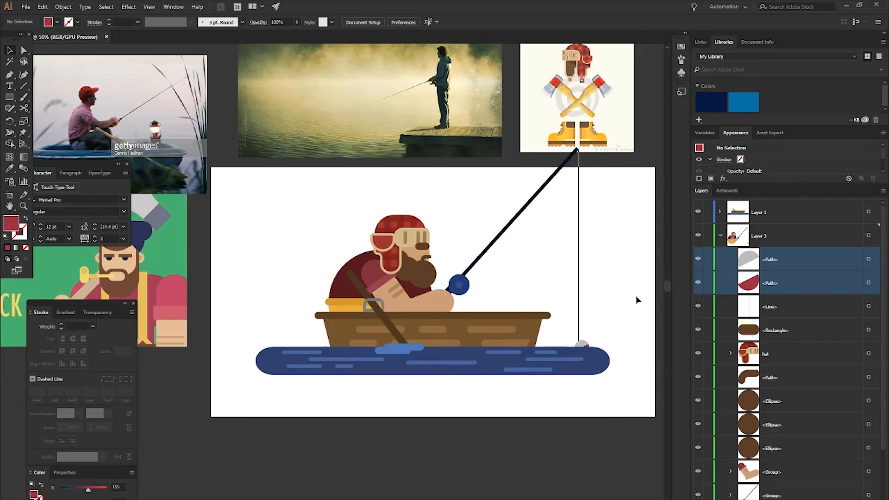
- Add a new empty layer above Layer 1 and show the document grid
key("m")
left_click(721, 236)
left_click(774, 219)
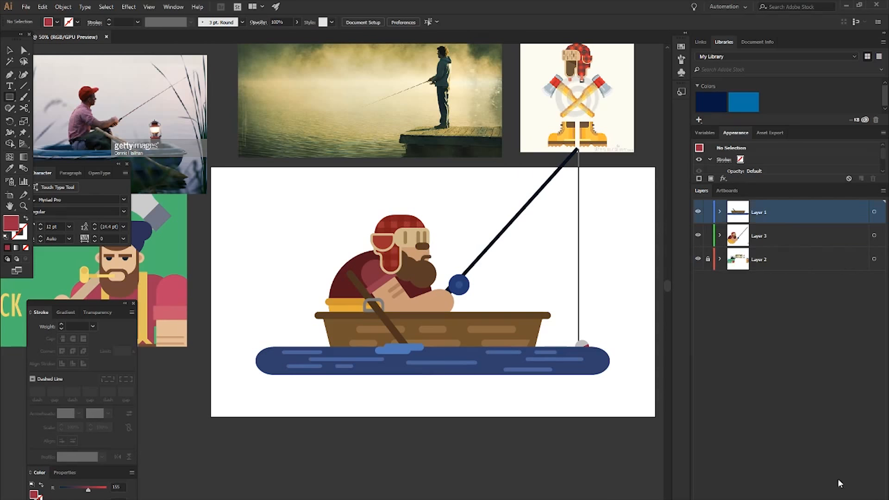
key("ctrl+l")
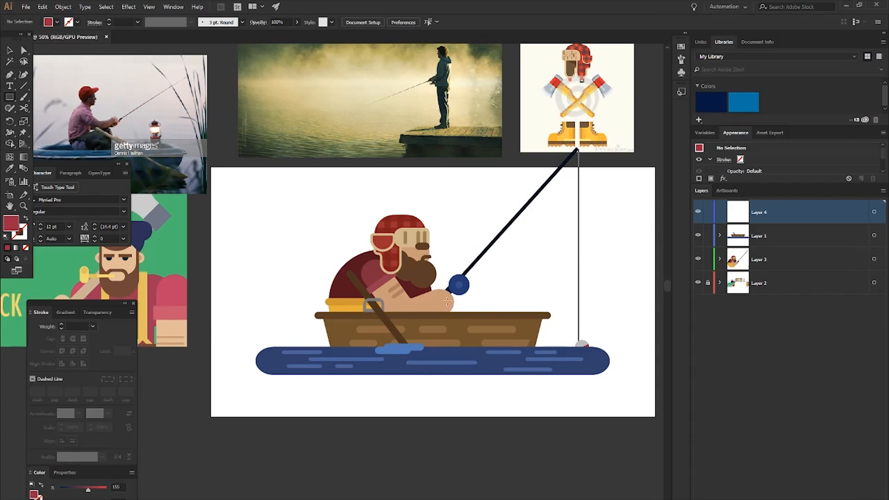
key("ctrl+apostrophe")
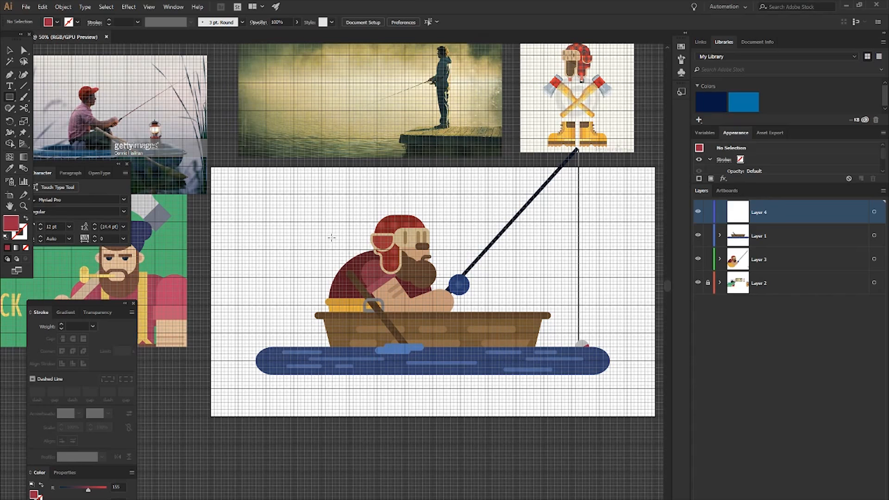
- Draw a 1440 × 120 px rectangle on Layer 4, aligned to the grid just above the fisherman's head
scroll(320, 216, "down", 3)
scroll(288, 187, "right", 3)
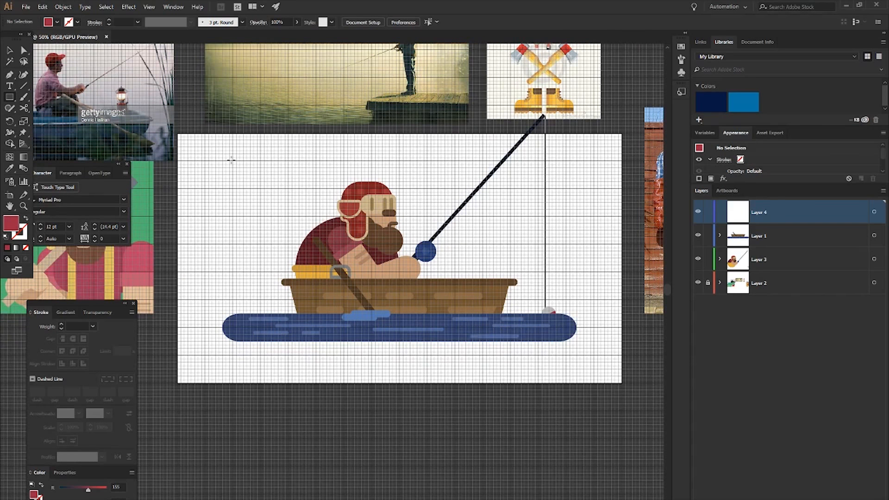
left_click_drag(233, 161, 566, 188)
key("alt+v")
key("Escape")
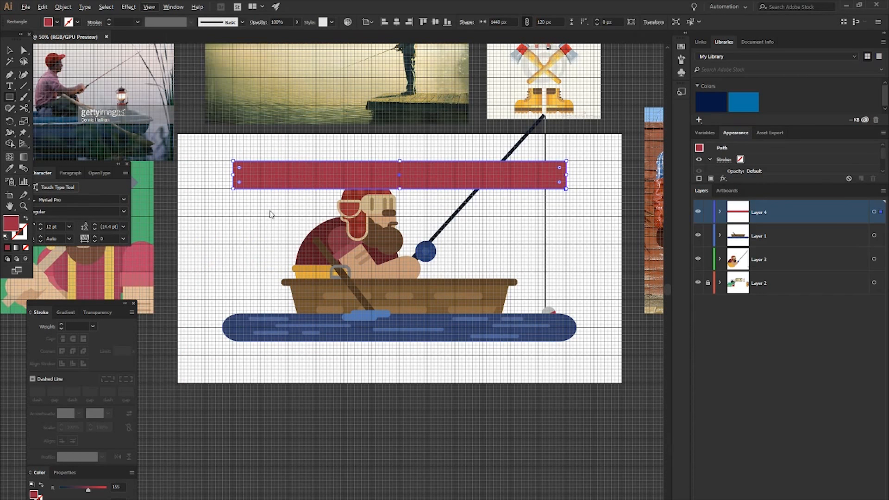
key("n")
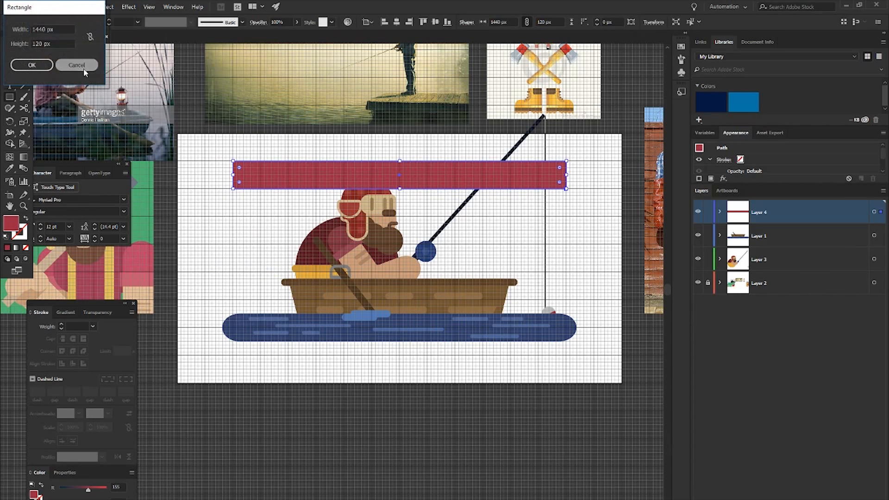
key("m")
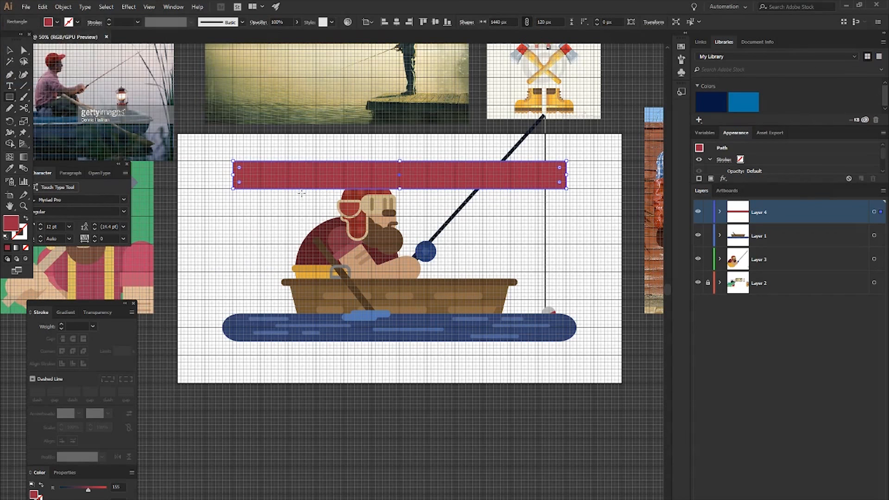
- Stack a 735 × 120 px rectangle under the first bar and a much wider bar of equal height directly below it
left_click_drag(318, 188, 487, 220)
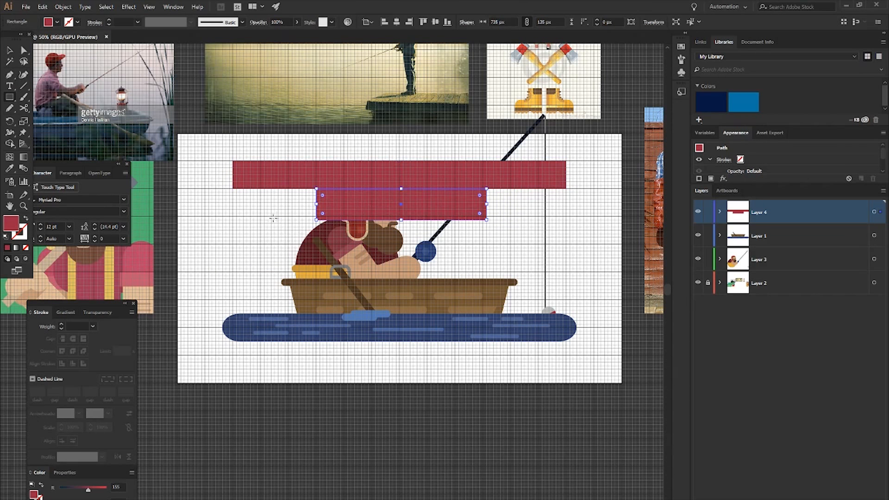
left_click_drag(275, 218, 602, 231)
key("ctrl+z")
key("v")
left_click_drag(512, 230, 594, 230)
left_click(434, 192)
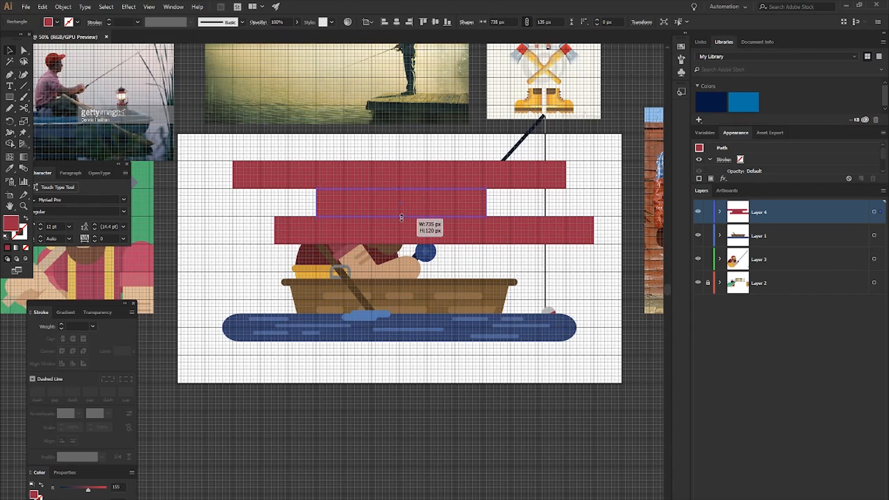
left_click(541, 268)
- Add an 870 × 120 px rectangle under the third bar, shifted right, and a 1440 × 120 px bar beneath it
key("m")
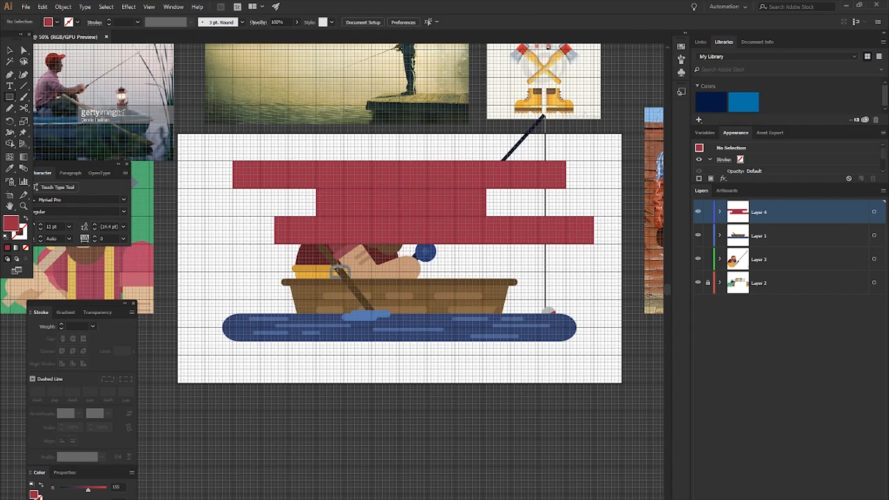
left_click_drag(343, 245, 546, 272)
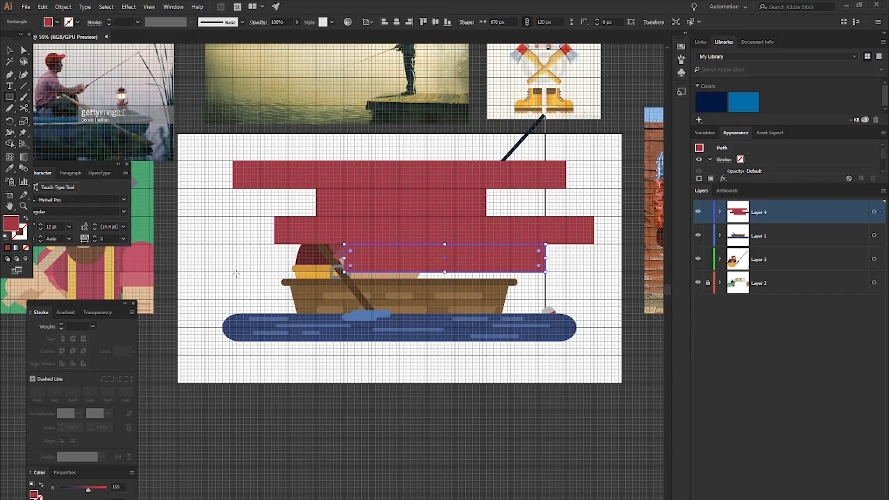
left_click_drag(233, 276, 565, 300)
left_click_drag(401, 277, 399, 273)
key("v")
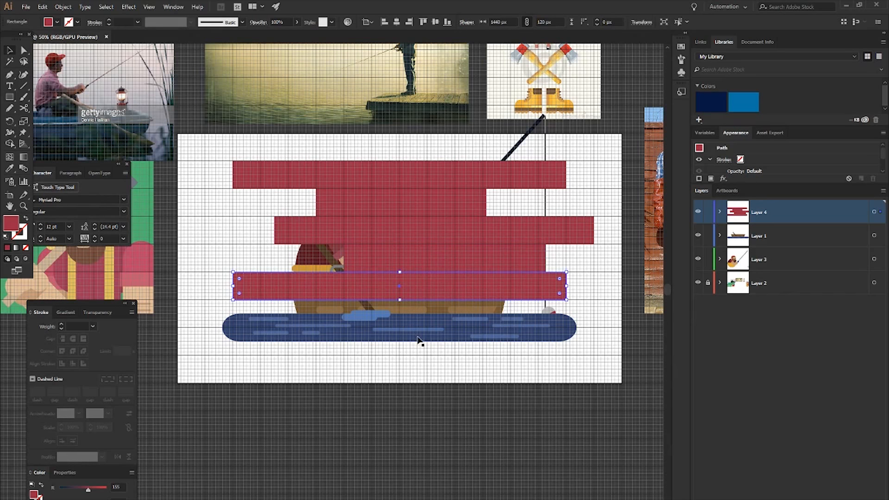
- Select all five stacked bars and merge them into one stepped shape with Shape Builder
left_click(416, 361)
left_click(402, 277)
left_click(394, 257, "shift")
left_click(388, 241, "shift")
left_click(384, 212, "shift")
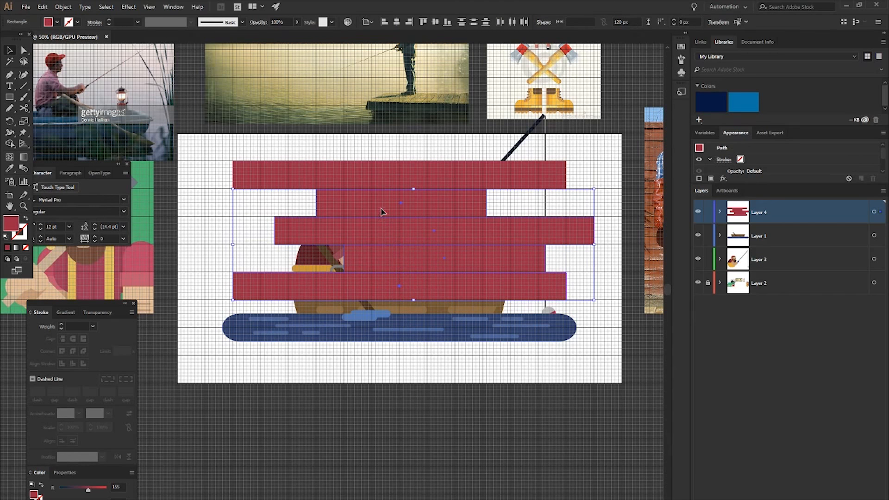
left_click(371, 180, "shift")
left_click_drag(371, 181, 388, 287)
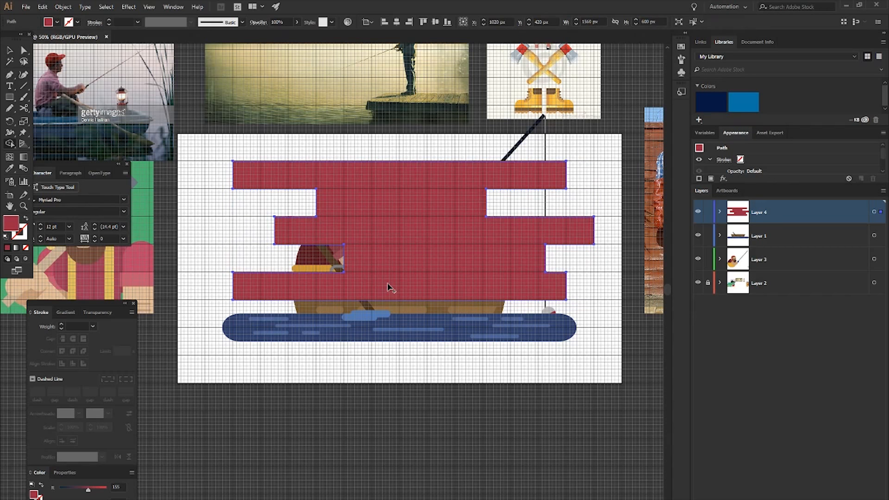
- Round all corners of the merged background shape to 45 px
key("v")
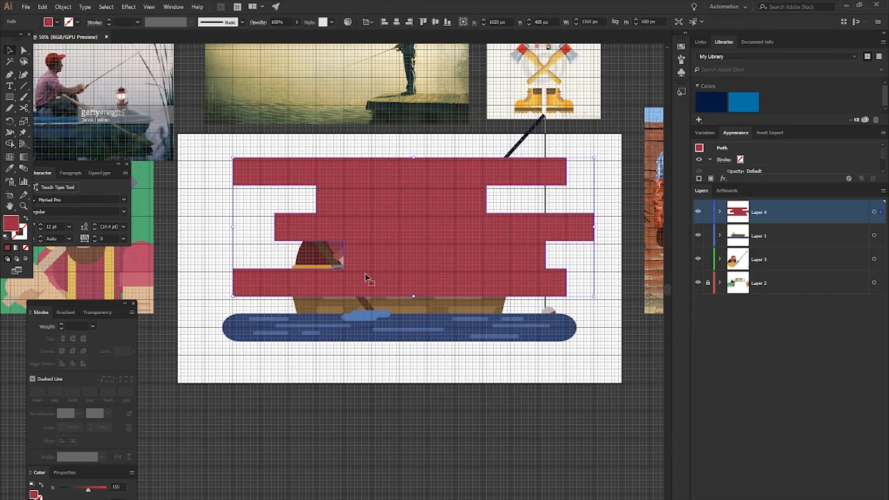
key("a")
left_click_drag(337, 254, 237, 283)
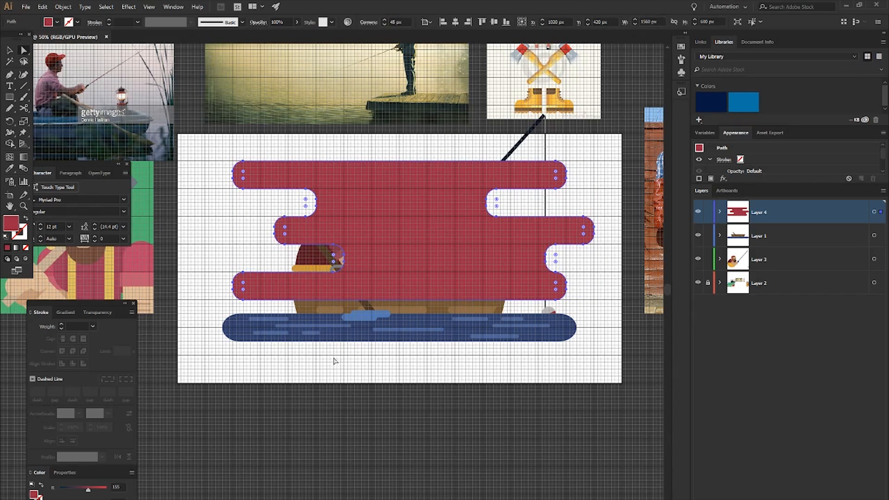
left_click_drag(334, 254, 303, 286)
- Change the background shape's fill to the light blue 60A6BF
left_click(401, 354)
left_click(392, 249)
double_click(8, 225)
left_click(143, 86)
left_click(81, 70)
left_click(230, 36)
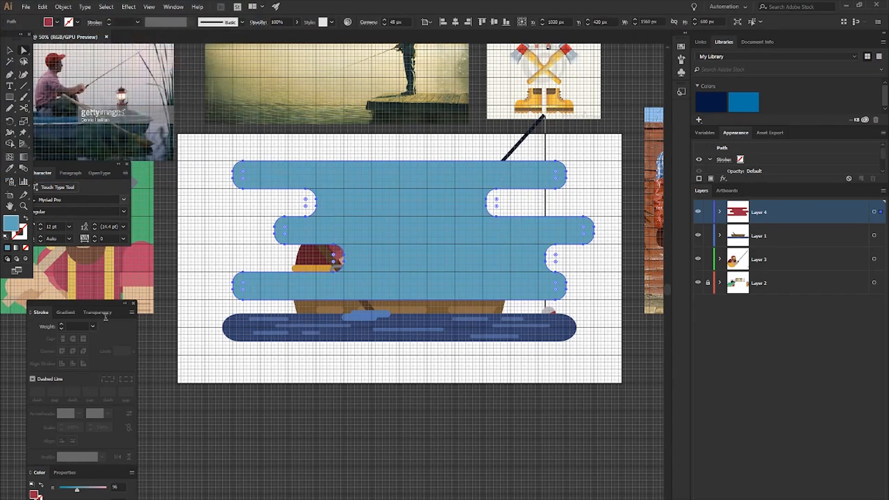
- Lower the blue background shape's opacity to 31%
left_click(97, 314)
left_click(120, 326)
mouse_move(113, 338)
left_mouse_down()
mouse_move(89, 339)
mouse_move(97, 340)
left_mouse_up()
- Move Layer 4 beneath Layer 3 so the background shape sits behind the fisherman, and hide the grid
left_click(779, 217)
left_click_drag(762, 208, 763, 270)
left_click(537, 362)
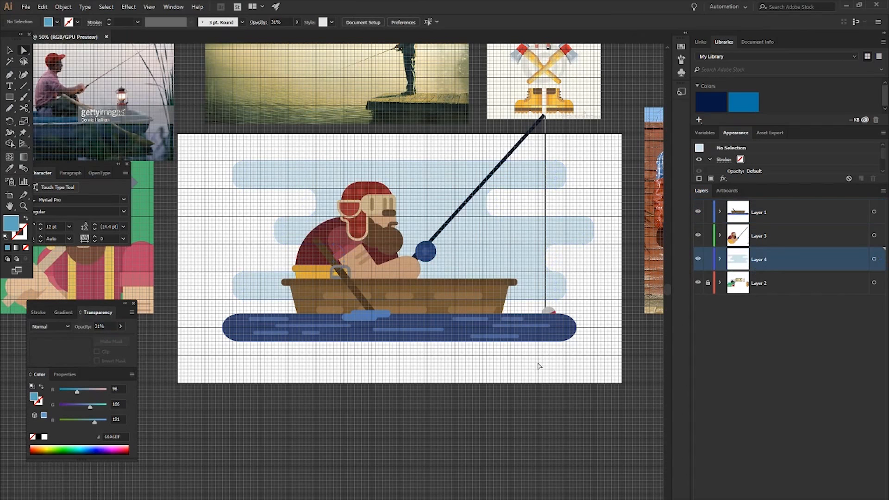
key("ctrl+apostrophe")
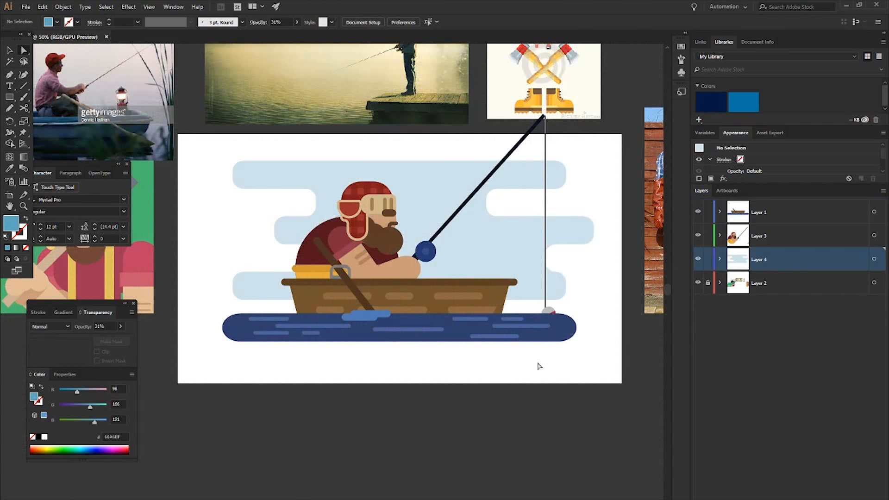